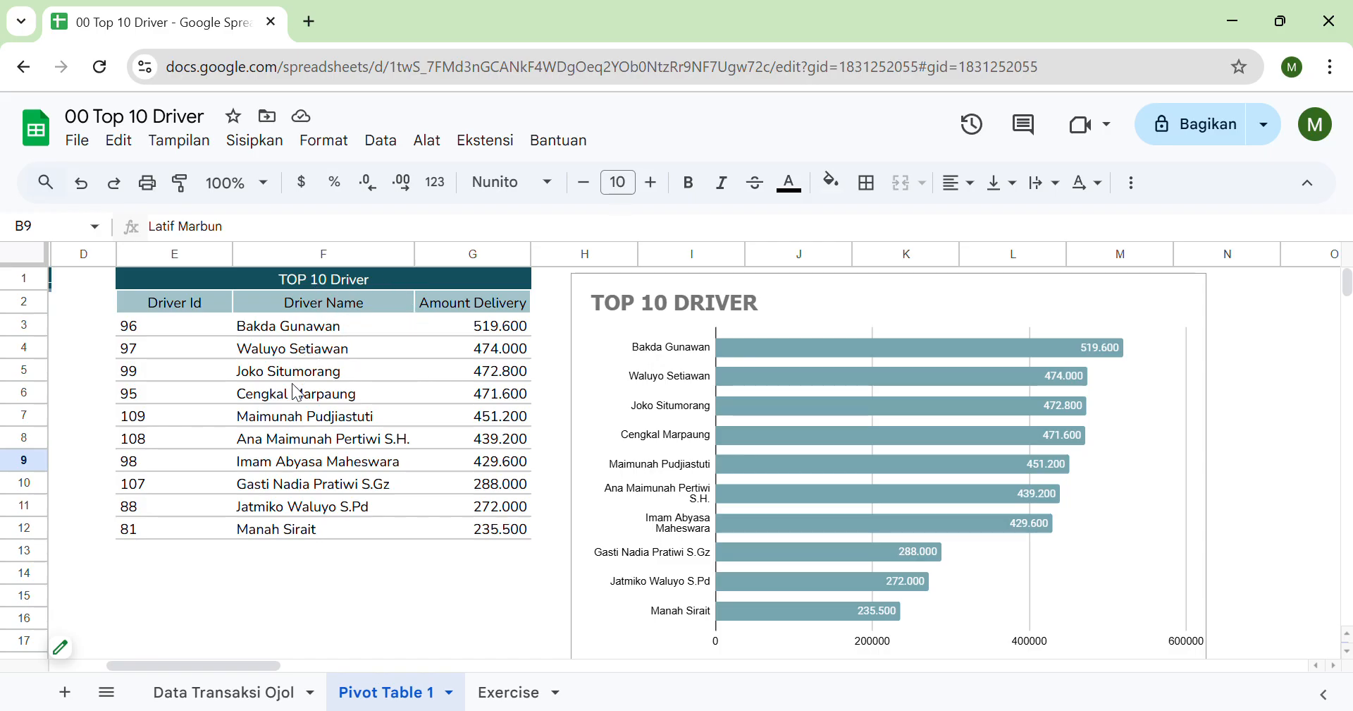
Review the first delivery amount in the TOP 10 Driver table and the bar chart beside it.
{"action": "left_click", "coordinate": [450, 332]}
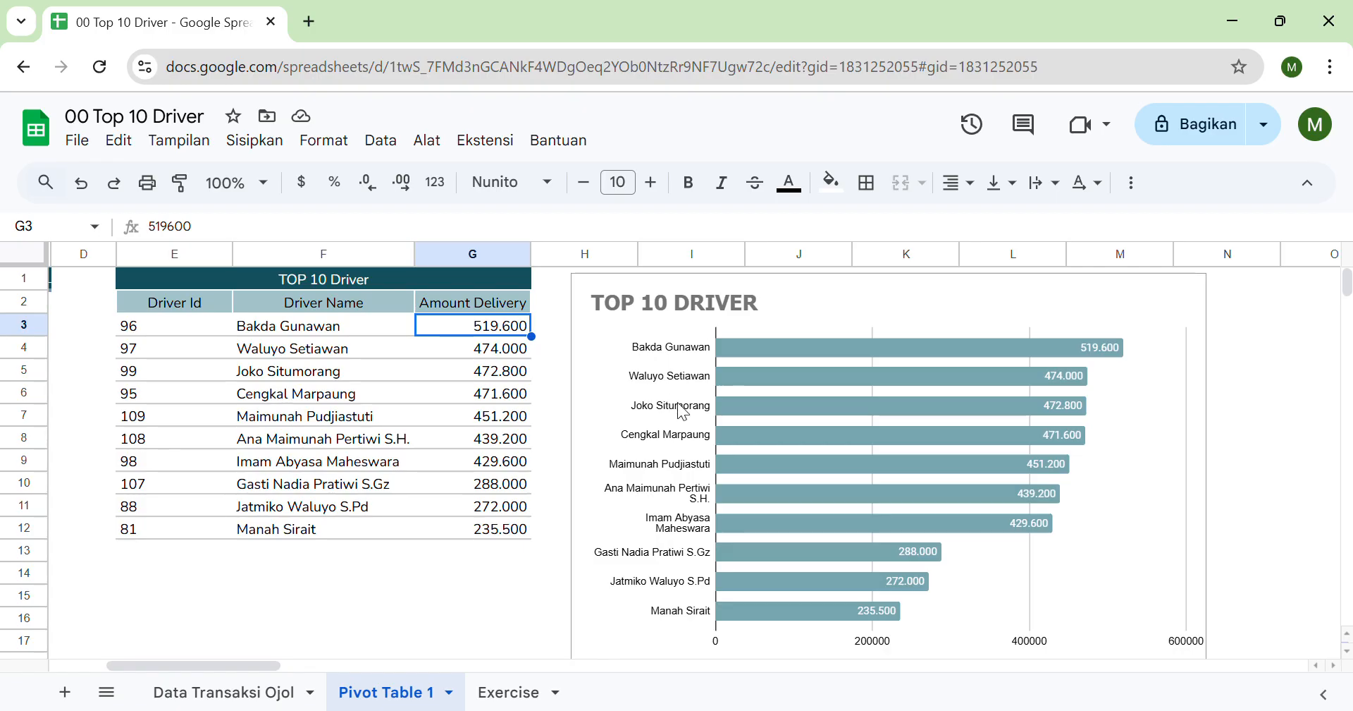
{"action": "scroll", "coordinate": [682, 411], "scroll_direction": "right", "scroll_amount": 2}
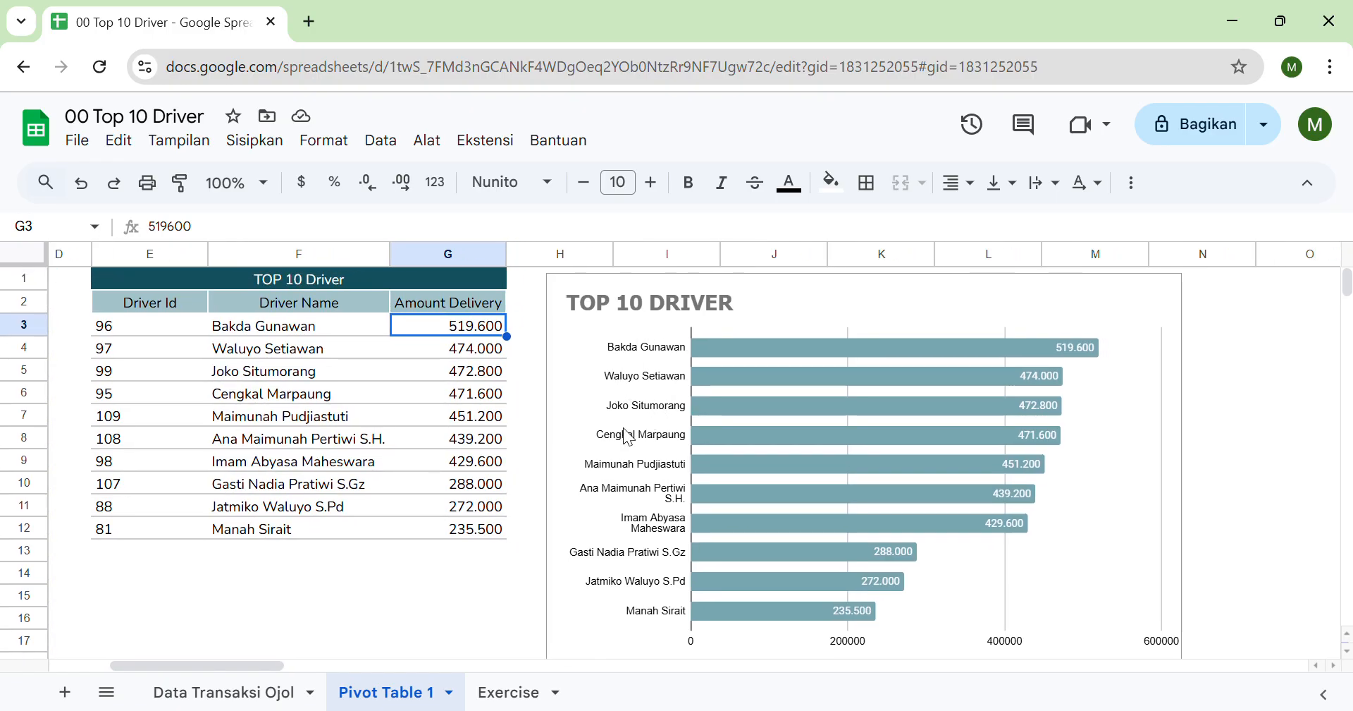
{"action": "left_click", "coordinate": [715, 366]}
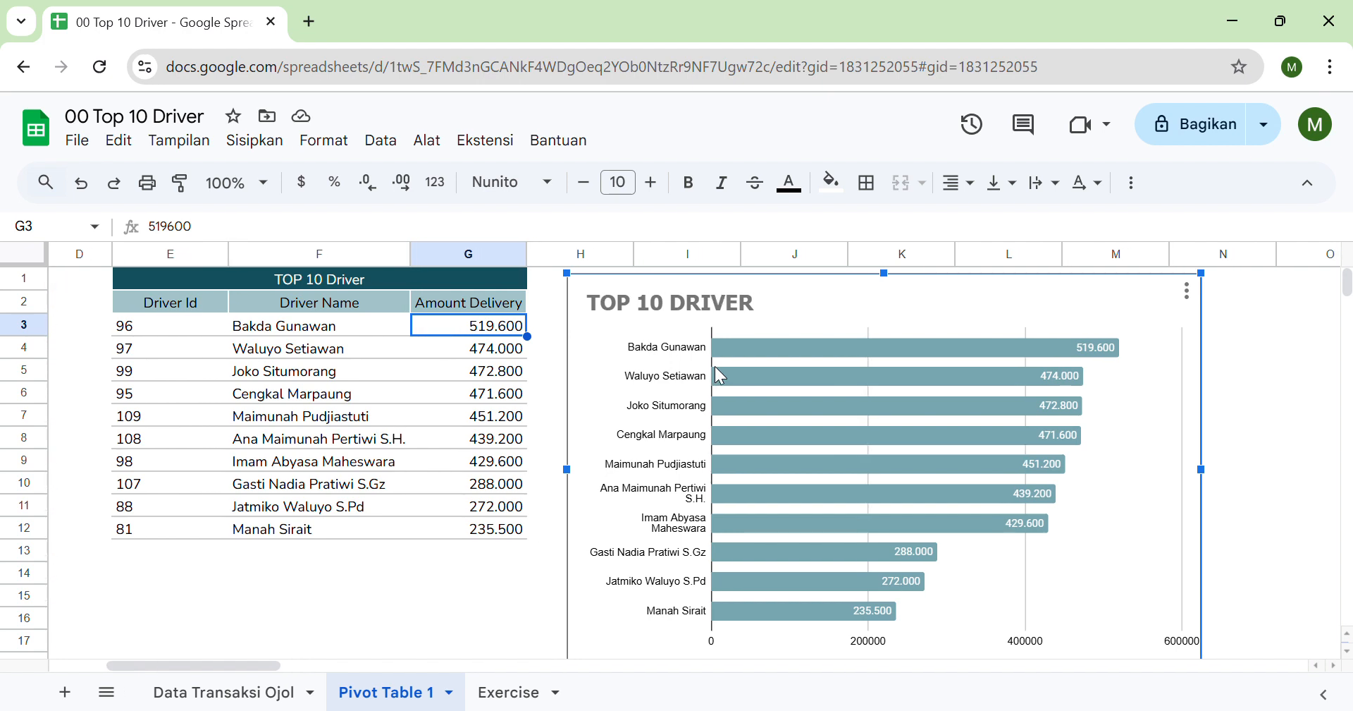
Look through the records of the Data Transaksi Ojol sheet, from the order dates and mode to the address columns.
{"action": "left_click", "coordinate": [251, 692]}
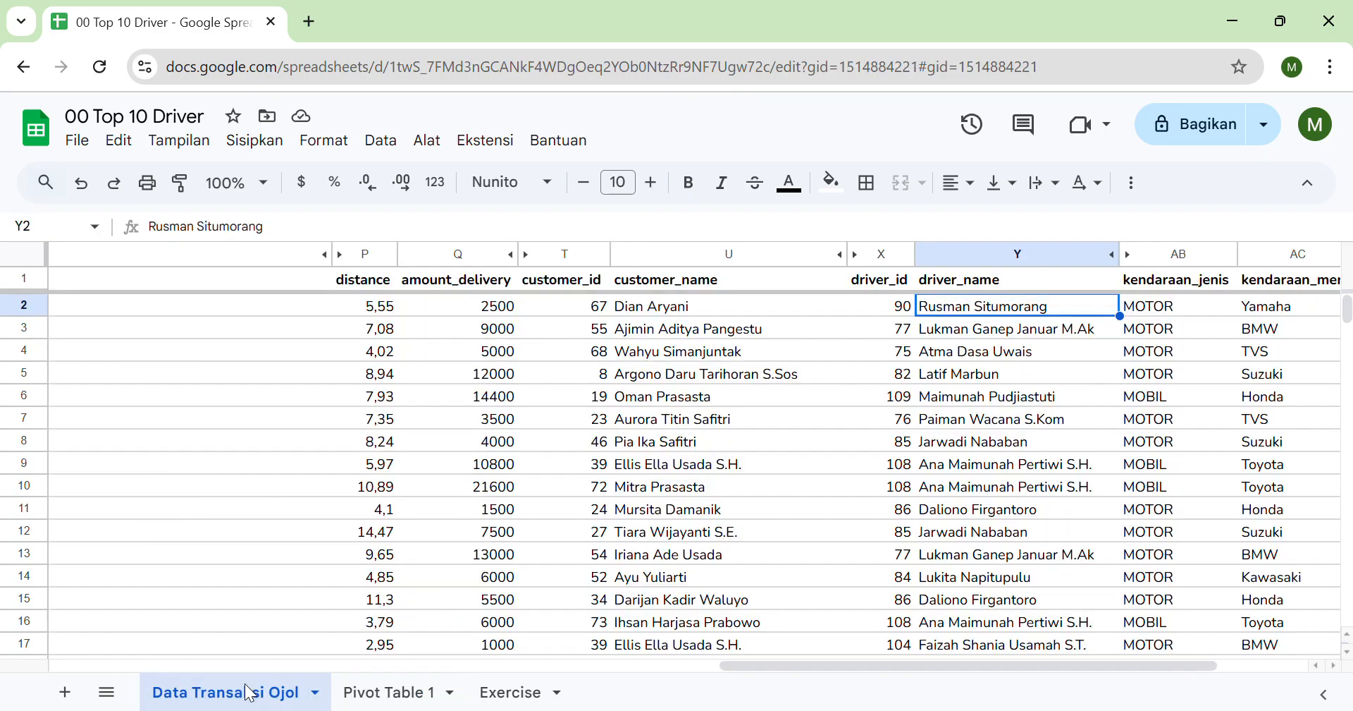
{"action": "scroll", "coordinate": [275, 623], "scroll_direction": "left", "scroll_amount": 15}
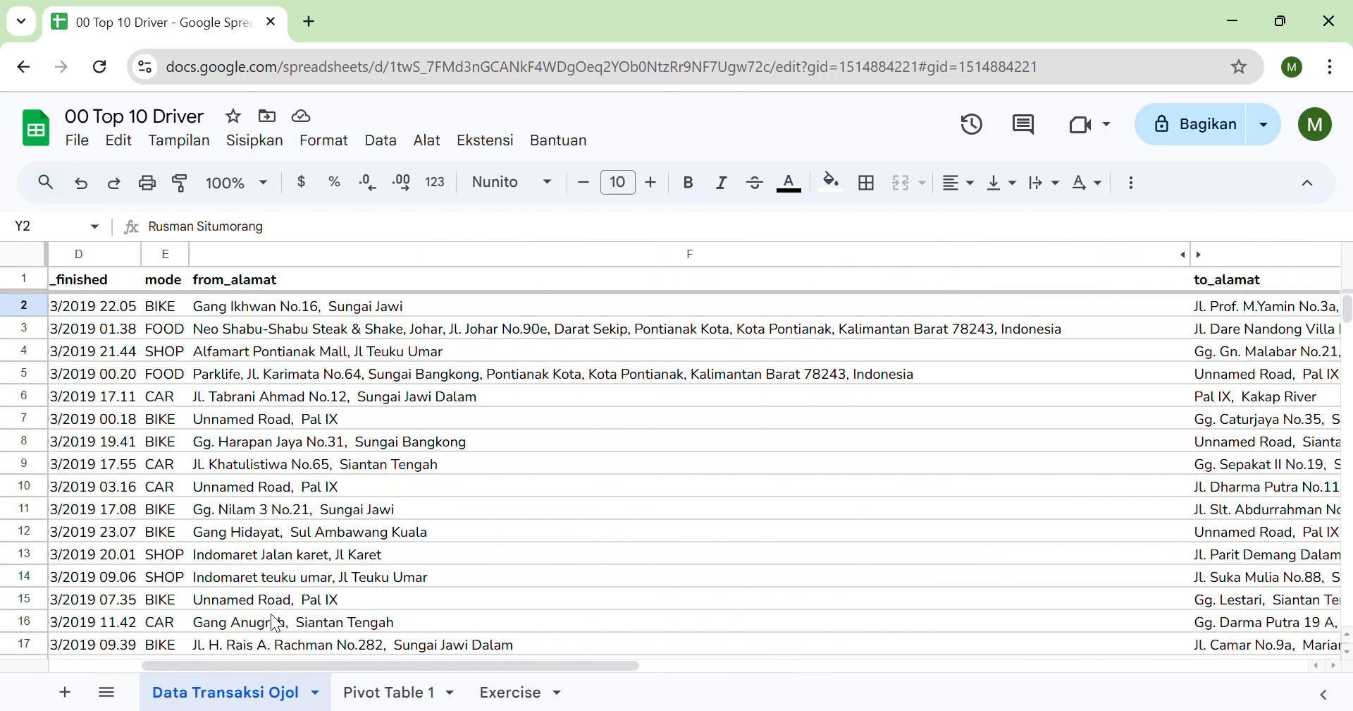
{"action": "scroll", "coordinate": [275, 624], "scroll_direction": "down", "scroll_amount": 20}
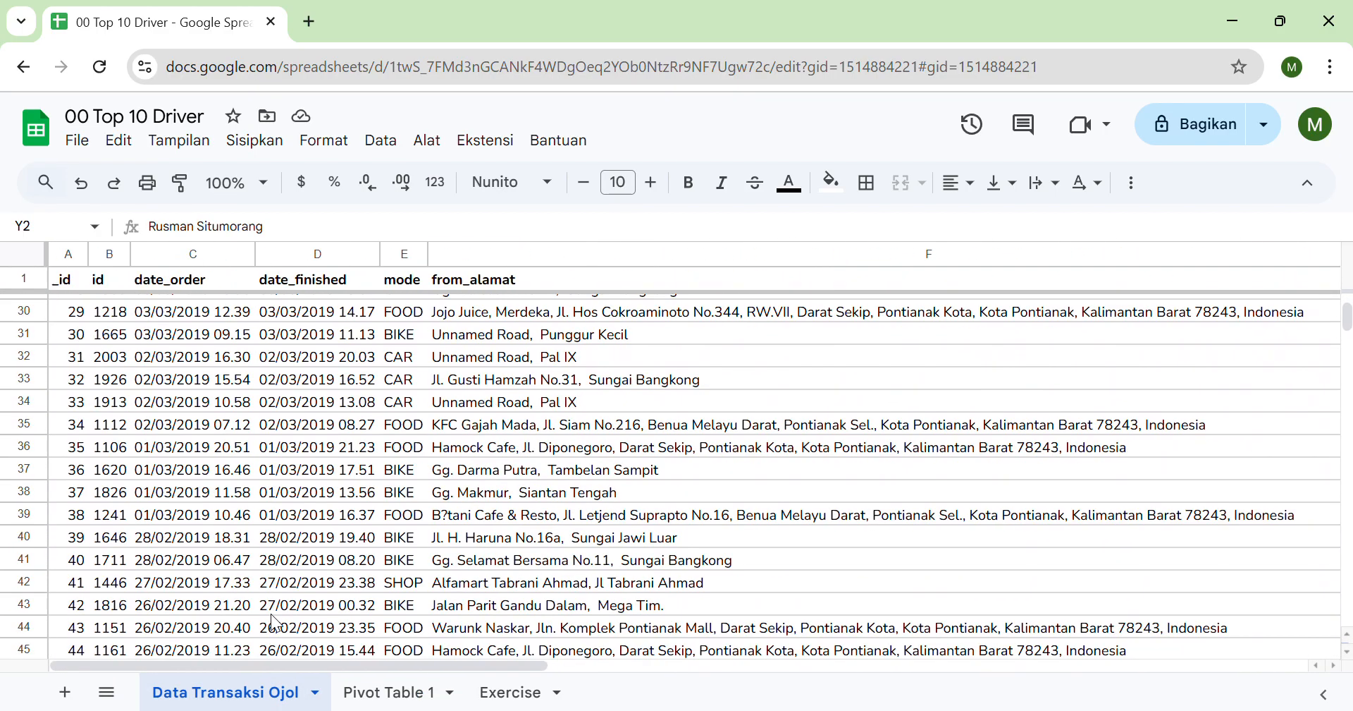
{"action": "scroll", "coordinate": [275, 623], "scroll_direction": "down", "scroll_amount": 14}
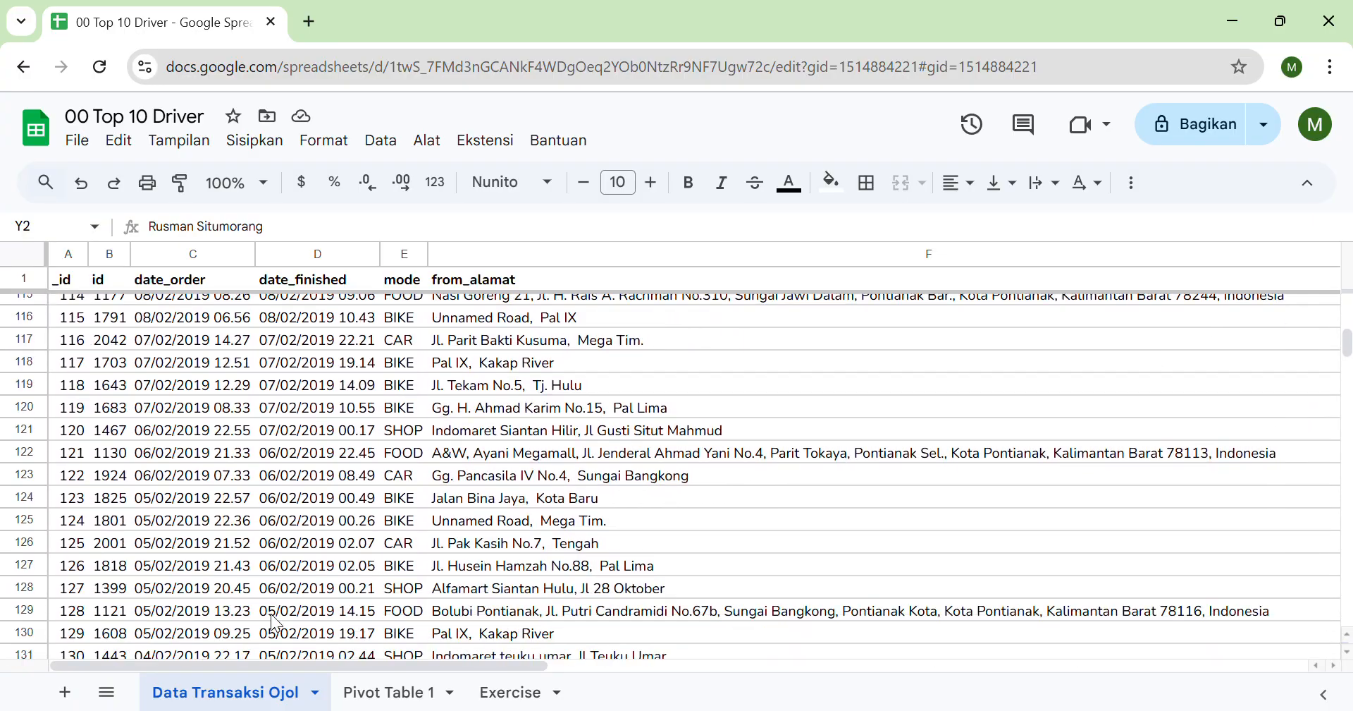
{"action": "scroll", "coordinate": [275, 623], "scroll_direction": "right", "scroll_amount": 10}
{"action": "scroll", "coordinate": [275, 623], "scroll_direction": "right", "scroll_amount": 4}
{"action": "scroll", "coordinate": [275, 623], "scroll_direction": "left", "scroll_amount": 12}
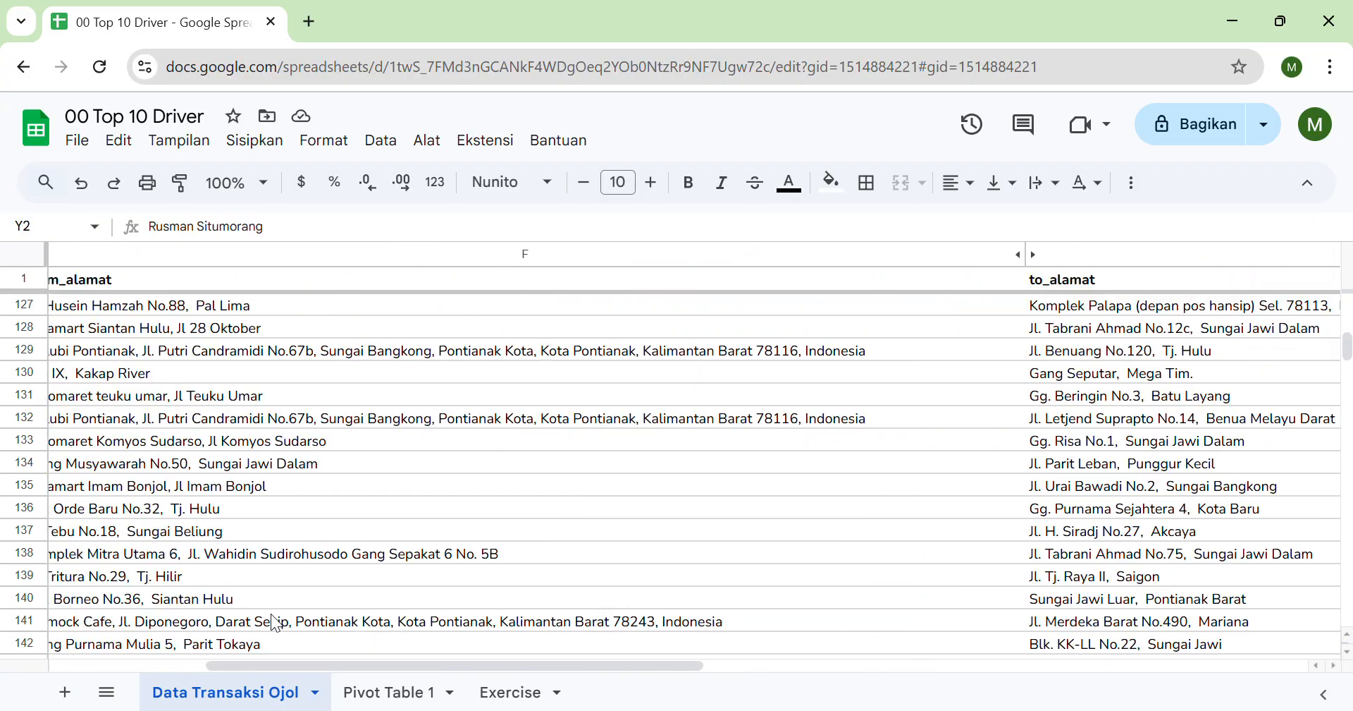
{"action": "scroll", "coordinate": [275, 623], "scroll_direction": "down", "scroll_amount": 2}
{"action": "scroll", "coordinate": [274, 623], "scroll_direction": "down", "scroll_amount": 3}
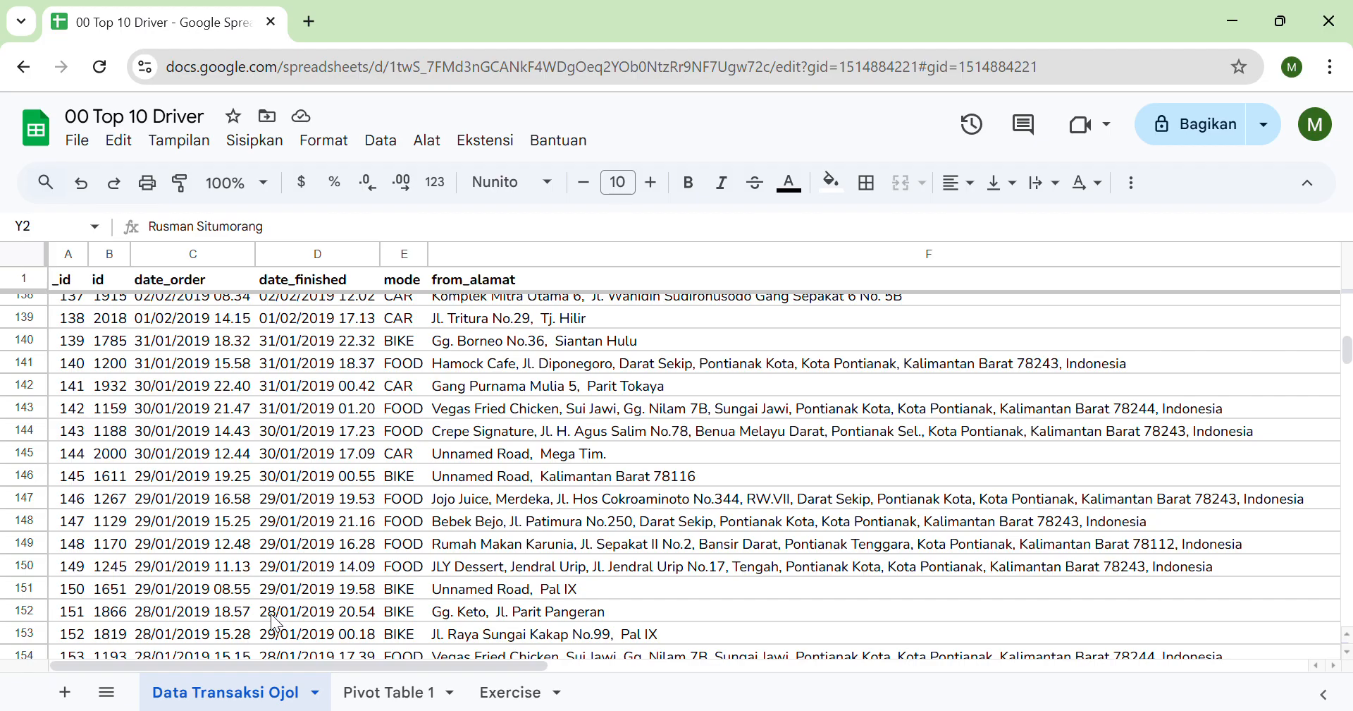
{"action": "scroll", "coordinate": [275, 623], "scroll_direction": "up", "scroll_amount": 12}
{"action": "scroll", "coordinate": [338, 522], "scroll_direction": "right", "scroll_amount": 1}
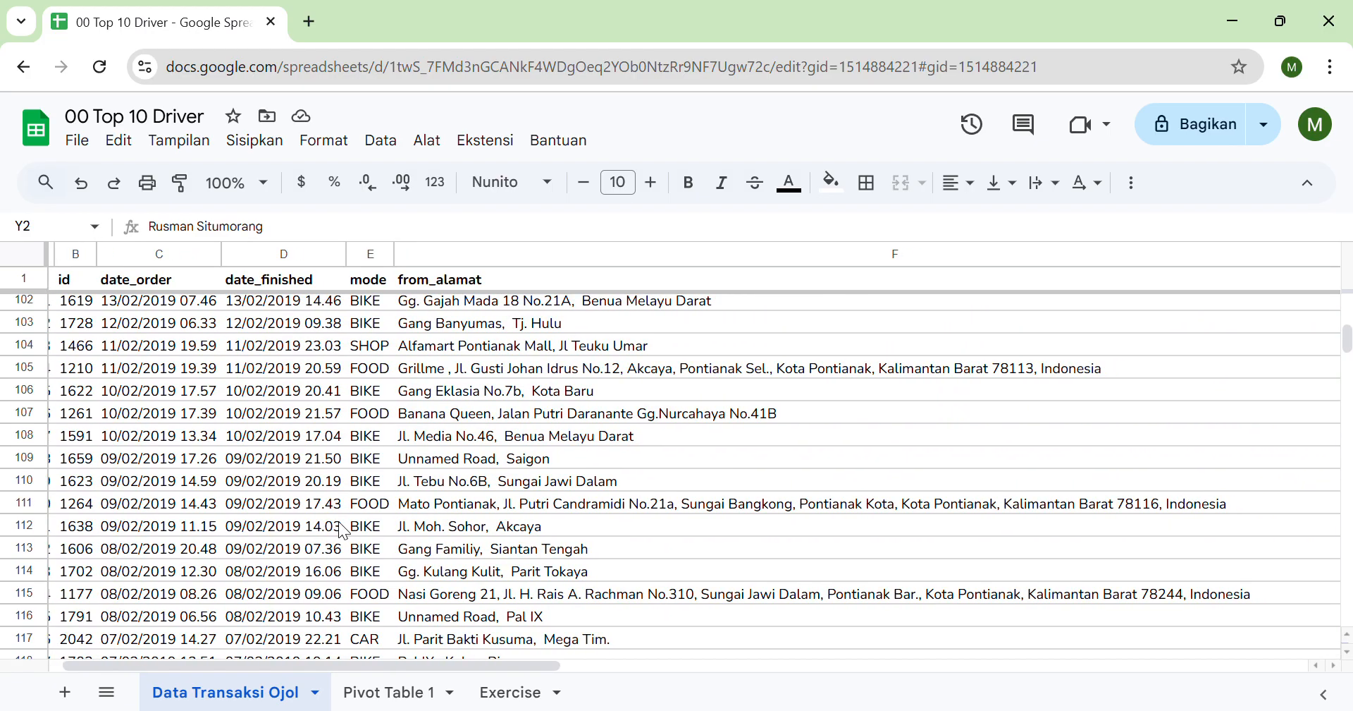
{"action": "scroll", "coordinate": [344, 530], "scroll_direction": "up", "scroll_amount": 6}
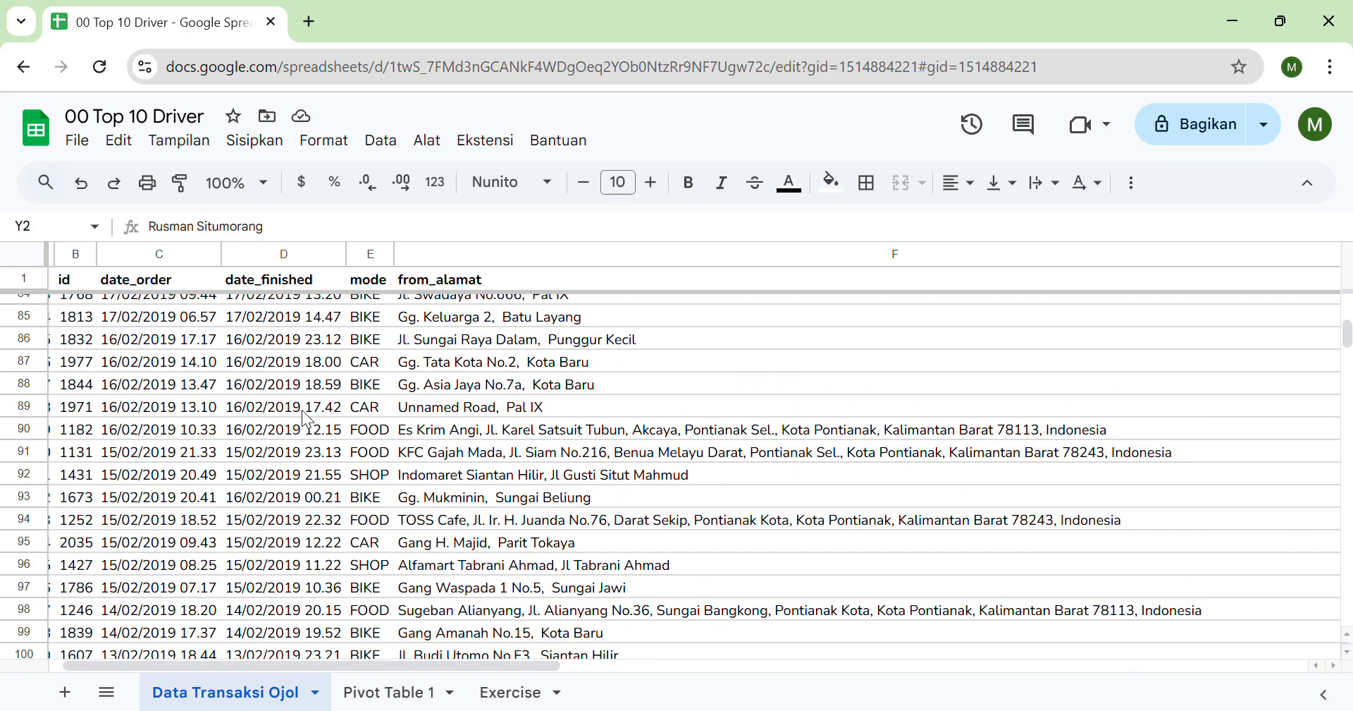
Examine the mode, from_alamat, to_alamat, amount_delivery and customer_name columns around rows 88 and 89.
{"action": "scroll", "coordinate": [308, 418], "scroll_direction": "right", "scroll_amount": 3}
{"action": "left_click", "coordinate": [286, 392]}
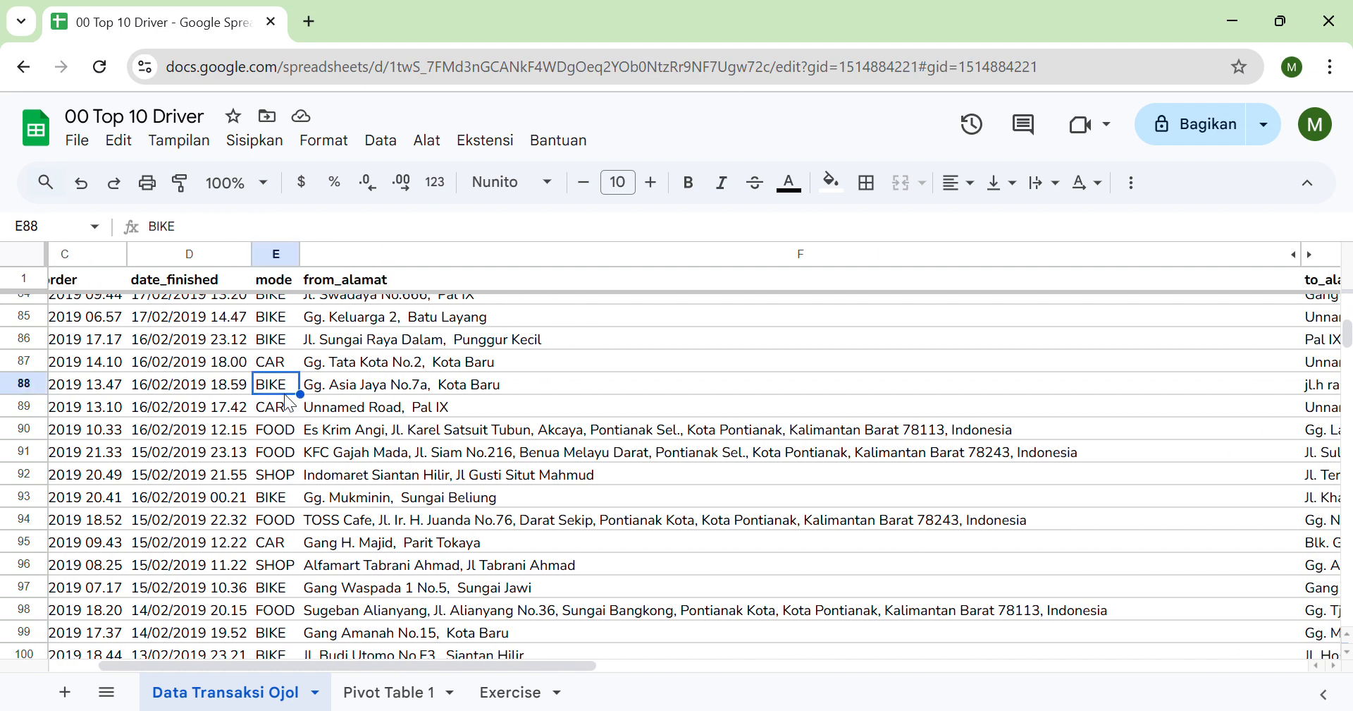
{"action": "scroll", "coordinate": [303, 400], "scroll_direction": "right", "scroll_amount": 3}
{"action": "left_click", "coordinate": [317, 398]}
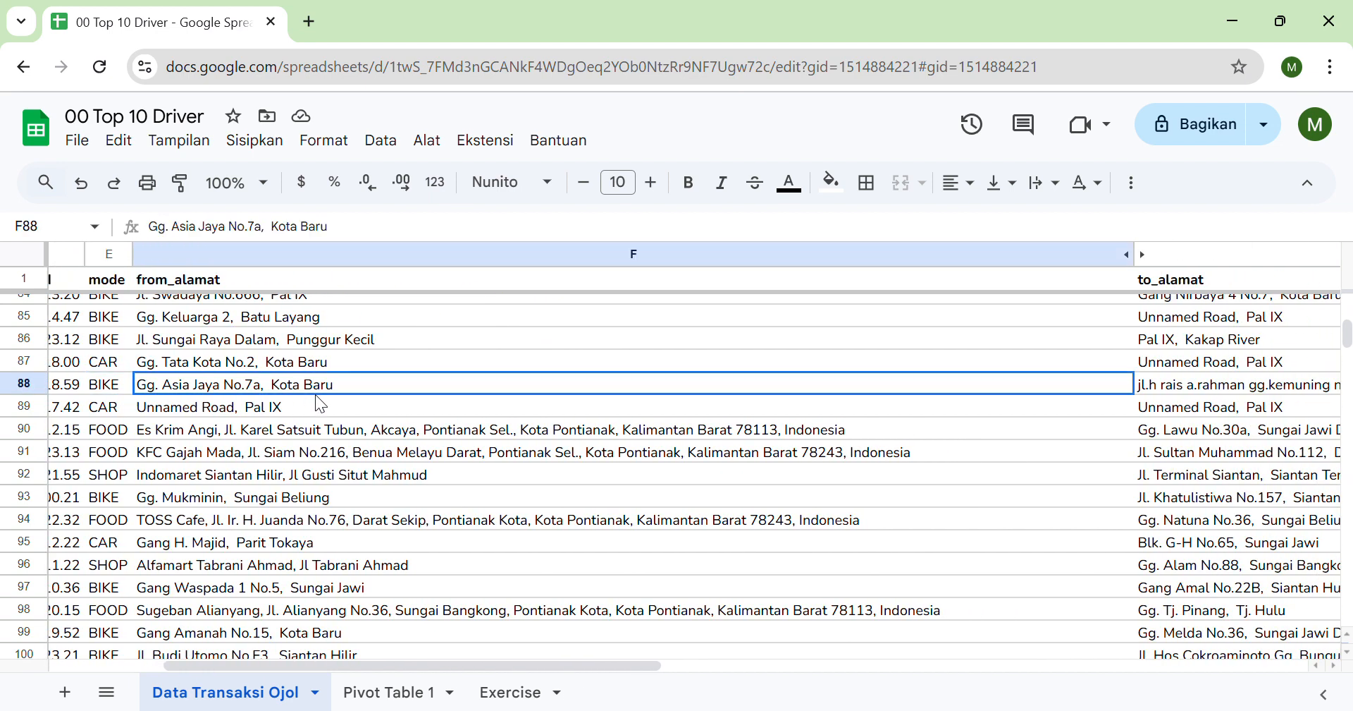
{"action": "scroll", "coordinate": [317, 400], "scroll_direction": "right", "scroll_amount": 5}
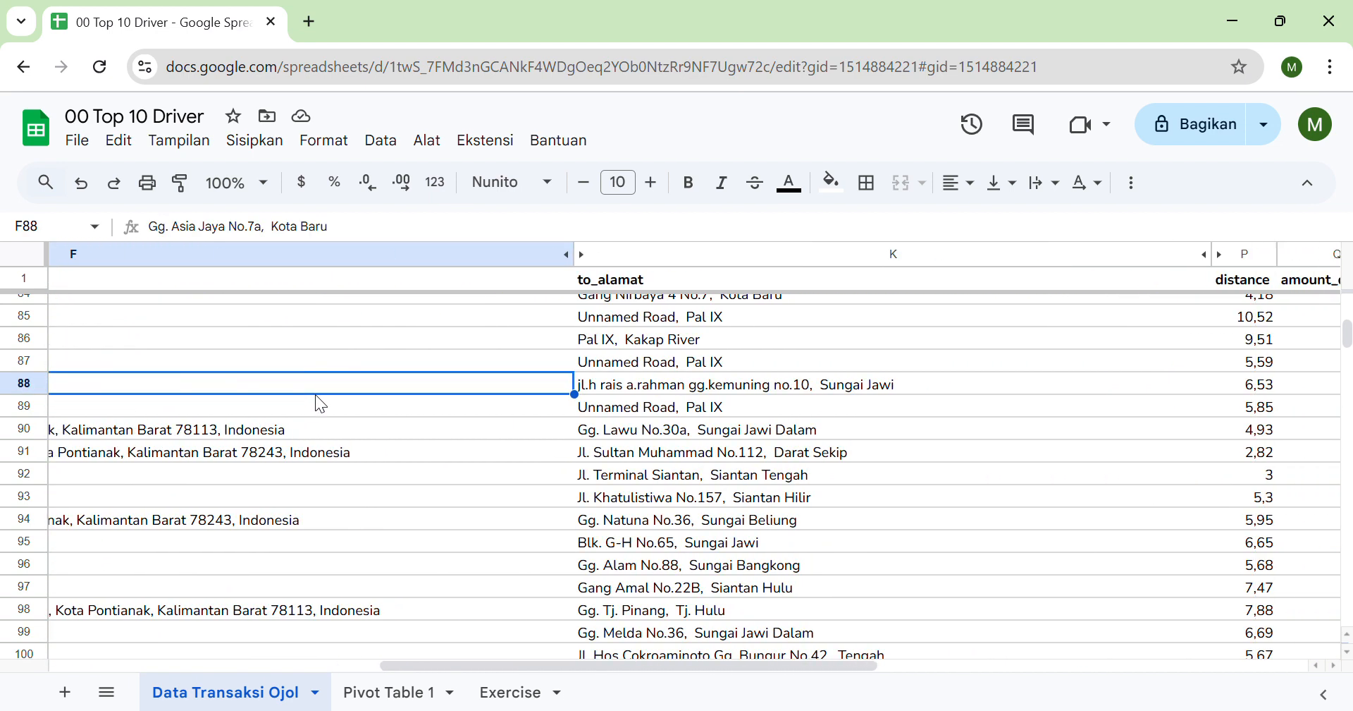
{"action": "left_click", "coordinate": [626, 407]}
{"action": "scroll", "coordinate": [559, 407], "scroll_direction": "right", "scroll_amount": 5}
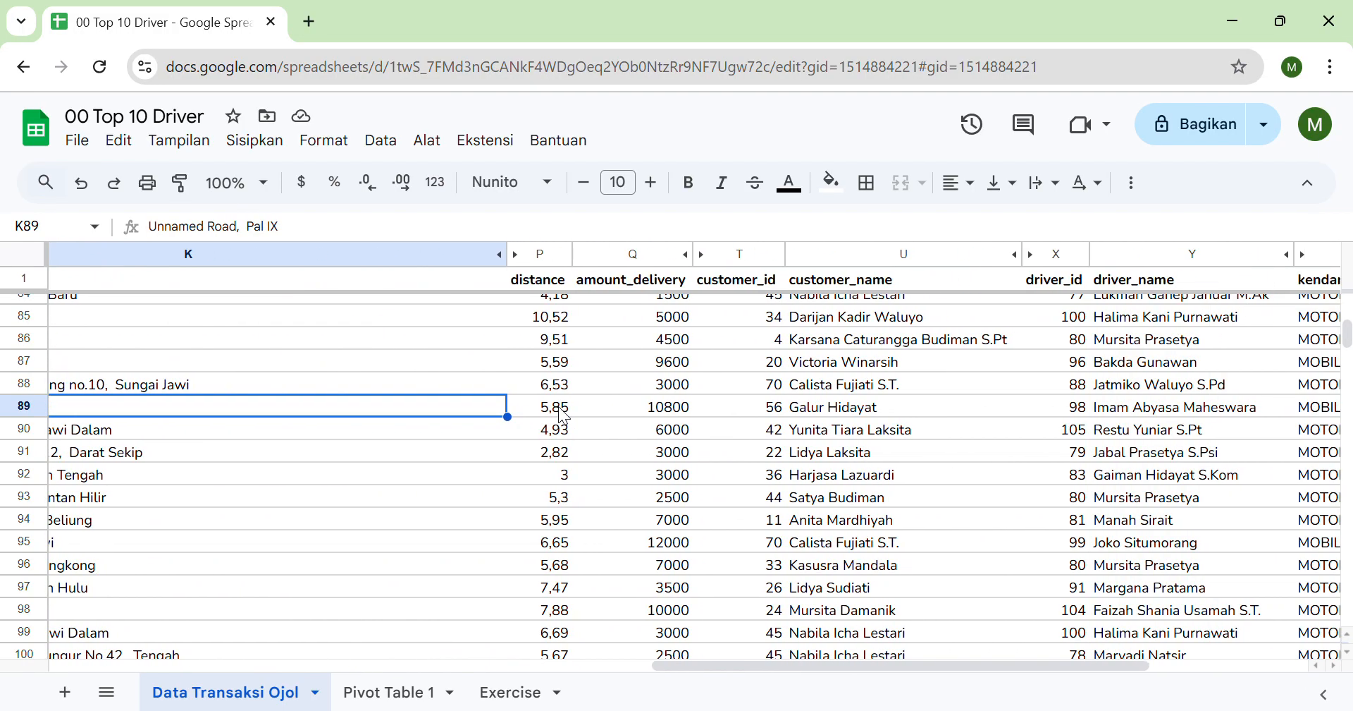
{"action": "left_click", "coordinate": [563, 385]}
{"action": "scroll", "coordinate": [564, 384], "scroll_direction": "right", "scroll_amount": 2}
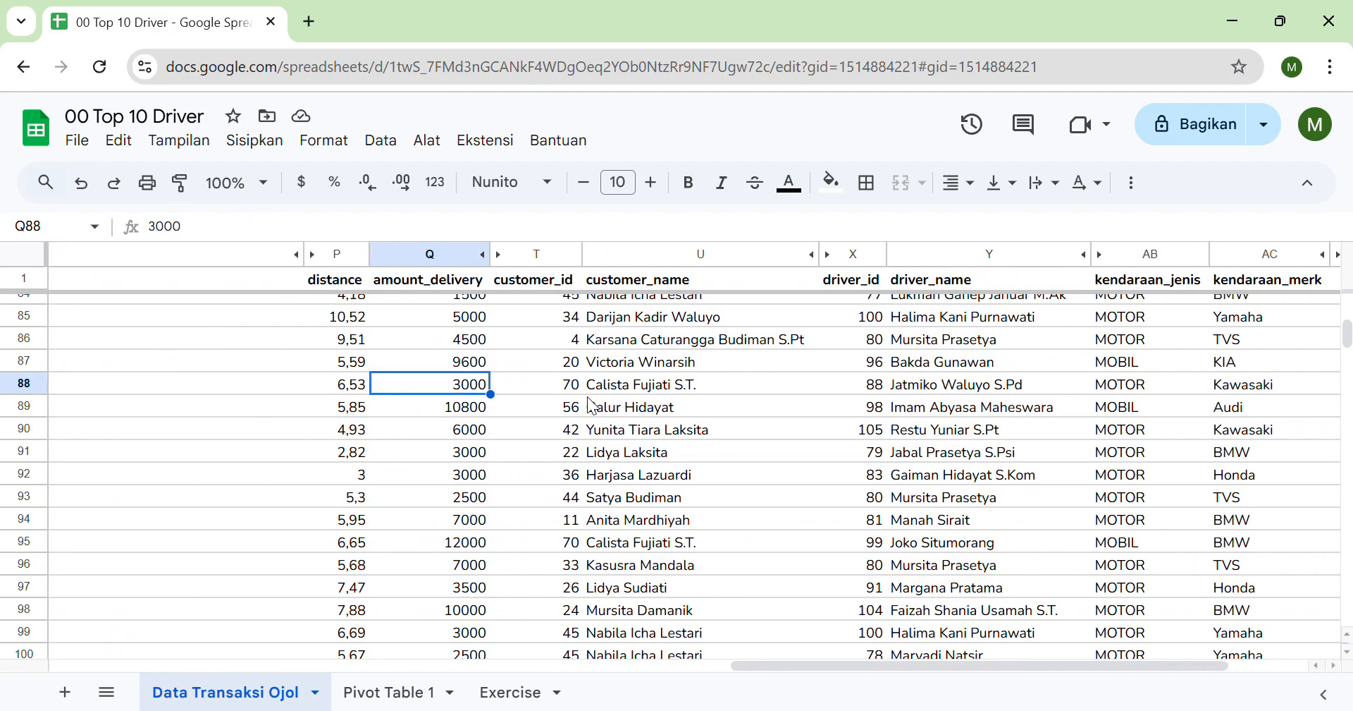
{"action": "left_click", "coordinate": [666, 407]}
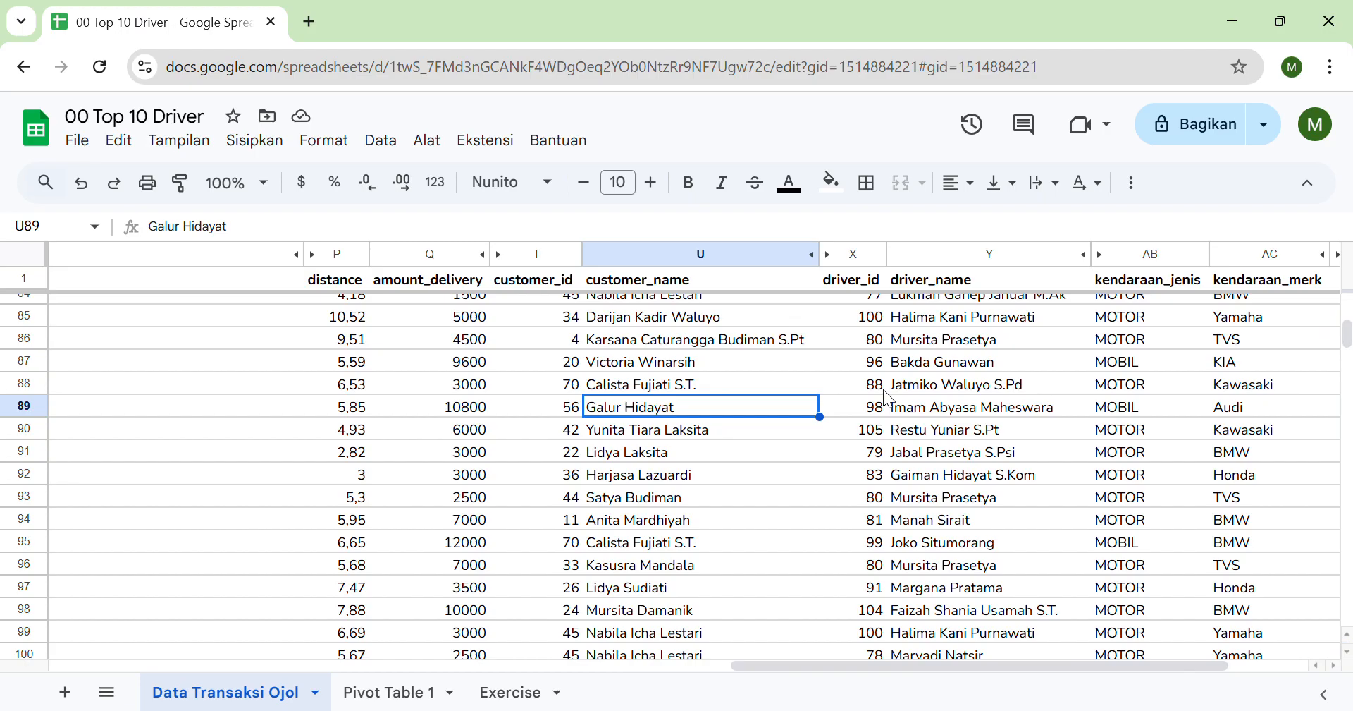
Inspect the driver pivot table on the Pivot Table 1 sheet, starting at its driver_id header in A1.
{"action": "left_click", "coordinate": [418, 698]}
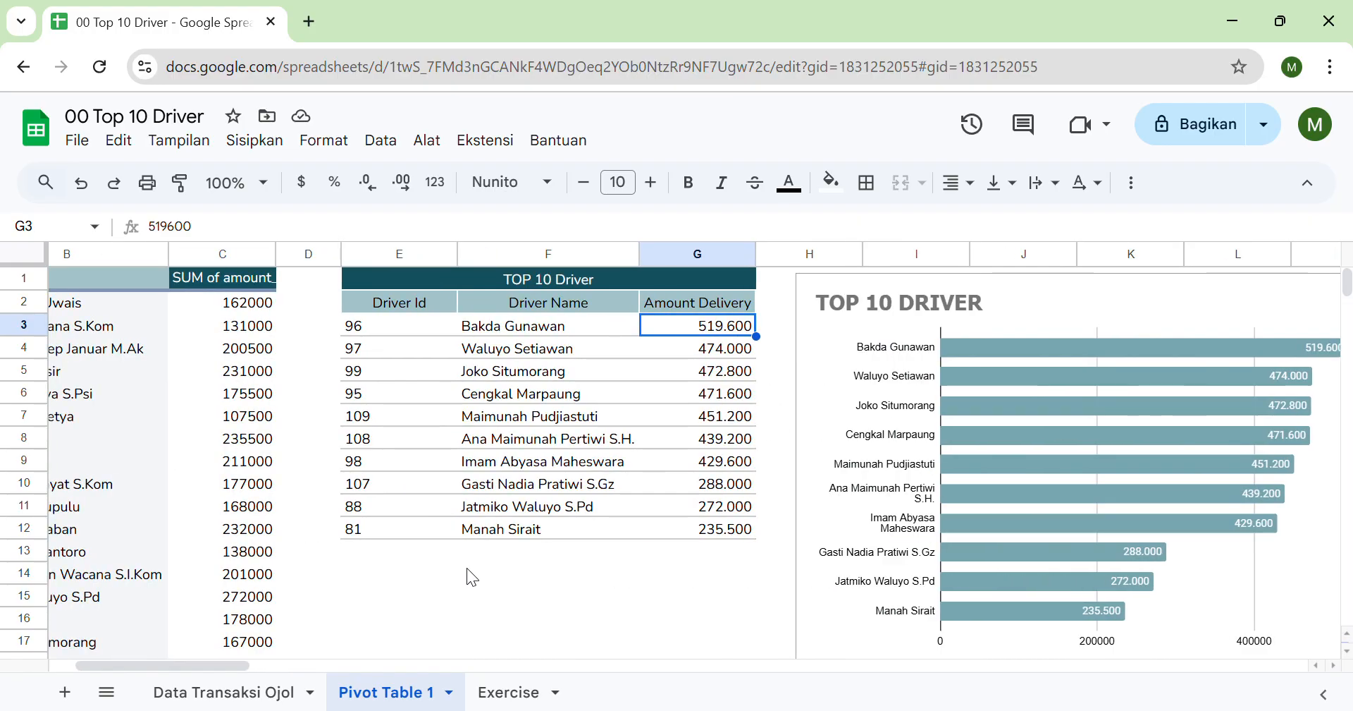
{"action": "scroll", "coordinate": [467, 568], "scroll_direction": "left", "scroll_amount": 3}
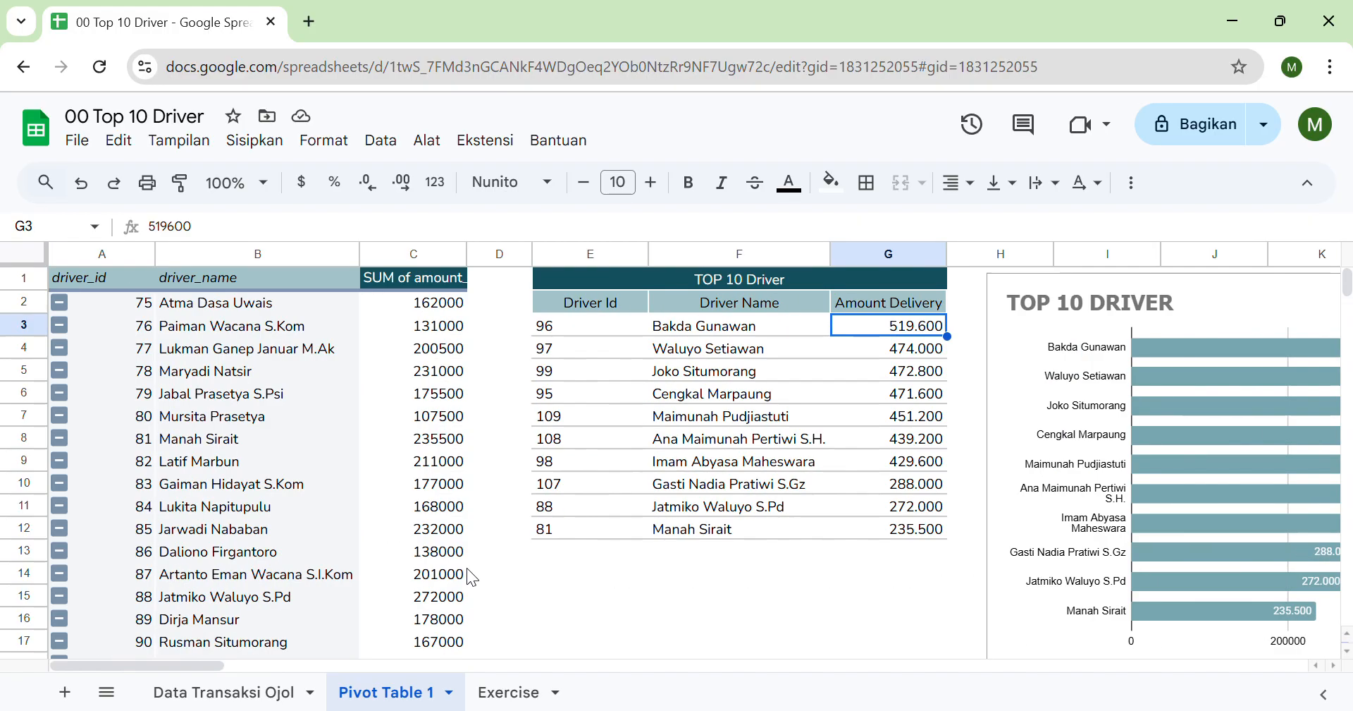
{"action": "left_click", "coordinate": [70, 283]}
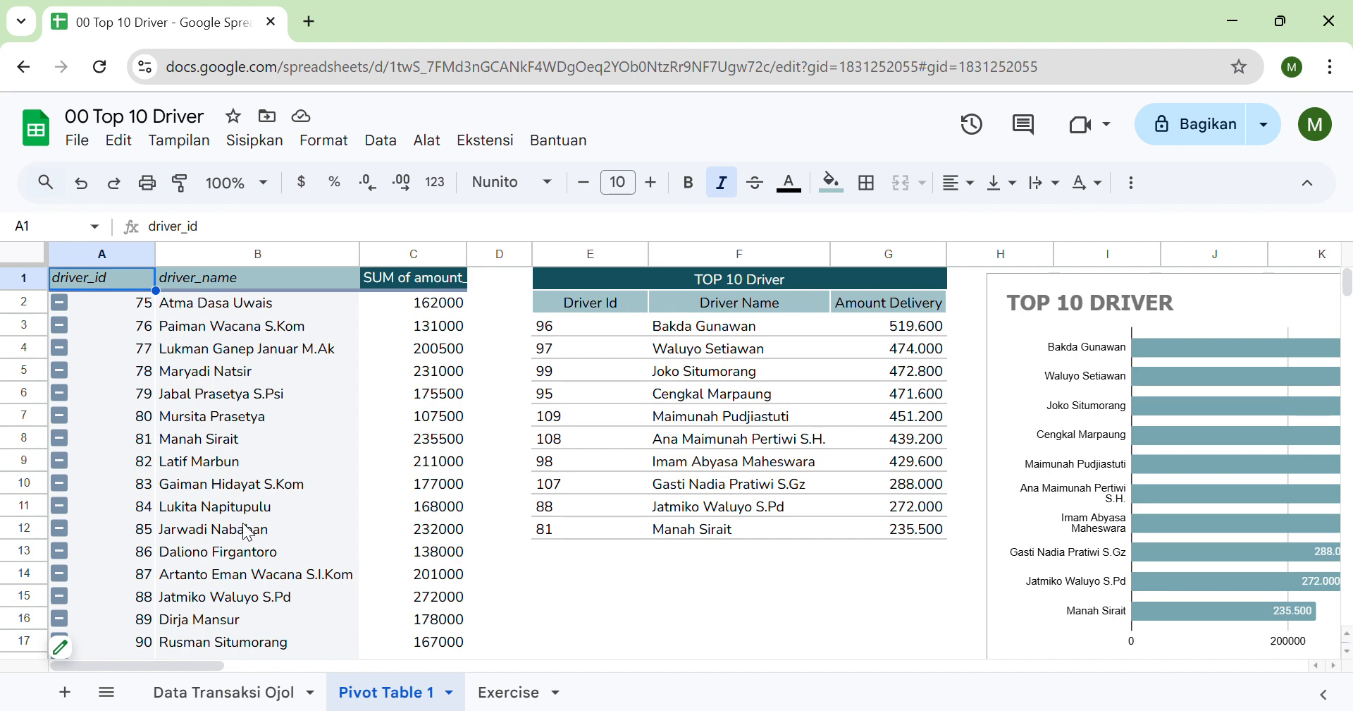
Compare driver_name and amount_delivery in rows 2 and 62 of the Data Transaksi Ojol sheet for the same driver.
{"action": "left_click", "coordinate": [254, 694]}
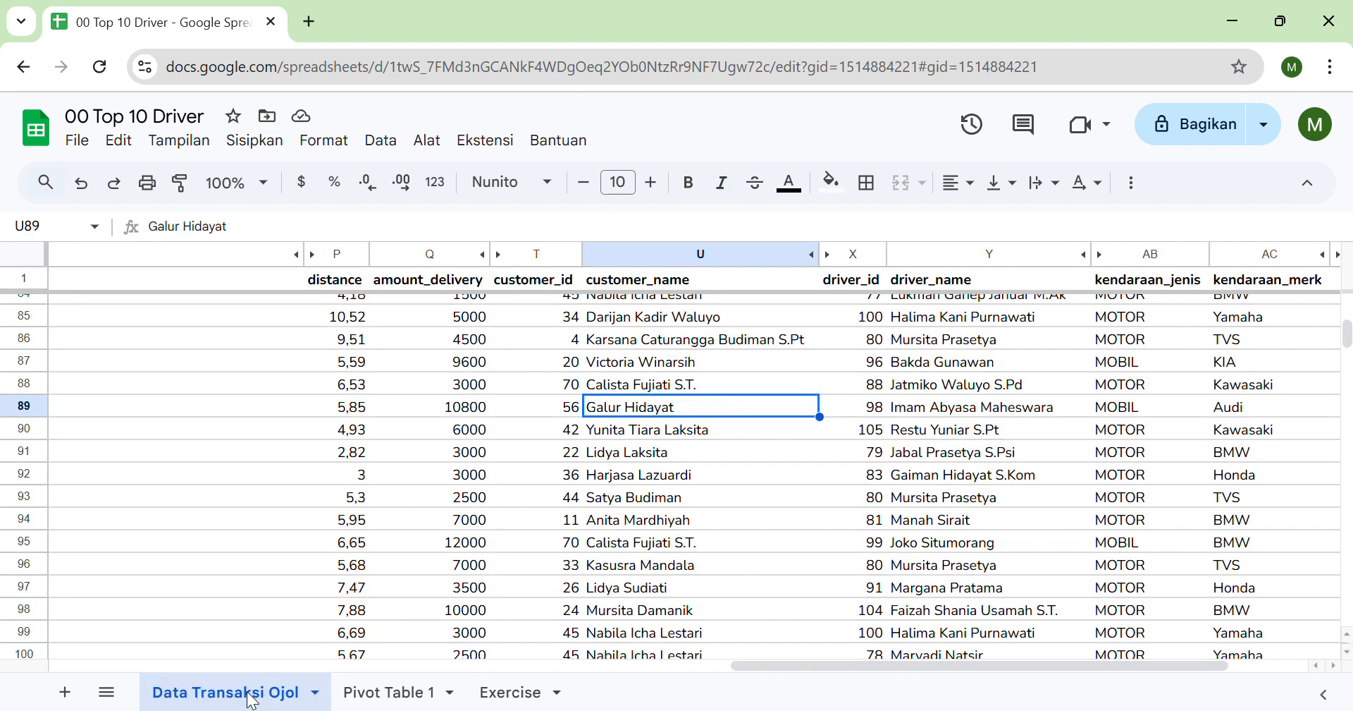
{"action": "scroll", "coordinate": [381, 602], "scroll_direction": "right", "scroll_amount": 2}
{"action": "scroll", "coordinate": [382, 602], "scroll_direction": "up", "scroll_amount": 20}
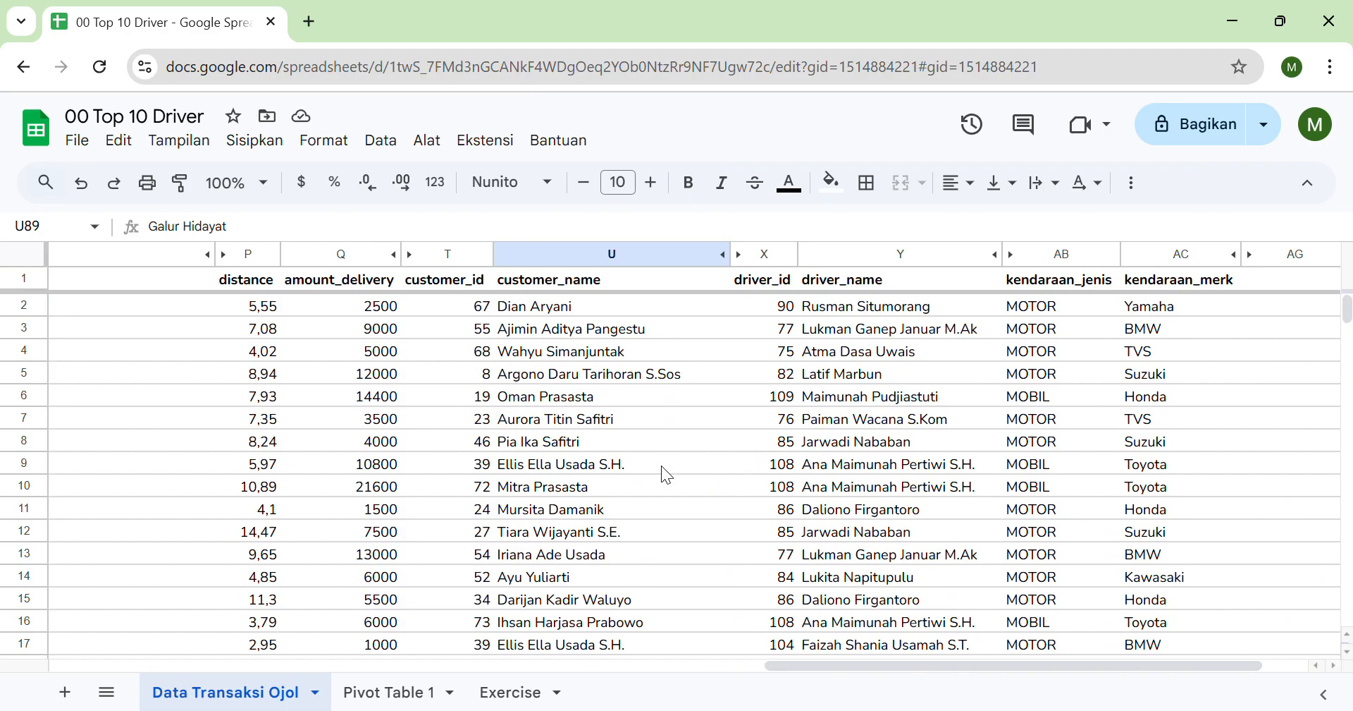
{"action": "left_click", "coordinate": [863, 323]}
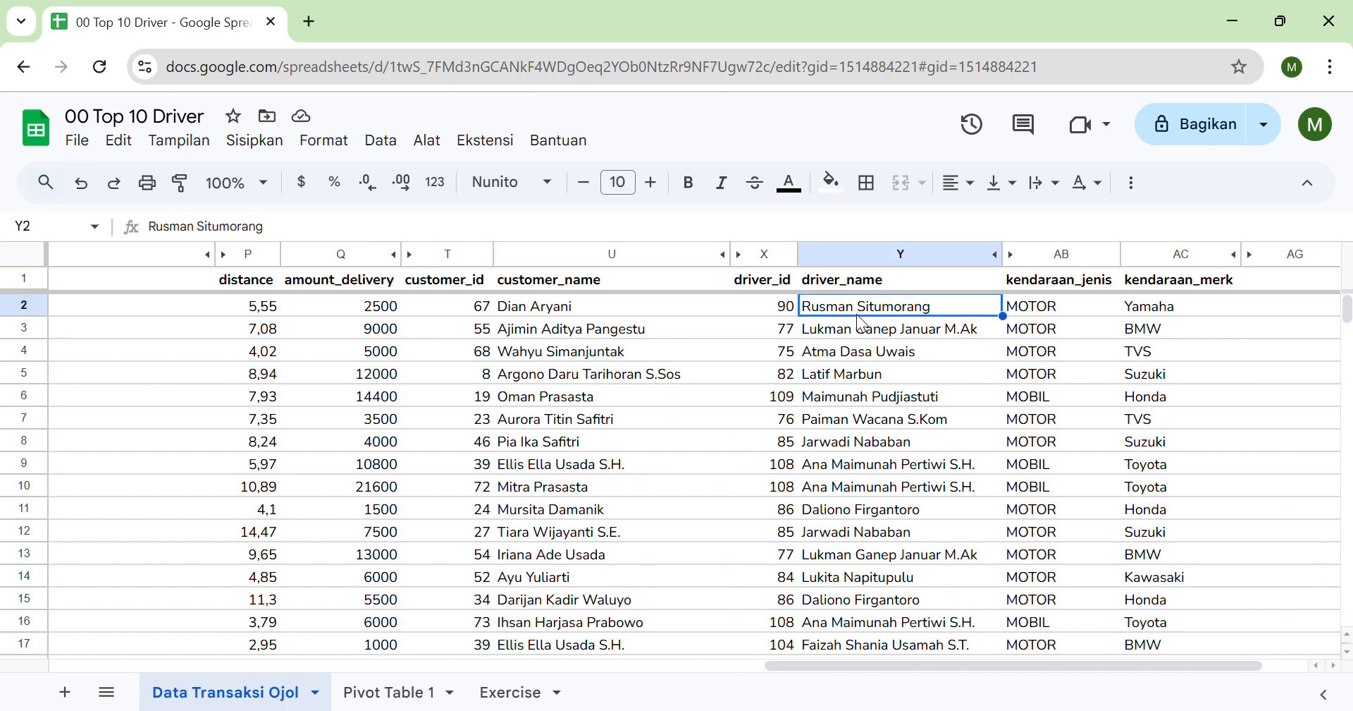
{"action": "left_click", "coordinate": [381, 310]}
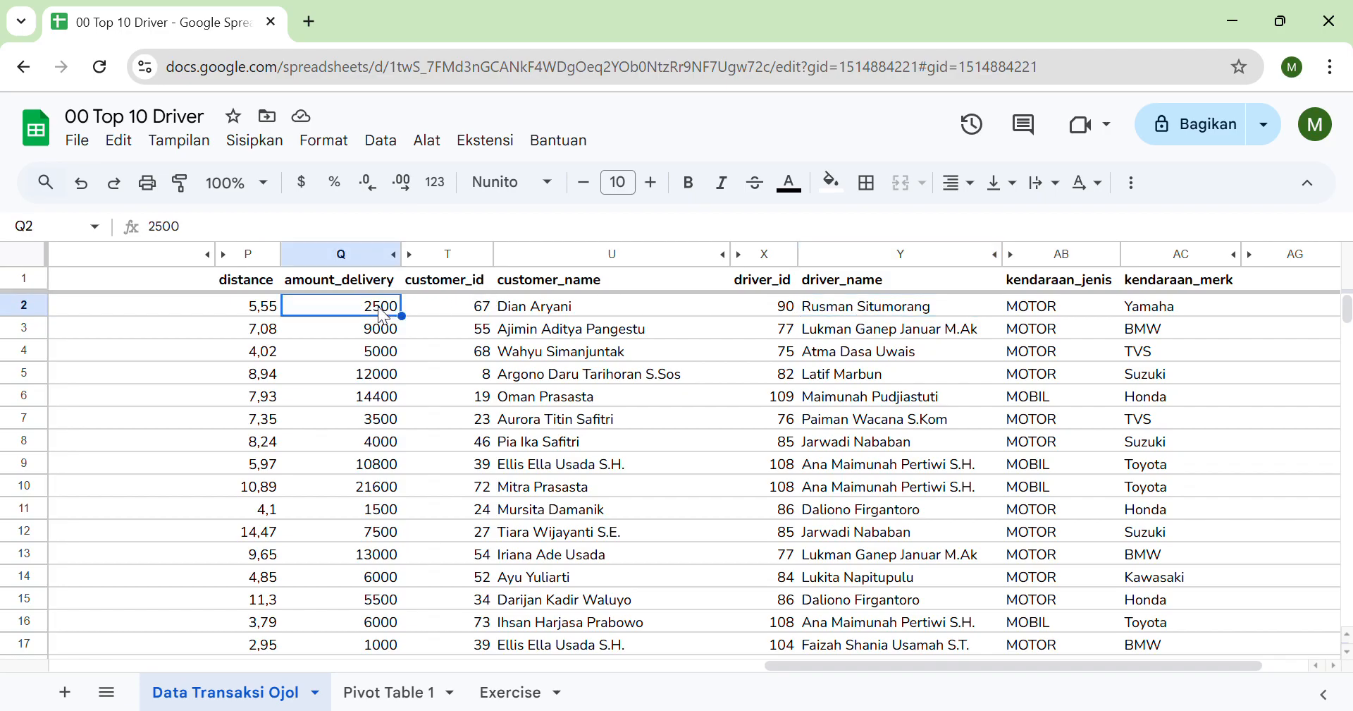
{"action": "left_click", "coordinate": [833, 318]}
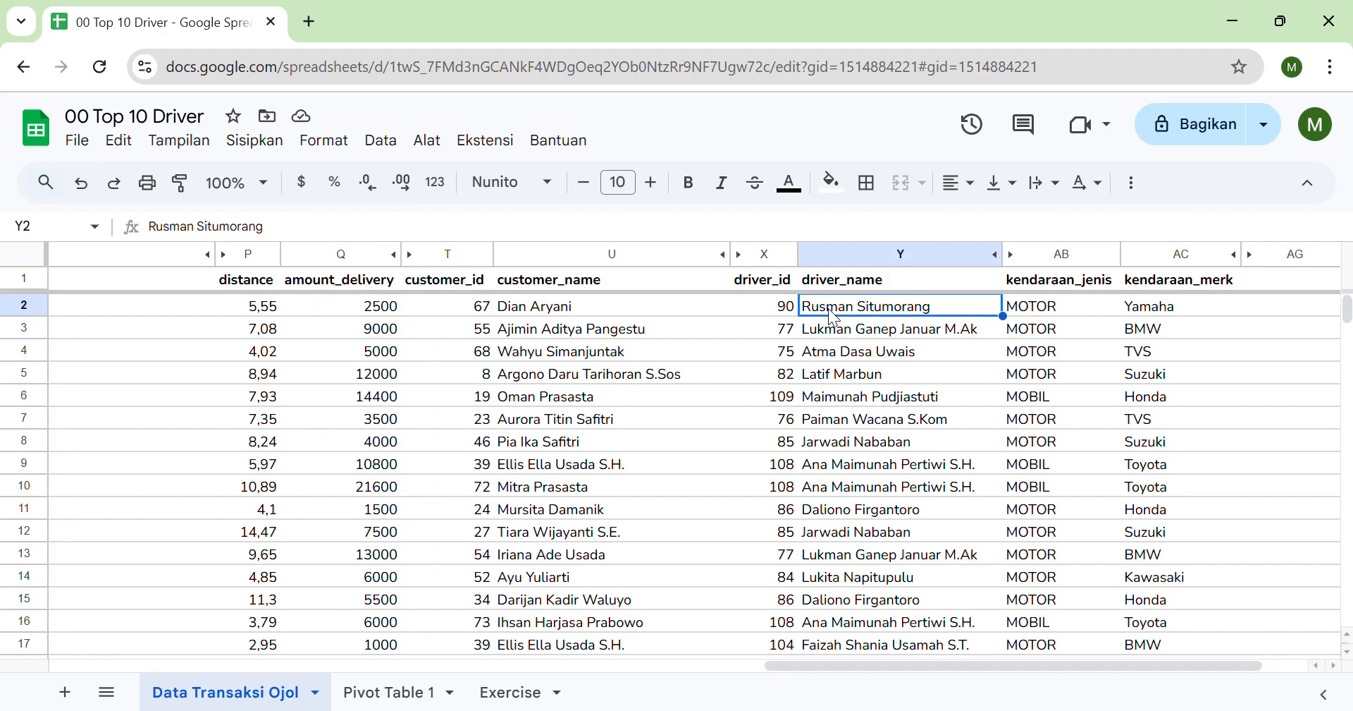
{"action": "scroll", "coordinate": [850, 496], "scroll_direction": "down", "scroll_amount": 15}
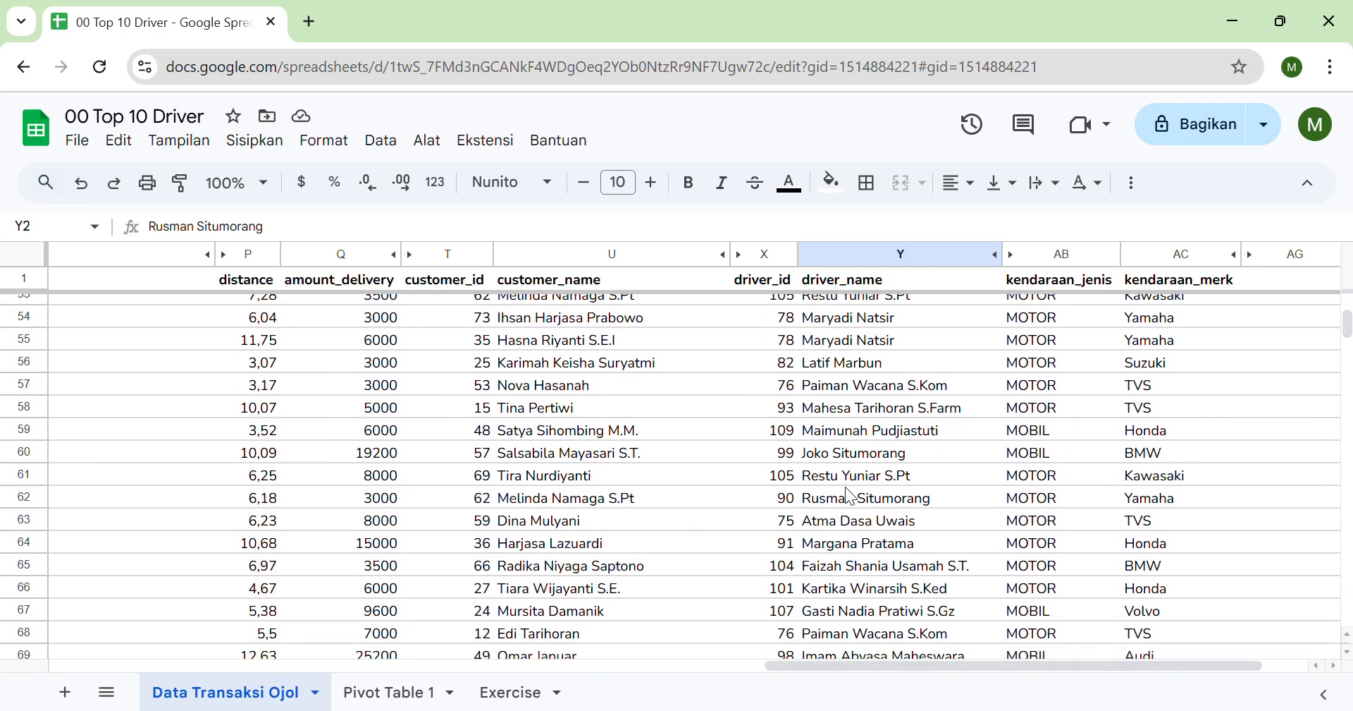
{"action": "left_click", "coordinate": [850, 492]}
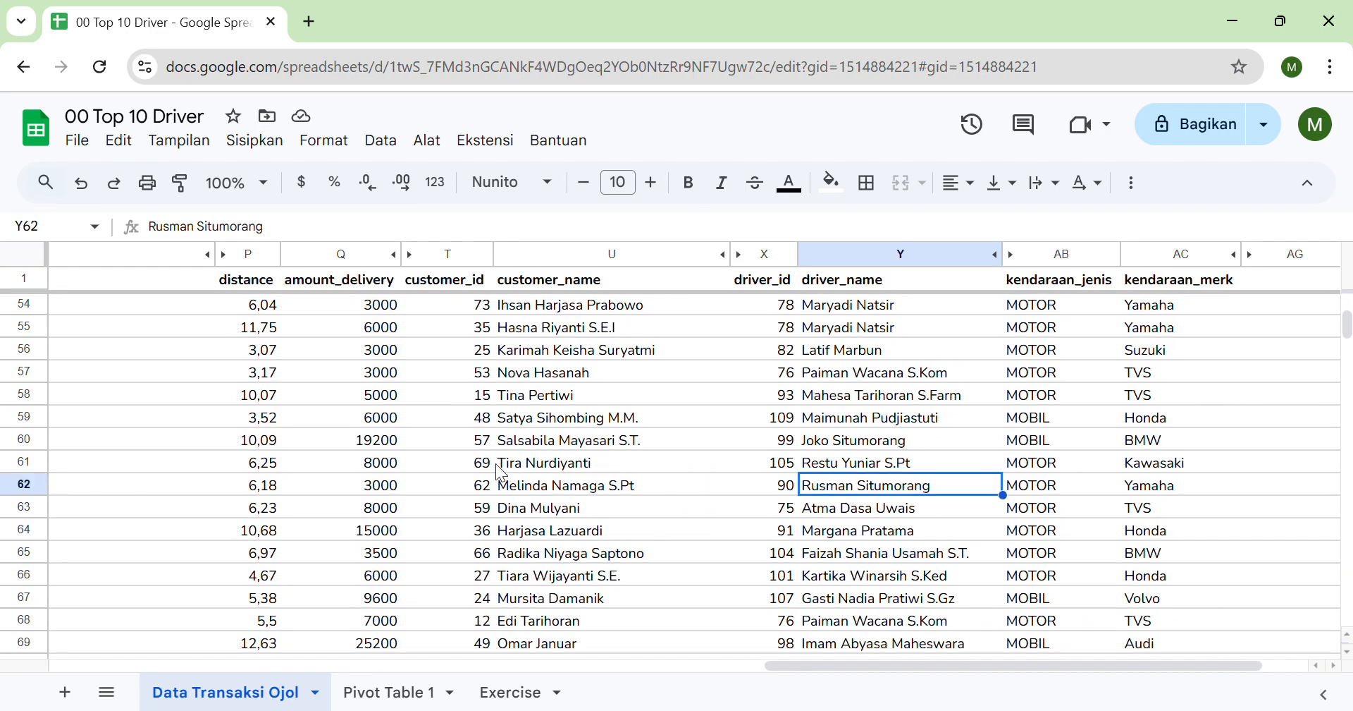
{"action": "left_click", "coordinate": [394, 483]}
{"action": "scroll", "coordinate": [849, 512], "scroll_direction": "up", "scroll_amount": 12}
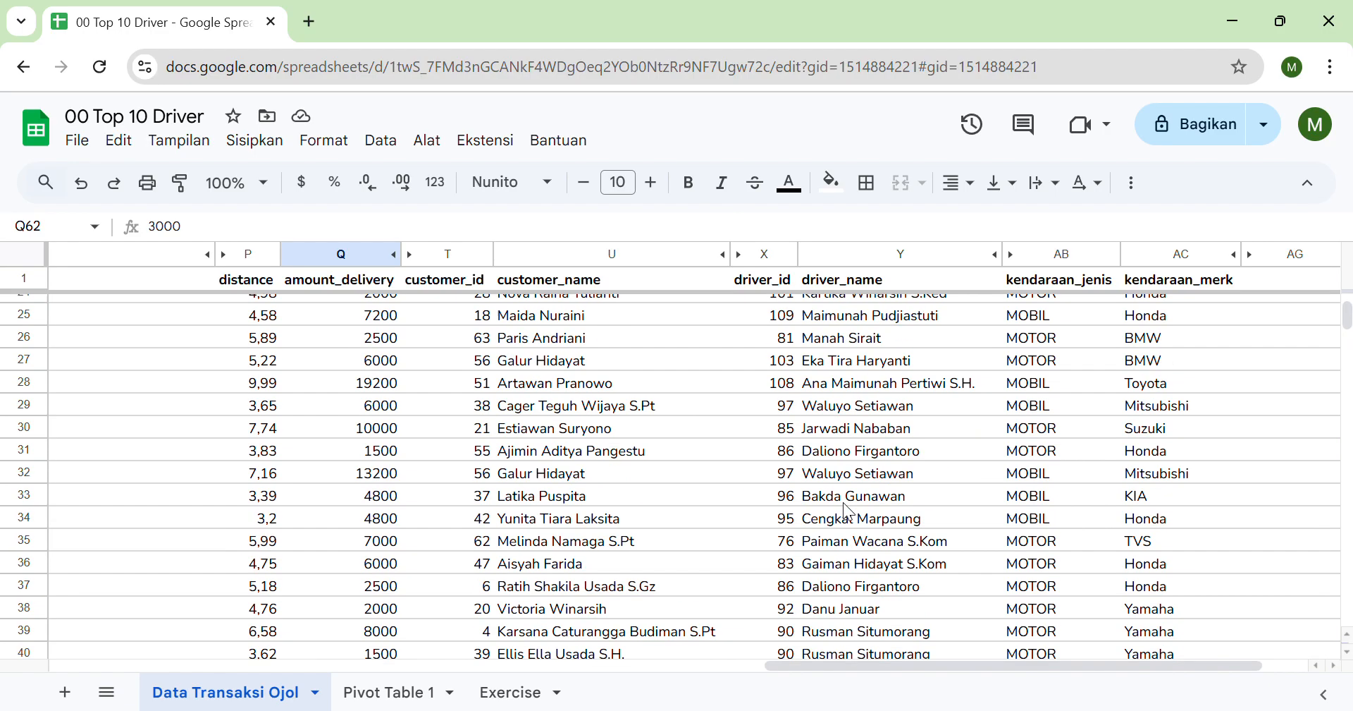
{"action": "scroll", "coordinate": [849, 511], "scroll_direction": "up", "scroll_amount": 2}
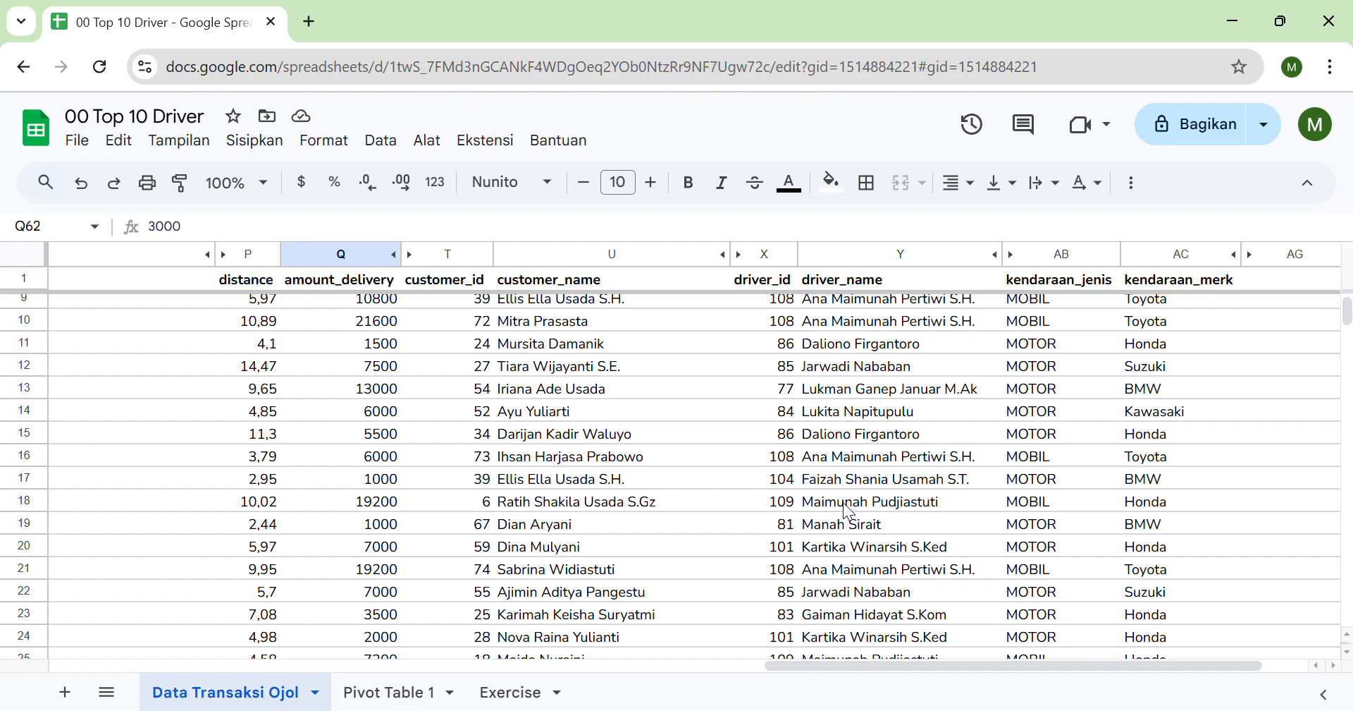
Check how far the transaction data extends by going to the last _id record and back to the header.
{"action": "scroll", "coordinate": [346, 506], "scroll_direction": "left", "scroll_amount": 15}
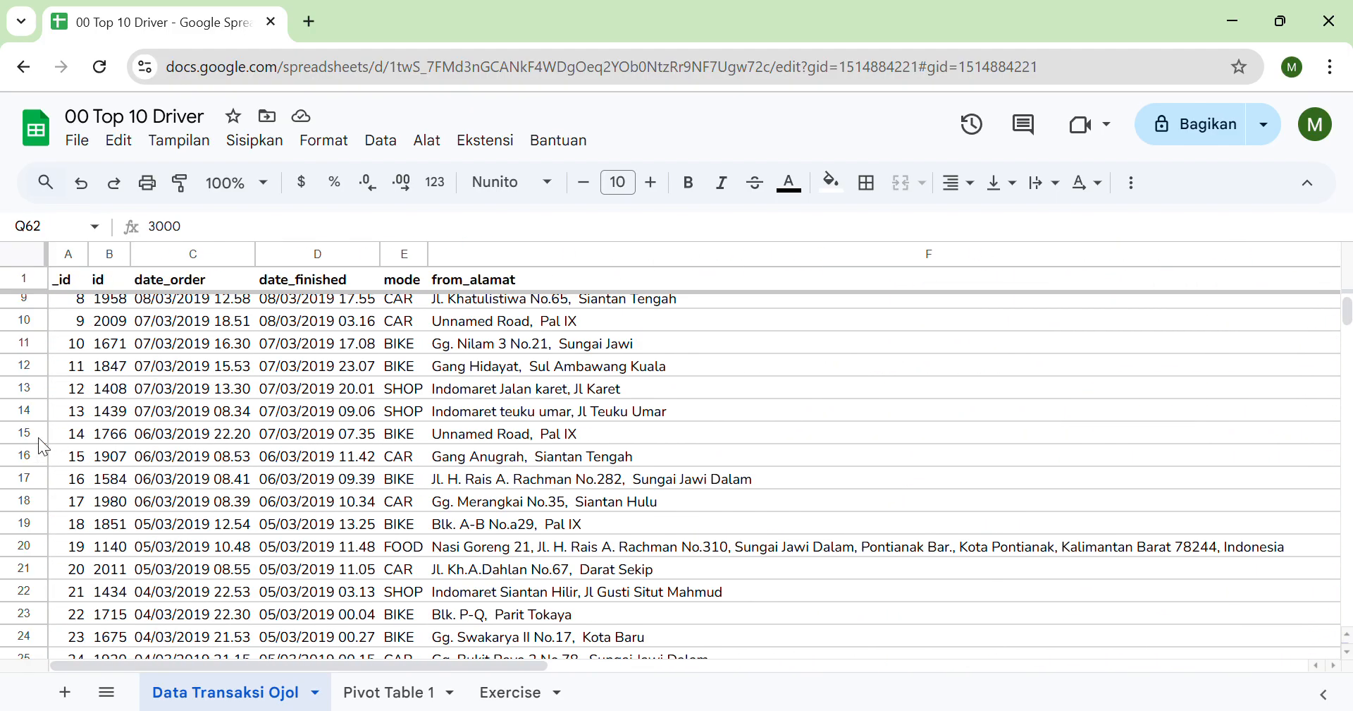
{"action": "left_click", "coordinate": [69, 442]}
{"action": "key", "text": "ctrl+Down"}
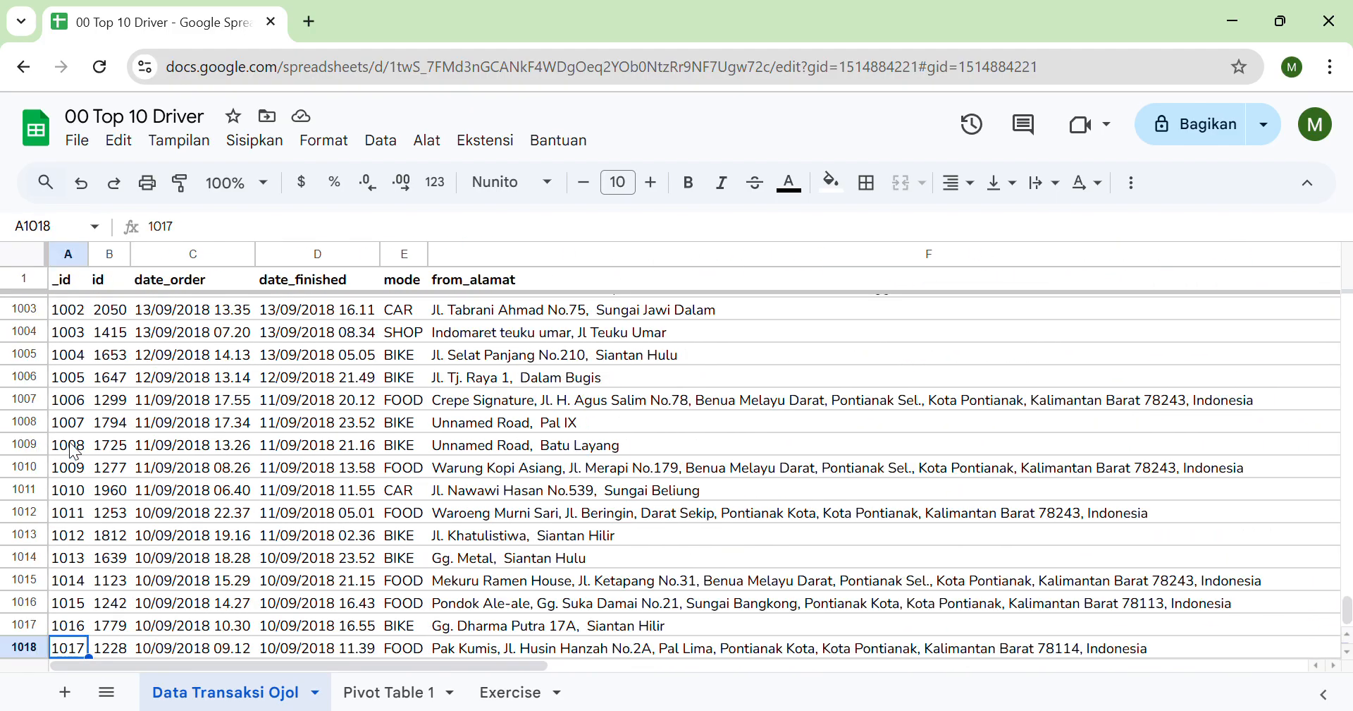
{"action": "key", "text": "ctrl+Up"}
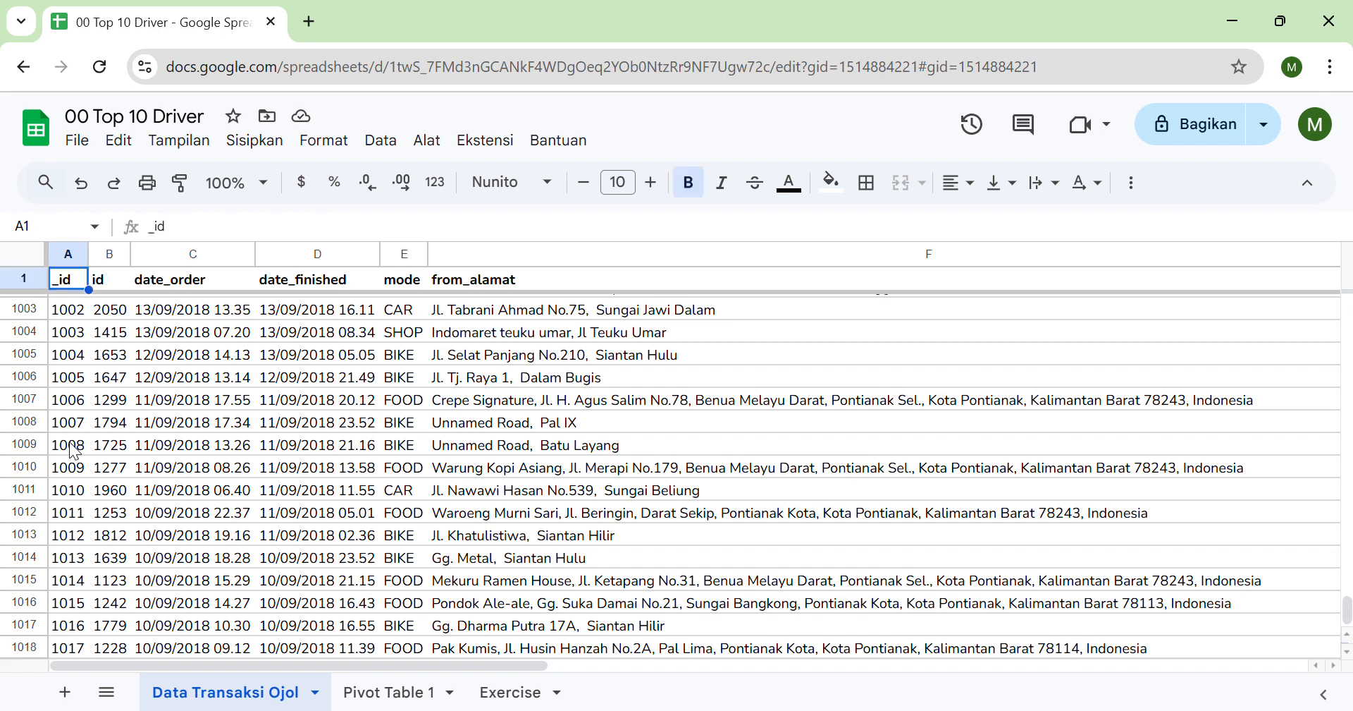
Inspect the QUERY formula in E3 and the first Amount Delivery value of the TOP 10 Driver table on Pivot Table 1.
{"action": "left_click", "coordinate": [399, 692]}
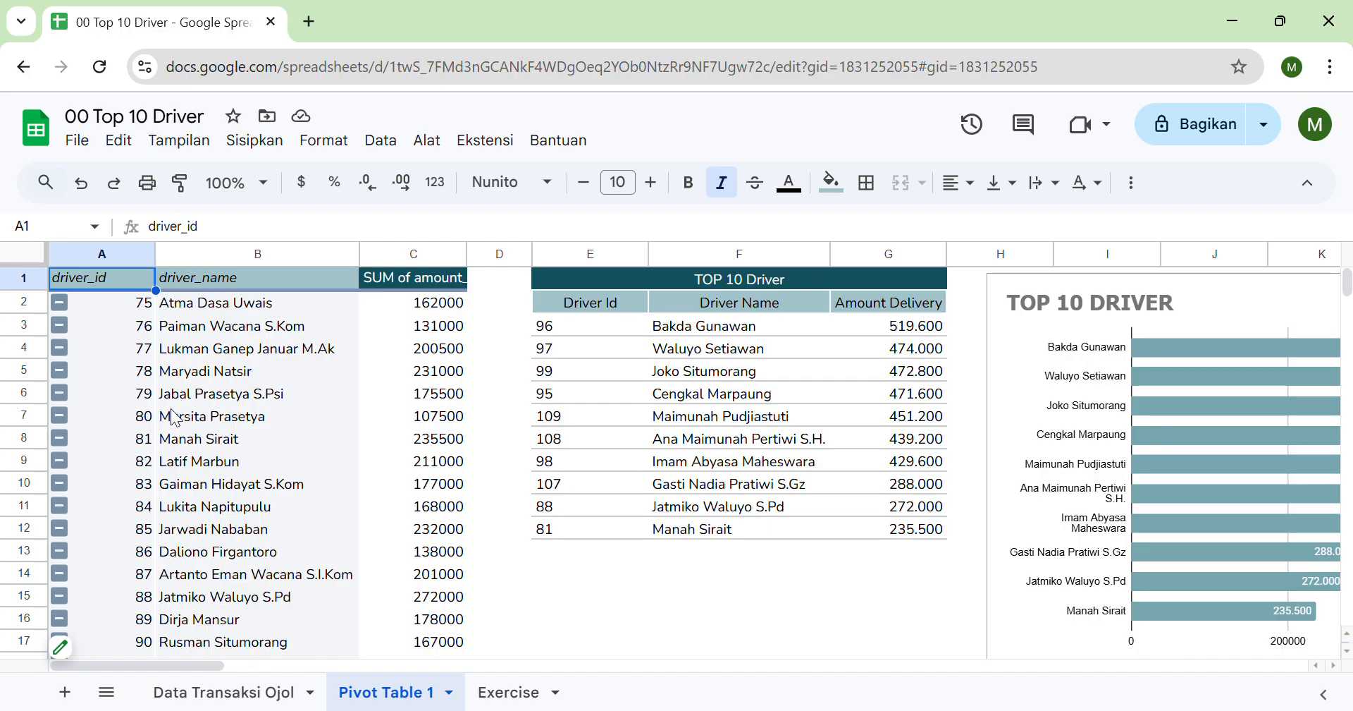
{"action": "left_click", "coordinate": [590, 327]}
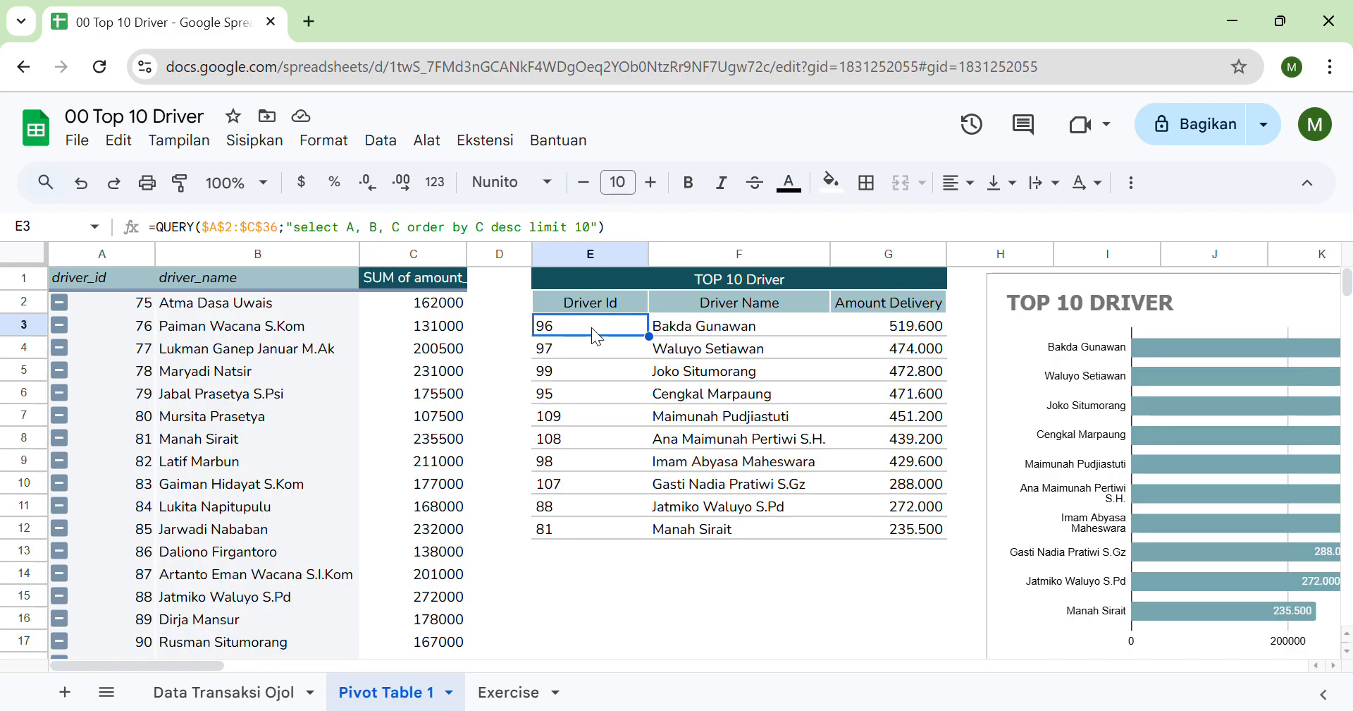
{"action": "left_click", "coordinate": [915, 331]}
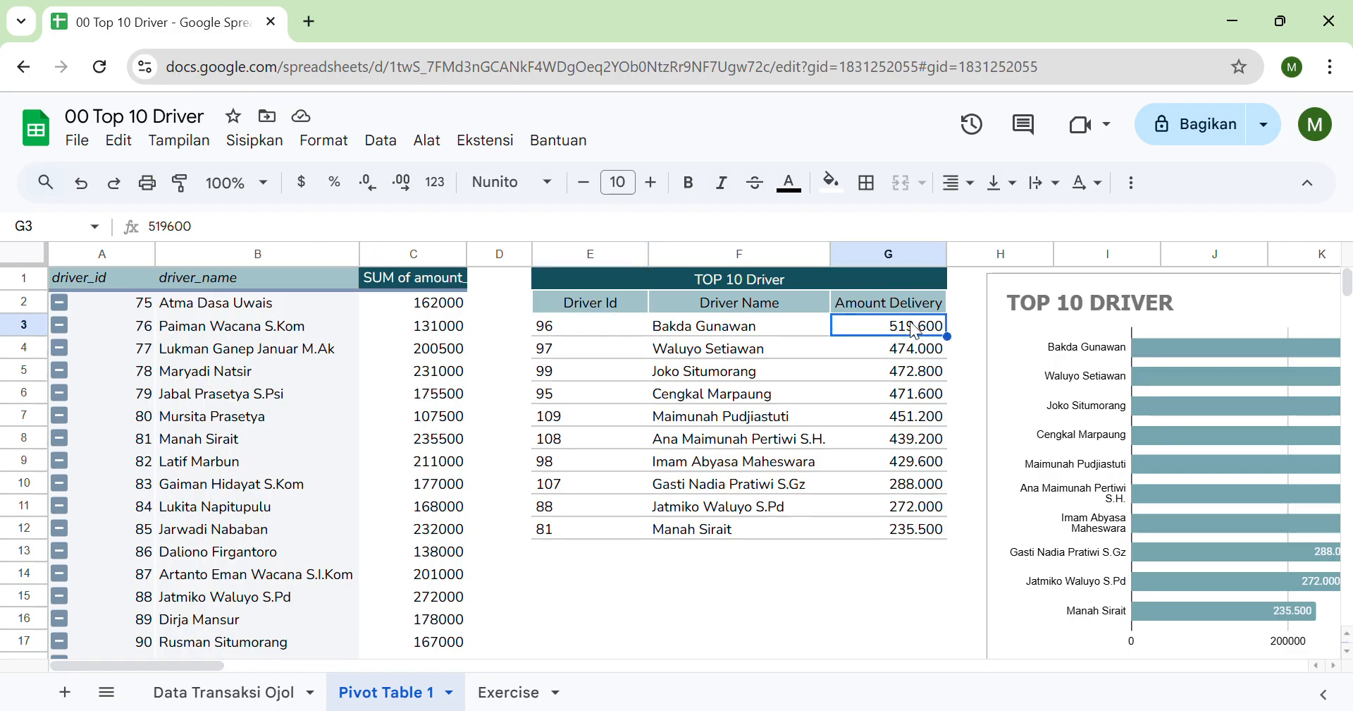
Inspect the TOP 10 DRIVER bar chart beside the ranking table on the Pivot Table 1 sheet.
{"action": "scroll", "coordinate": [915, 331], "scroll_direction": "right", "scroll_amount": 2}
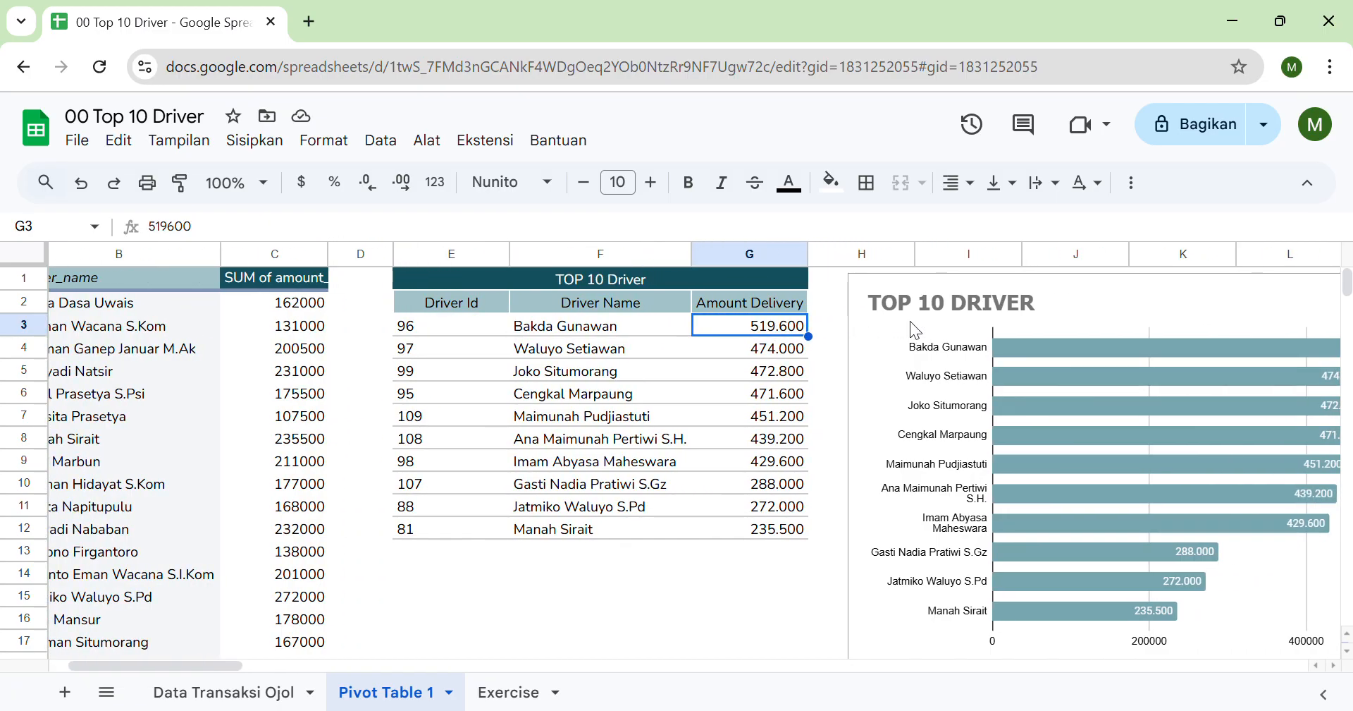
{"action": "left_click", "coordinate": [915, 331]}
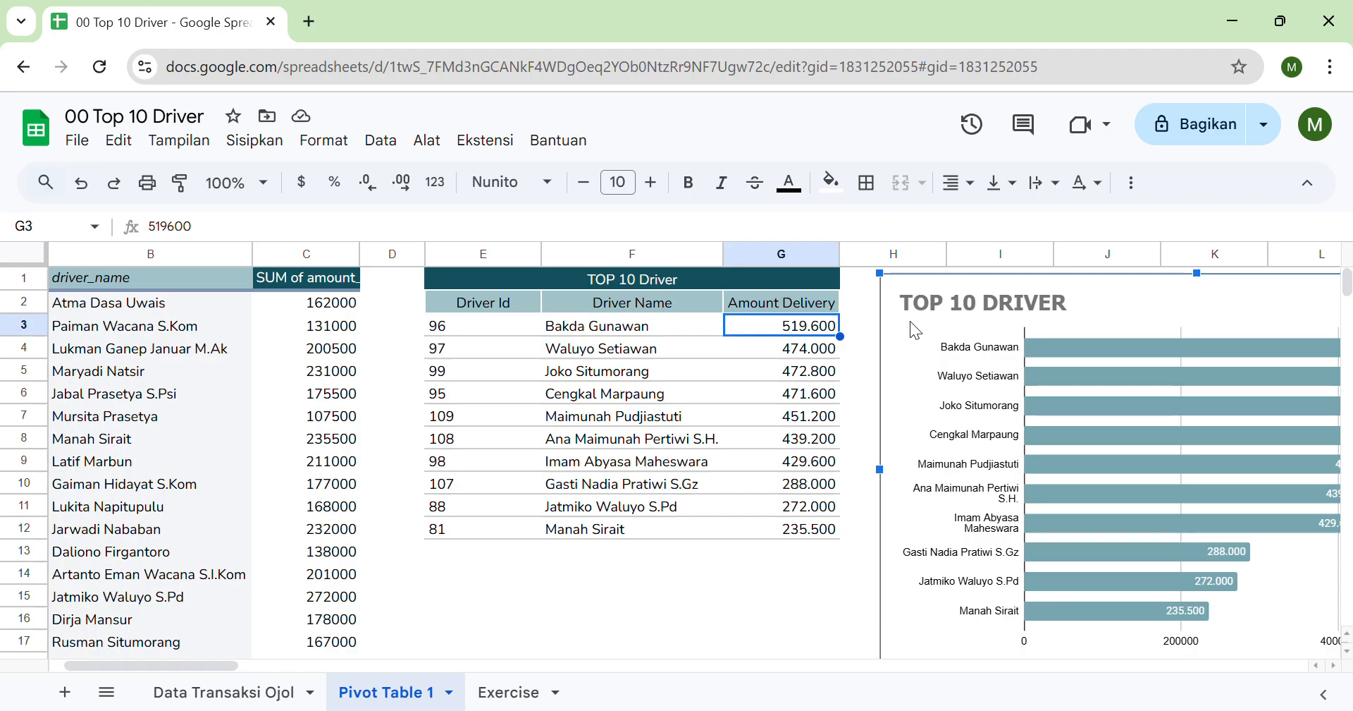
{"action": "scroll", "coordinate": [537, 431], "scroll_direction": "left", "scroll_amount": 2}
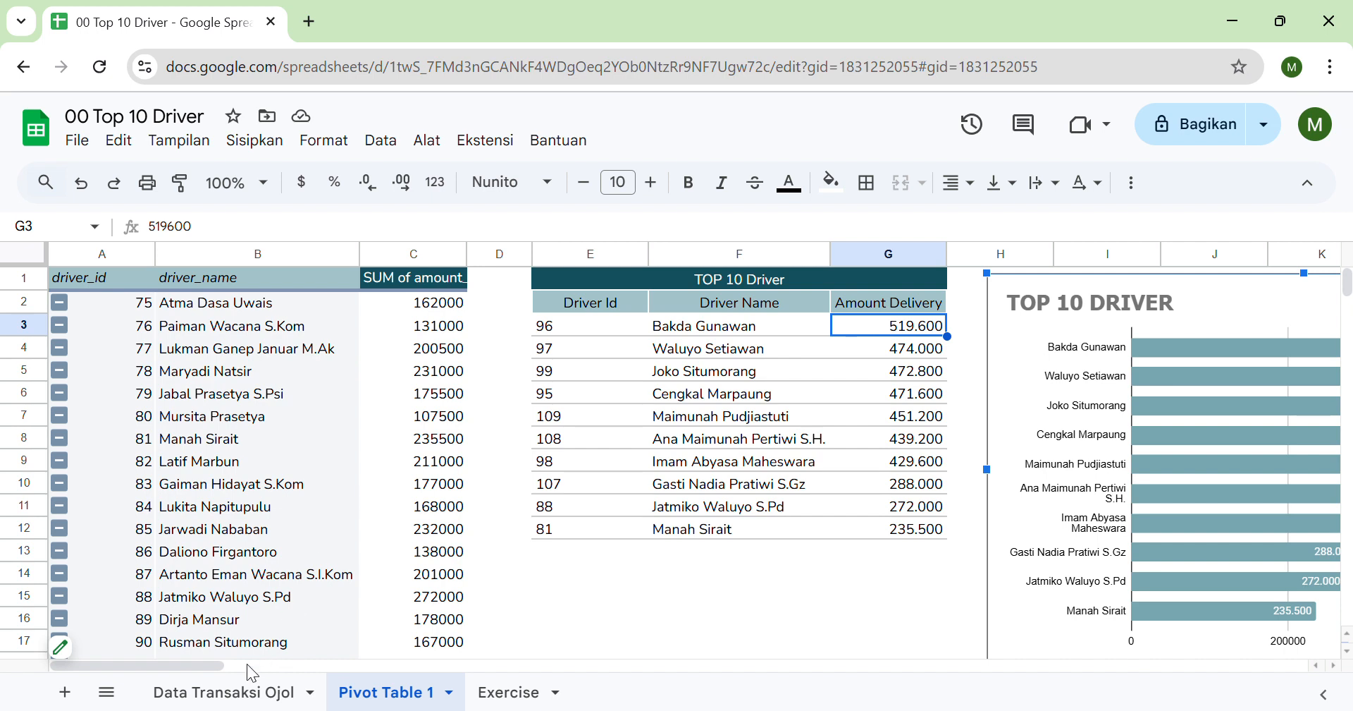
Create a pivot table from 'Data Transaksi Ojol'!A1:AC1018 on the existing Exercise sheet at cell A1.
{"action": "left_click", "coordinate": [244, 689]}
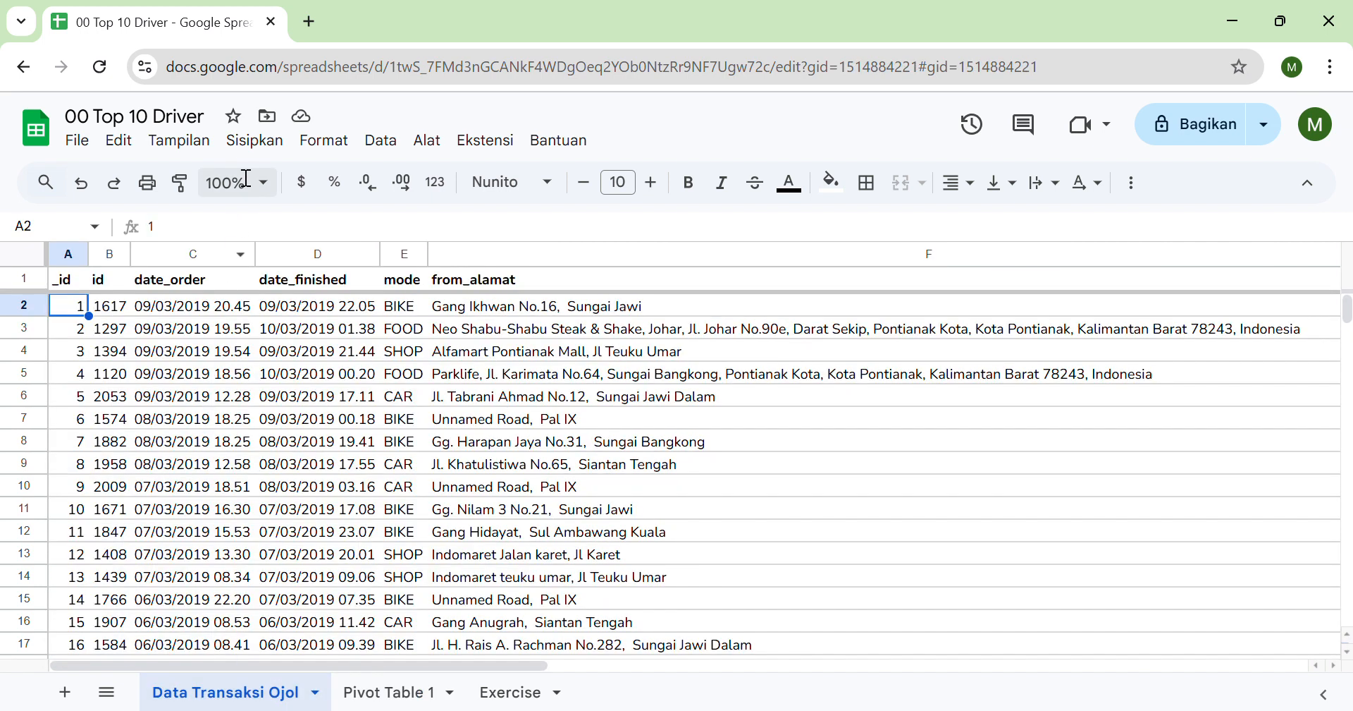
{"action": "left_click", "coordinate": [256, 144]}
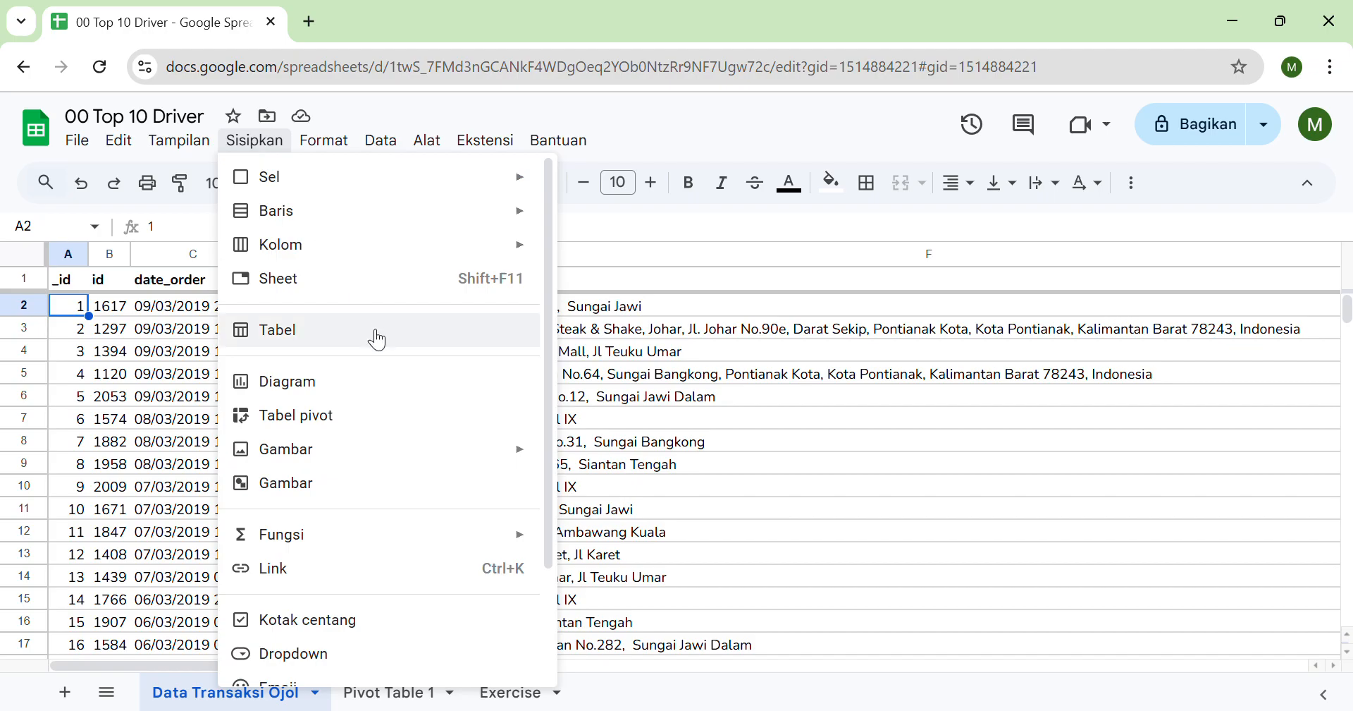
{"action": "left_click", "coordinate": [382, 414]}
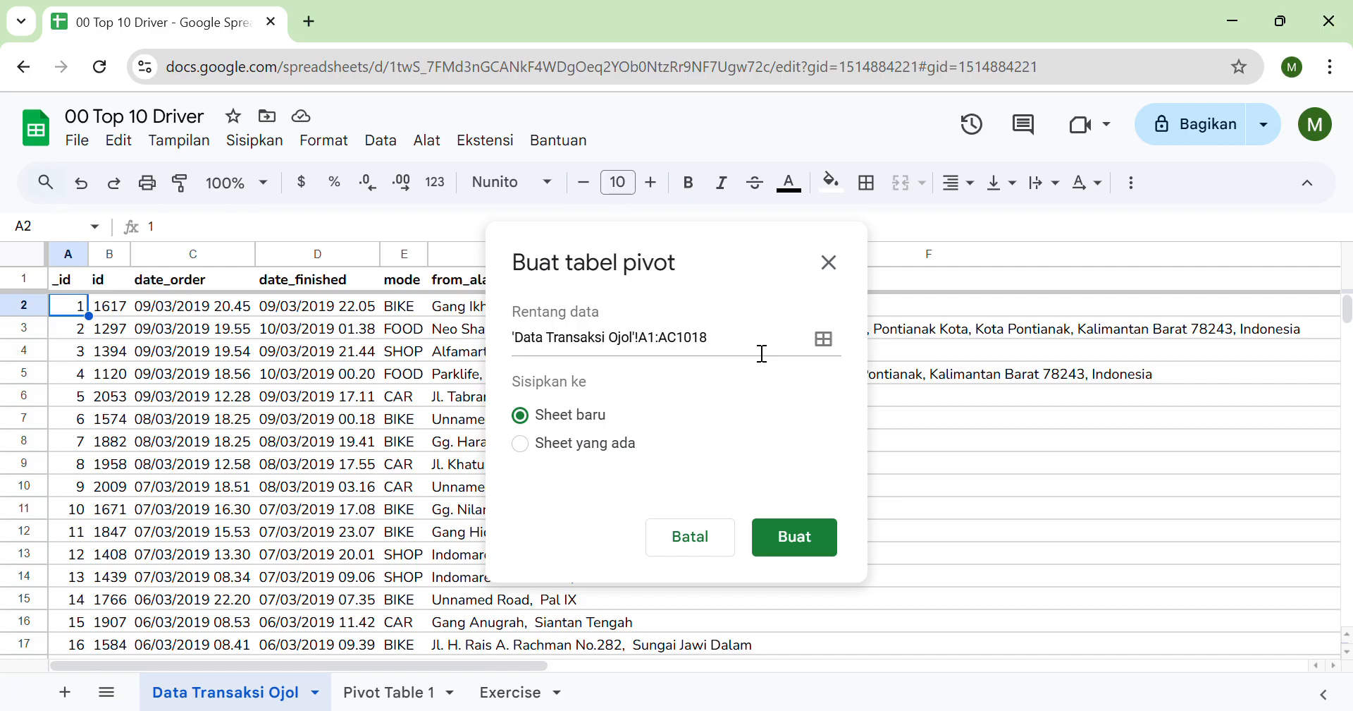
{"action": "left_click", "coordinate": [603, 442]}
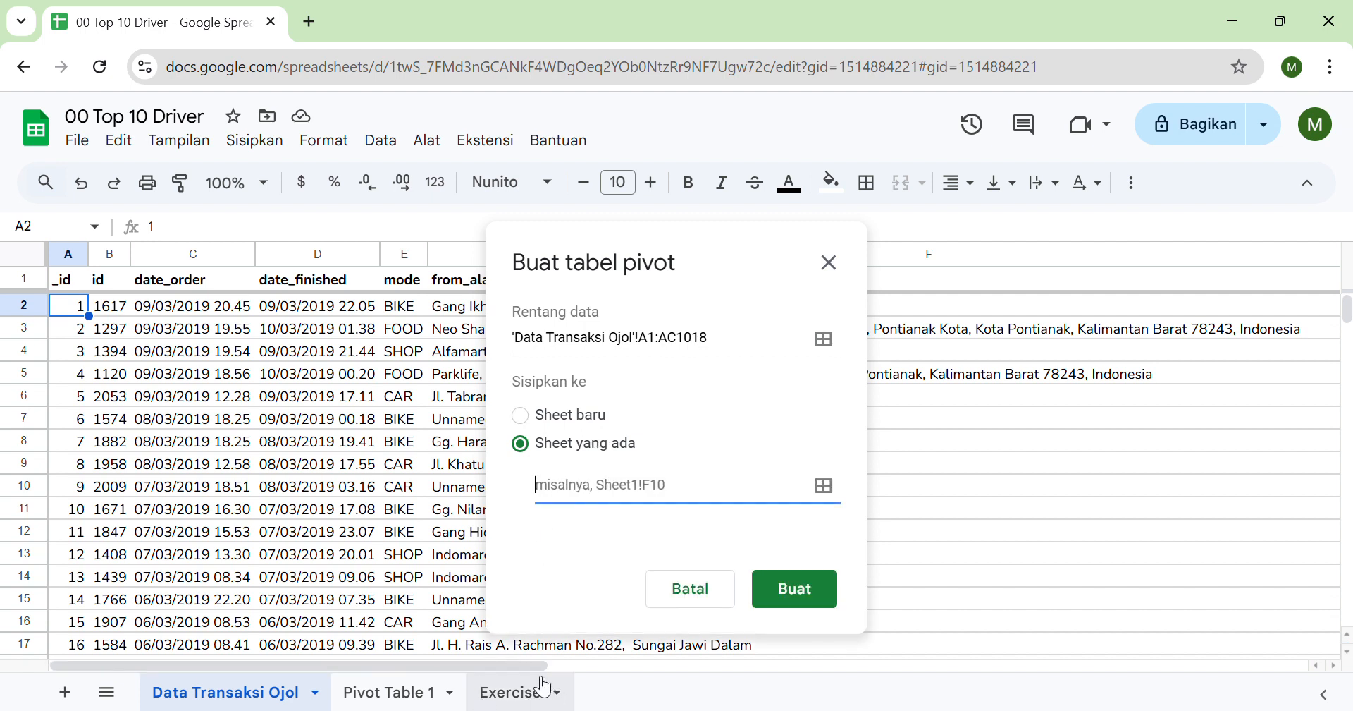
{"action": "left_click", "coordinate": [825, 485]}
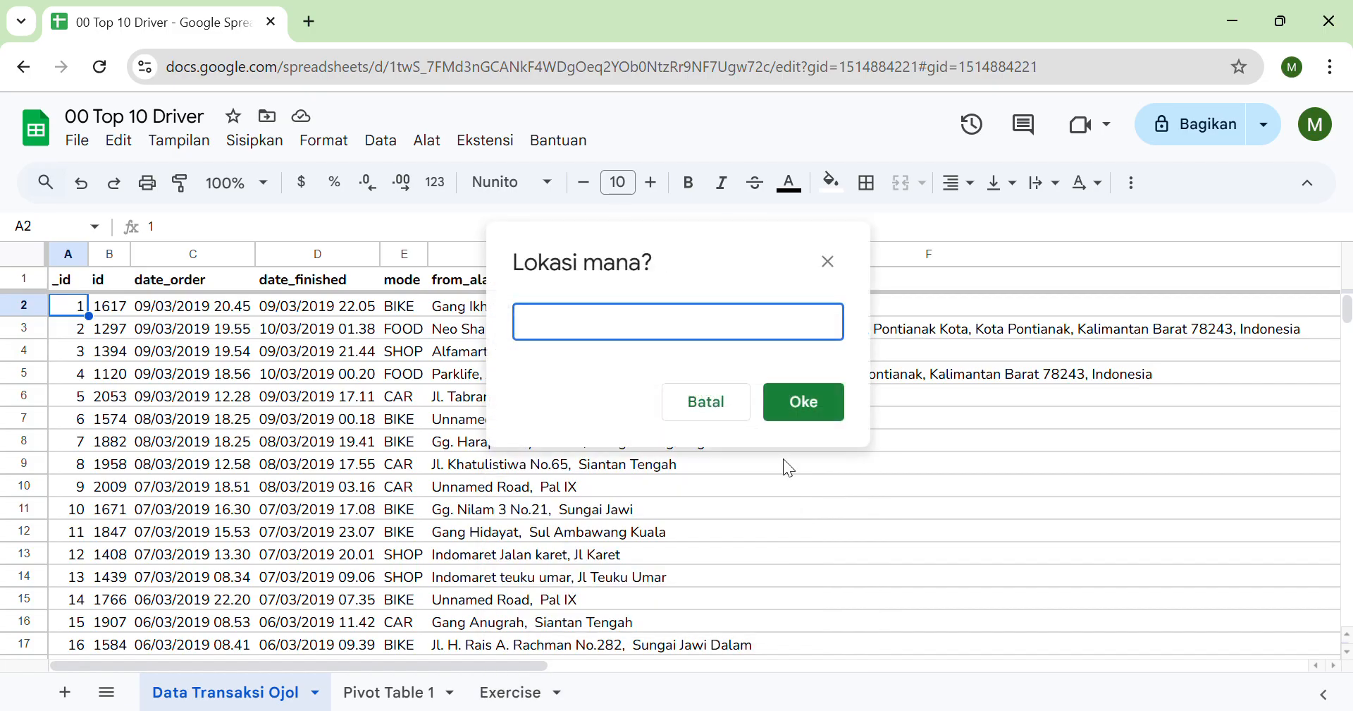
{"action": "left_click", "coordinate": [515, 692]}
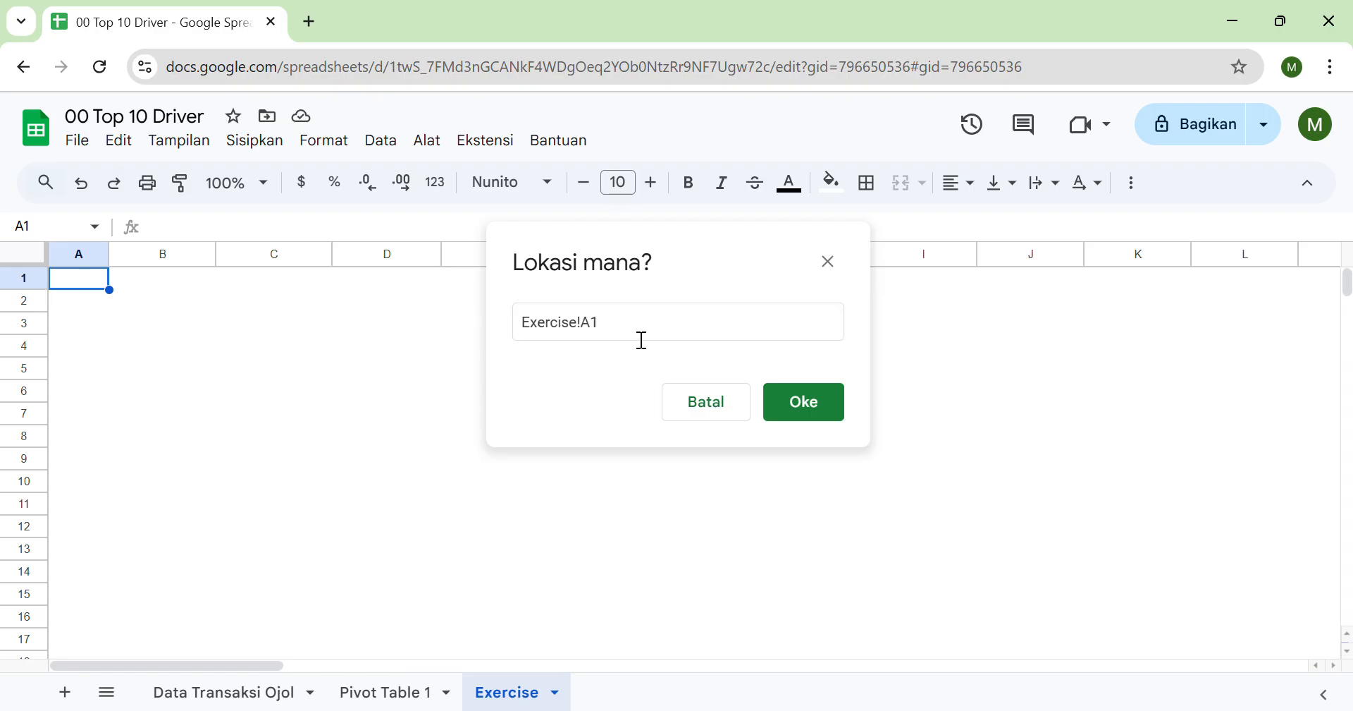
{"action": "left_click", "coordinate": [779, 407]}
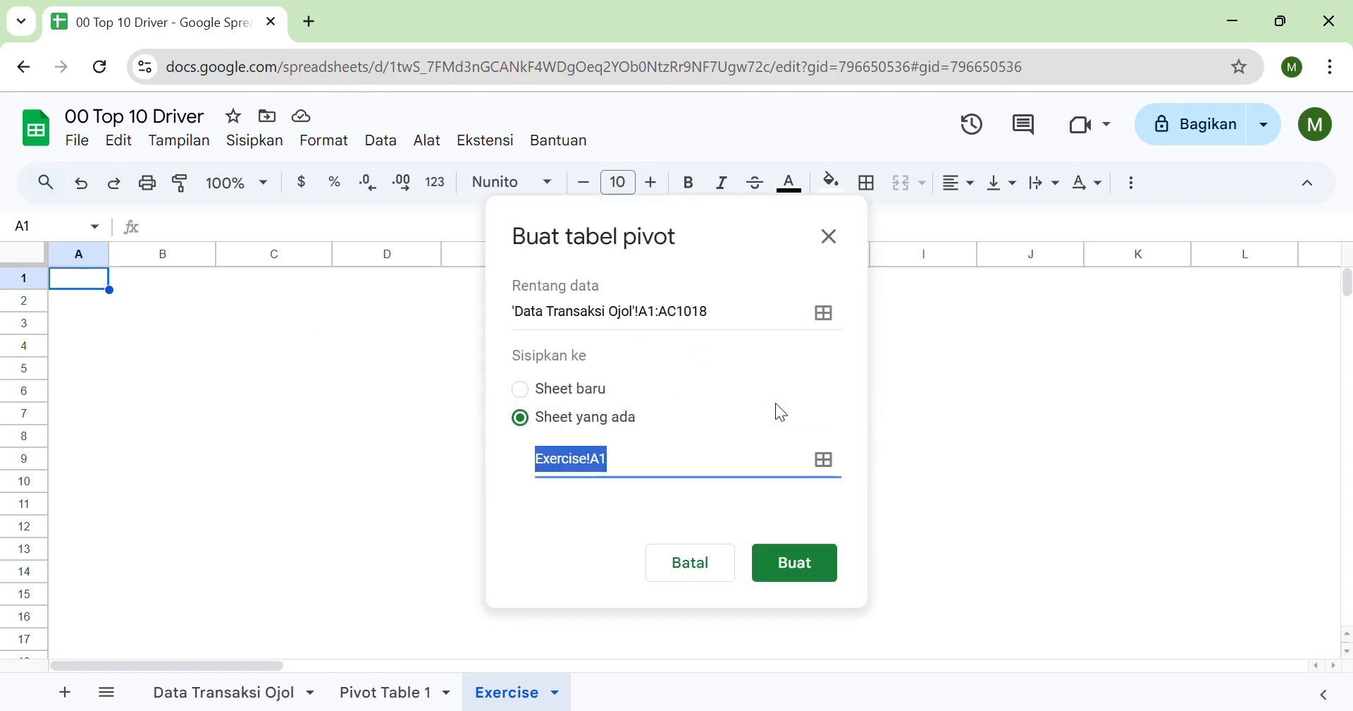
{"action": "left_click", "coordinate": [807, 561]}
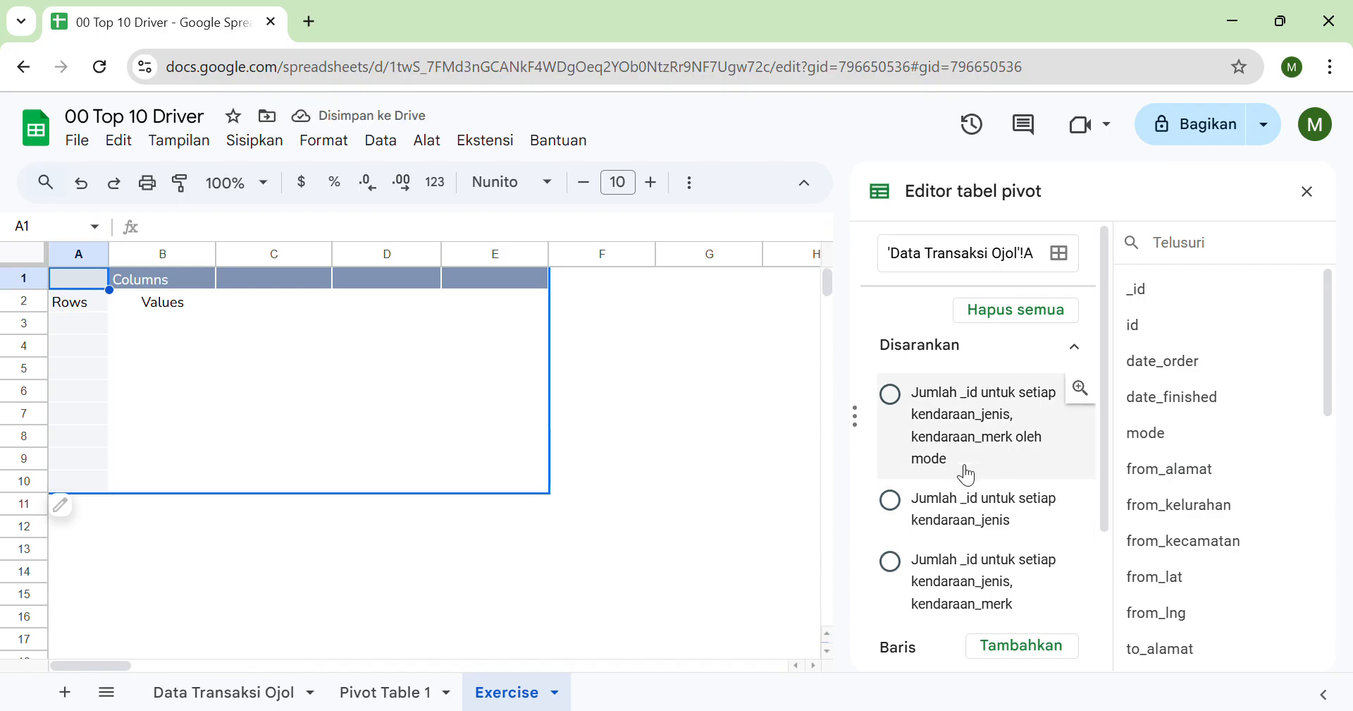
Review the fields used in the finished driver pivot on the Pivot Table 1 sheet and return to the Exercise sheet.
{"action": "scroll", "coordinate": [967, 475], "scroll_direction": "down", "scroll_amount": 3}
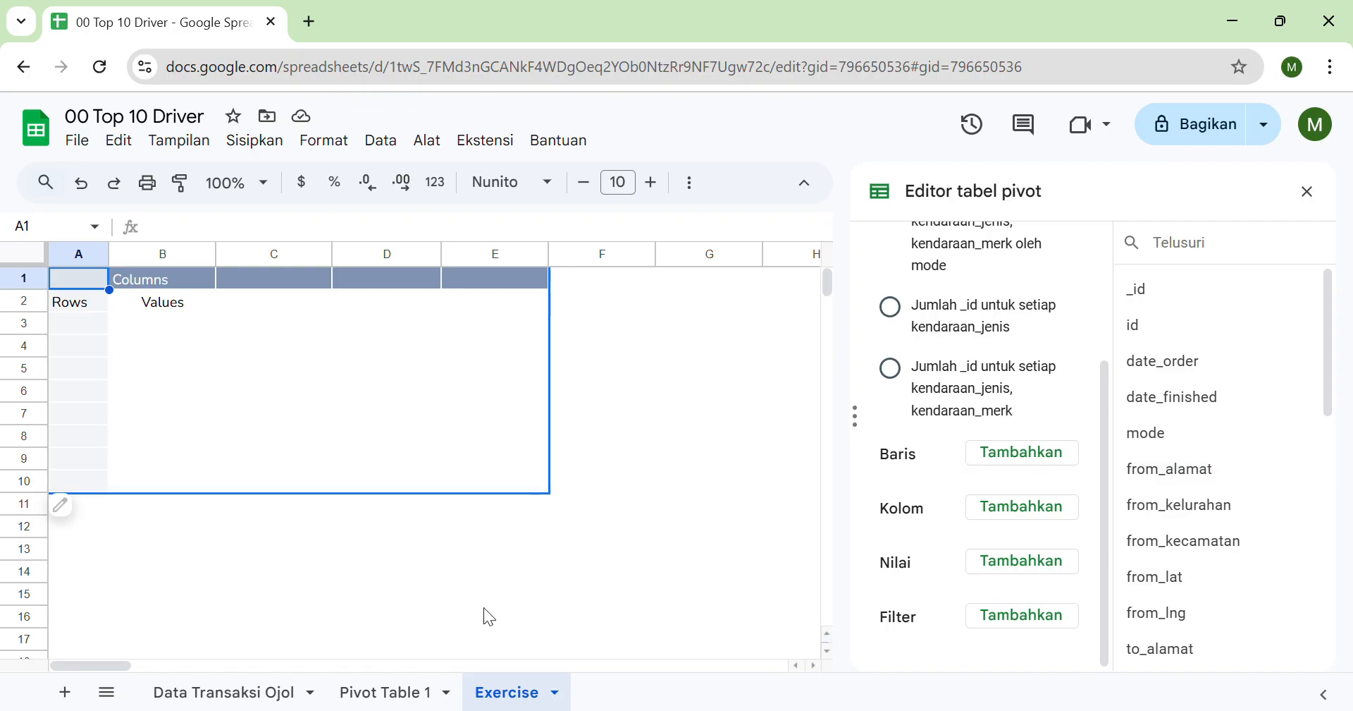
{"action": "left_click", "coordinate": [381, 694]}
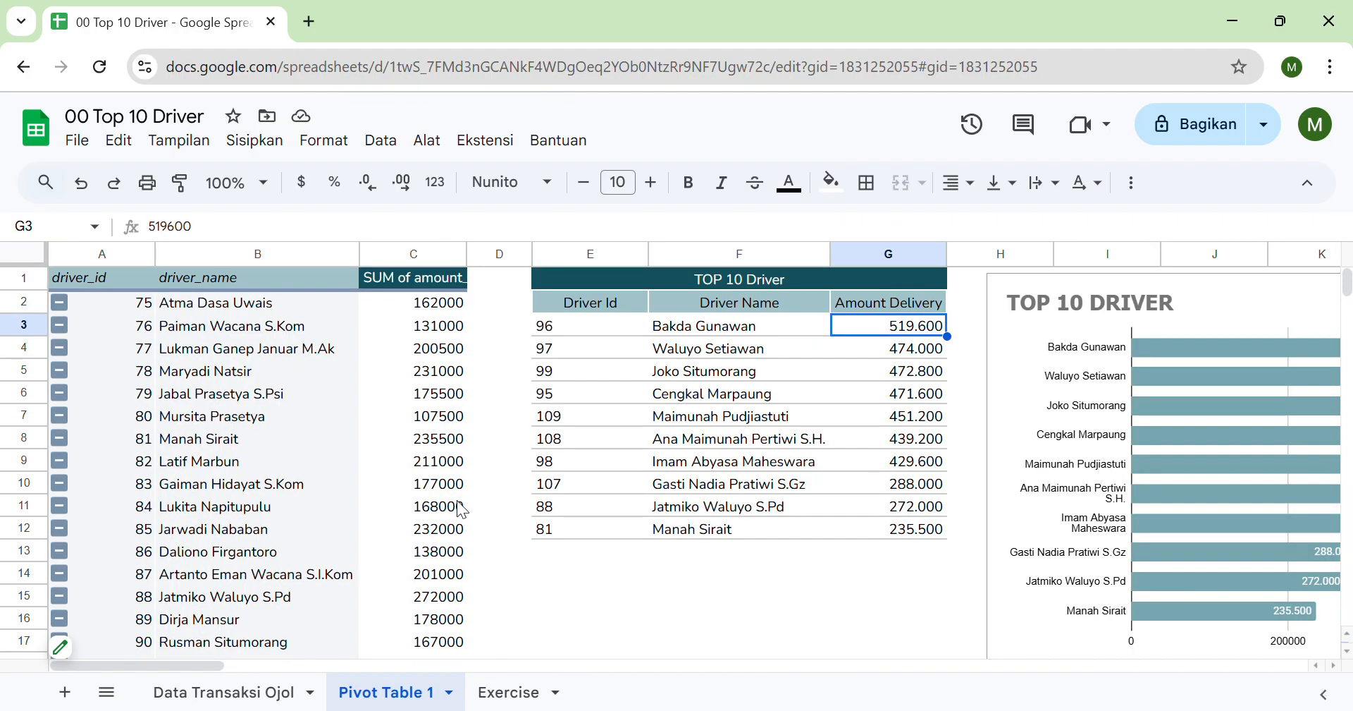
{"action": "scroll", "coordinate": [462, 507], "scroll_direction": "right", "scroll_amount": 3}
{"action": "scroll", "coordinate": [303, 476], "scroll_direction": "left", "scroll_amount": 3}
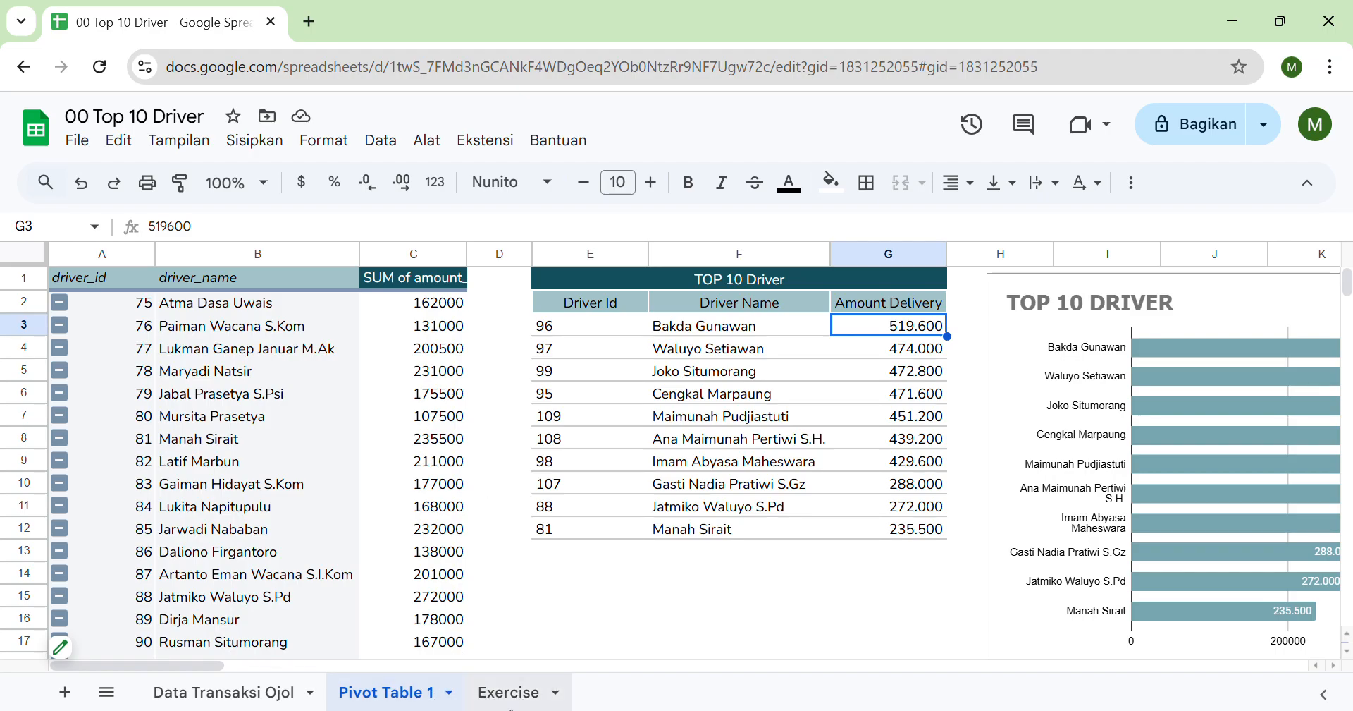
{"action": "left_click", "coordinate": [520, 695]}
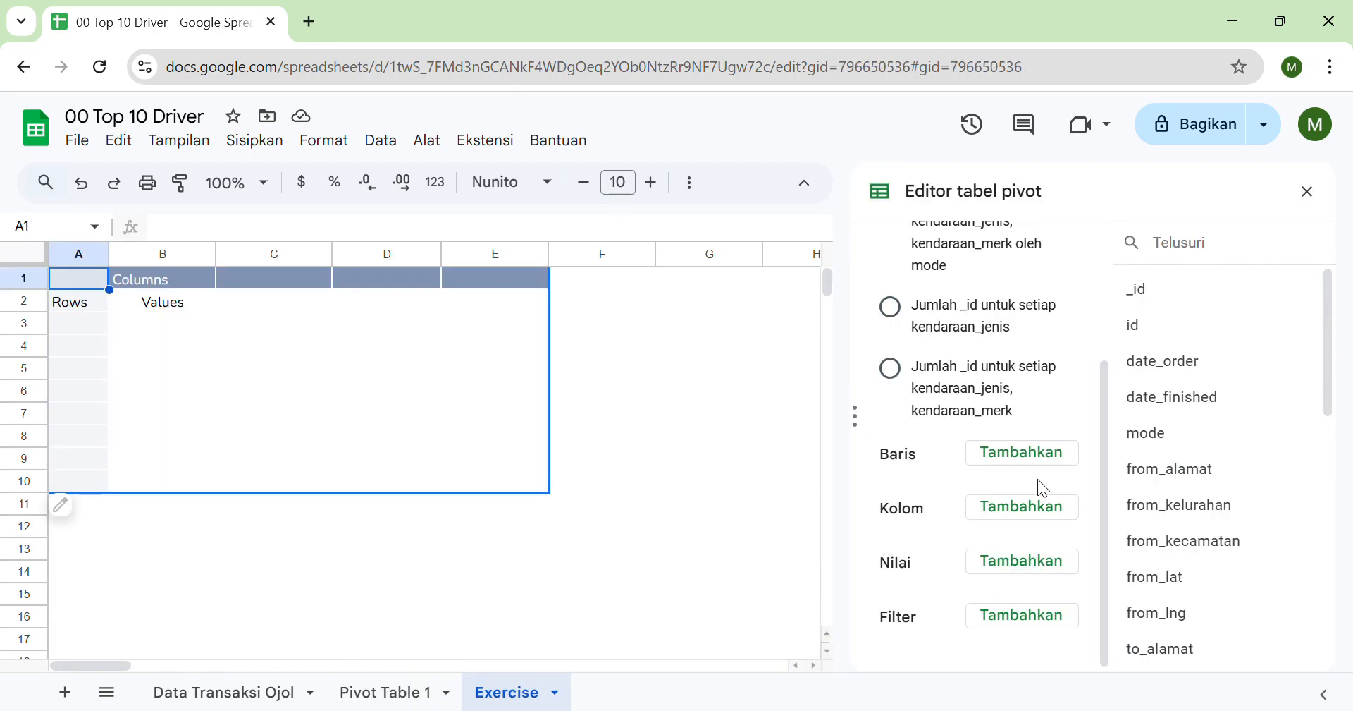
Add driver_id and driver_name, in that order, as row fields of the Exercise pivot table.
{"action": "scroll", "coordinate": [1139, 487], "scroll_direction": "down", "scroll_amount": 10}
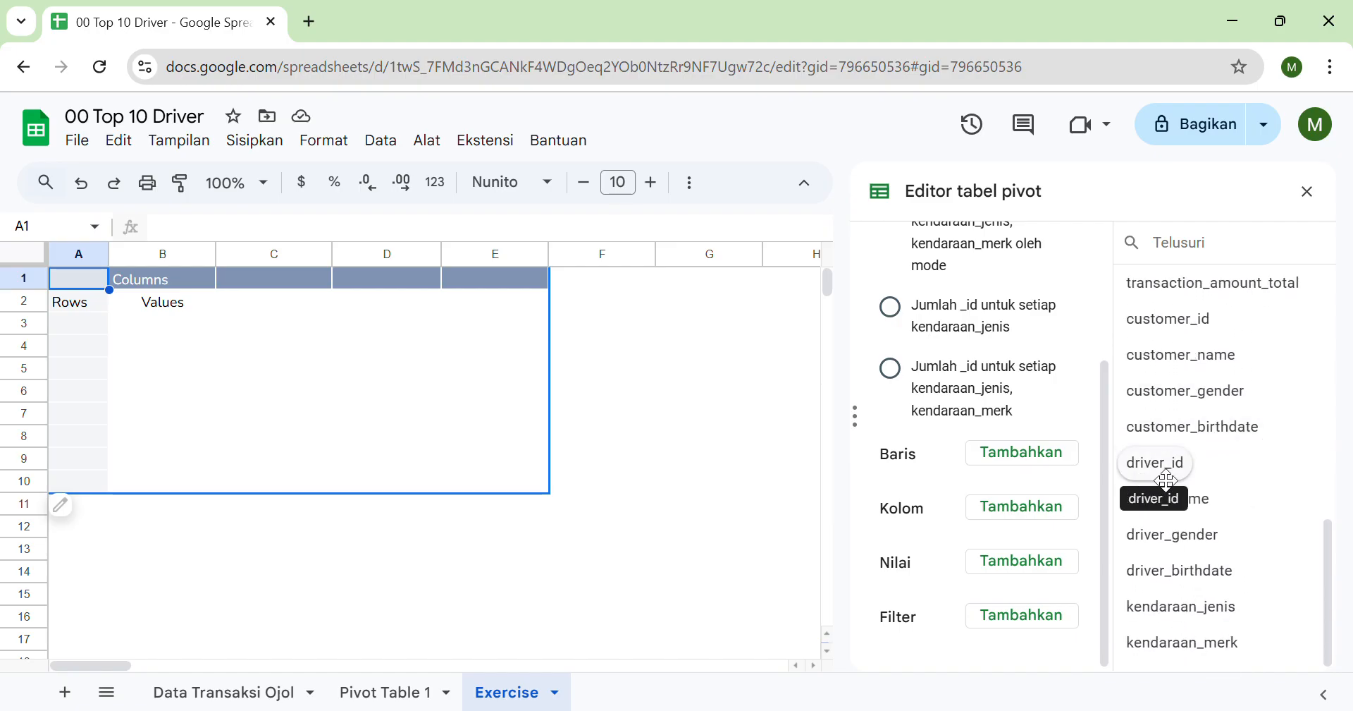
{"action": "left_click_drag", "start_coordinate": [1167, 480], "coordinate": [947, 500]}
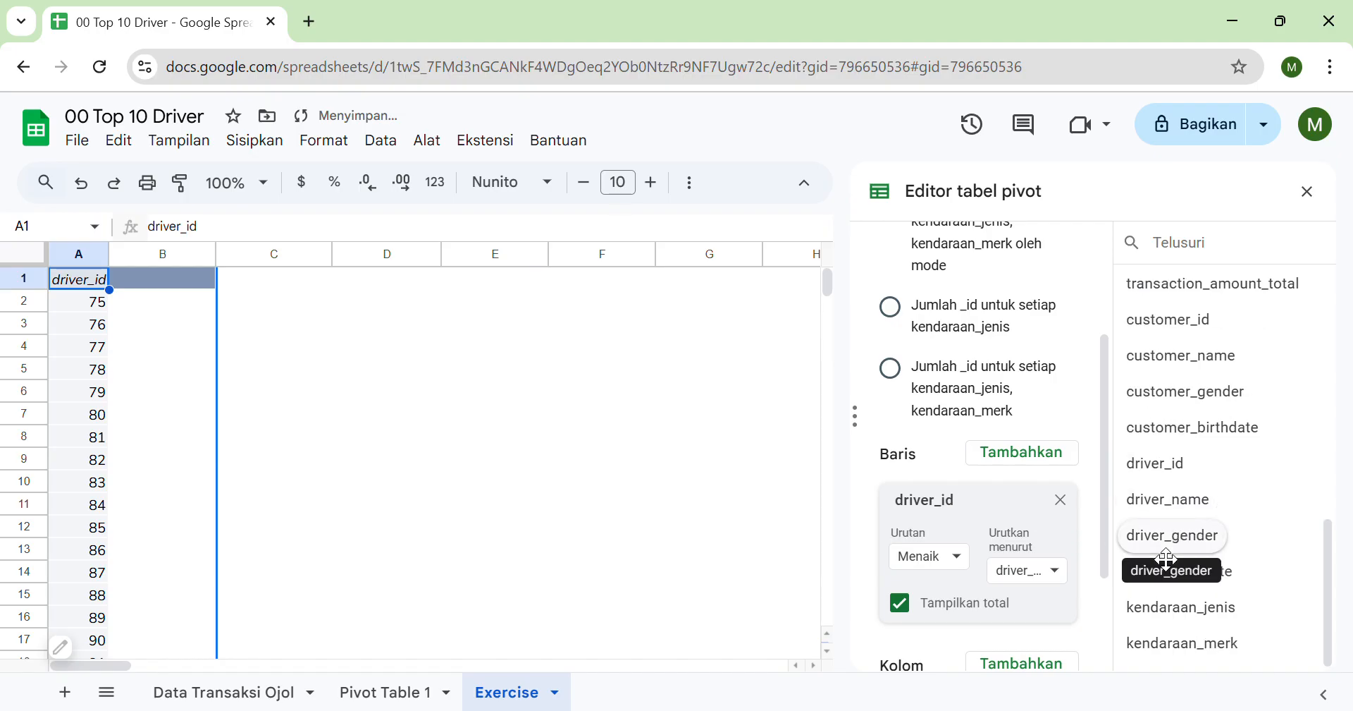
{"action": "left_click_drag", "start_coordinate": [1166, 515], "coordinate": [973, 652]}
{"action": "scroll", "coordinate": [962, 646], "scroll_direction": "down", "scroll_amount": 3}
{"action": "scroll", "coordinate": [1176, 587], "scroll_direction": "down", "scroll_amount": 1}
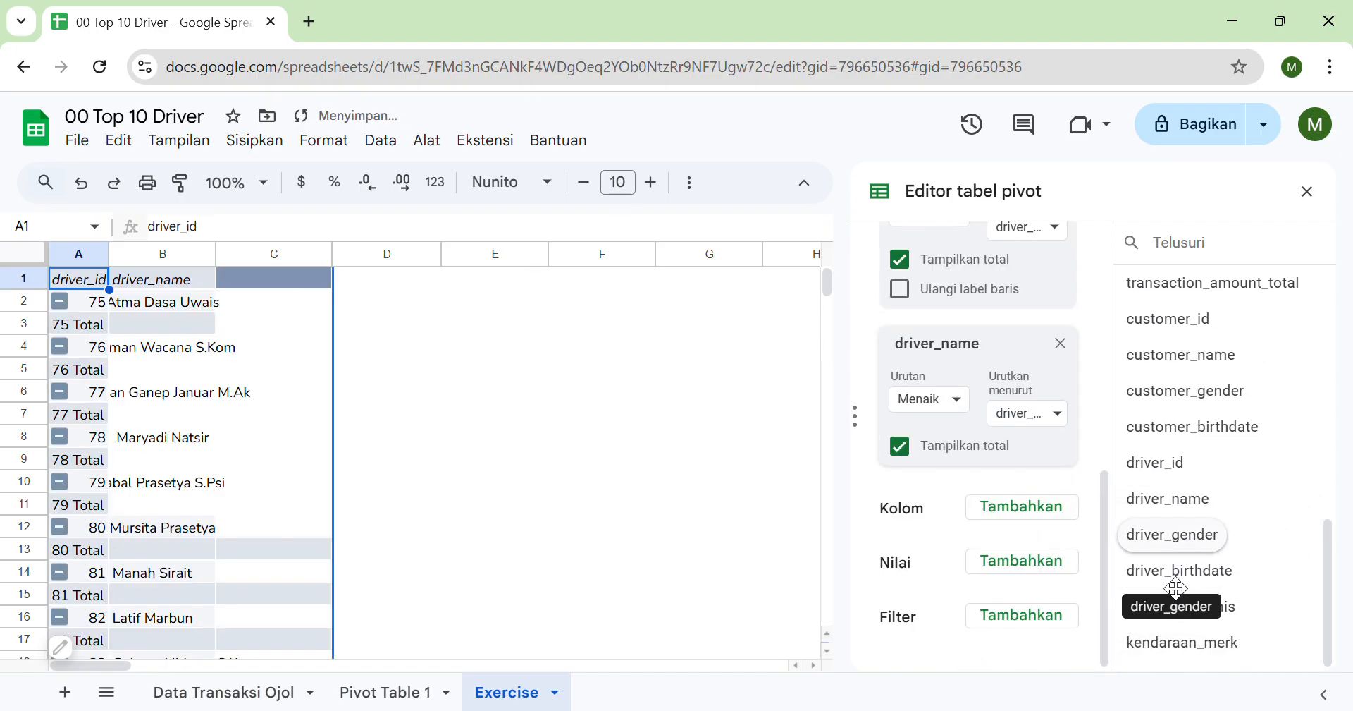
Add amount_delivery as a value field of the pivot table, summarised by SUM.
{"action": "scroll", "coordinate": [1176, 587], "scroll_direction": "up", "scroll_amount": 9}
{"action": "scroll", "coordinate": [1176, 586], "scroll_direction": "up", "scroll_amount": 1}
{"action": "scroll", "coordinate": [1176, 586], "scroll_direction": "down", "scroll_amount": 9}
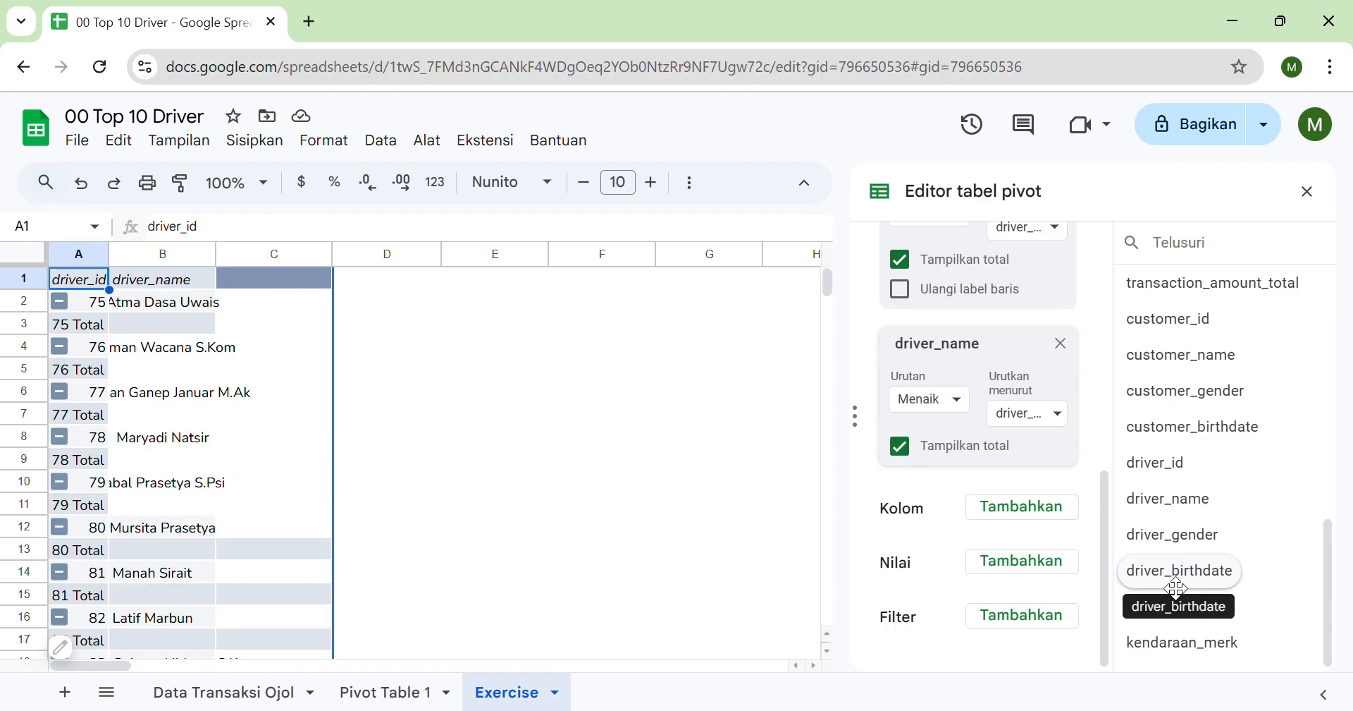
{"action": "scroll", "coordinate": [1193, 347], "scroll_direction": "up", "scroll_amount": 3}
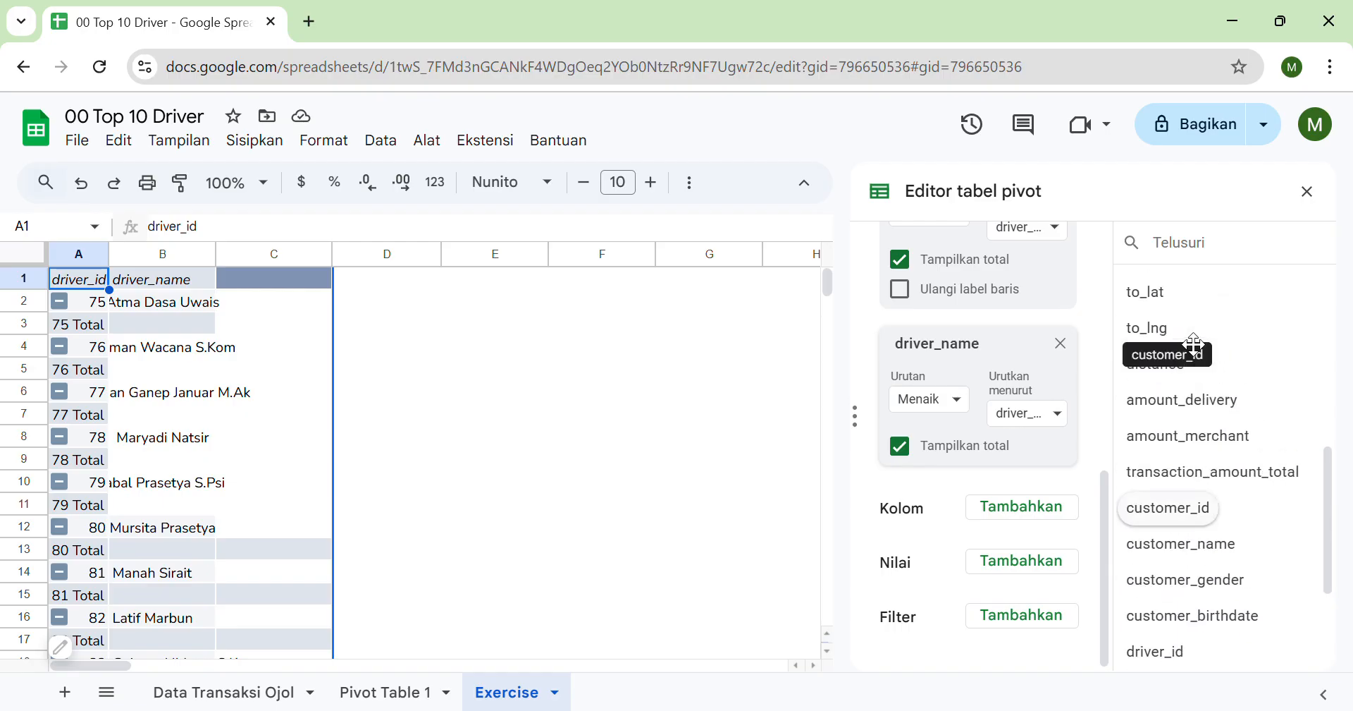
{"action": "left_click_drag", "start_coordinate": [1196, 443], "coordinate": [1018, 608]}
{"action": "scroll", "coordinate": [1009, 604], "scroll_direction": "down", "scroll_amount": 1}
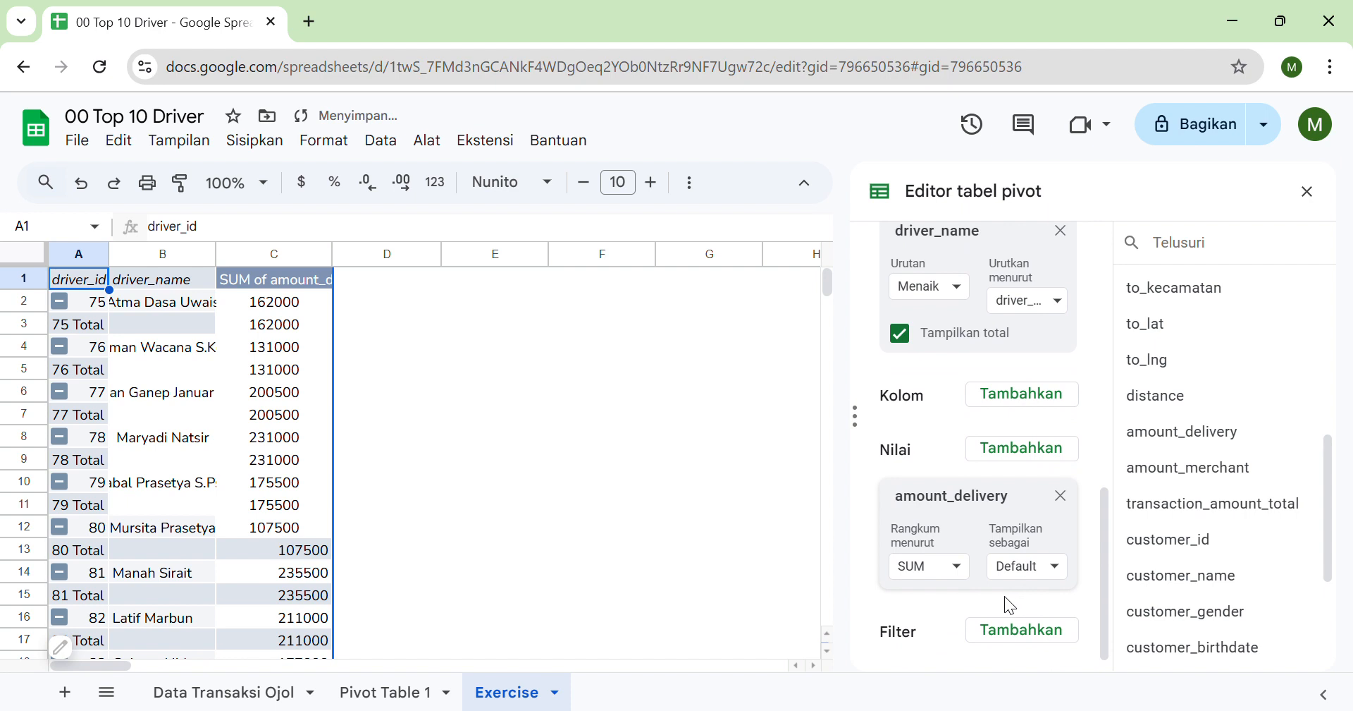
{"action": "scroll", "coordinate": [1005, 595], "scroll_direction": "down", "scroll_amount": 1}
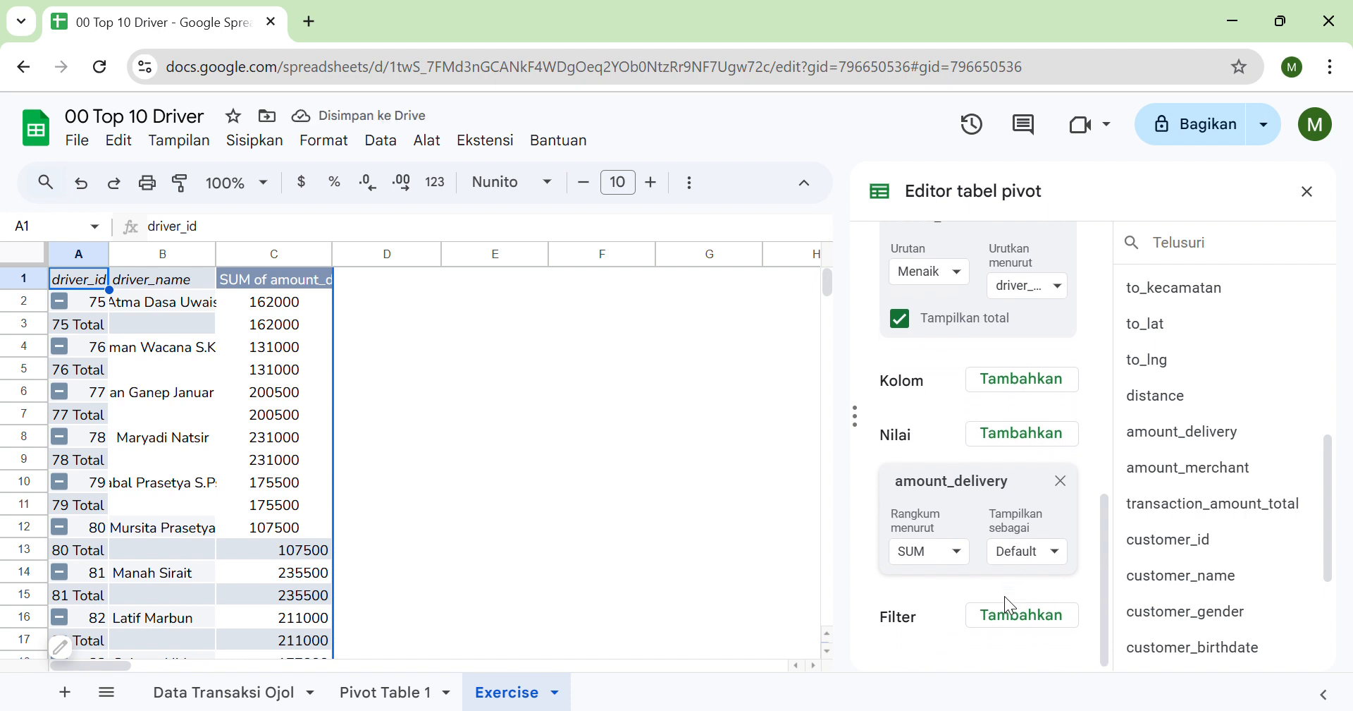
{"action": "left_click_drag", "start_coordinate": [1182, 431], "coordinate": [961, 663]}
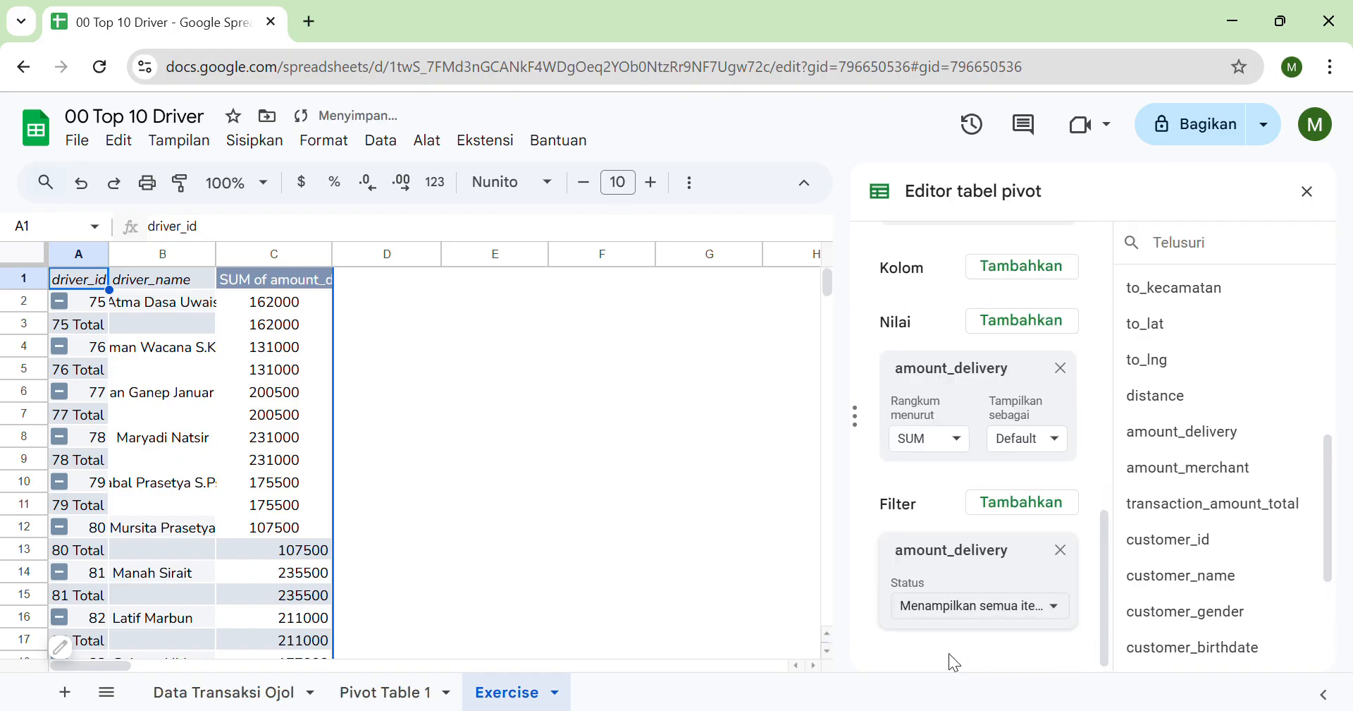
{"action": "left_click", "coordinate": [985, 612]}
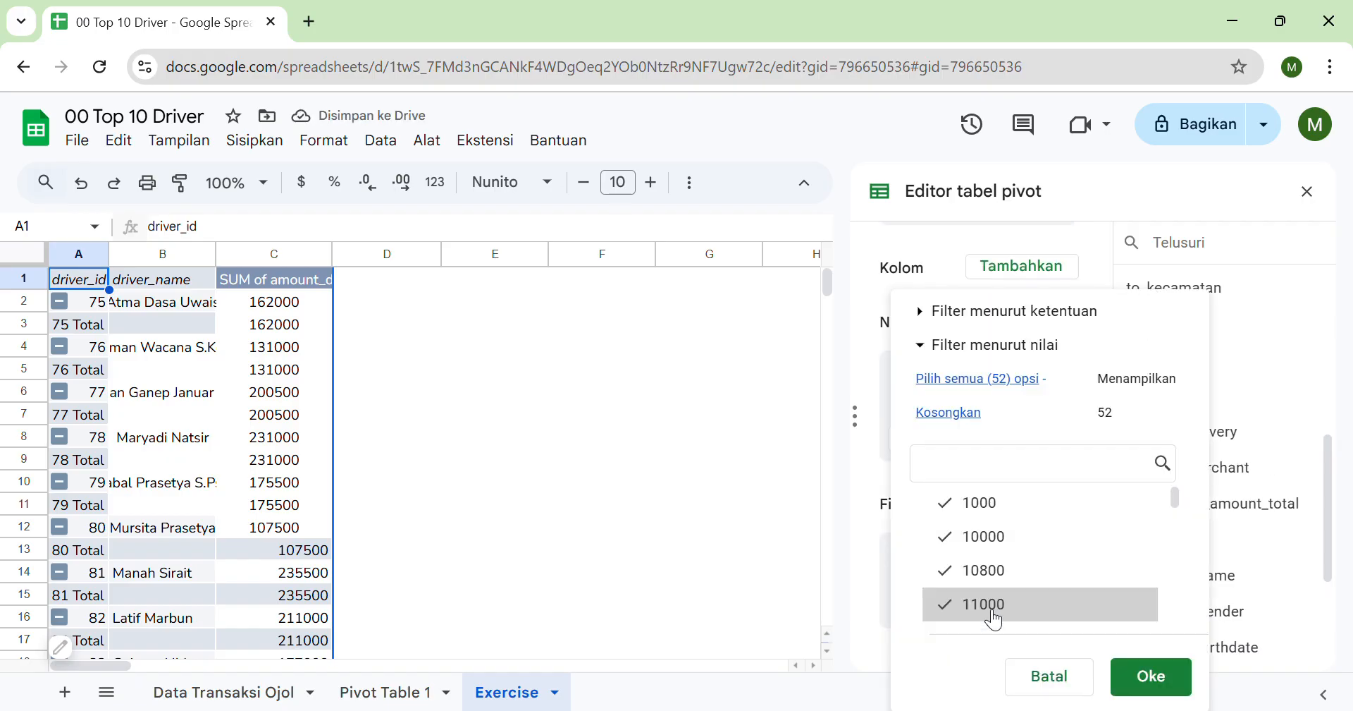
{"action": "scroll", "coordinate": [1015, 564], "scroll_direction": "down", "scroll_amount": 10}
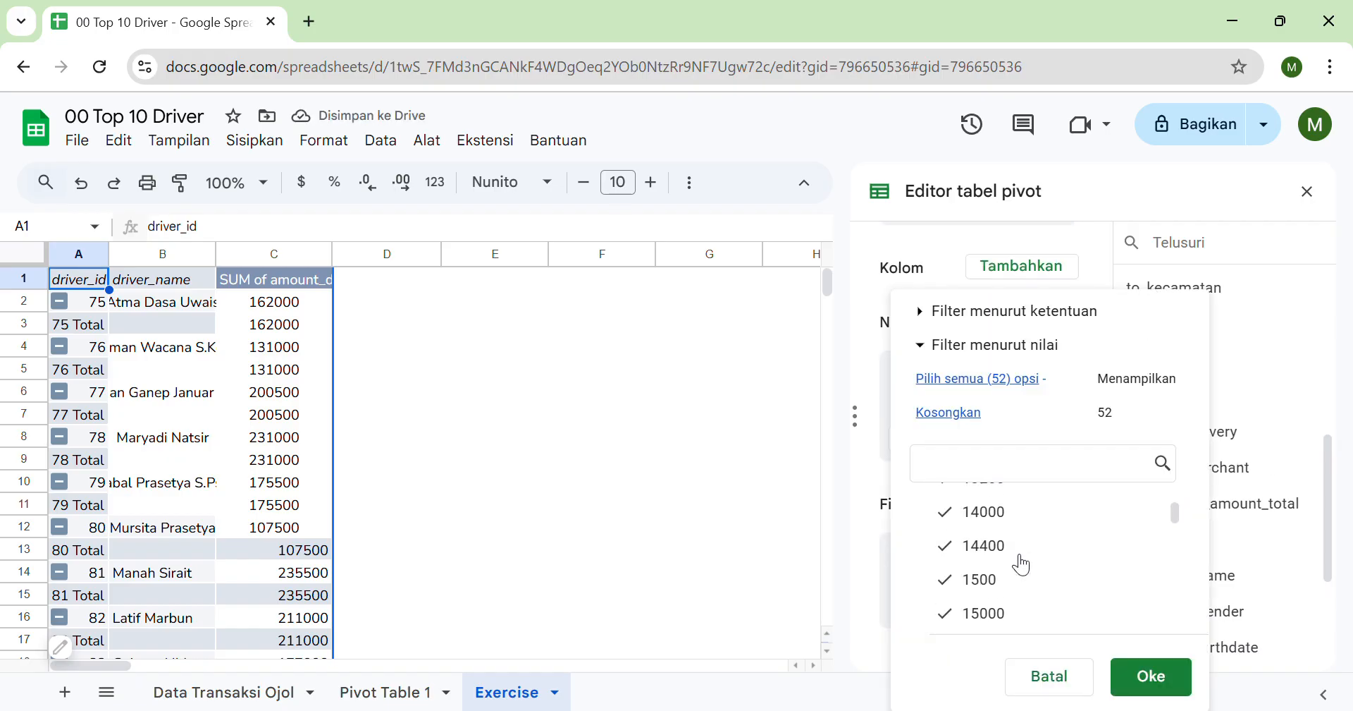
{"action": "left_click", "coordinate": [1153, 676]}
{"action": "scroll", "coordinate": [1063, 624], "scroll_direction": "up", "scroll_amount": 2}
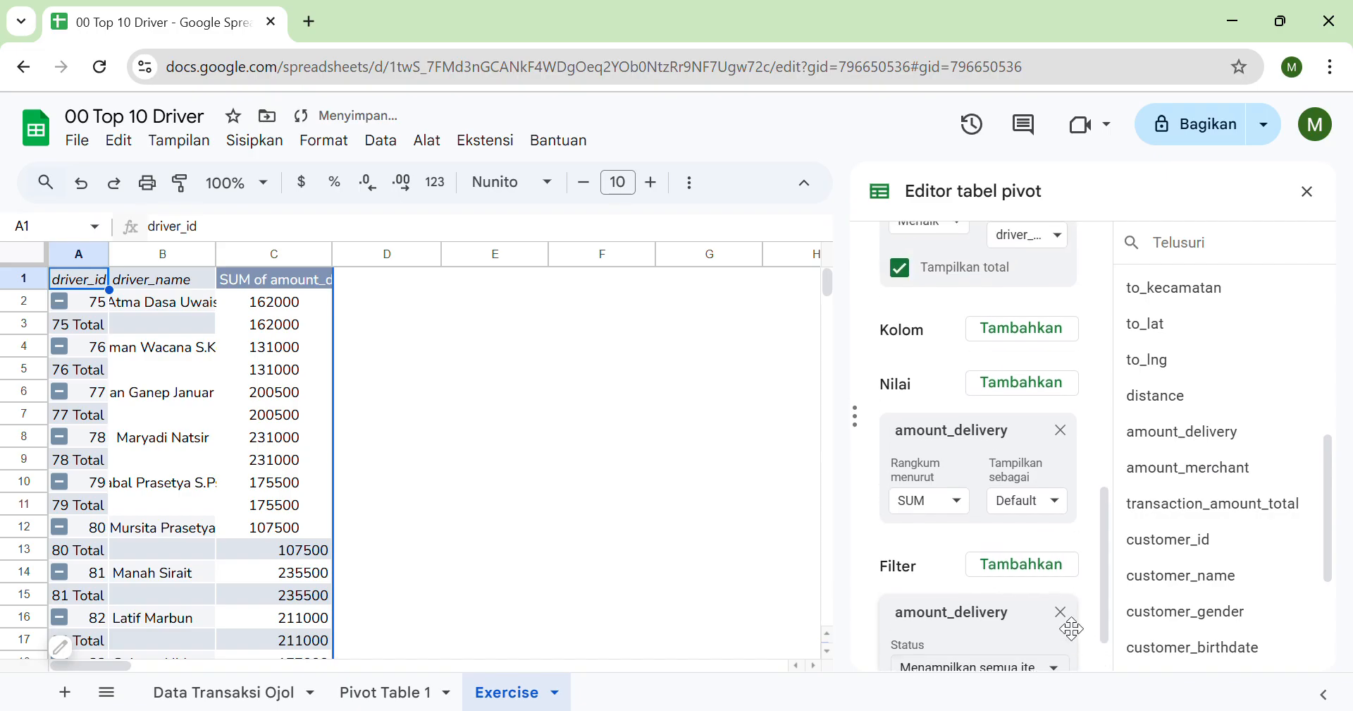
{"action": "scroll", "coordinate": [1267, 535], "scroll_direction": "up", "scroll_amount": 5}
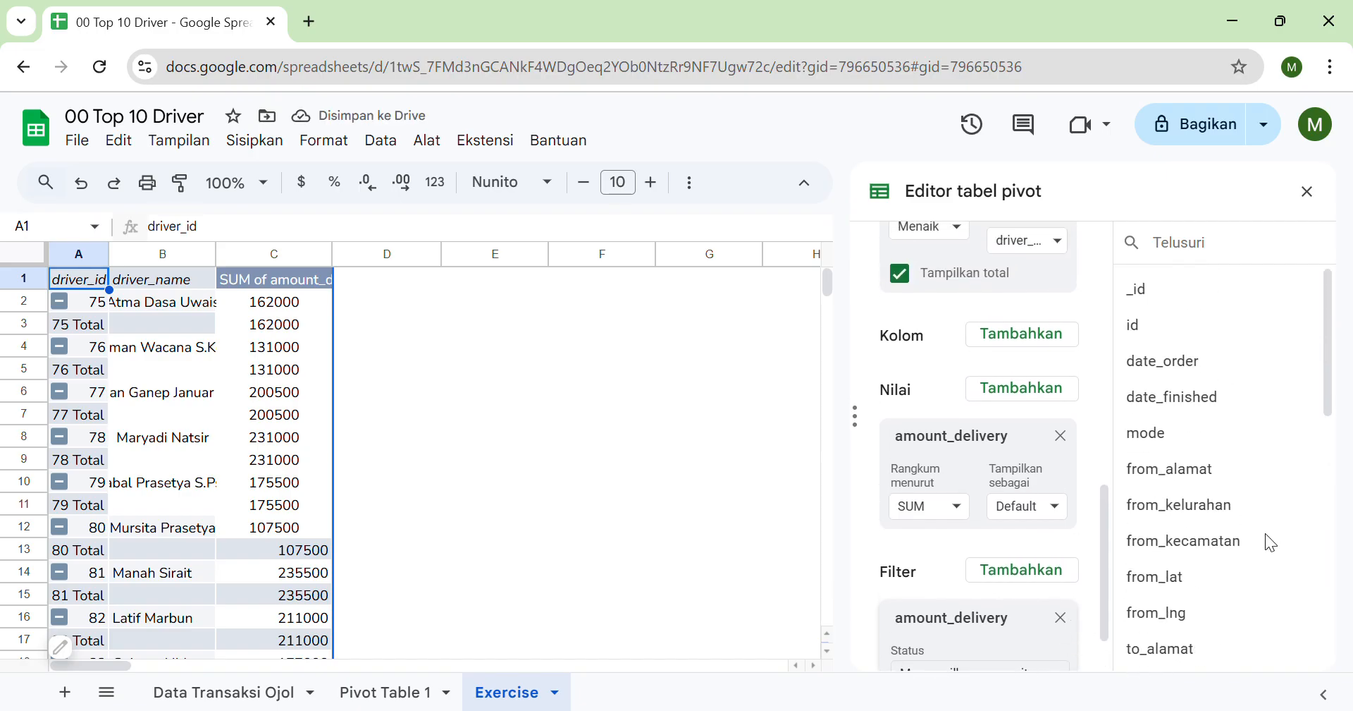
{"action": "left_click", "coordinate": [1060, 617]}
Add driver_name as a filter field of the pivot table.
{"action": "scroll", "coordinate": [1139, 628], "scroll_direction": "down", "scroll_amount": 8}
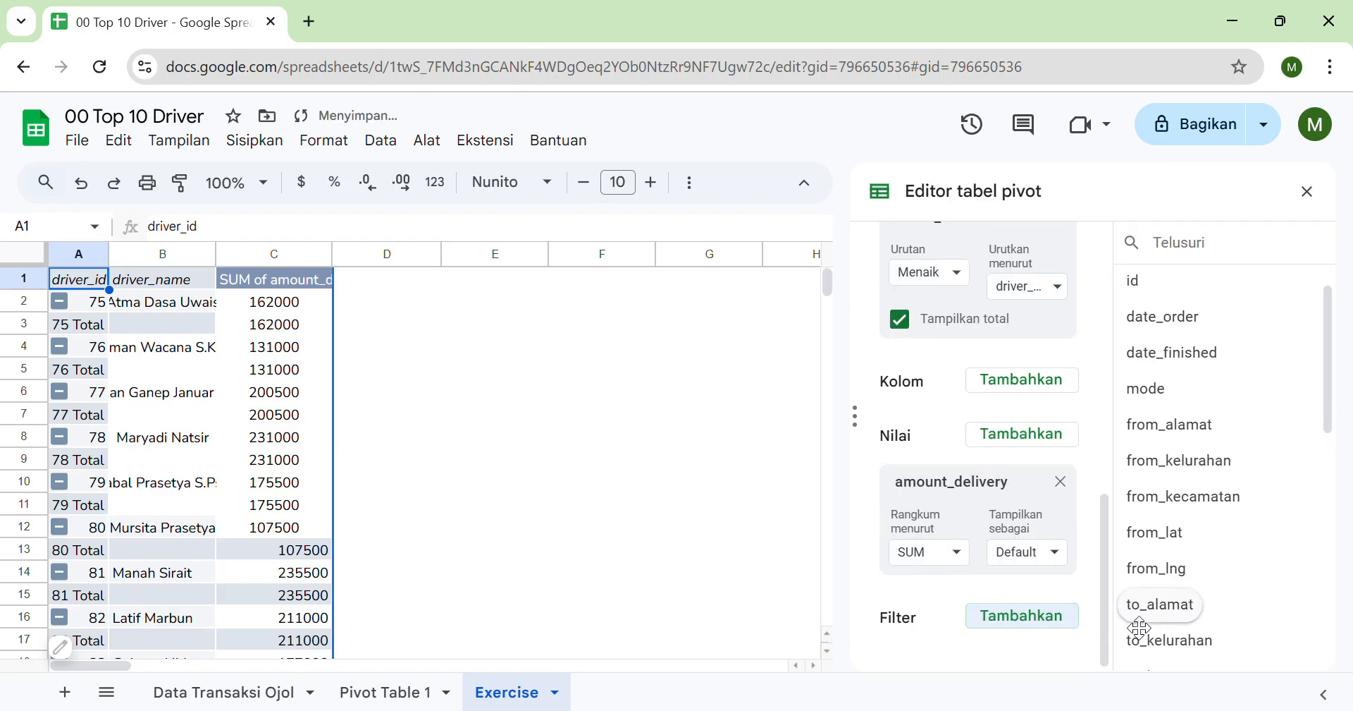
{"action": "scroll", "coordinate": [1139, 627], "scroll_direction": "down", "scroll_amount": 3}
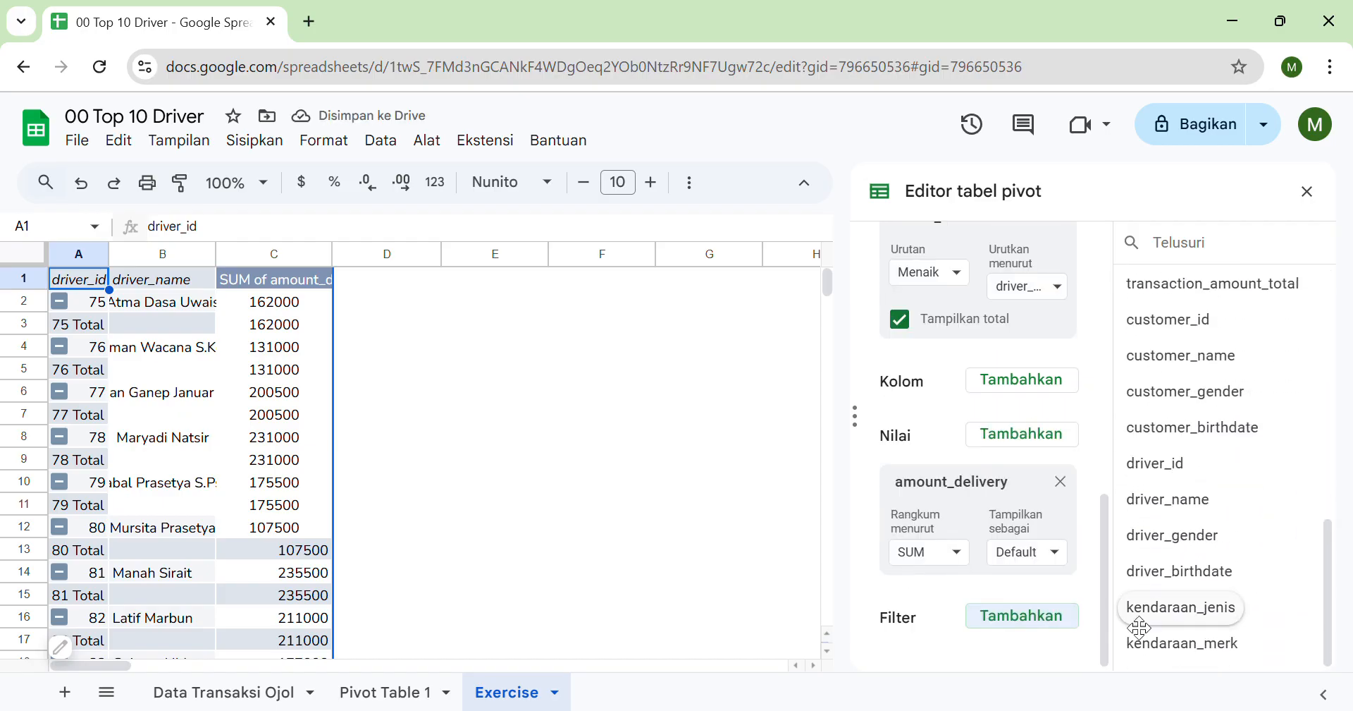
{"action": "left_click_drag", "start_coordinate": [1170, 518], "coordinate": [986, 667]}
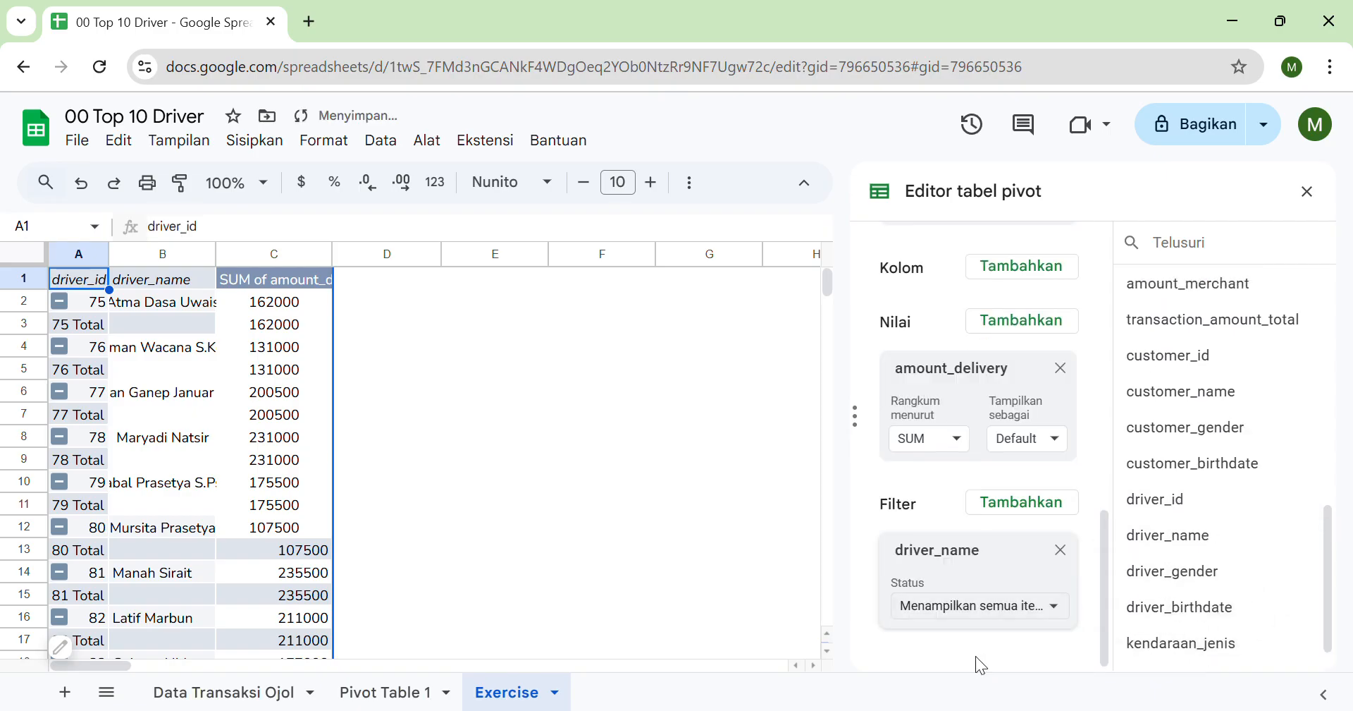
Examine the row field settings and the subtotal rows under each driver in the Exercise pivot table.
{"action": "scroll", "coordinate": [984, 483], "scroll_direction": "up", "scroll_amount": 5}
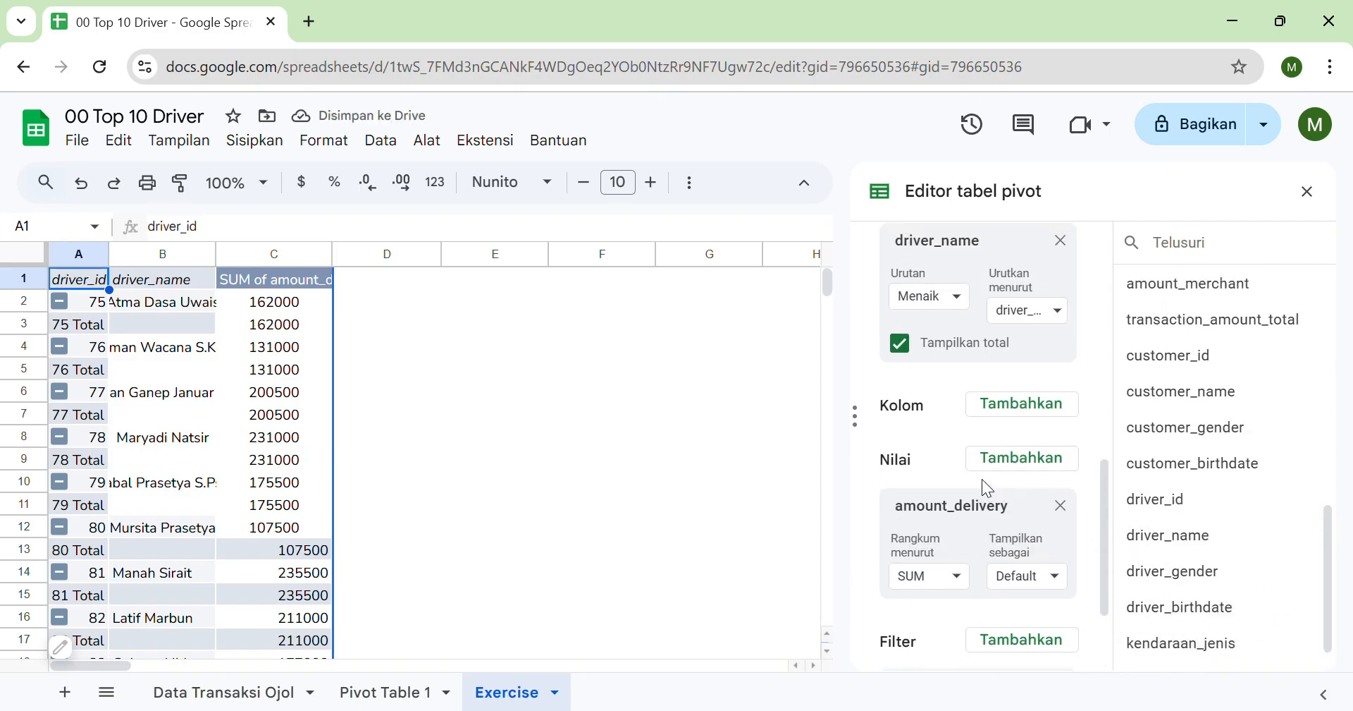
{"action": "scroll", "coordinate": [983, 479], "scroll_direction": "up", "scroll_amount": 2}
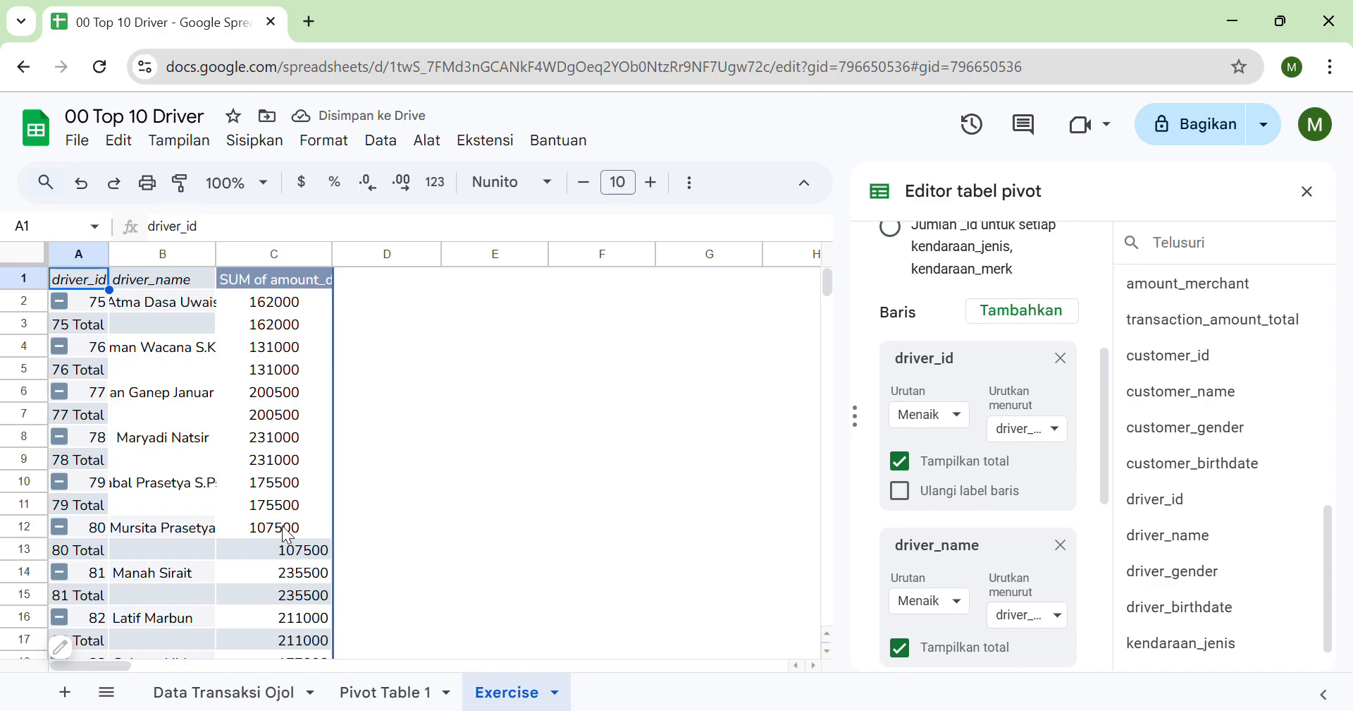
{"action": "left_click", "coordinate": [156, 352]}
{"action": "scroll", "coordinate": [158, 361], "scroll_direction": "down", "scroll_amount": 5}
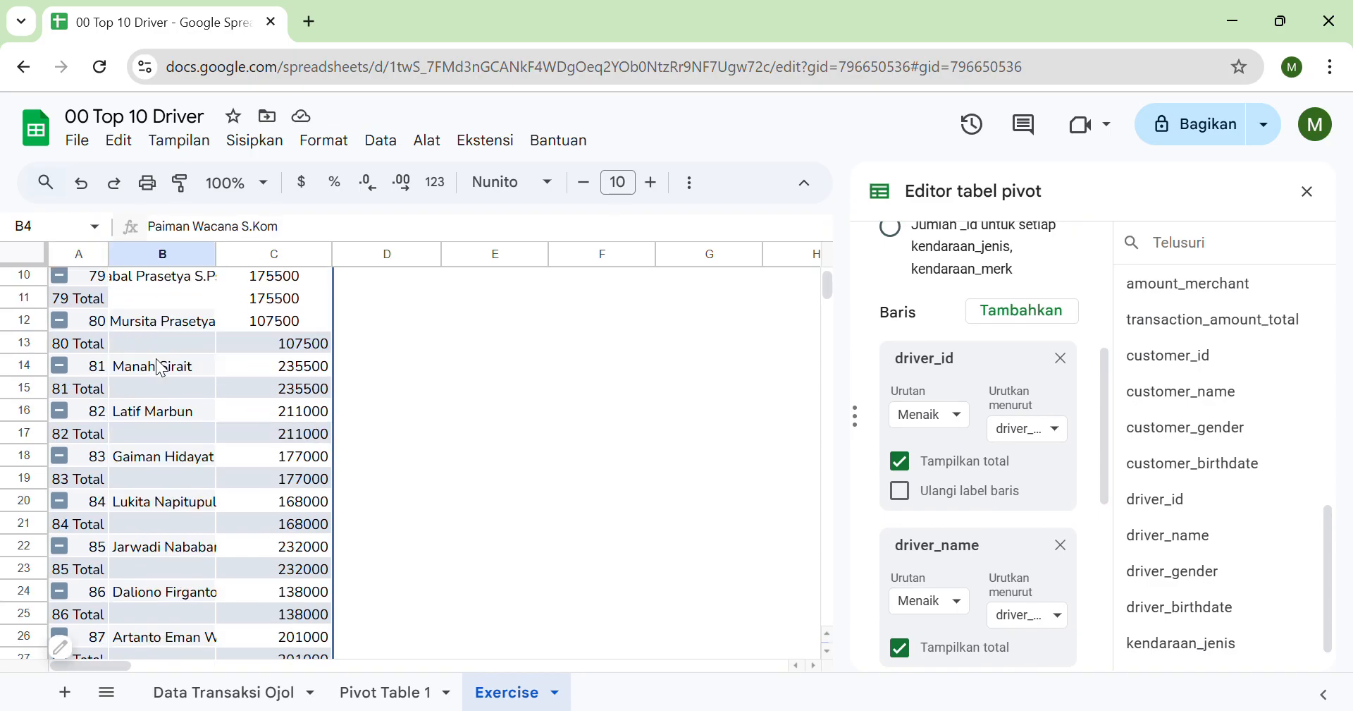
{"action": "scroll", "coordinate": [157, 360], "scroll_direction": "down", "scroll_amount": 10}
{"action": "scroll", "coordinate": [156, 360], "scroll_direction": "up", "scroll_amount": 14}
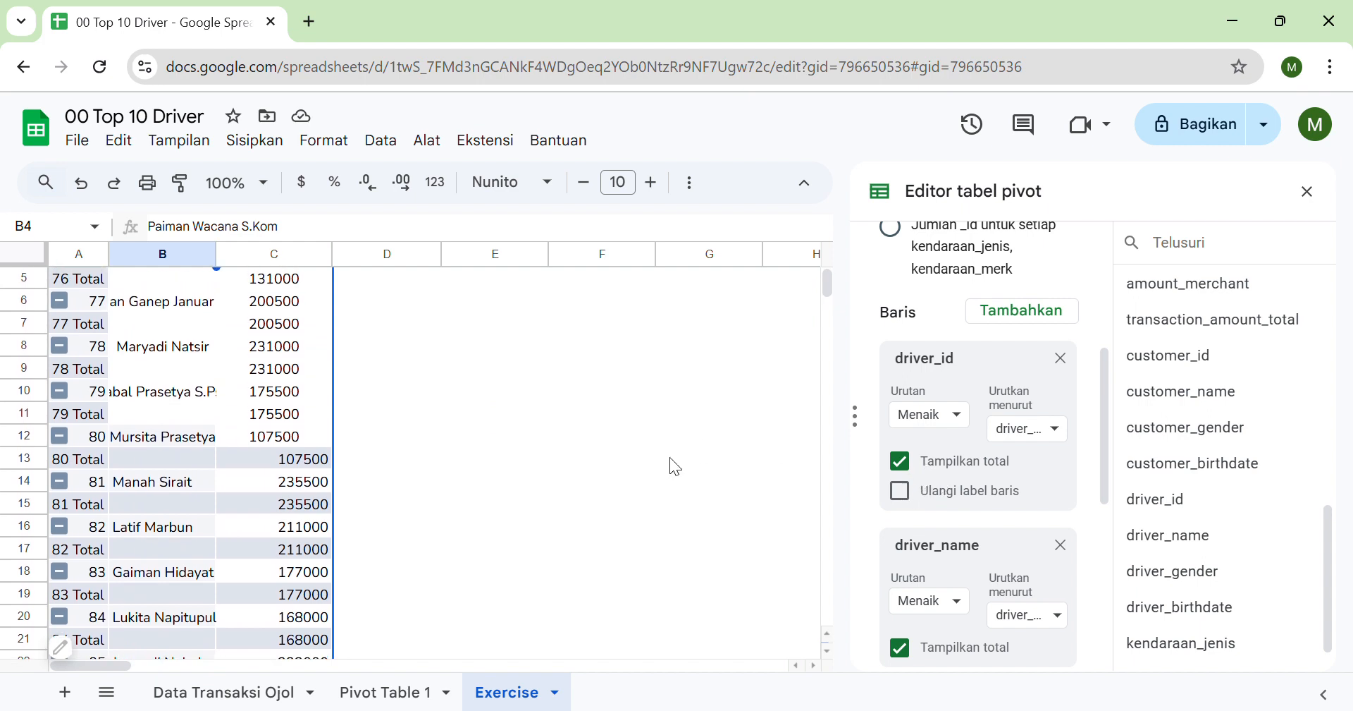
{"action": "scroll", "coordinate": [671, 463], "scroll_direction": "up", "scroll_amount": 2}
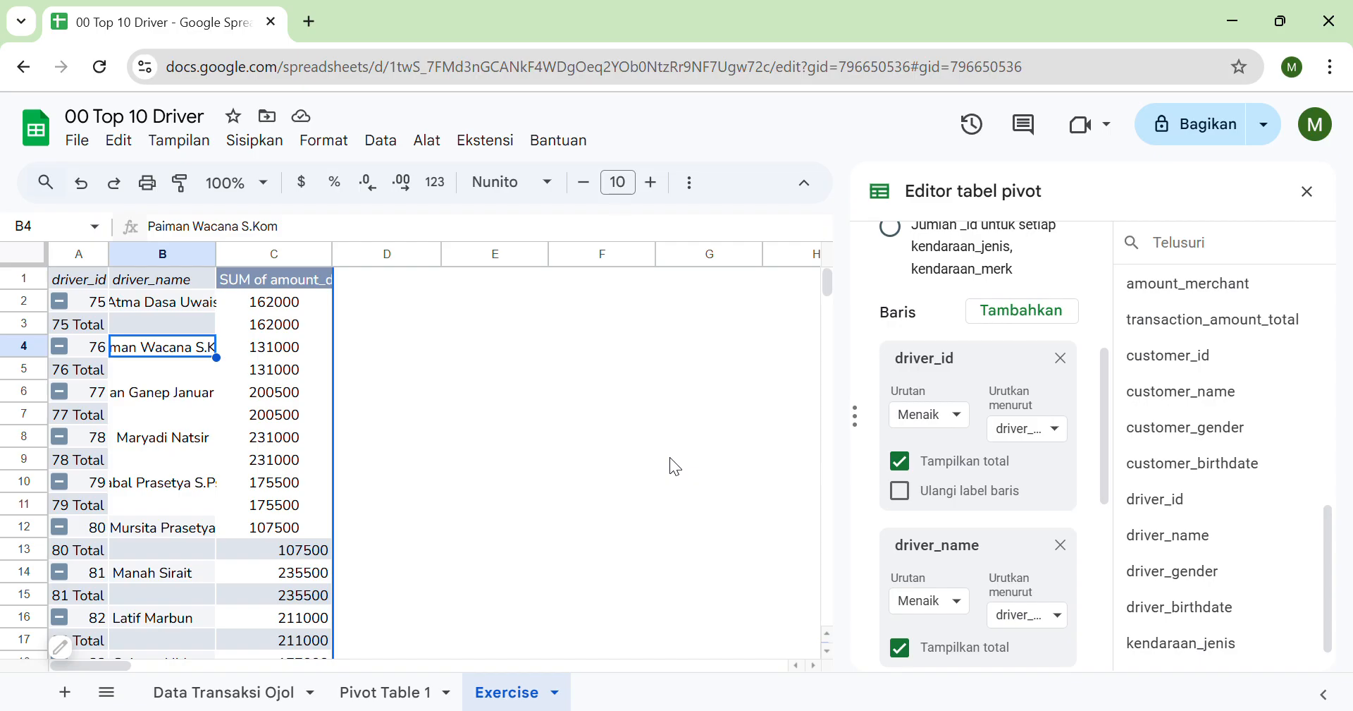
Turn off the totals for both the driver_id and driver_name row fields of the Exercise pivot table.
{"action": "left_click", "coordinate": [913, 462]}
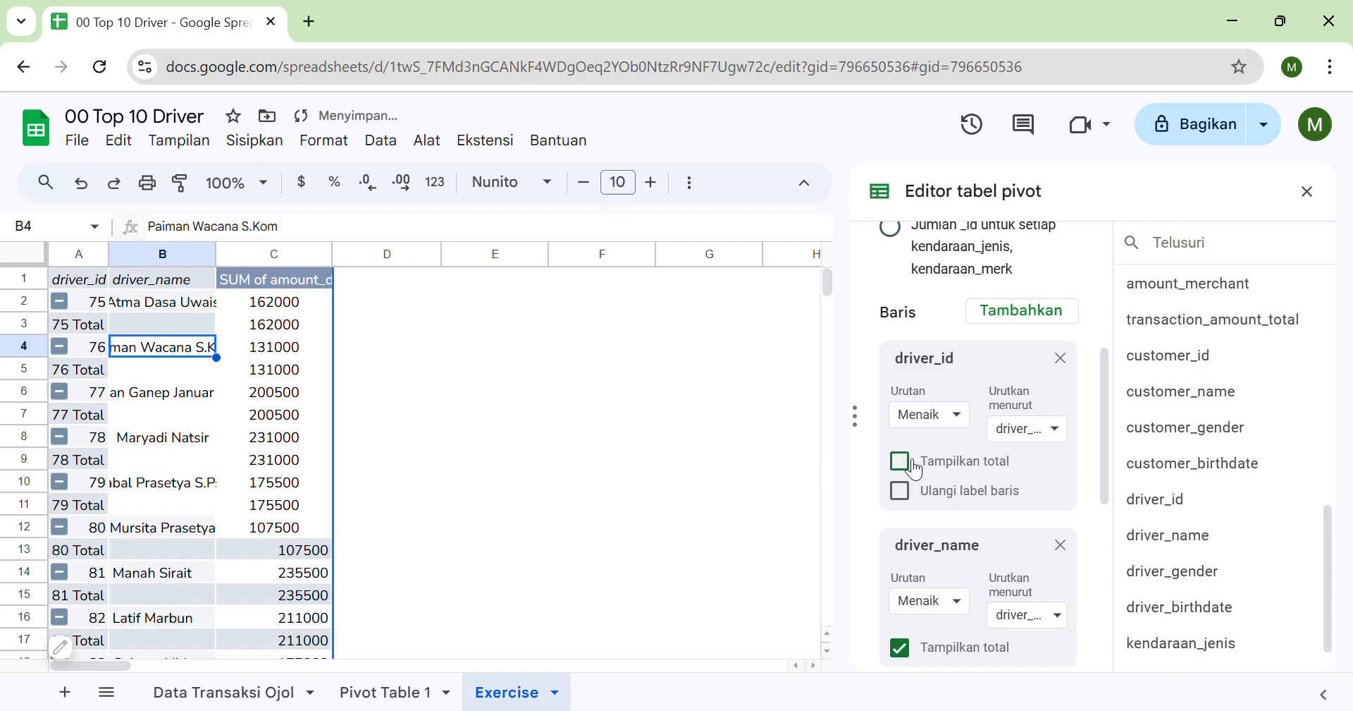
{"action": "scroll", "coordinate": [903, 516], "scroll_direction": "down", "scroll_amount": 3}
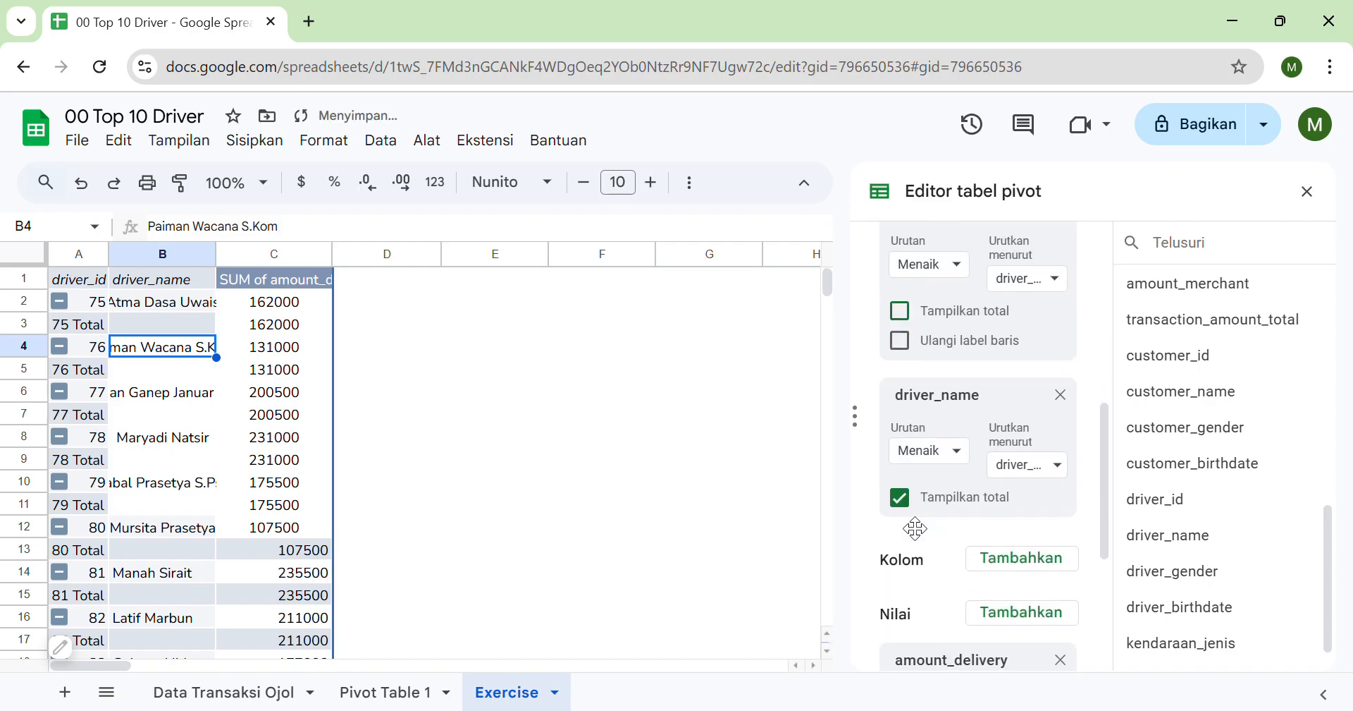
{"action": "left_click", "coordinate": [902, 499]}
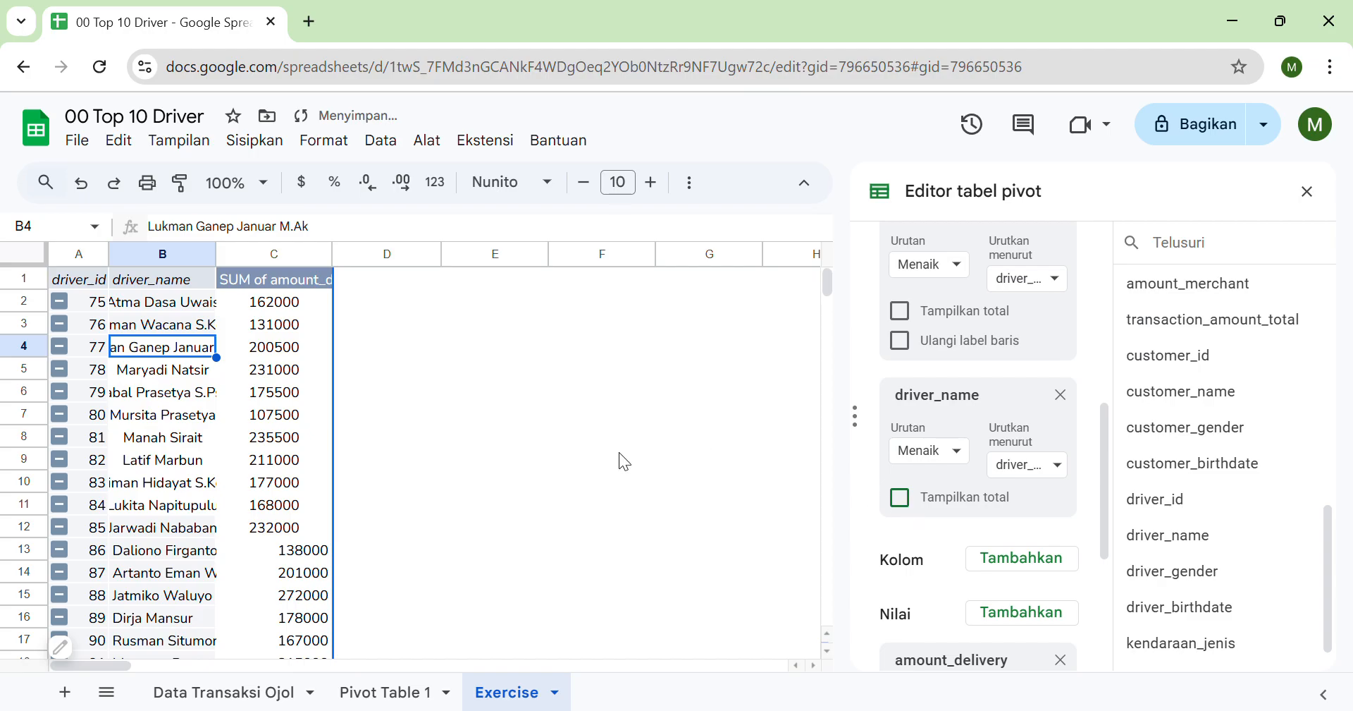
{"action": "scroll", "coordinate": [618, 455], "scroll_direction": "down", "scroll_amount": 1}
{"action": "scroll", "coordinate": [391, 353], "scroll_direction": "up", "scroll_amount": 1}
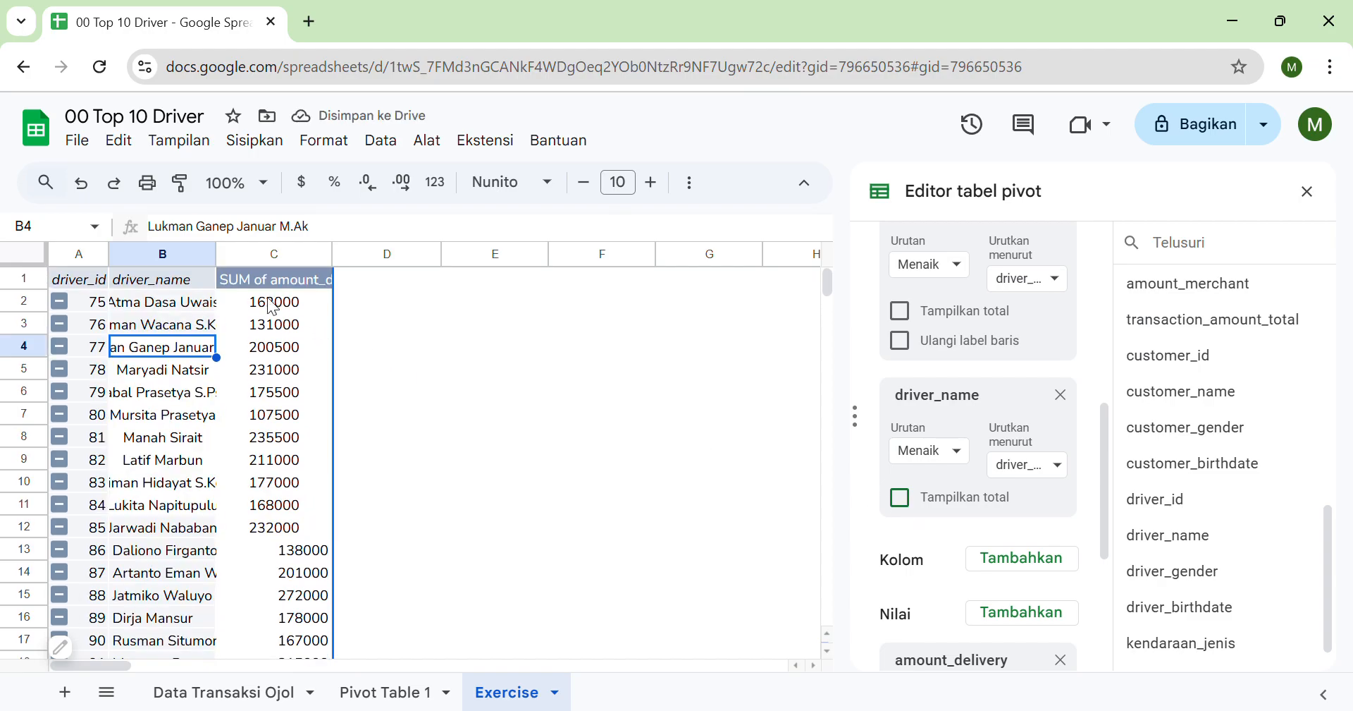
Widen column A slightly and fit the widths of columns B and C to their contents.
{"action": "left_click_drag", "start_coordinate": [120, 261], "coordinate": [116, 265]}
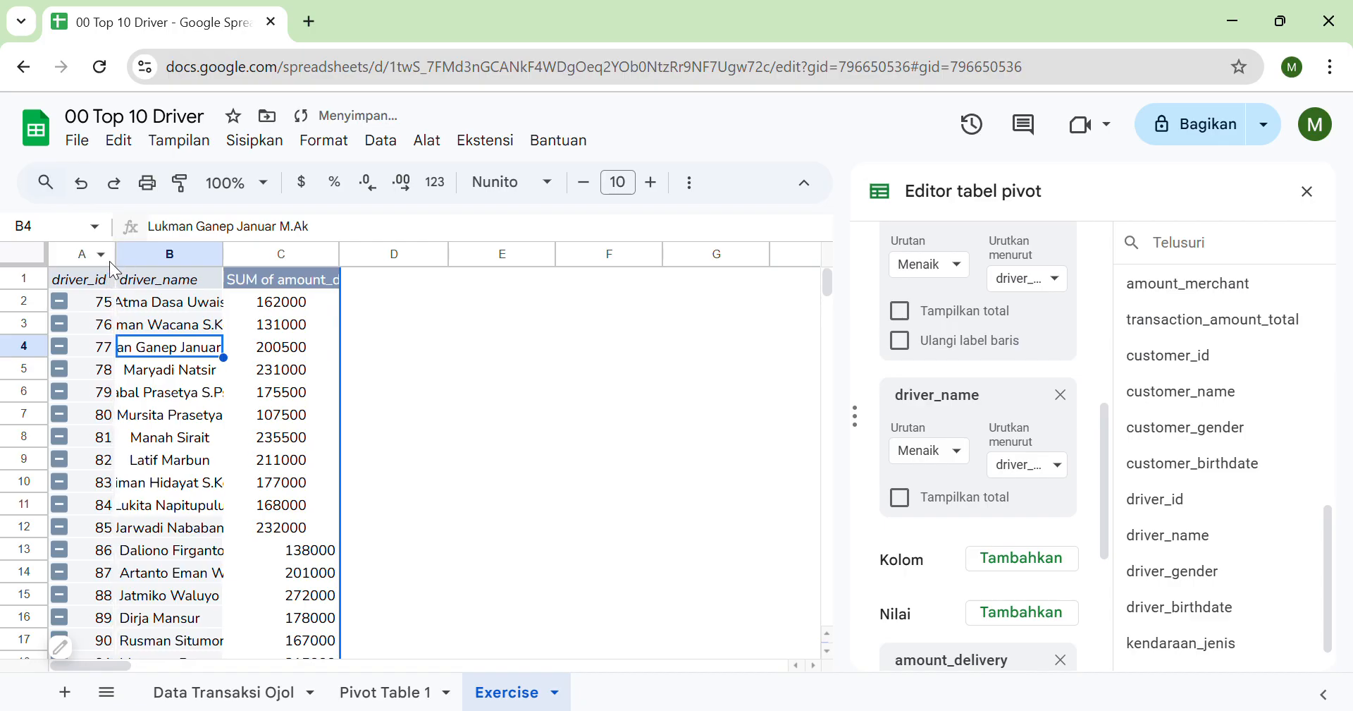
{"action": "double_click", "coordinate": [237, 262]}
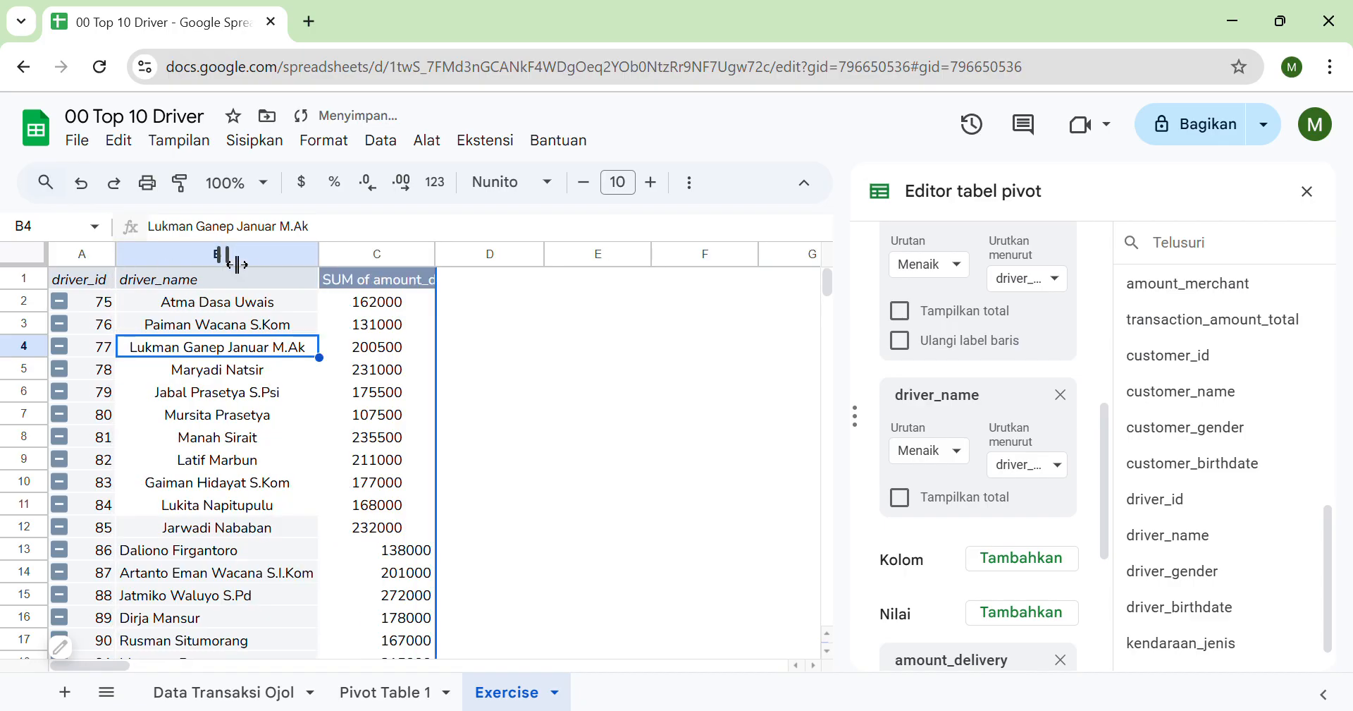
{"action": "double_click", "coordinate": [436, 263]}
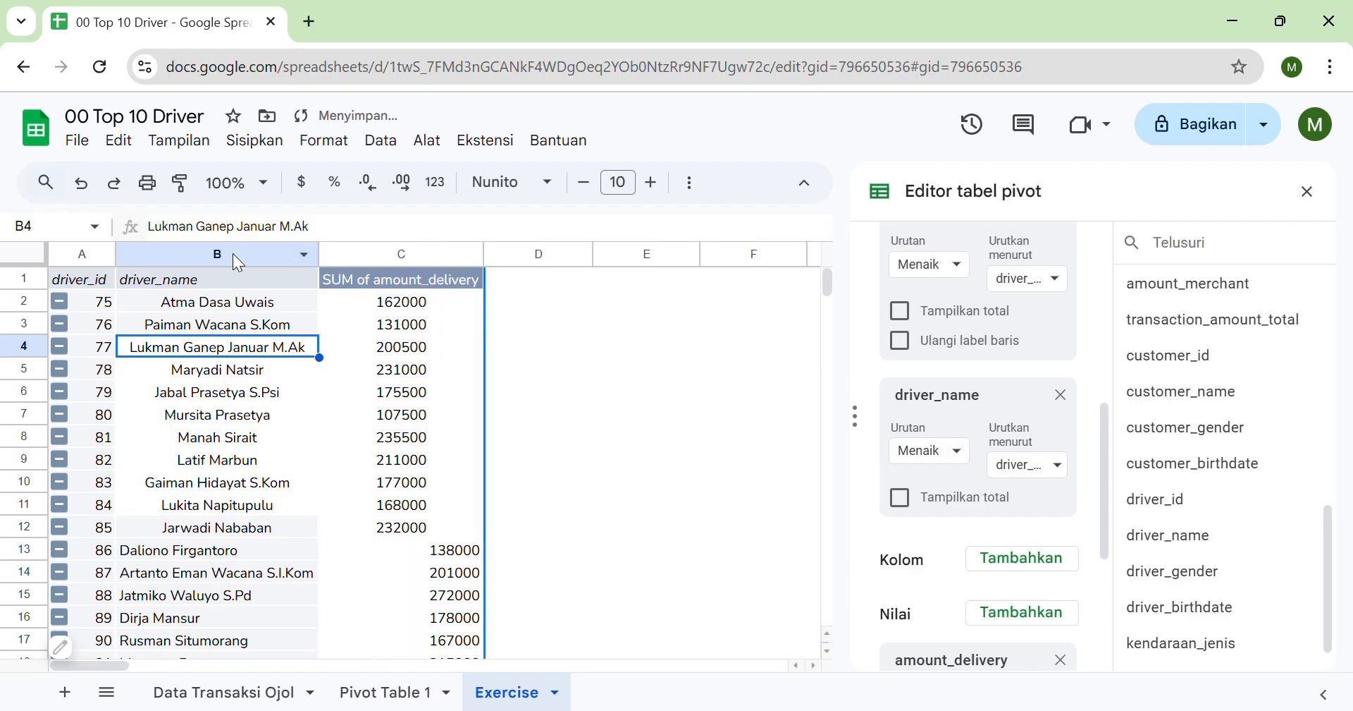
Left-align the whole driver_name column B.
{"action": "left_click", "coordinate": [177, 257]}
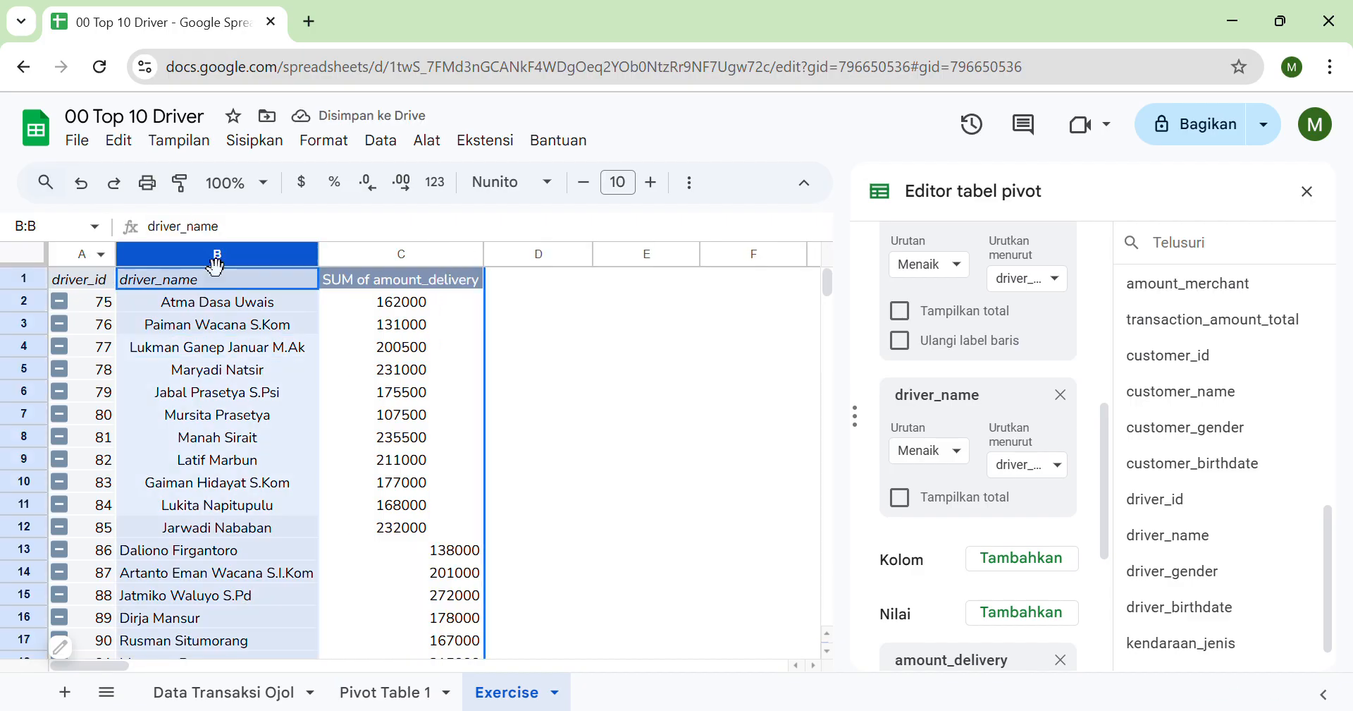
{"action": "left_click", "coordinate": [805, 183]}
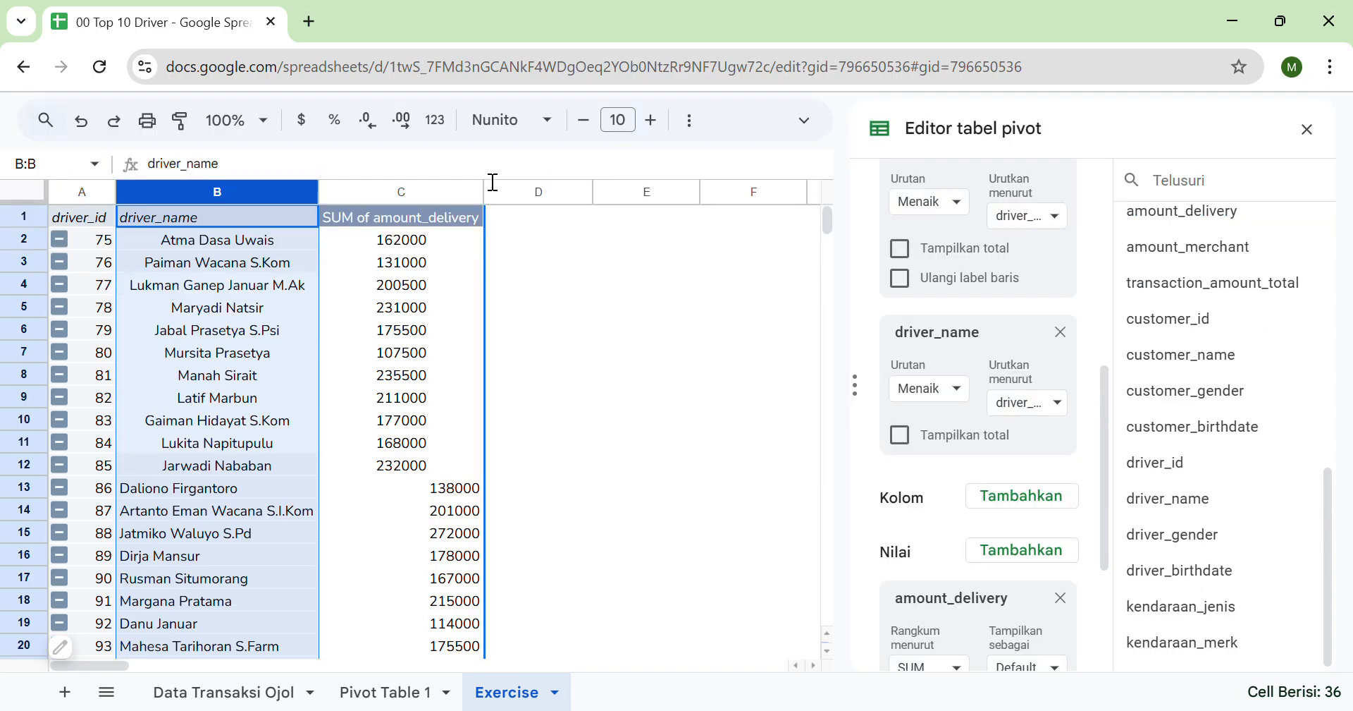
{"action": "left_click", "coordinate": [804, 119]}
{"action": "left_click", "coordinate": [692, 183]}
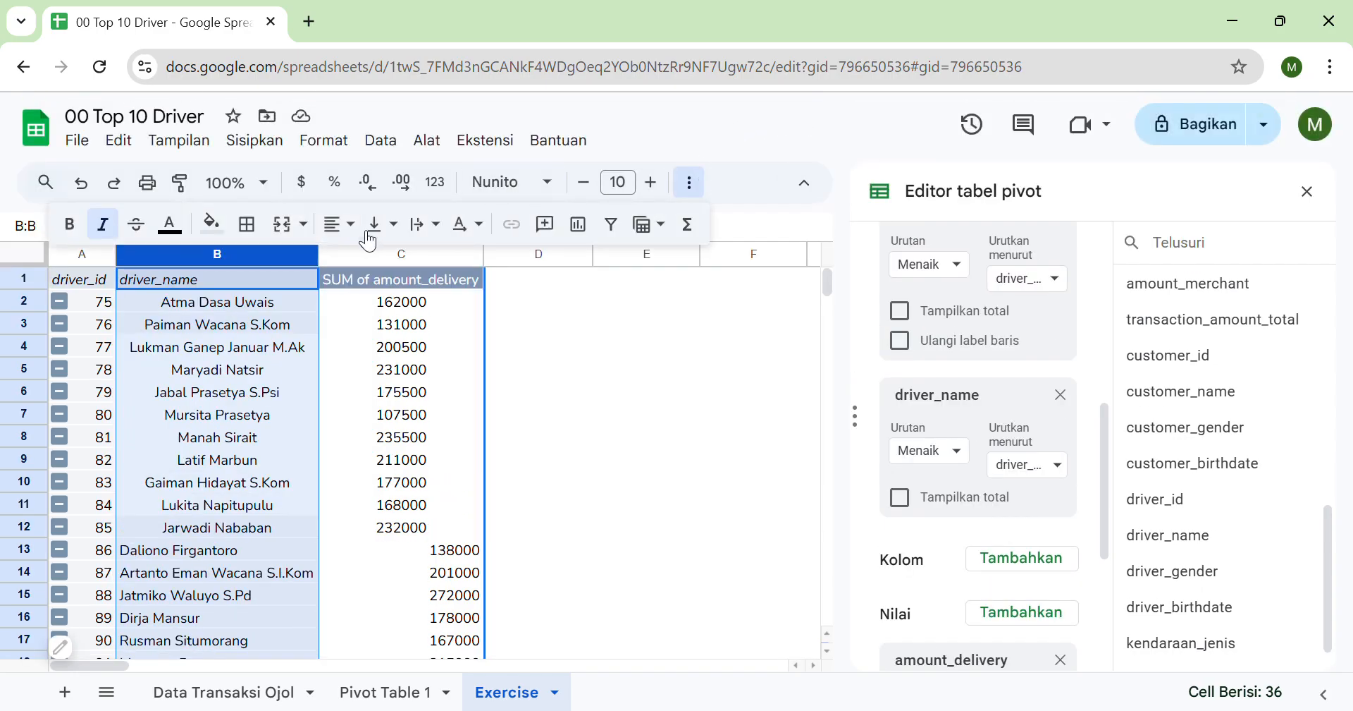
{"action": "left_click", "coordinate": [337, 225]}
{"action": "left_click", "coordinate": [343, 264]}
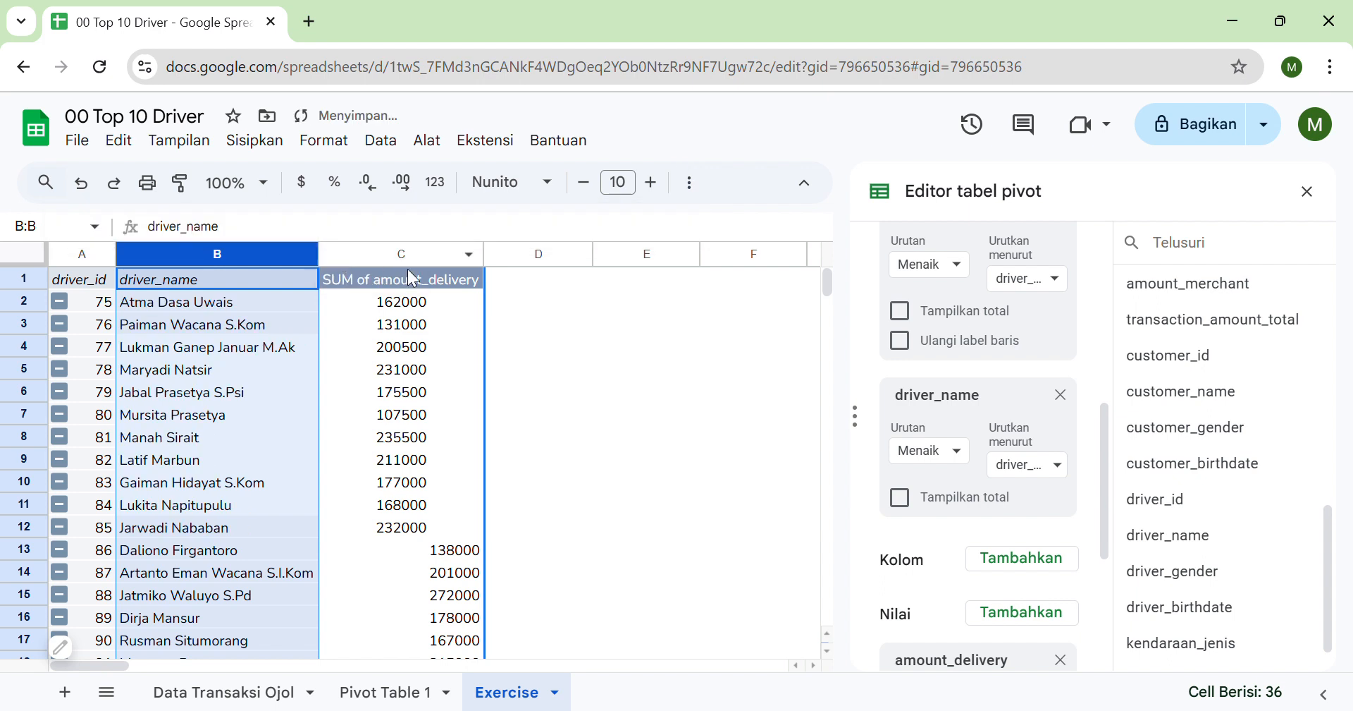
Centre-align the whole SUM of amount_delivery column C.
{"action": "left_click", "coordinate": [411, 256]}
{"action": "left_click", "coordinate": [691, 185]}
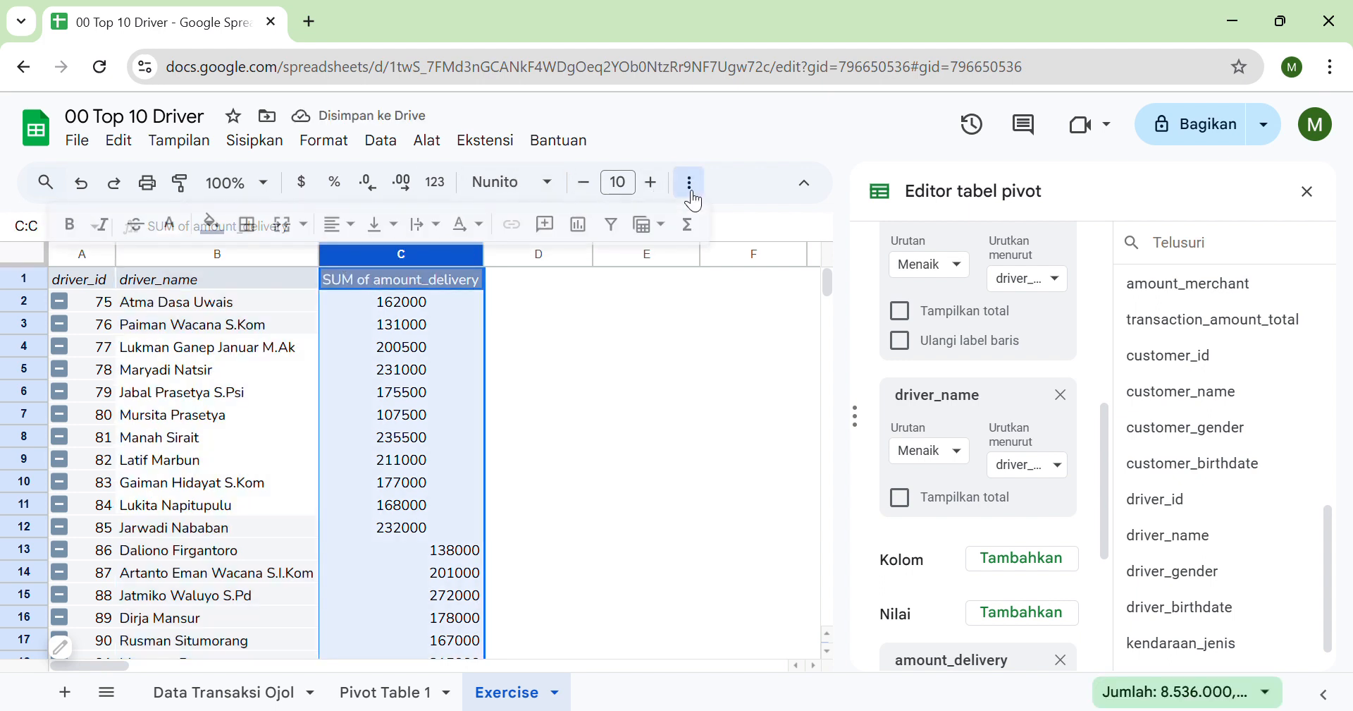
{"action": "left_click", "coordinate": [348, 227]}
{"action": "left_click", "coordinate": [373, 264]}
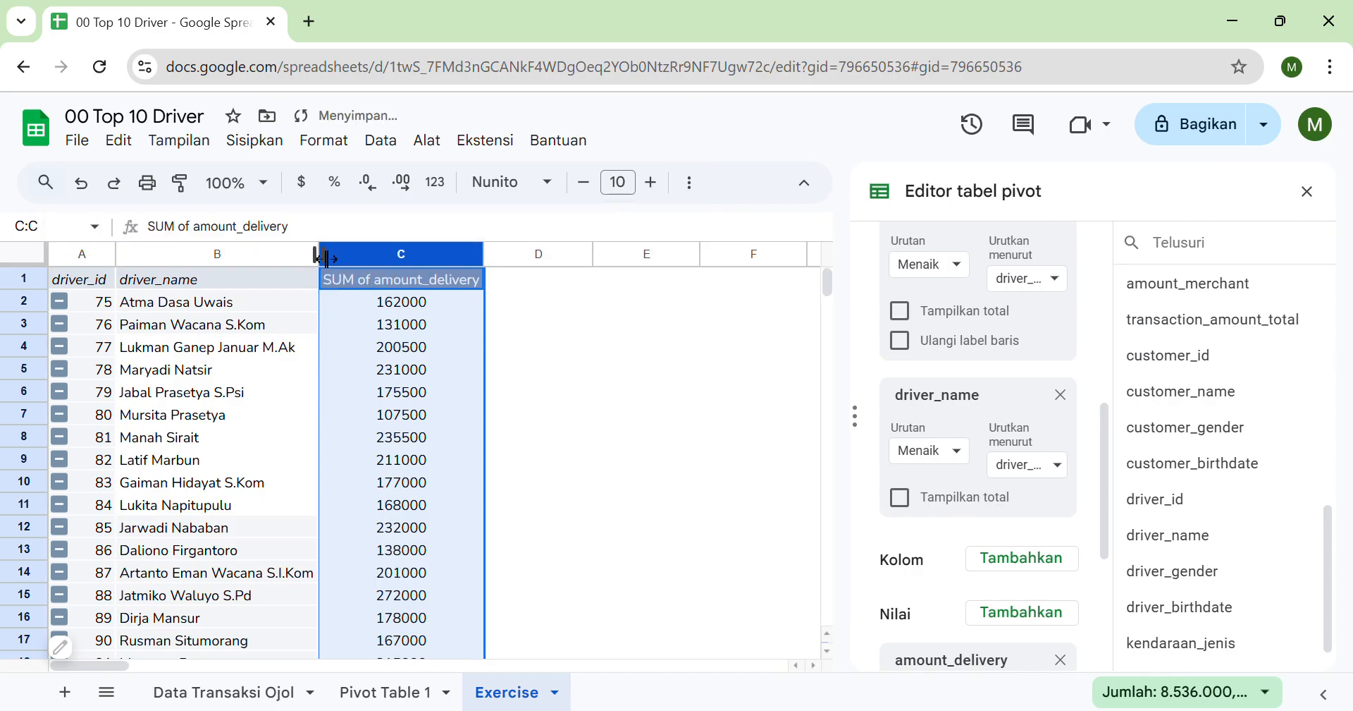
Format column C with the Keuangan number format without decimals, and close the pivot table editor.
{"action": "left_click", "coordinate": [439, 185]}
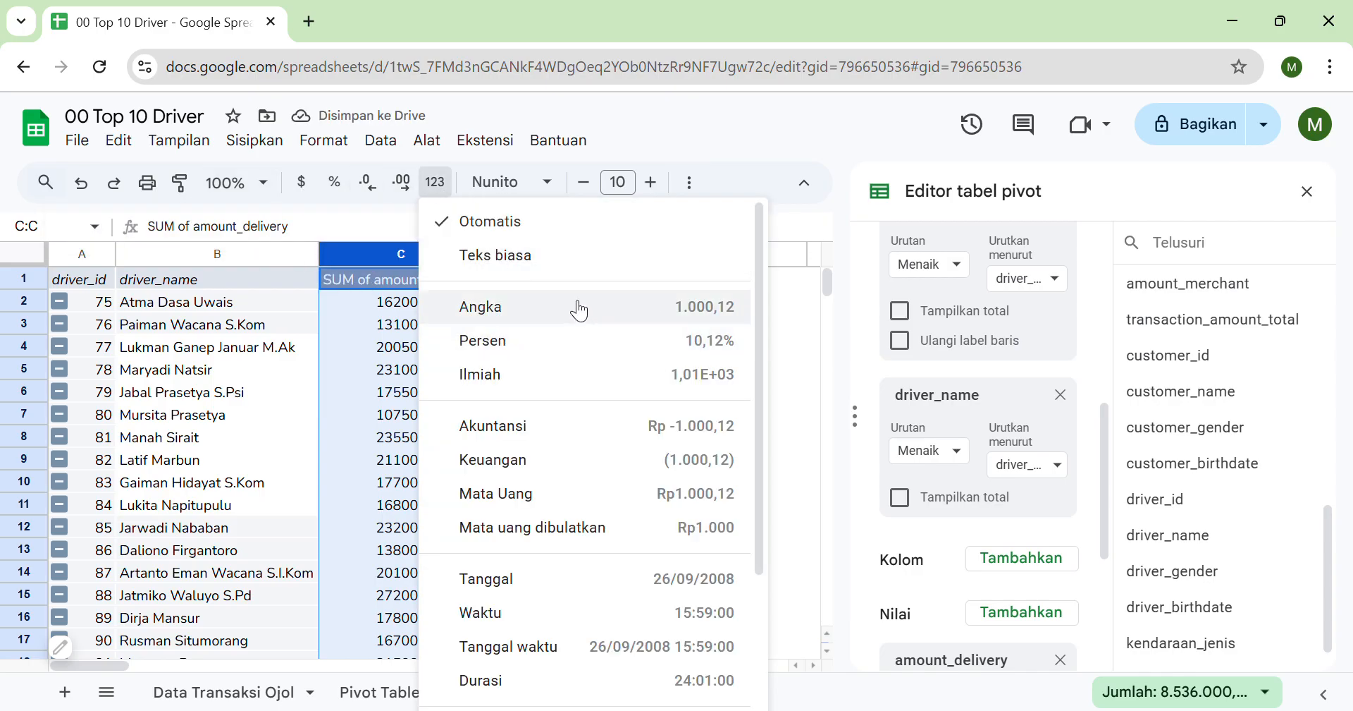
{"action": "left_click", "coordinate": [550, 465]}
{"action": "left_click", "coordinate": [369, 189]}
{"action": "left_click", "coordinate": [369, 189]}
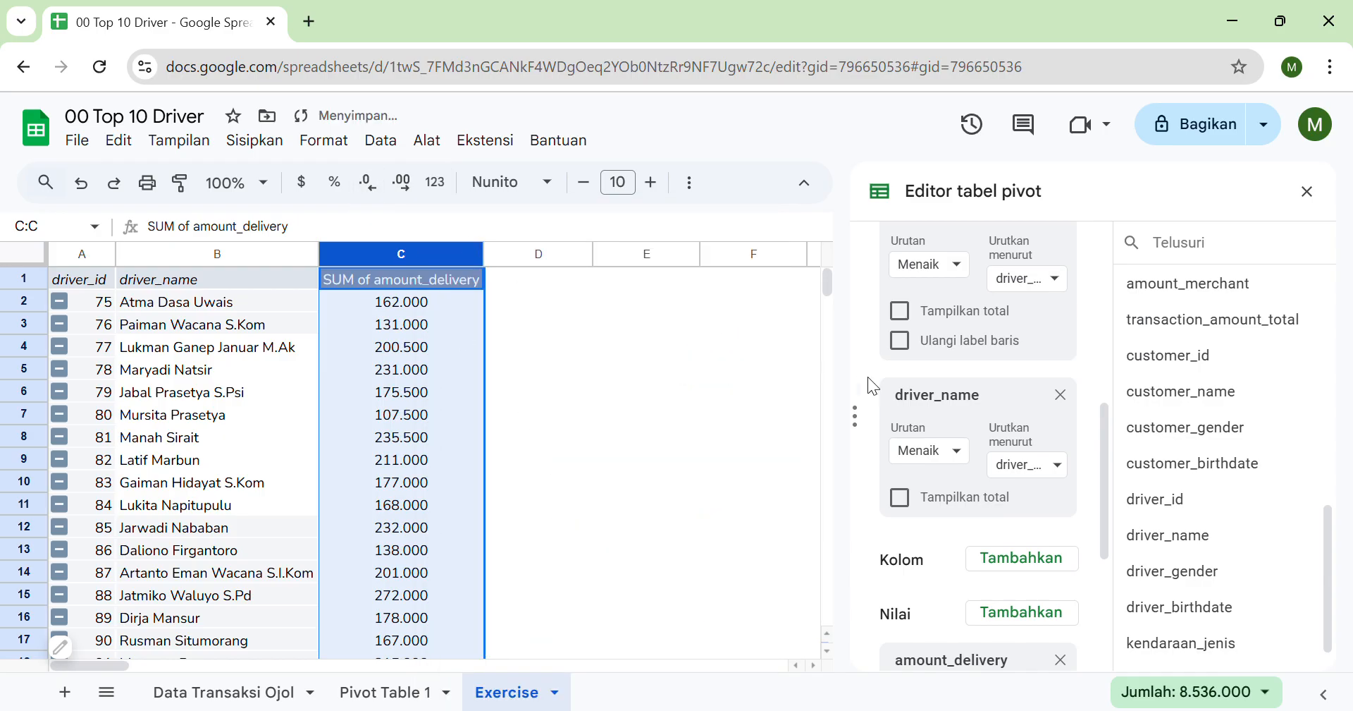
{"action": "left_click", "coordinate": [1306, 192]}
Examine the list of drivers and their delivery sums in the Exercise pivot table down to its last row.
{"action": "scroll", "coordinate": [851, 443], "scroll_direction": "down", "scroll_amount": 5}
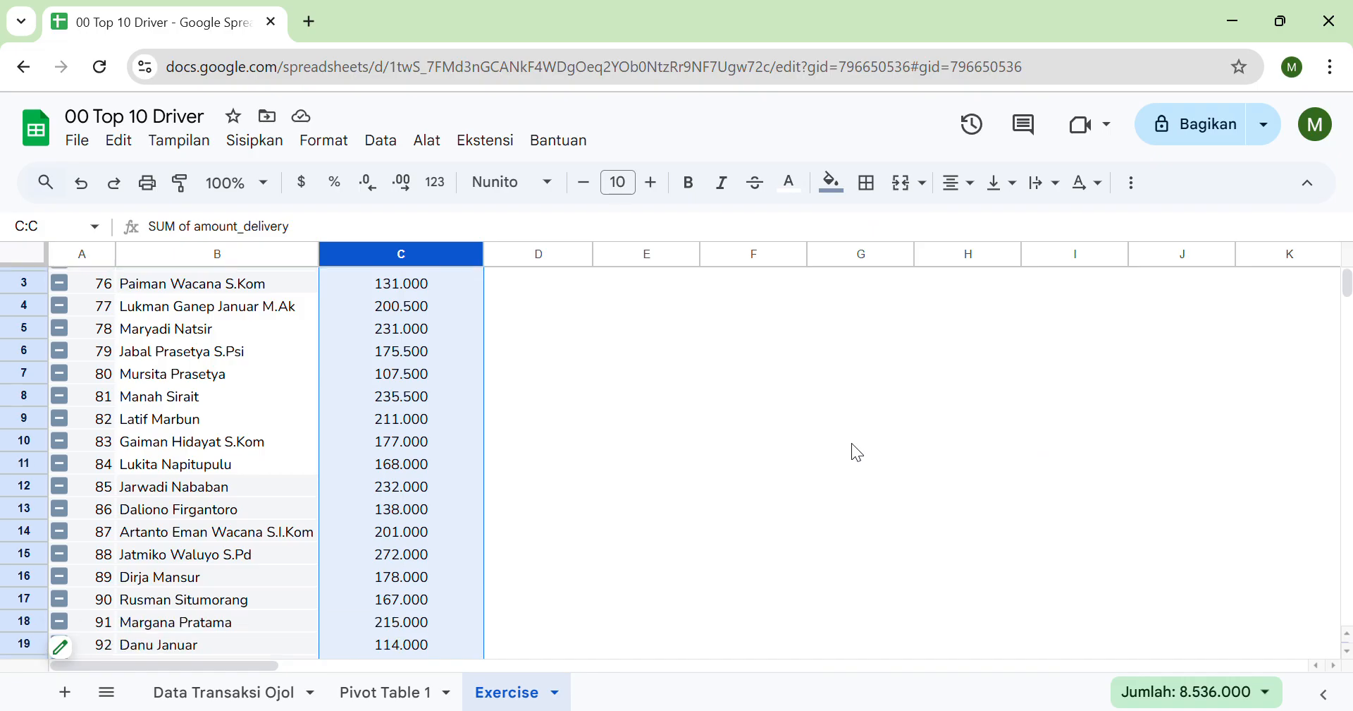
{"action": "scroll", "coordinate": [852, 443], "scroll_direction": "up", "scroll_amount": 5}
{"action": "left_click", "coordinate": [656, 433]}
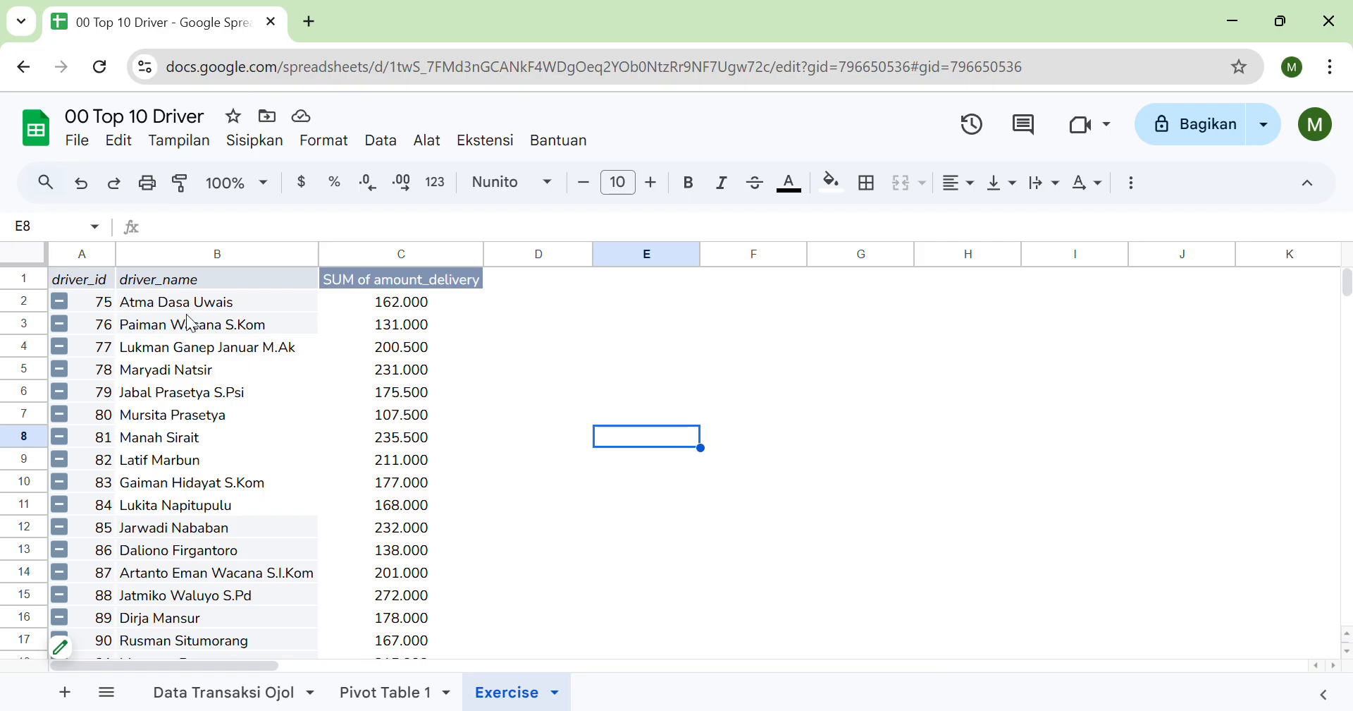
{"action": "left_click", "coordinate": [209, 308]}
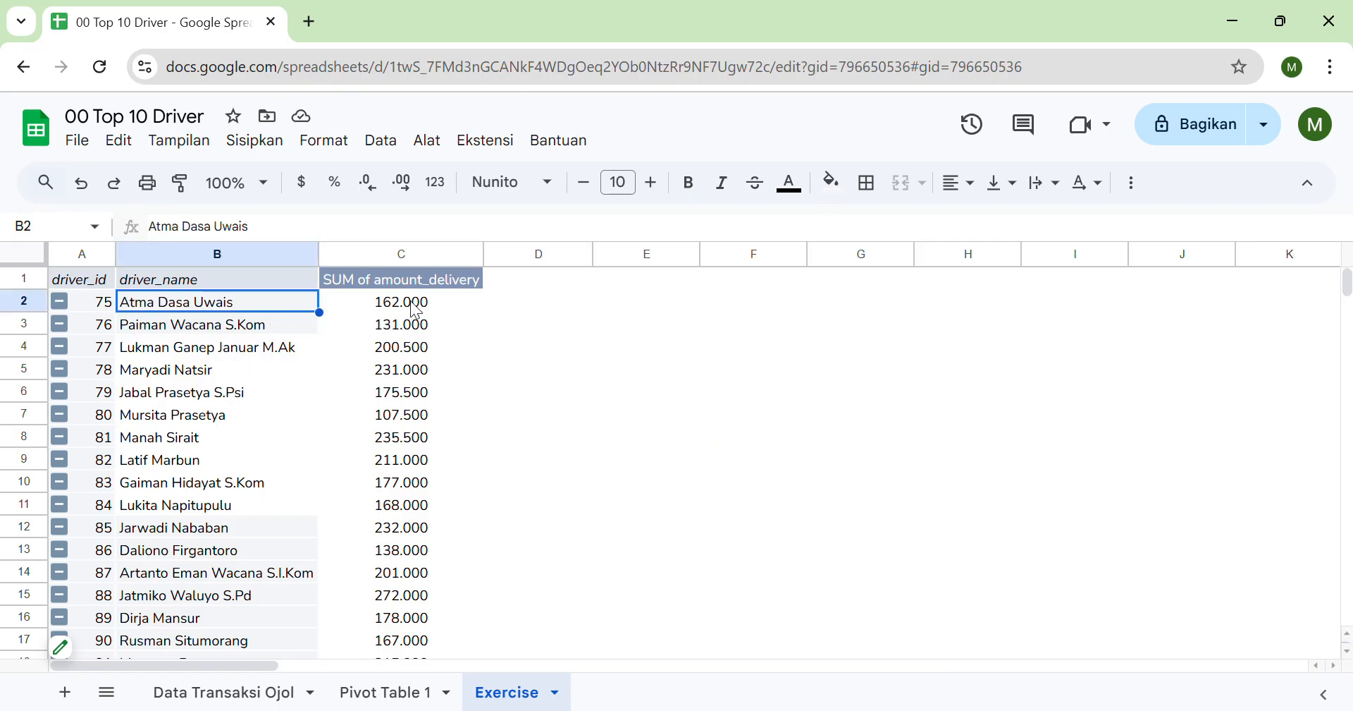
{"action": "scroll", "coordinate": [406, 351], "scroll_direction": "down", "scroll_amount": 10}
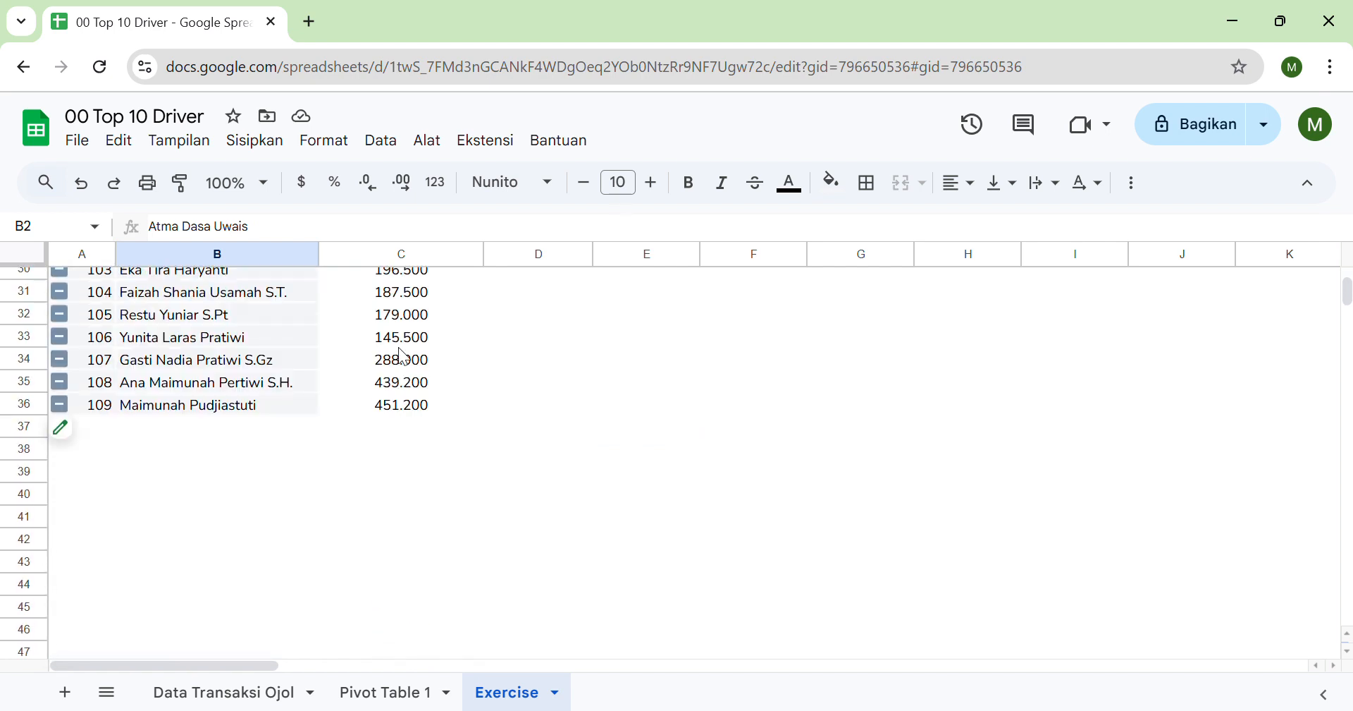
{"action": "scroll", "coordinate": [403, 357], "scroll_direction": "up", "scroll_amount": 10}
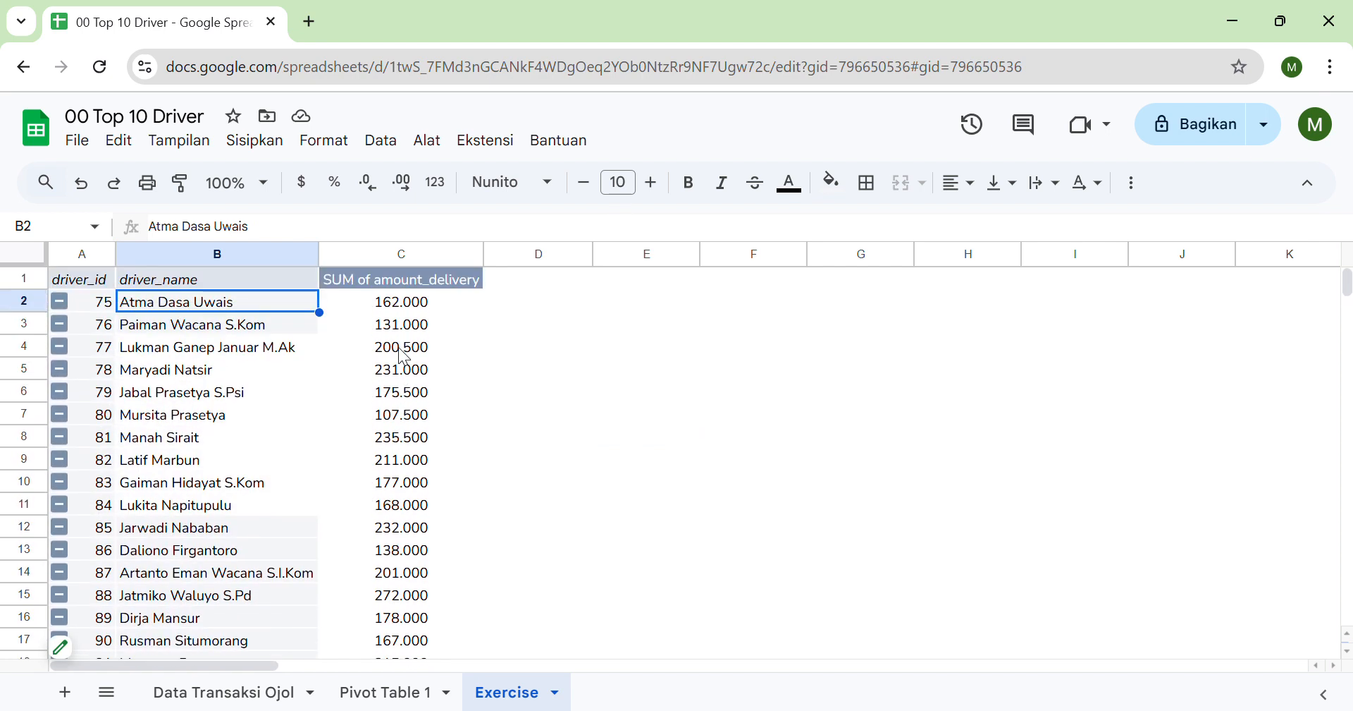
{"action": "scroll", "coordinate": [326, 336], "scroll_direction": "down", "scroll_amount": 1}
{"action": "scroll", "coordinate": [332, 337], "scroll_direction": "up", "scroll_amount": 1}
{"action": "left_click", "coordinate": [427, 331]}
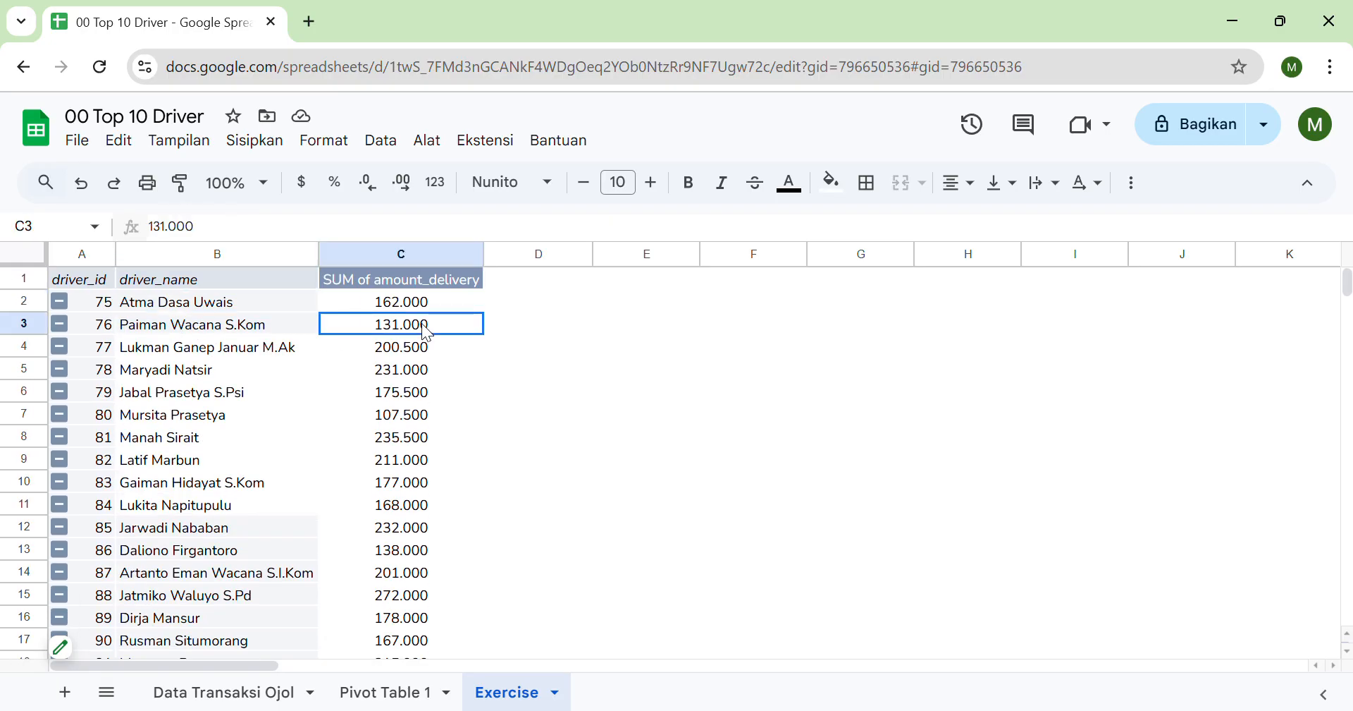
{"action": "left_click", "coordinate": [468, 392]}
{"action": "scroll", "coordinate": [466, 395], "scroll_direction": "down", "scroll_amount": 3}
{"action": "scroll", "coordinate": [465, 395], "scroll_direction": "up", "scroll_amount": 3}
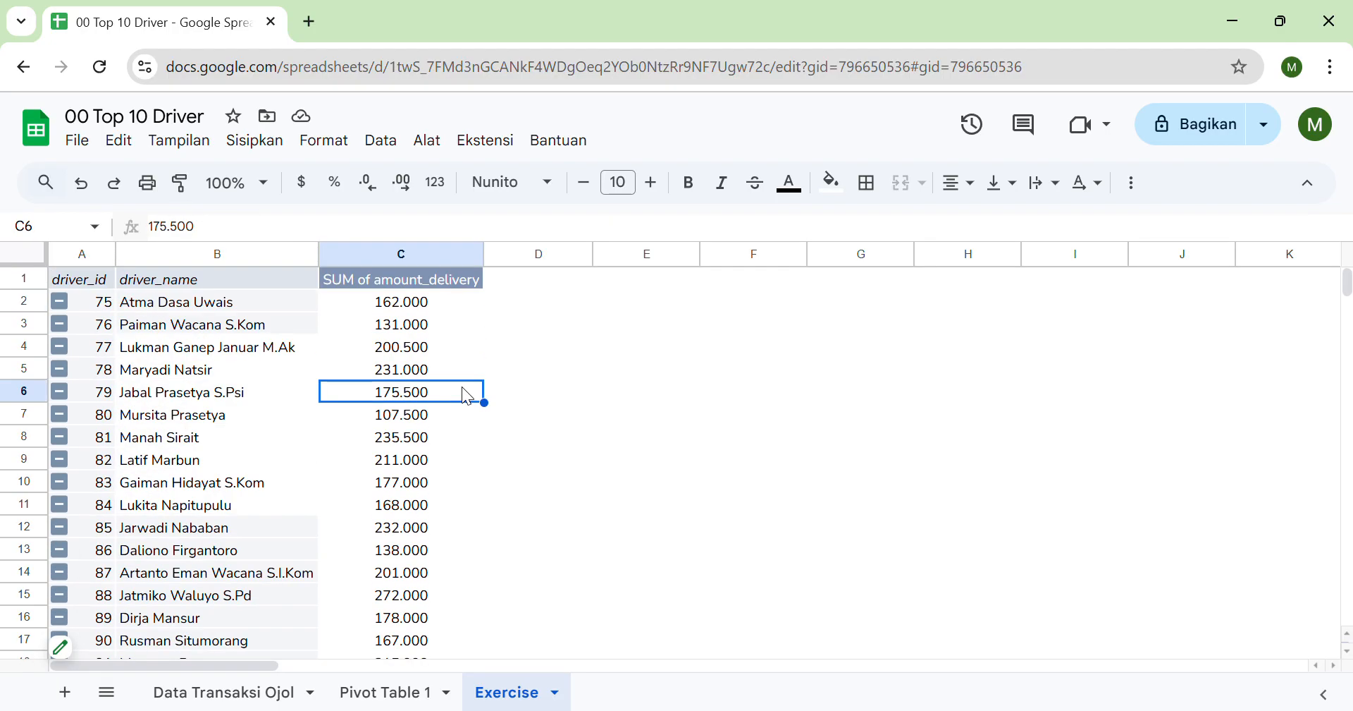
Review the TOP 10 Driver table and chart on the Pivot Table 1 sheet, and return to the empty area beside the Exercise pivot table.
{"action": "left_click", "coordinate": [423, 691]}
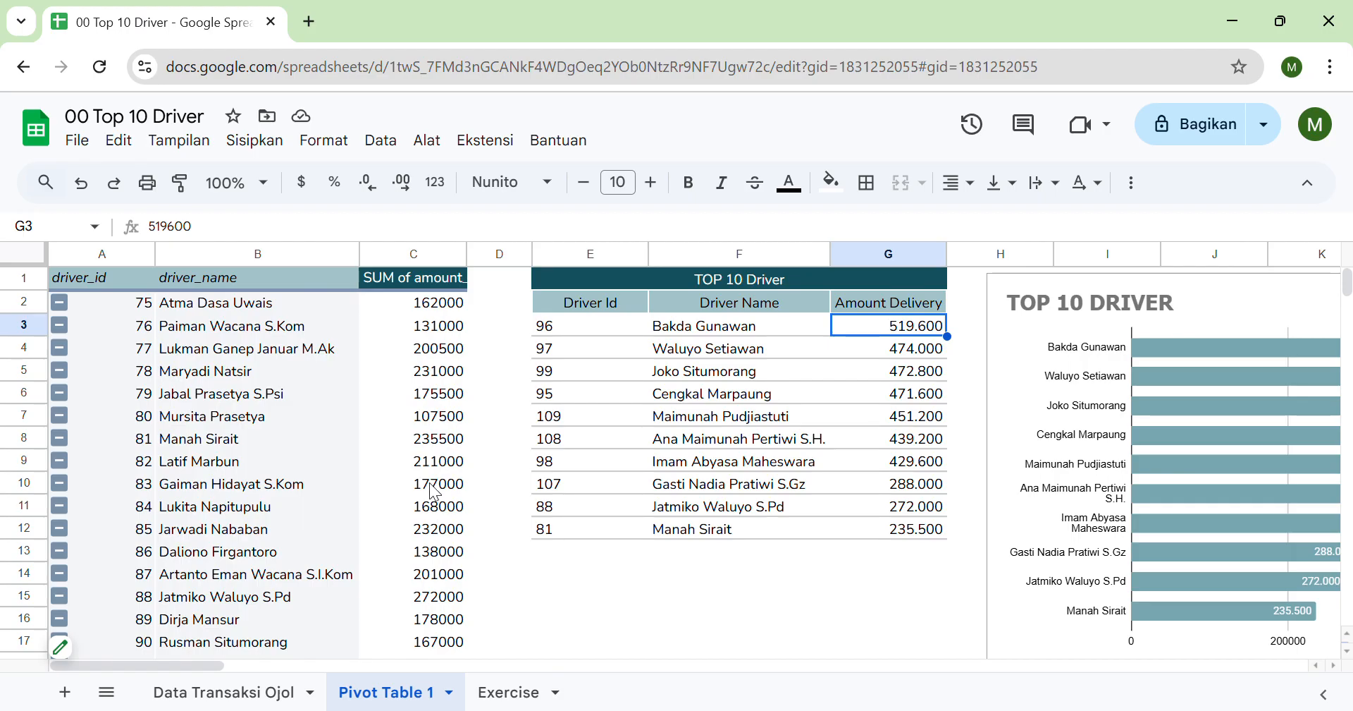
{"action": "scroll", "coordinate": [434, 491], "scroll_direction": "down", "scroll_amount": 1}
{"action": "scroll", "coordinate": [435, 492], "scroll_direction": "down", "scroll_amount": 5}
{"action": "scroll", "coordinate": [435, 491], "scroll_direction": "up", "scroll_amount": 6}
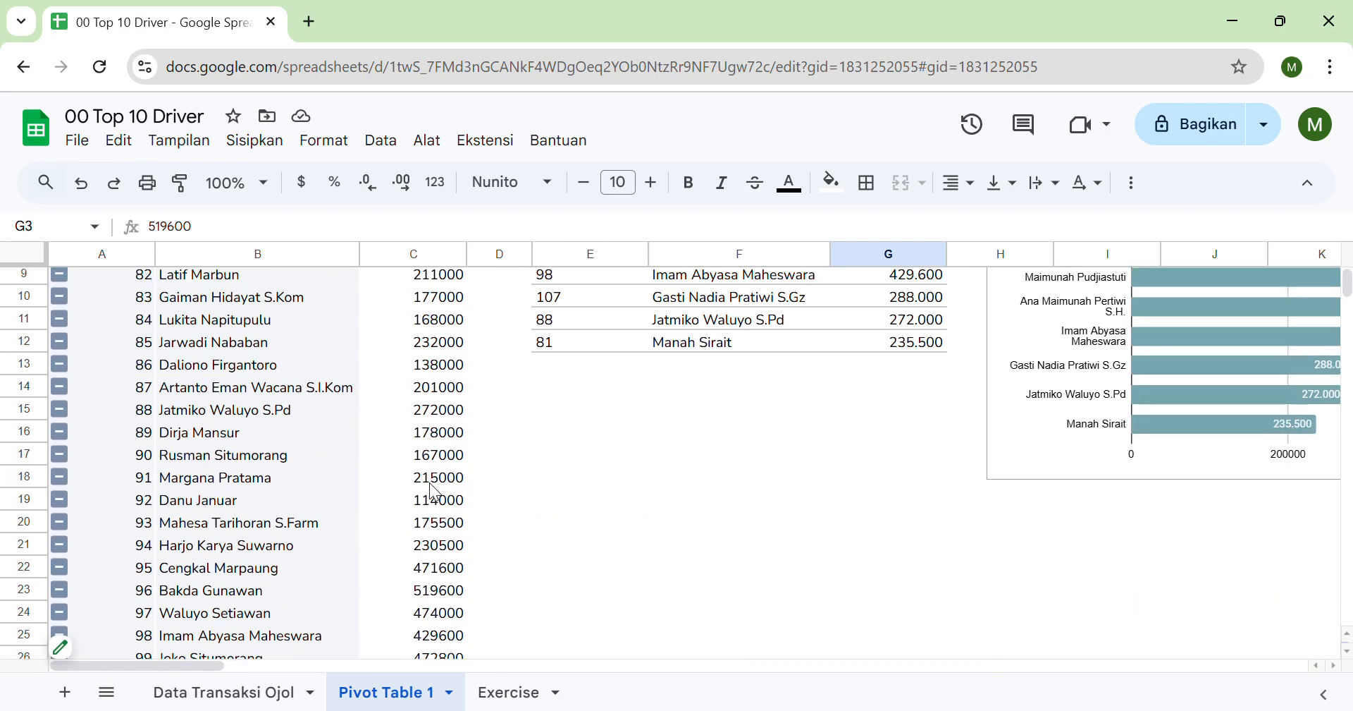
{"action": "left_click", "coordinate": [754, 356]}
{"action": "scroll", "coordinate": [759, 366], "scroll_direction": "right", "scroll_amount": 2}
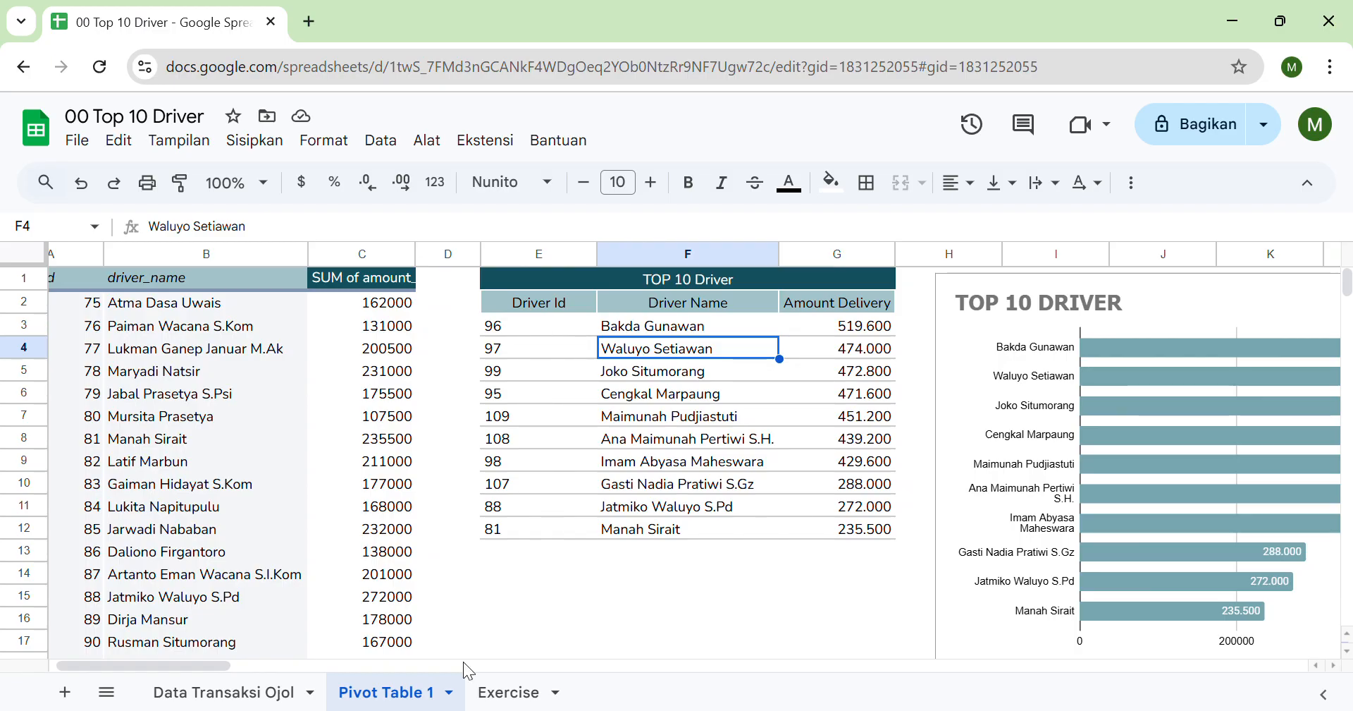
{"action": "left_click", "coordinate": [508, 691]}
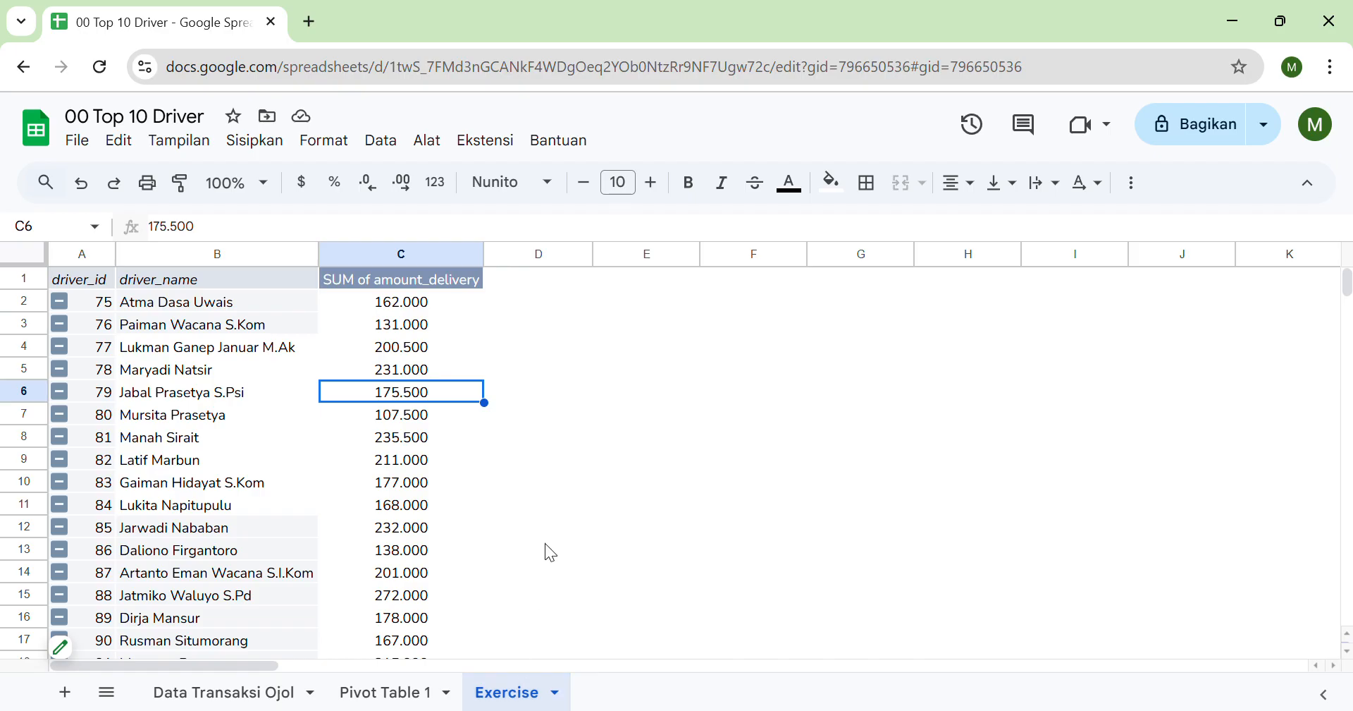
{"action": "left_click", "coordinate": [620, 286]}
{"action": "left_click", "coordinate": [615, 301]}
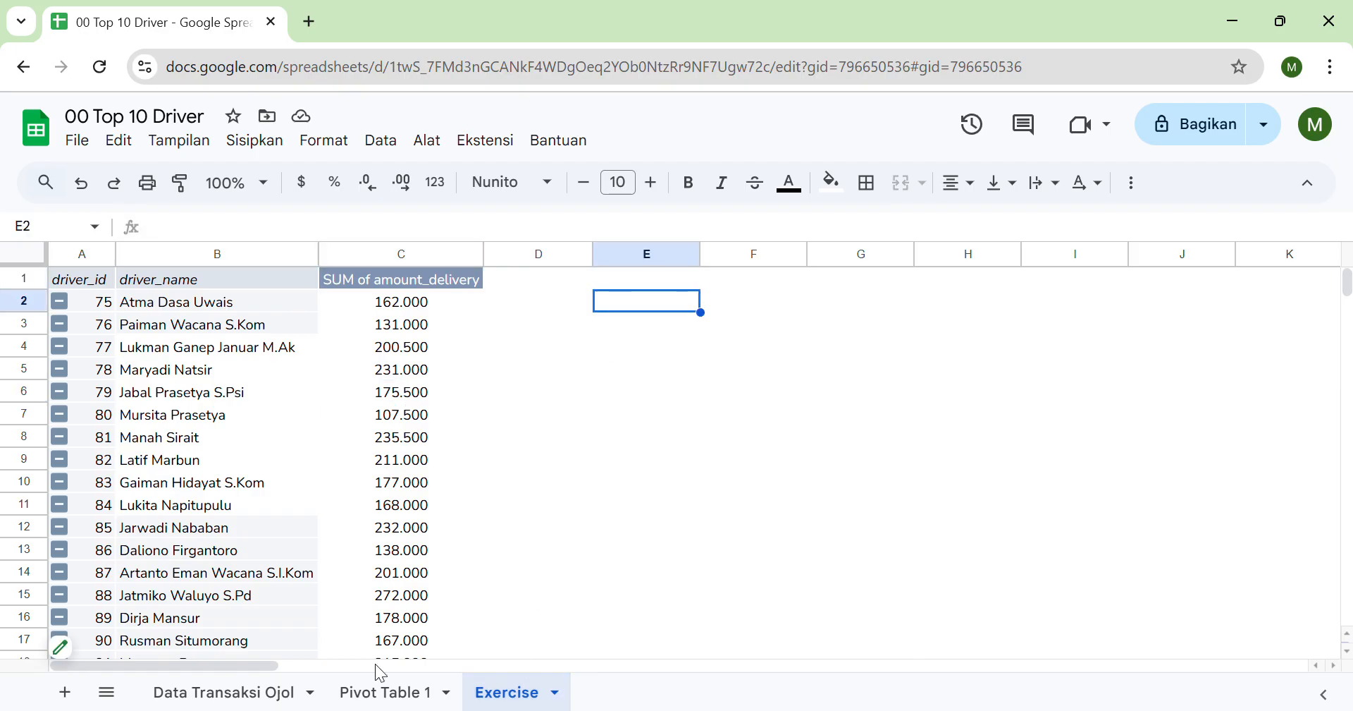
Copy the TOP 10 Driver title and header rows E1:G2 from the Pivot Table 1 sheet to cell E1 of the Exercise sheet.
{"action": "left_click", "coordinate": [384, 691]}
{"action": "left_click_drag", "start_coordinate": [646, 279], "coordinate": [645, 298]}
{"action": "key", "text": "ctrl+c"}
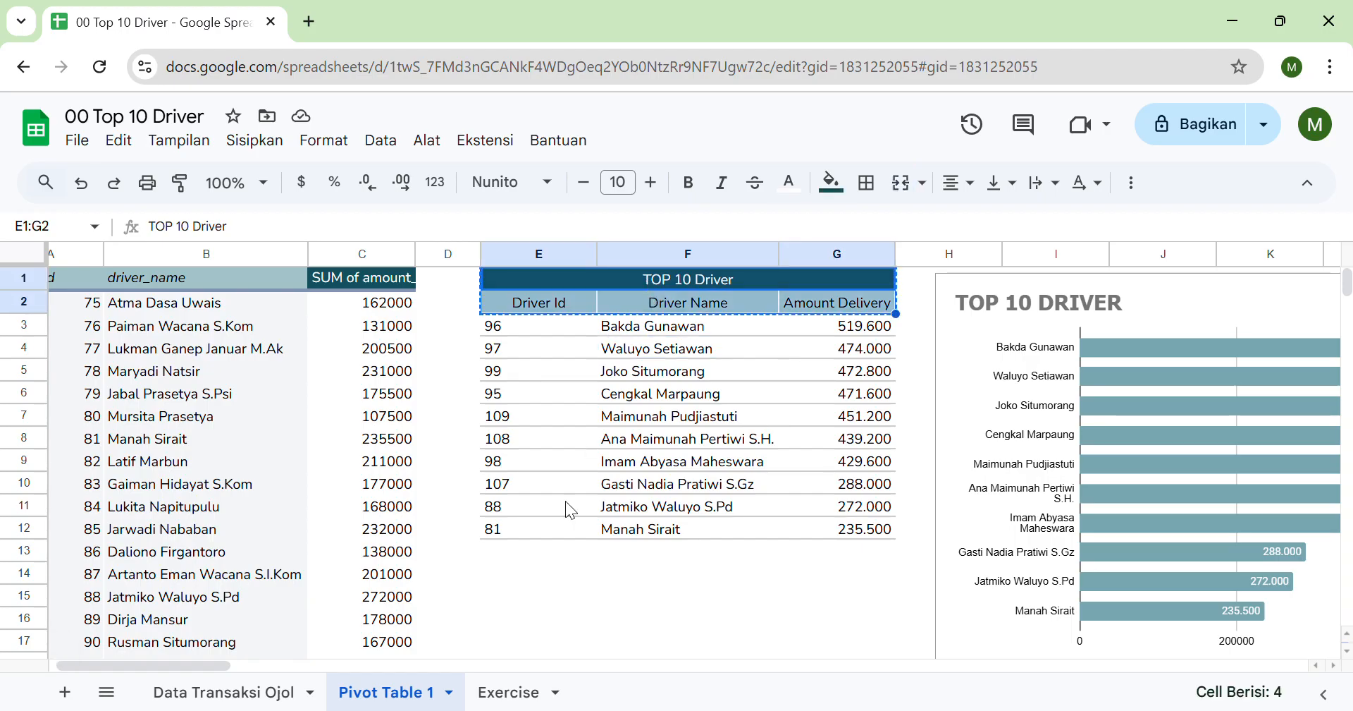
{"action": "left_click", "coordinate": [519, 692]}
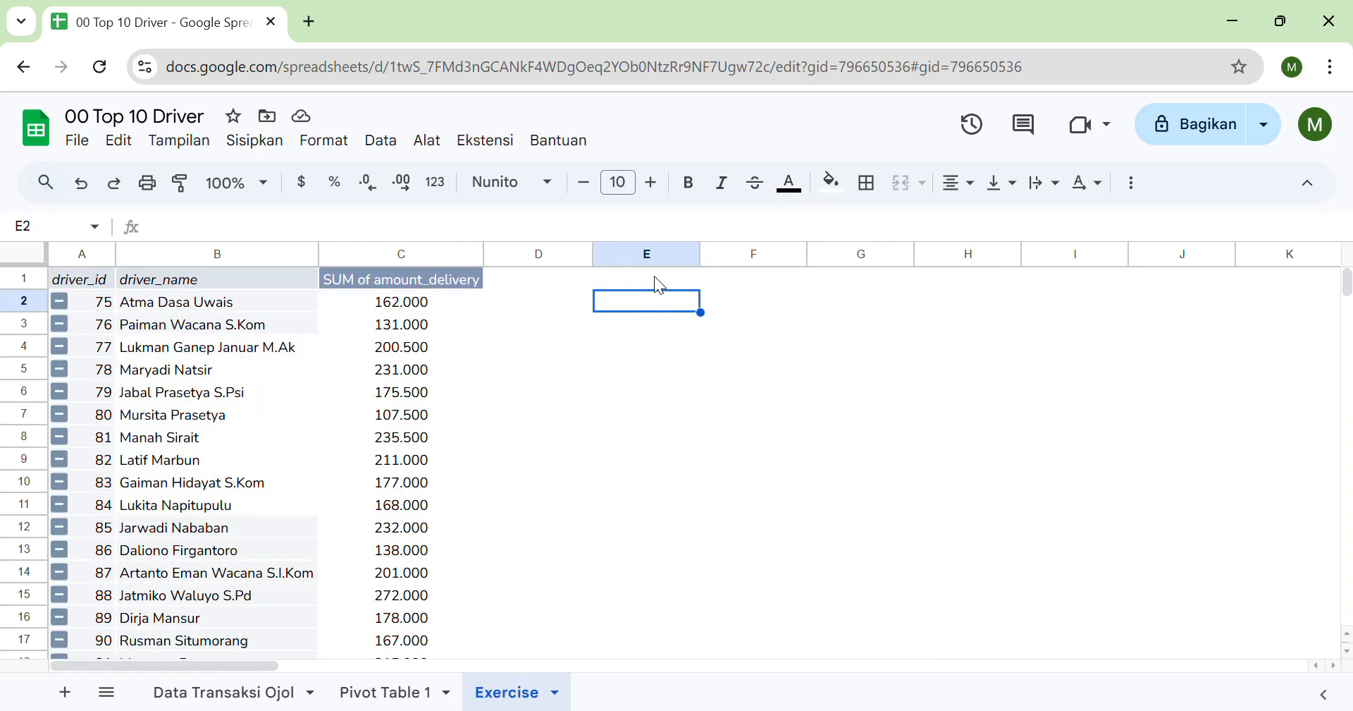
{"action": "left_click", "coordinate": [656, 278]}
{"action": "key", "text": "ctrl+v"}
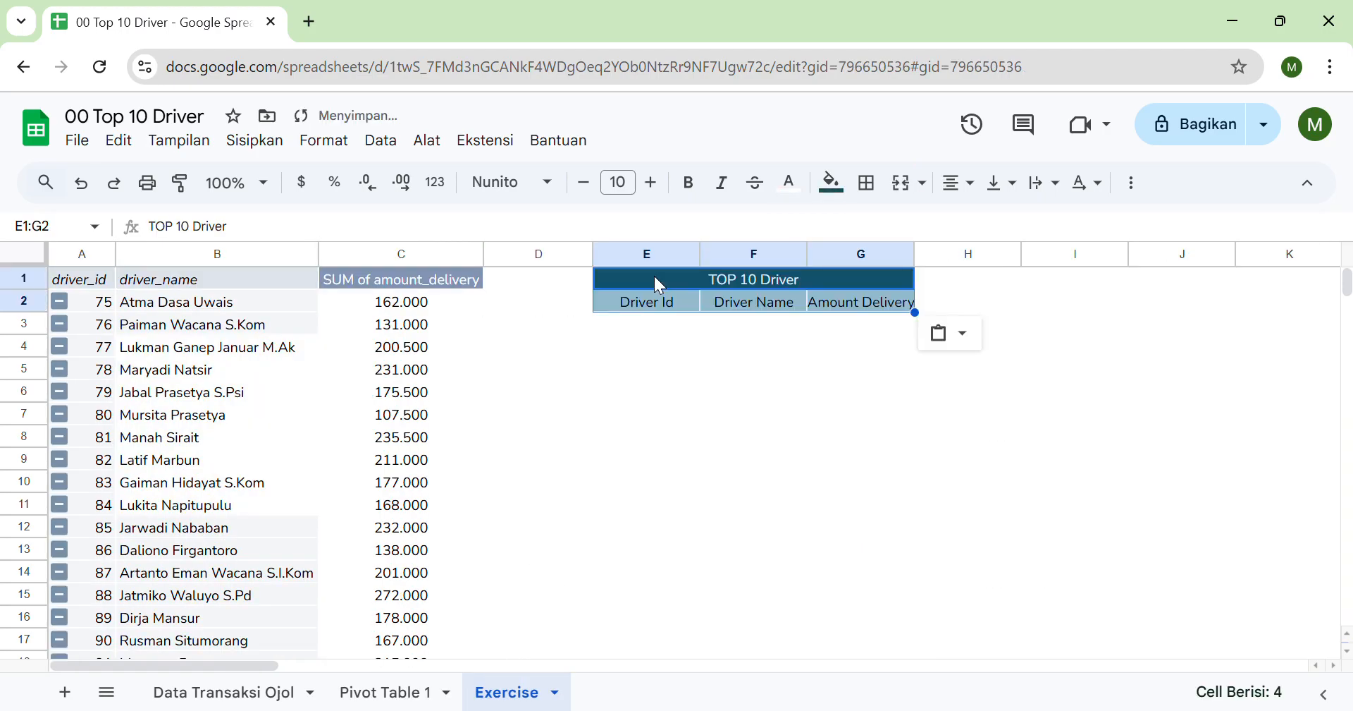
Start a QUERY formula in E3 with the open-ended pivot table range A2:C as its data.
{"action": "left_click", "coordinate": [652, 328]}
{"action": "type", "text": "="}
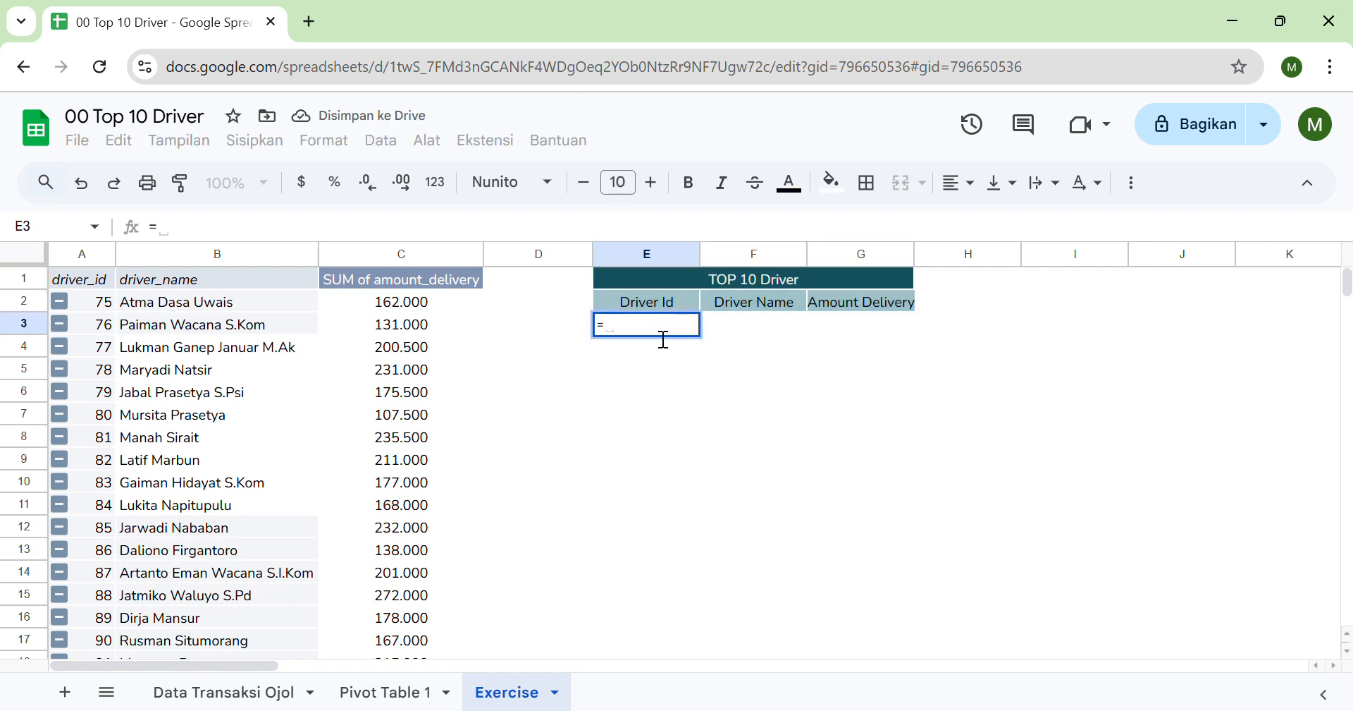
{"action": "type", "text": "qu"}
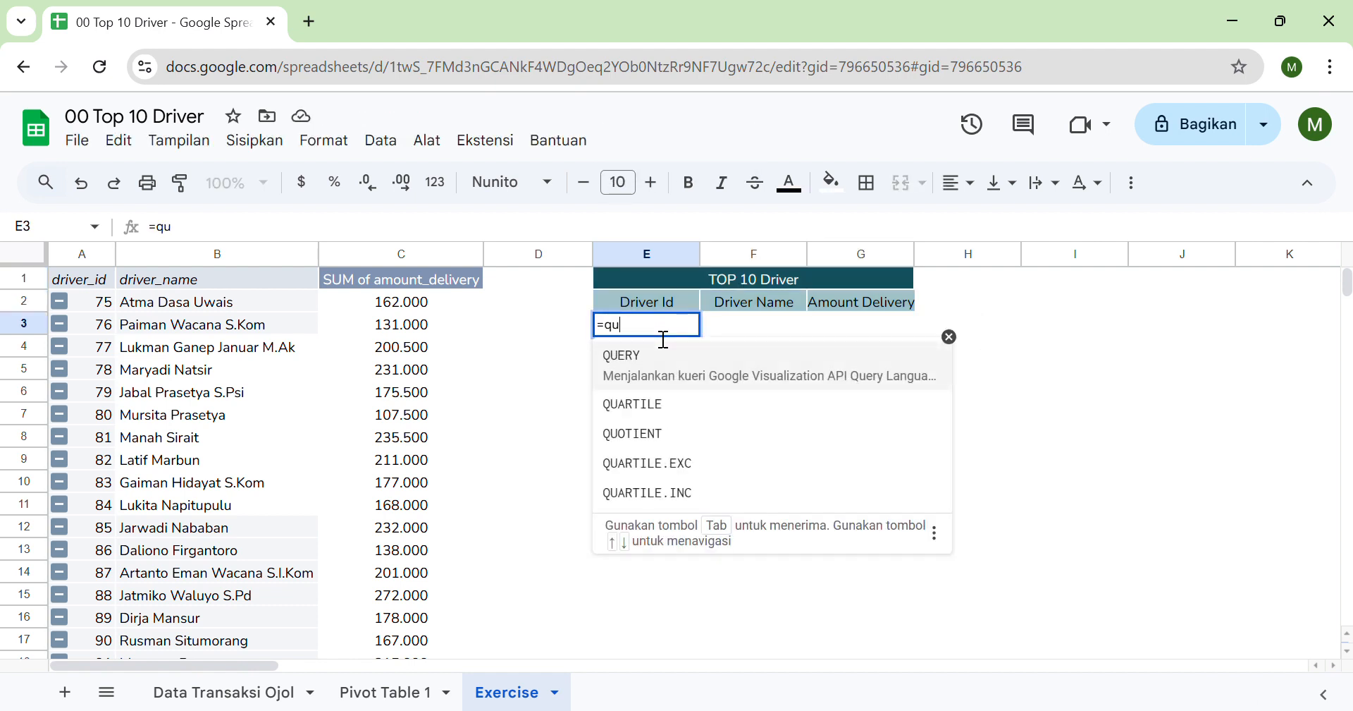
{"action": "key", "text": "Tab"}
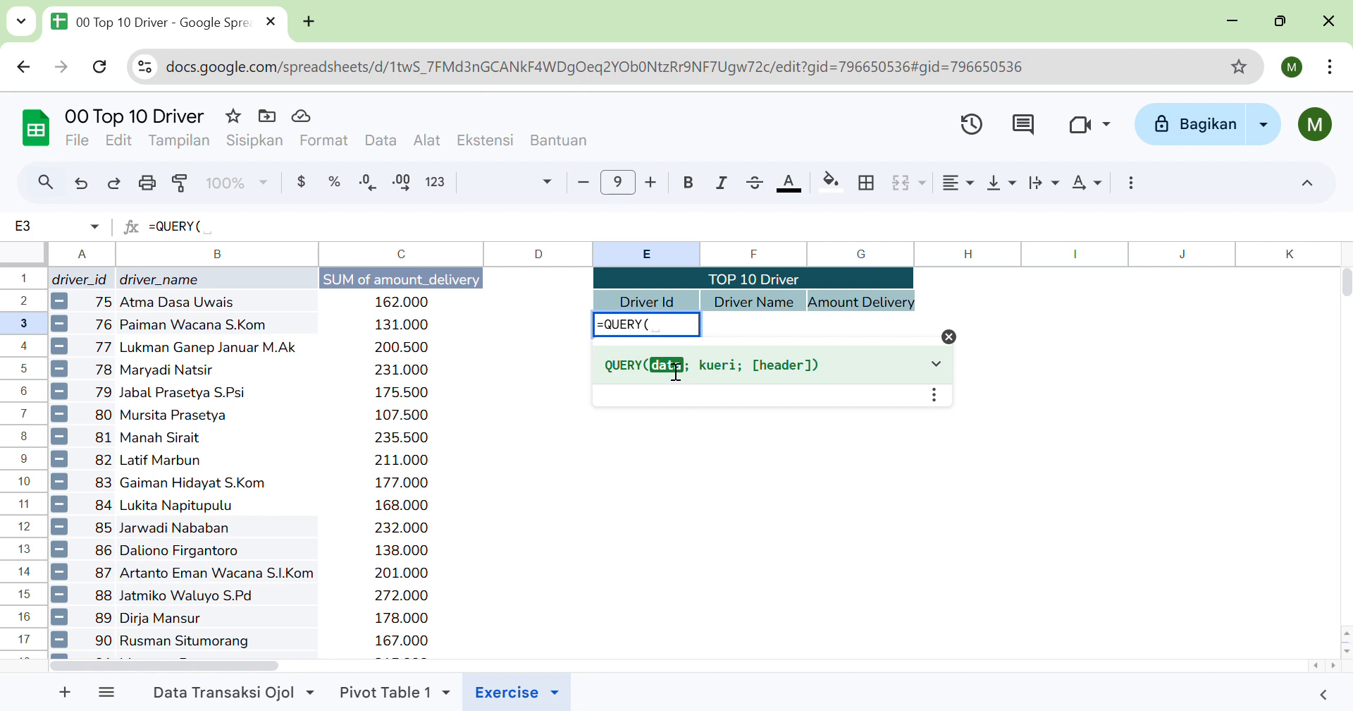
{"action": "scroll", "coordinate": [319, 387], "scroll_direction": "down", "scroll_amount": 1}
{"action": "scroll", "coordinate": [318, 387], "scroll_direction": "up", "scroll_amount": 1}
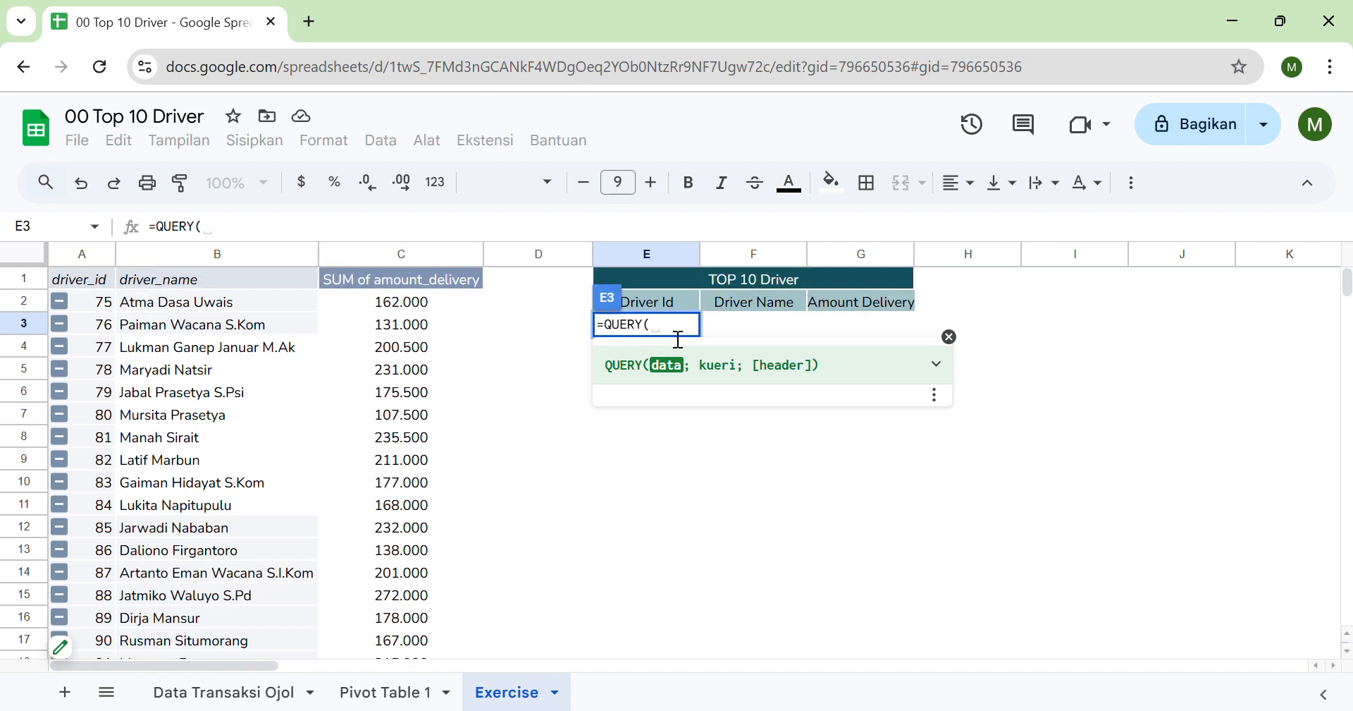
{"action": "left_click", "coordinate": [99, 310]}
{"action": "left_click_drag", "start_coordinate": [99, 310], "coordinate": [400, 538]}
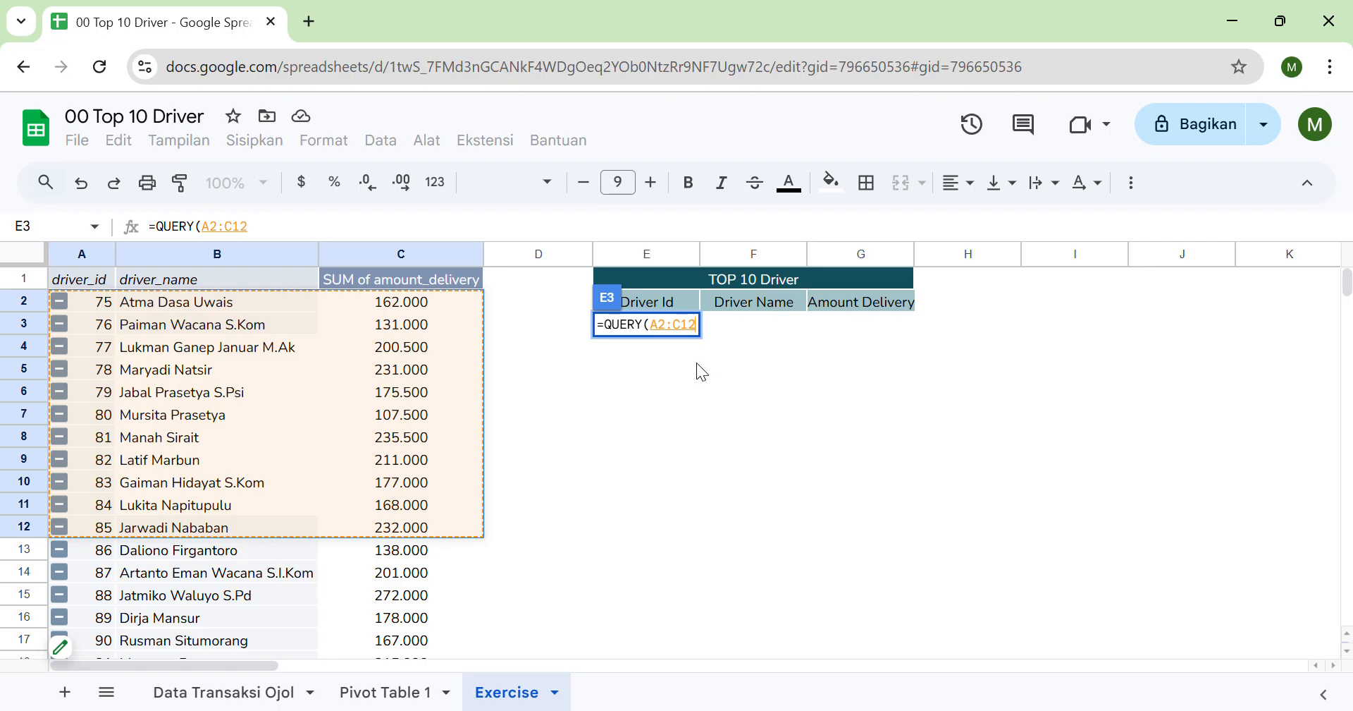
{"action": "key", "text": "BackSpace"}
{"action": "key", "text": "BackSpace"}
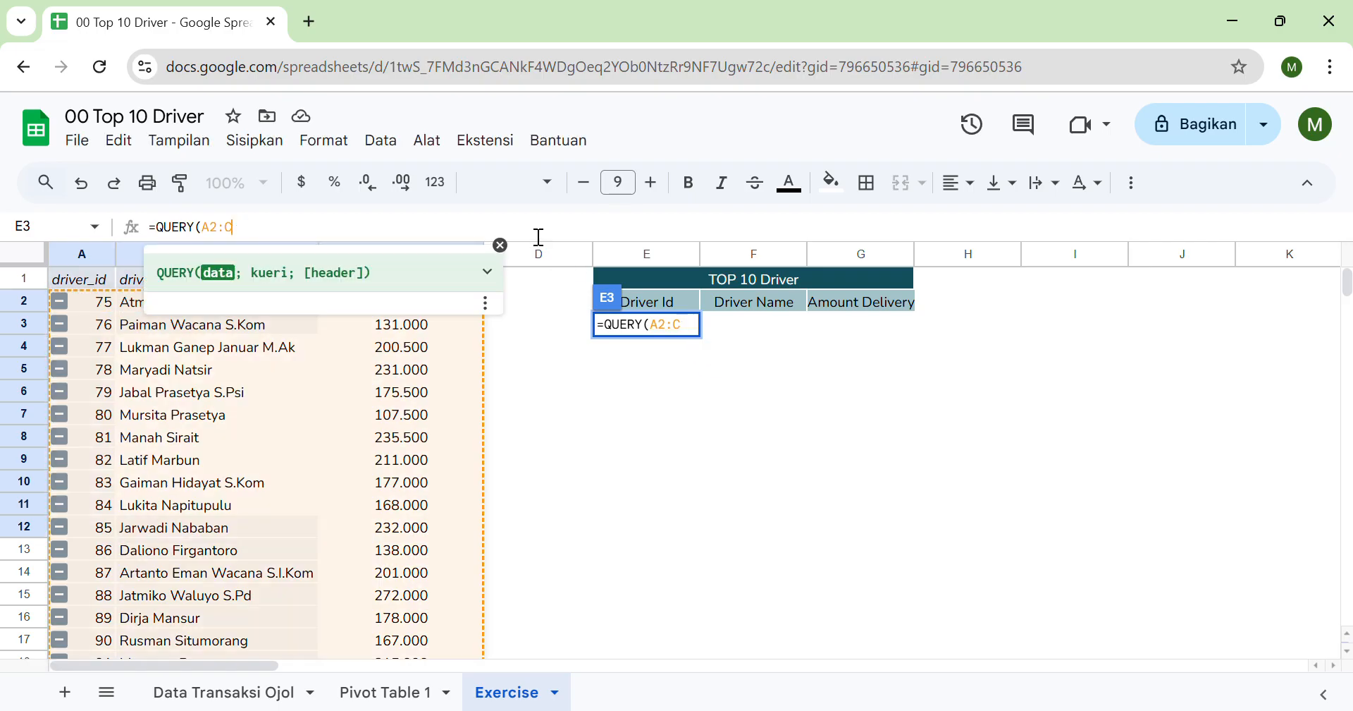
Make the QUERY data range absolute as $A$2:$C and continue to the query argument.
{"action": "scroll", "coordinate": [546, 423], "scroll_direction": "down", "scroll_amount": 12}
{"action": "scroll", "coordinate": [546, 423], "scroll_direction": "up", "scroll_amount": 5}
{"action": "scroll", "coordinate": [431, 483], "scroll_direction": "down", "scroll_amount": 2}
{"action": "scroll", "coordinate": [431, 482], "scroll_direction": "up", "scroll_amount": 4}
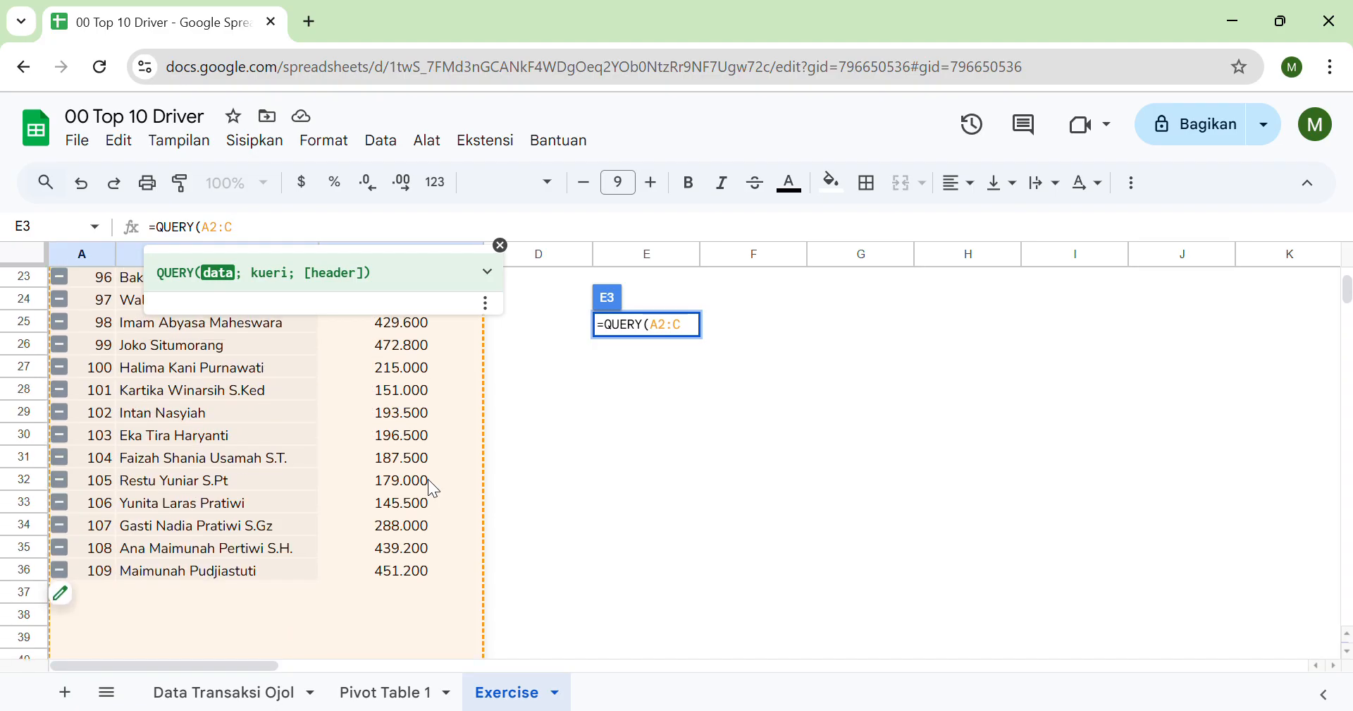
{"action": "scroll", "coordinate": [431, 482], "scroll_direction": "up", "scroll_amount": 7}
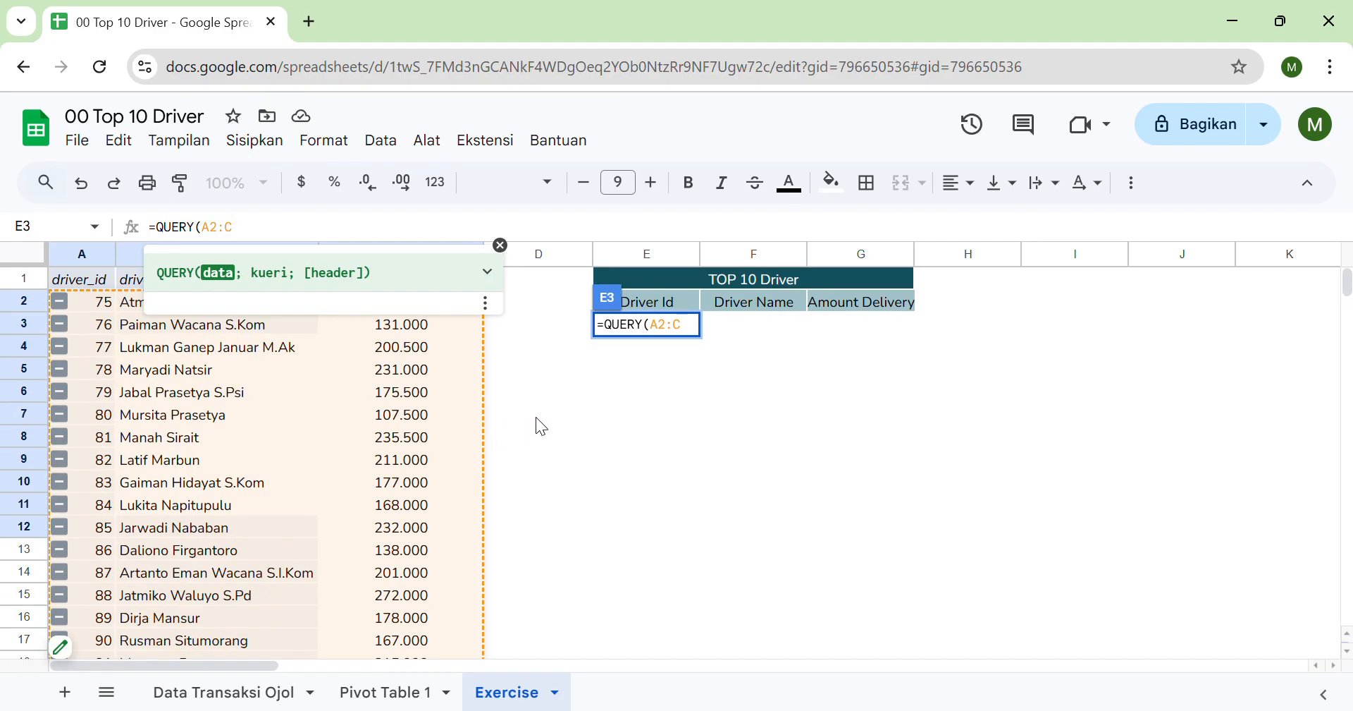
{"action": "left_click", "coordinate": [702, 332]}
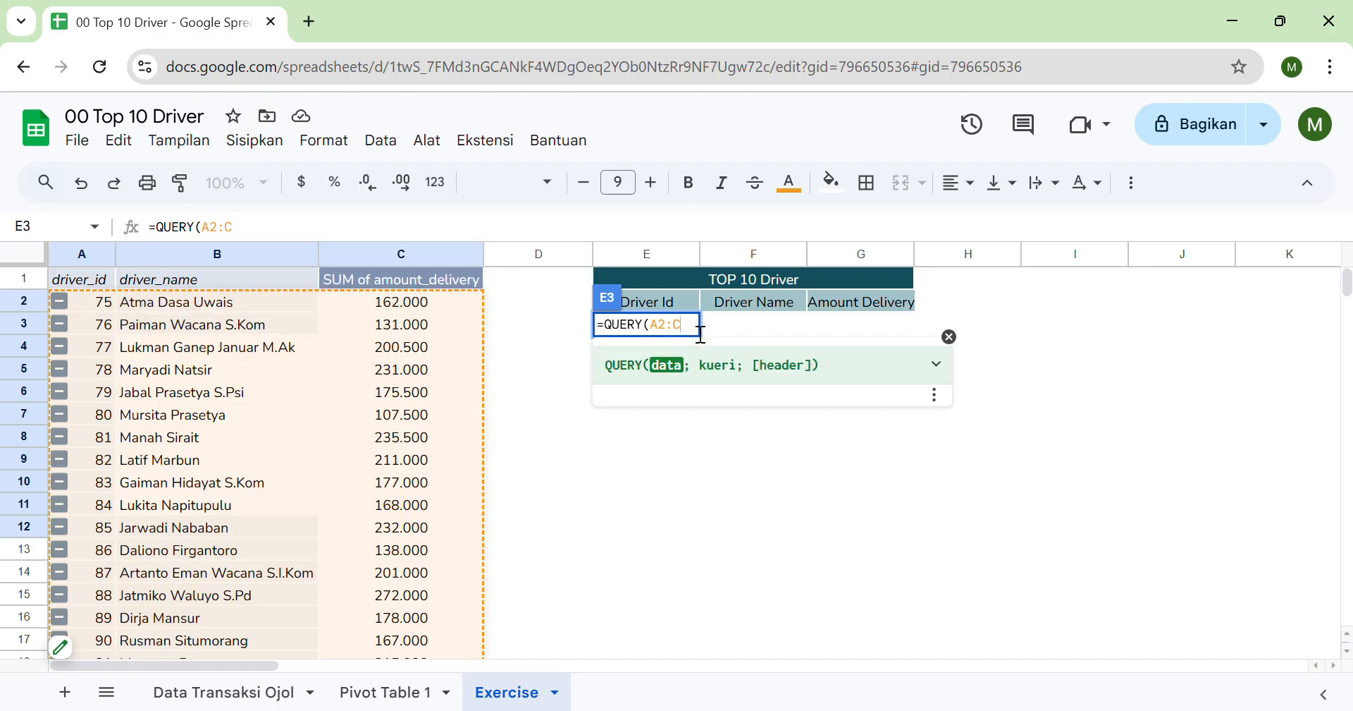
{"action": "key", "text": "F4"}
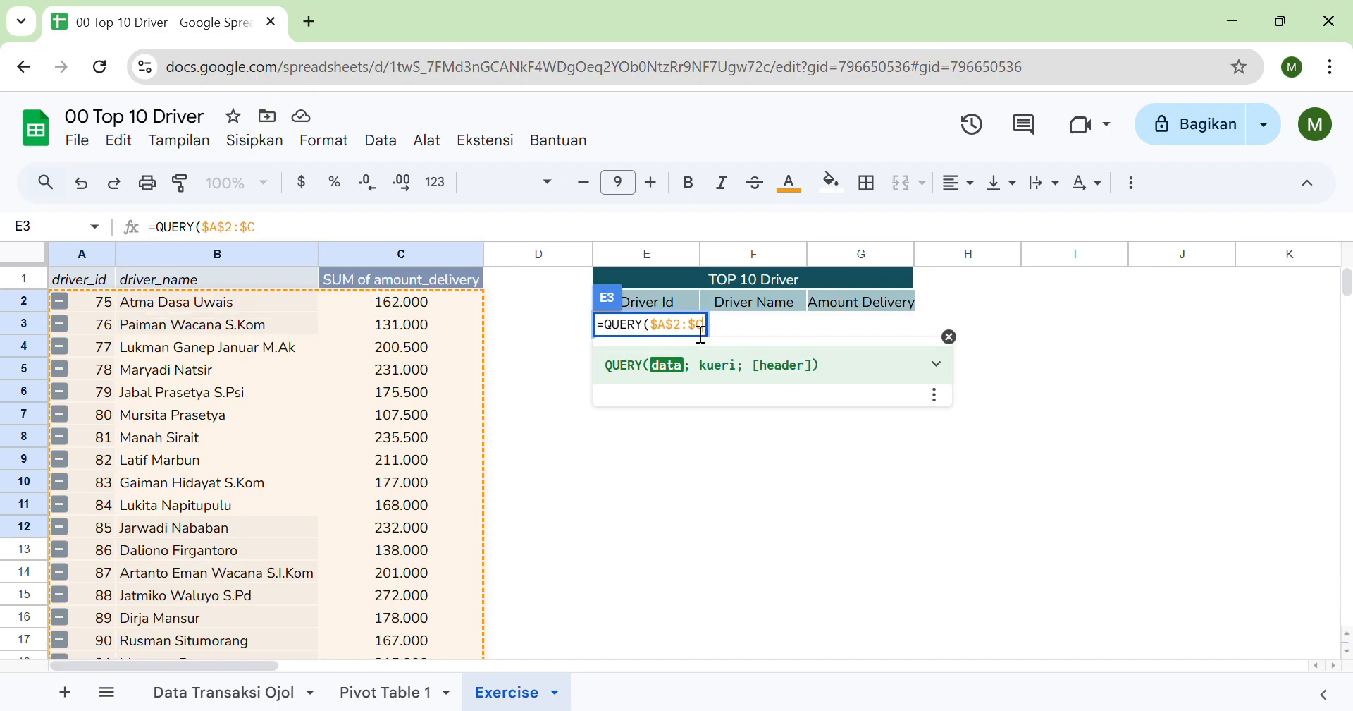
{"action": "type", "text": ";"}
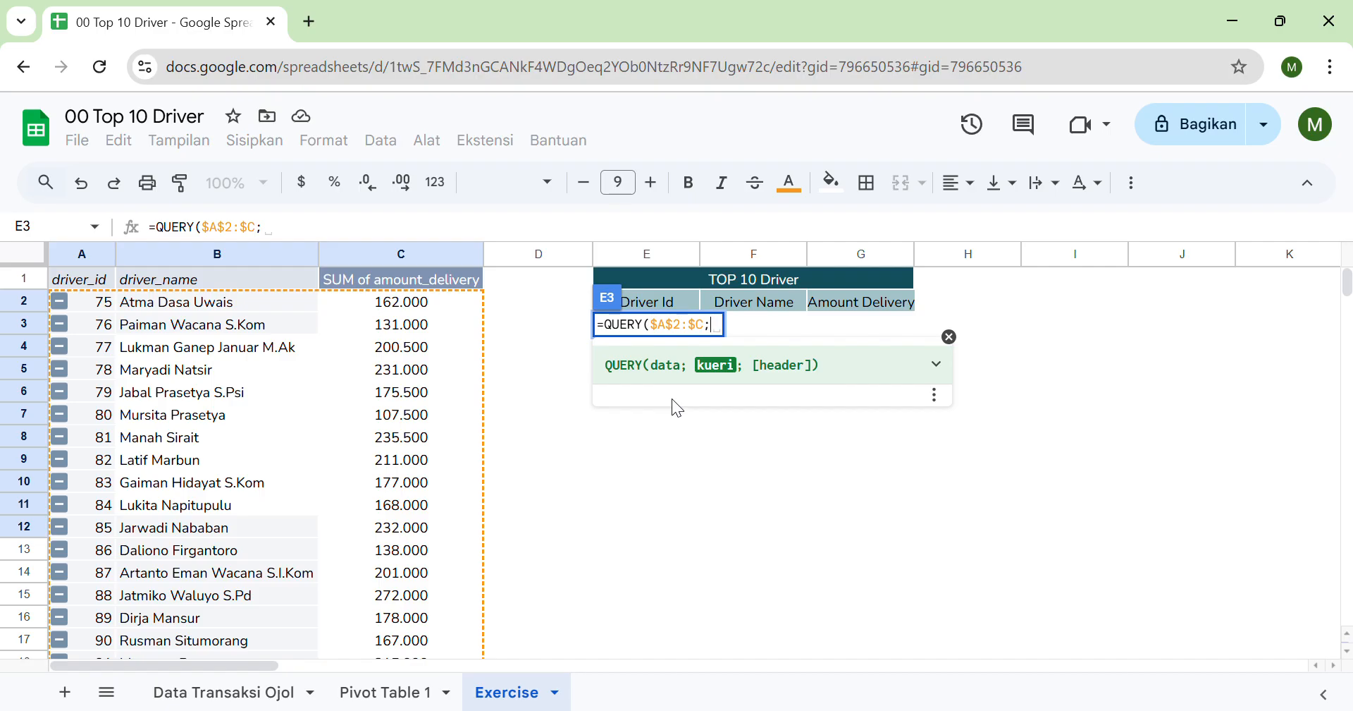
Complete the E3 formula with the query "select A,B,C order by C desc limit 10" and enter it.
{"action": "type", "text": "\""}
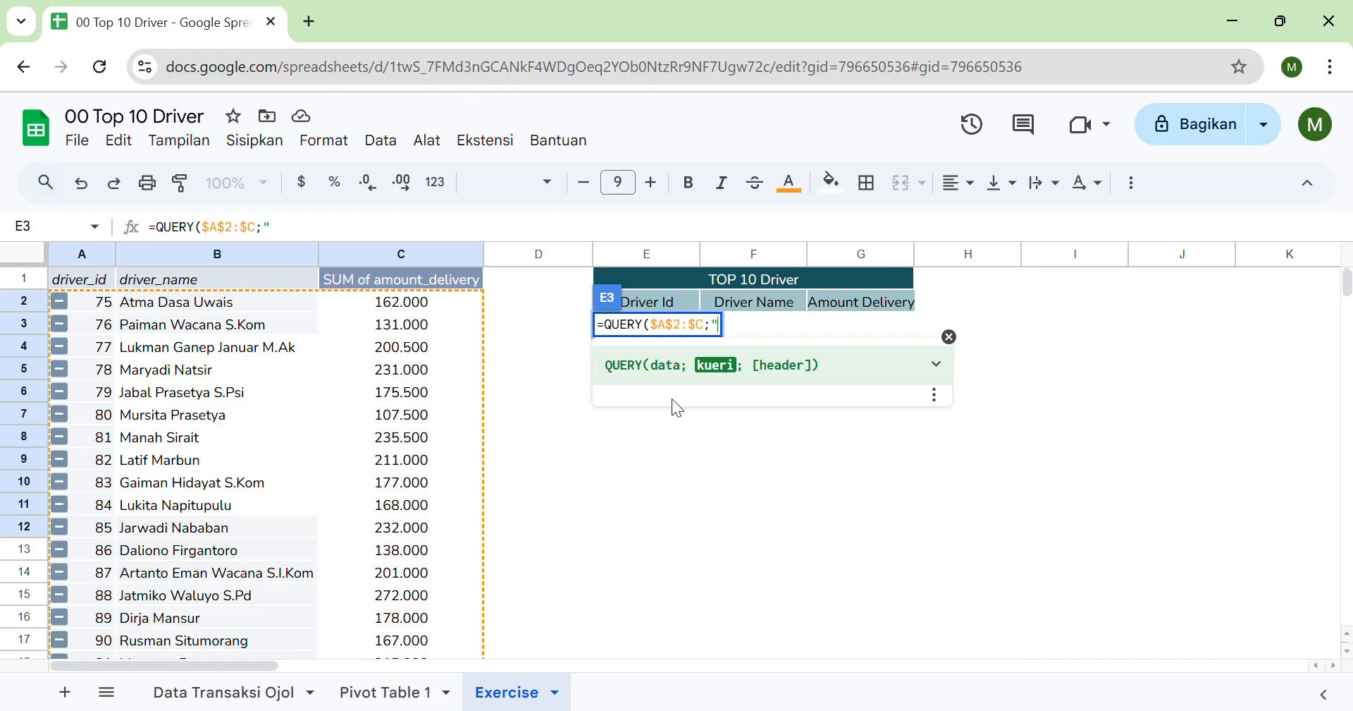
{"action": "type", "text": "select"}
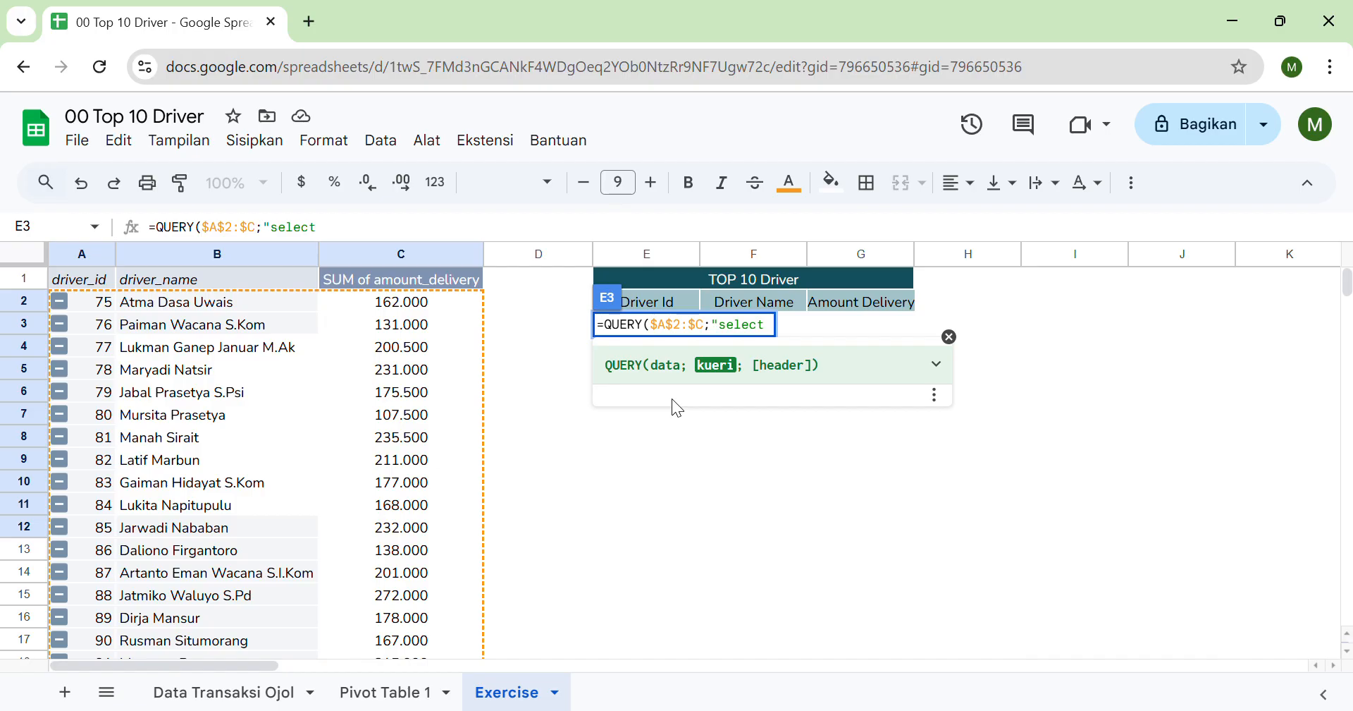
{"action": "type", "text": " A,B,C"}
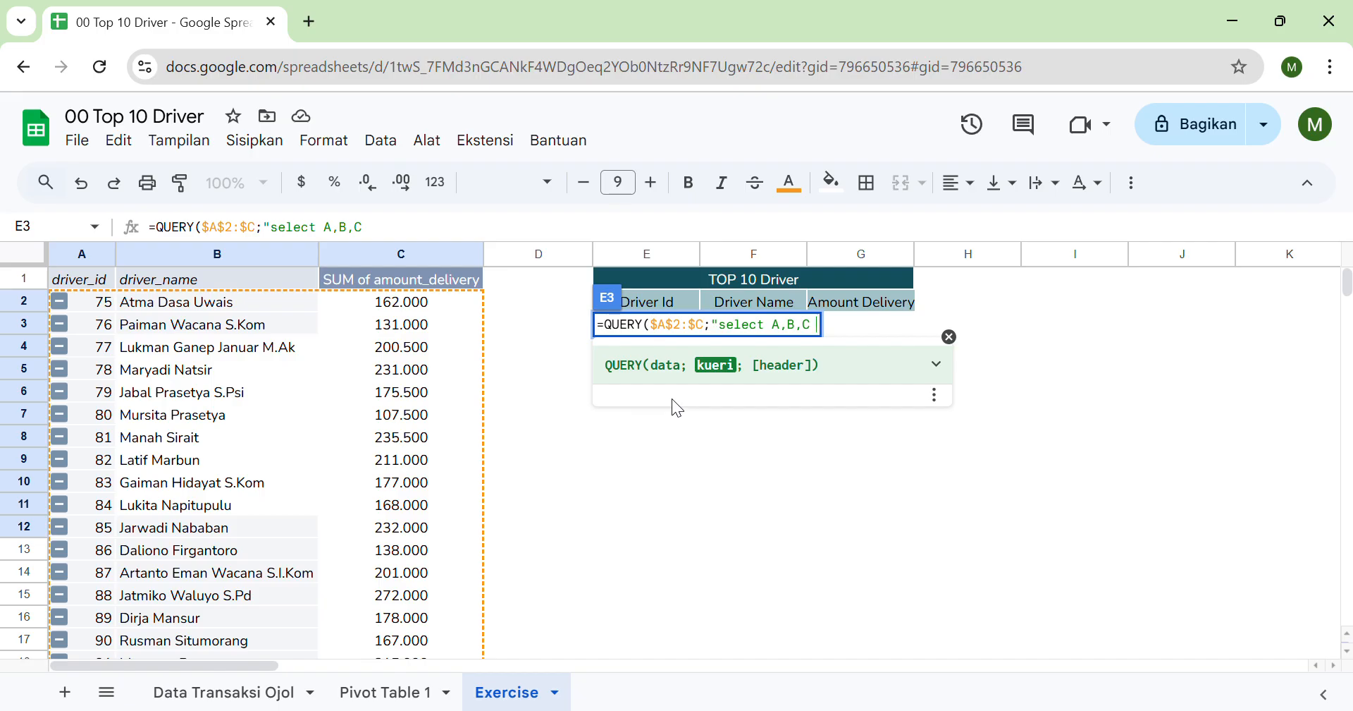
{"action": "type", "text": "ordey"}
{"action": "key", "text": "BackSpace"}
{"action": "type", "text": "r by"}
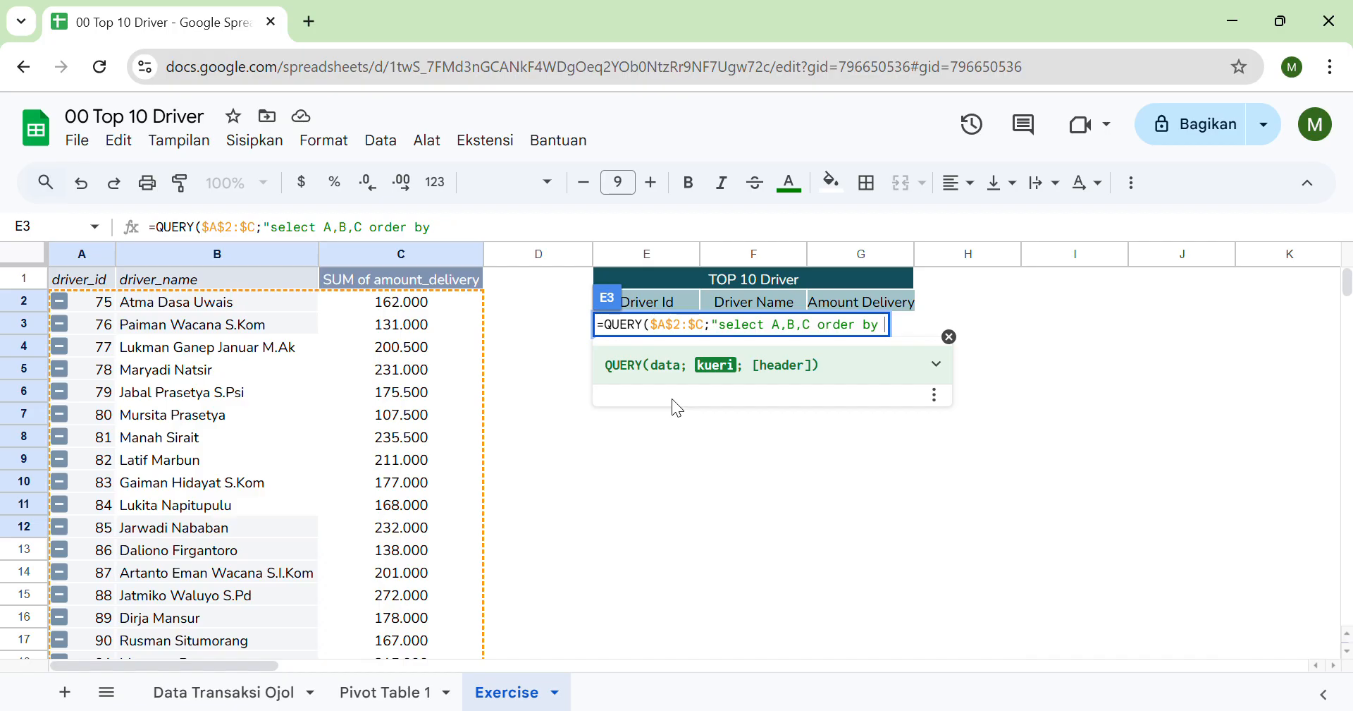
{"action": "type", "text": "C"}
{"action": "type", "text": " lim"}
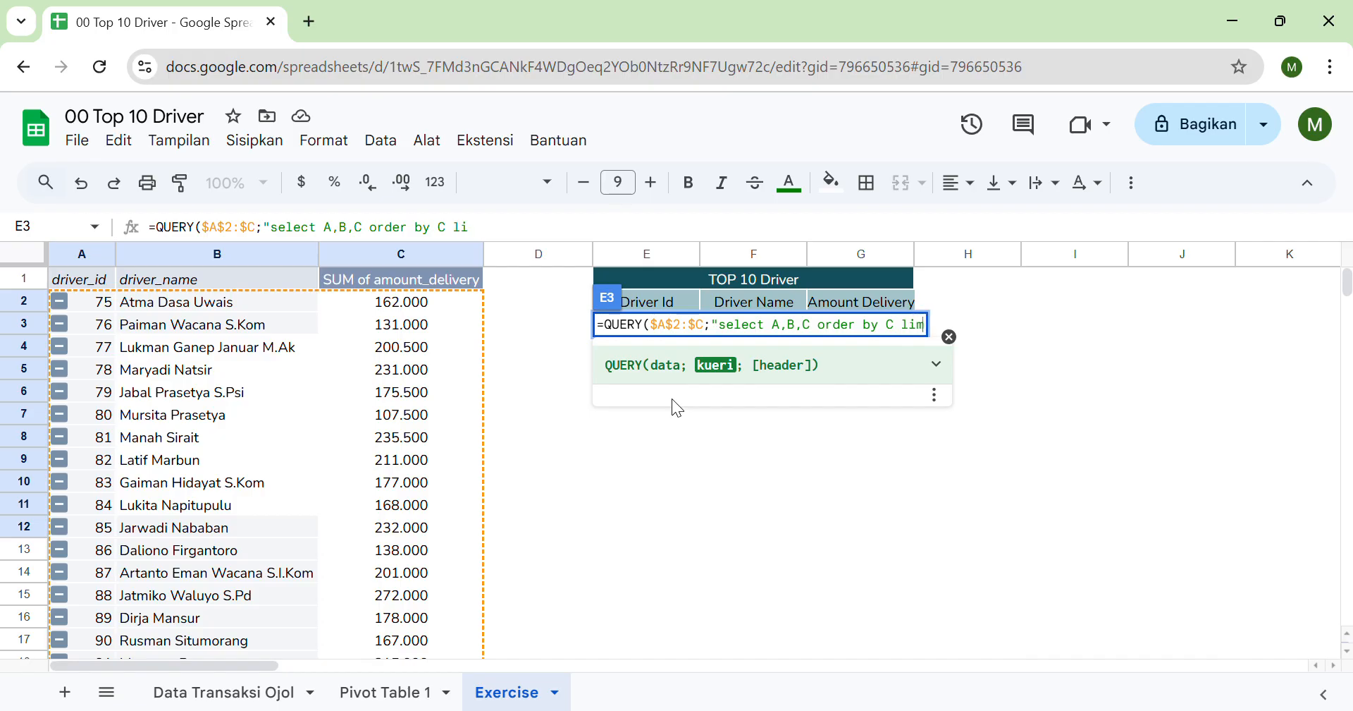
{"action": "type", "text": "it 10"}
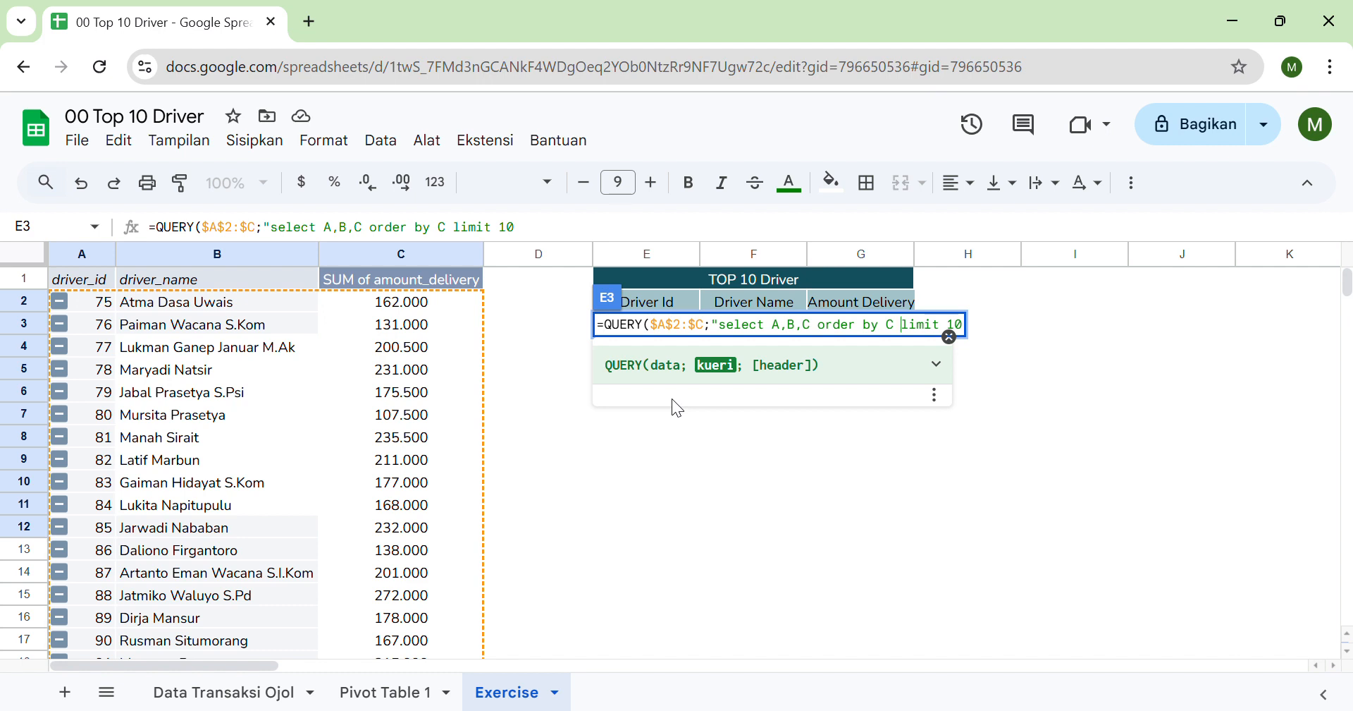
{"action": "type", "text": "desc"}
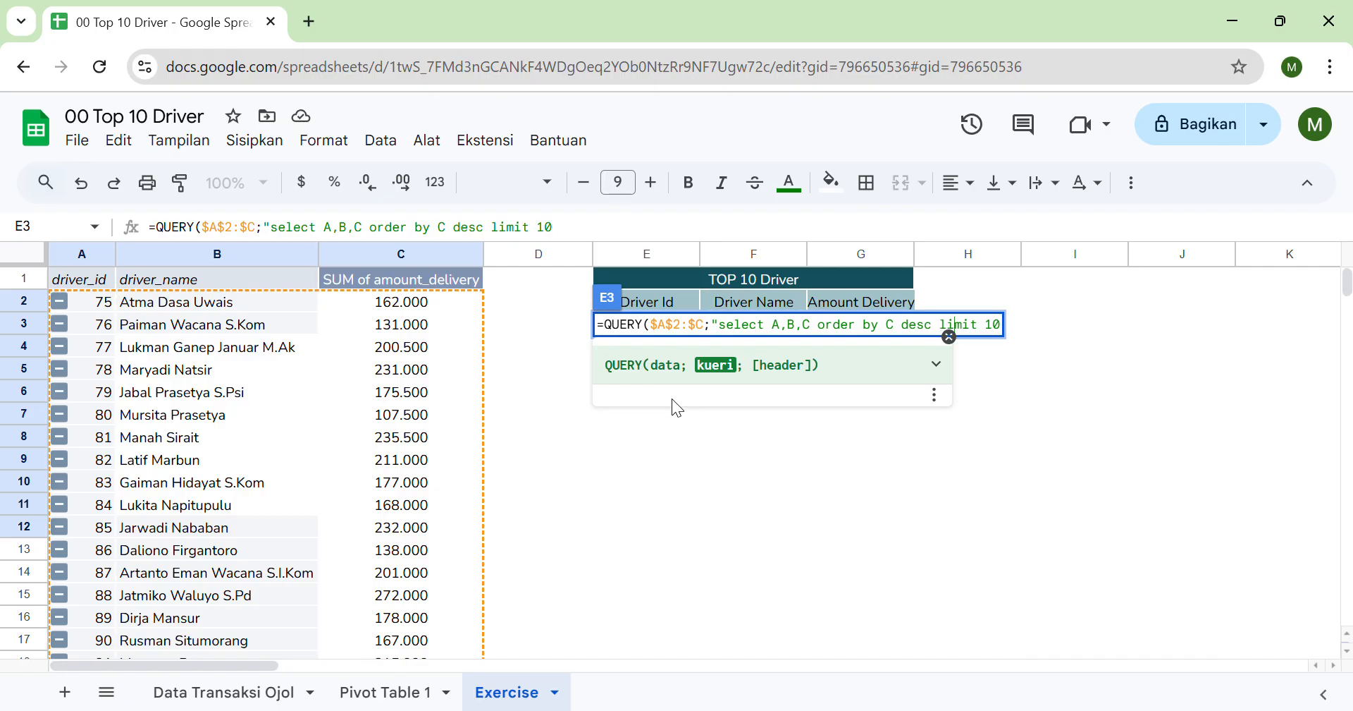
{"action": "type", "text": "\")"}
{"action": "key", "text": "Return"}
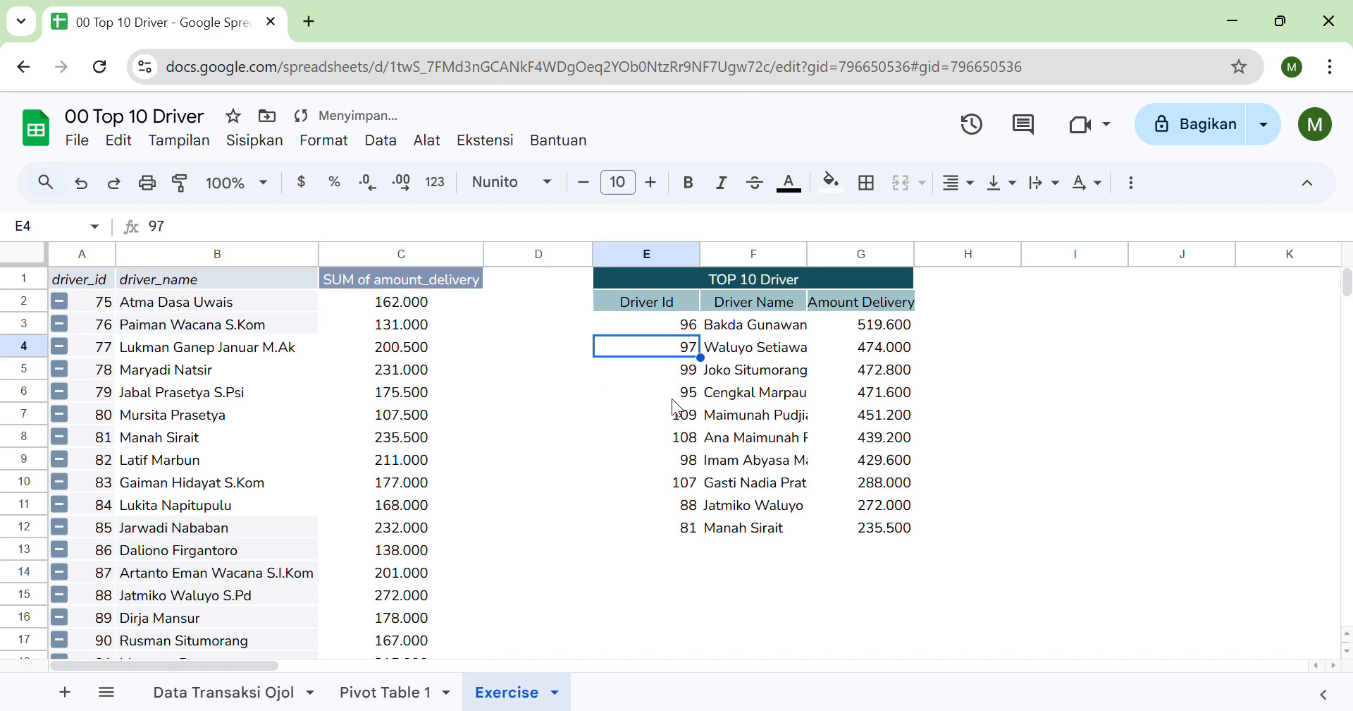
Look over the ranking rows and fit the width of the Driver Name column F to its contents.
{"action": "scroll", "coordinate": [864, 387], "scroll_direction": "right", "scroll_amount": 2}
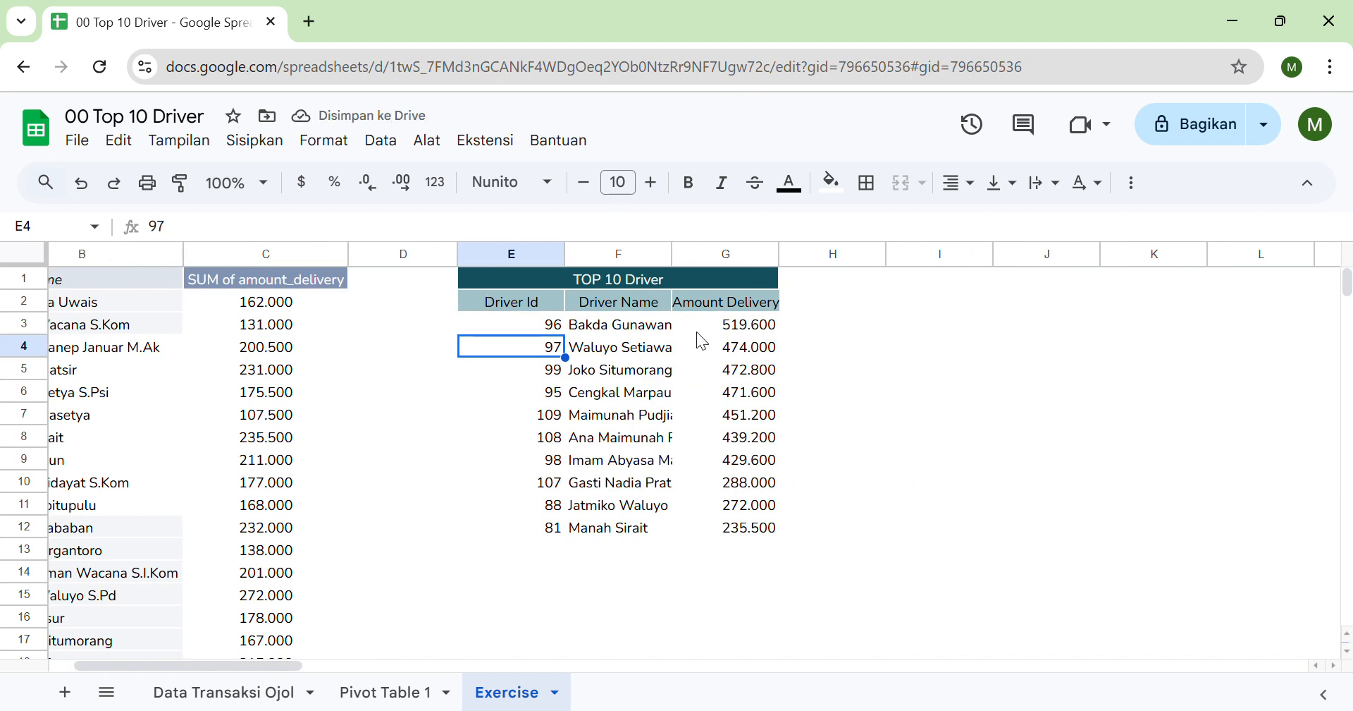
{"action": "left_click", "coordinate": [662, 334]}
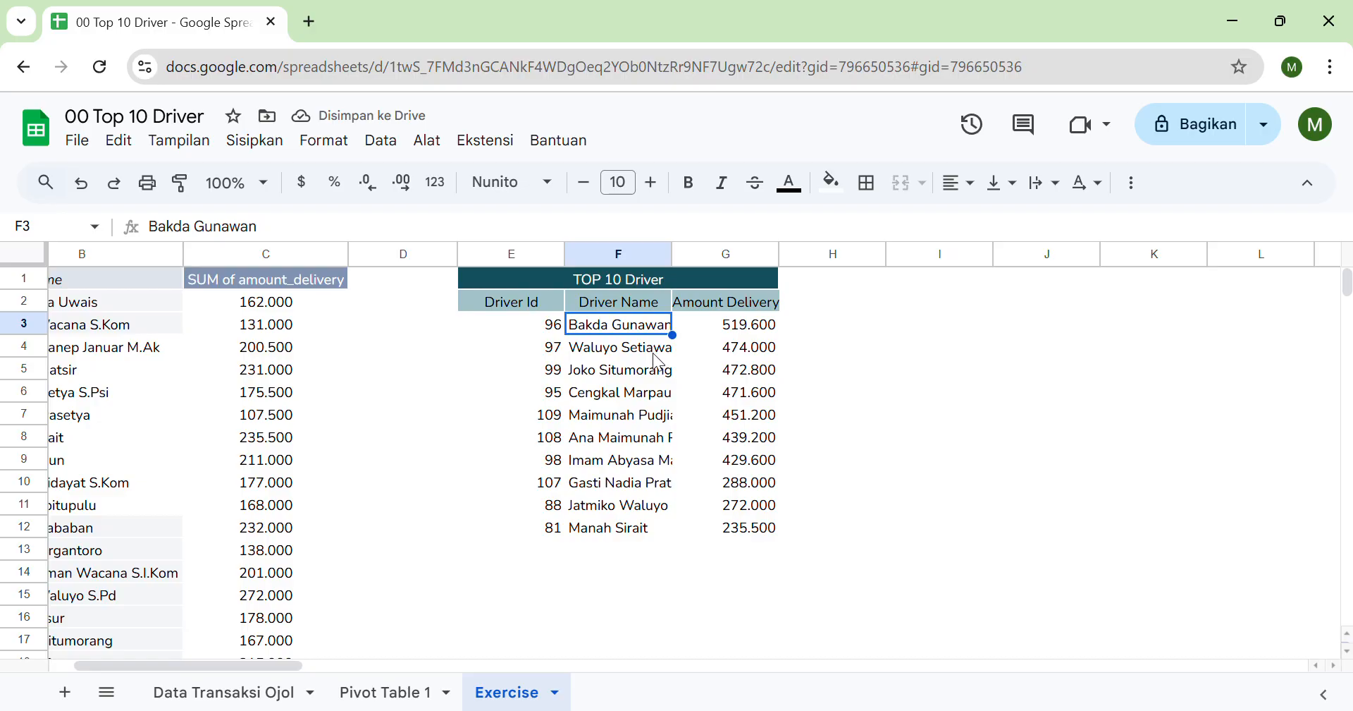
{"action": "left_click", "coordinate": [645, 527]}
{"action": "left_click", "coordinate": [740, 328]}
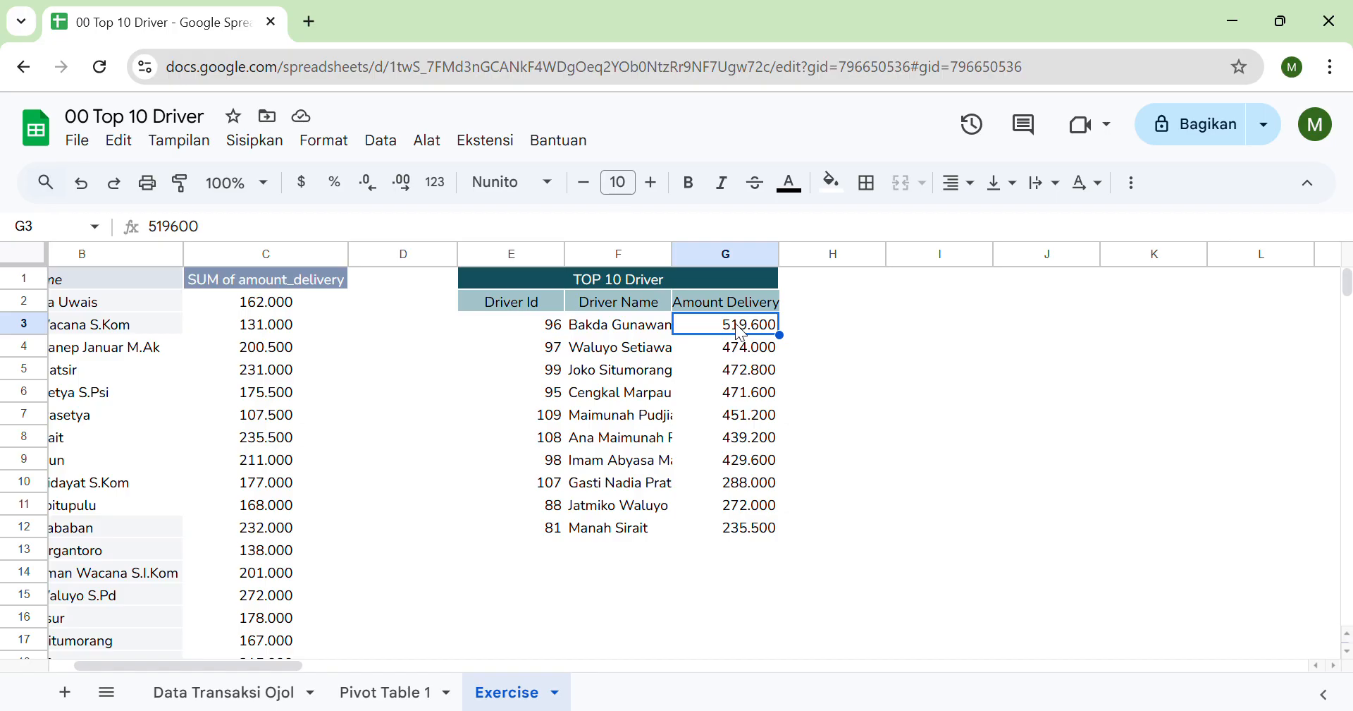
{"action": "scroll", "coordinate": [740, 332], "scroll_direction": "right", "scroll_amount": 2}
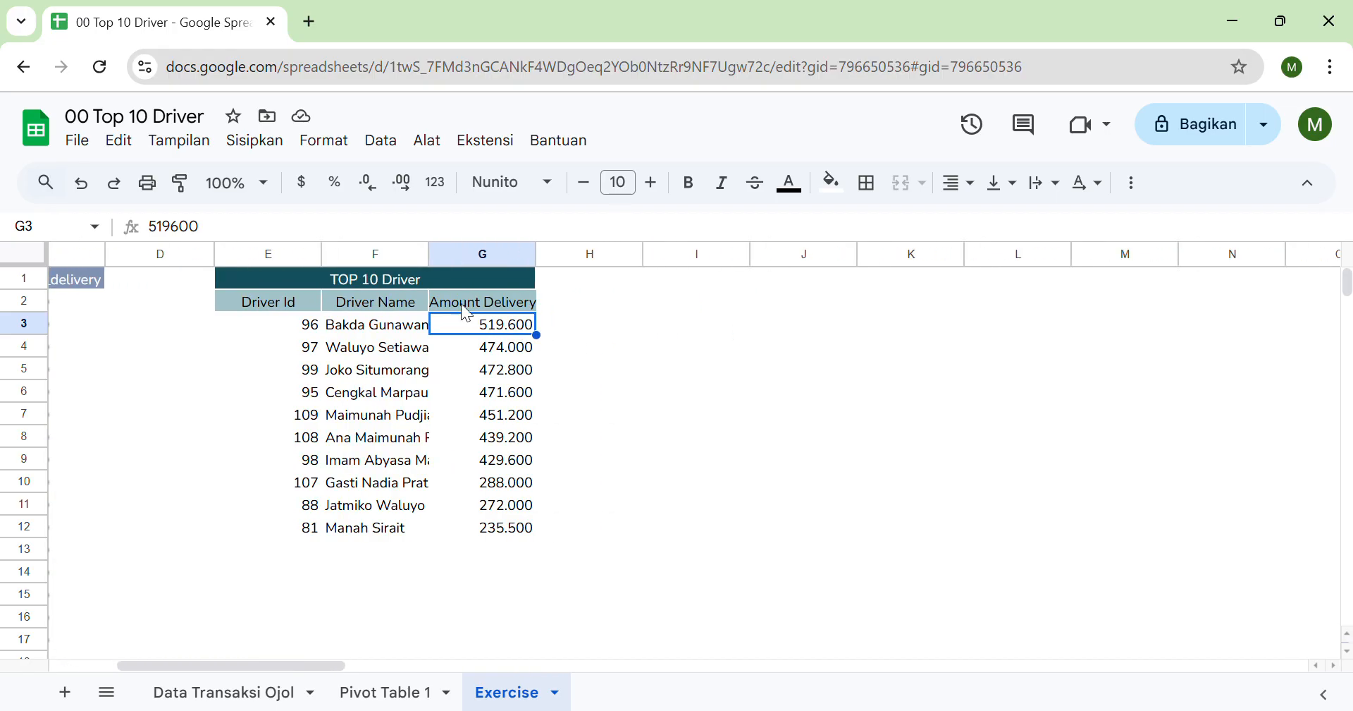
{"action": "left_click", "coordinate": [296, 255]}
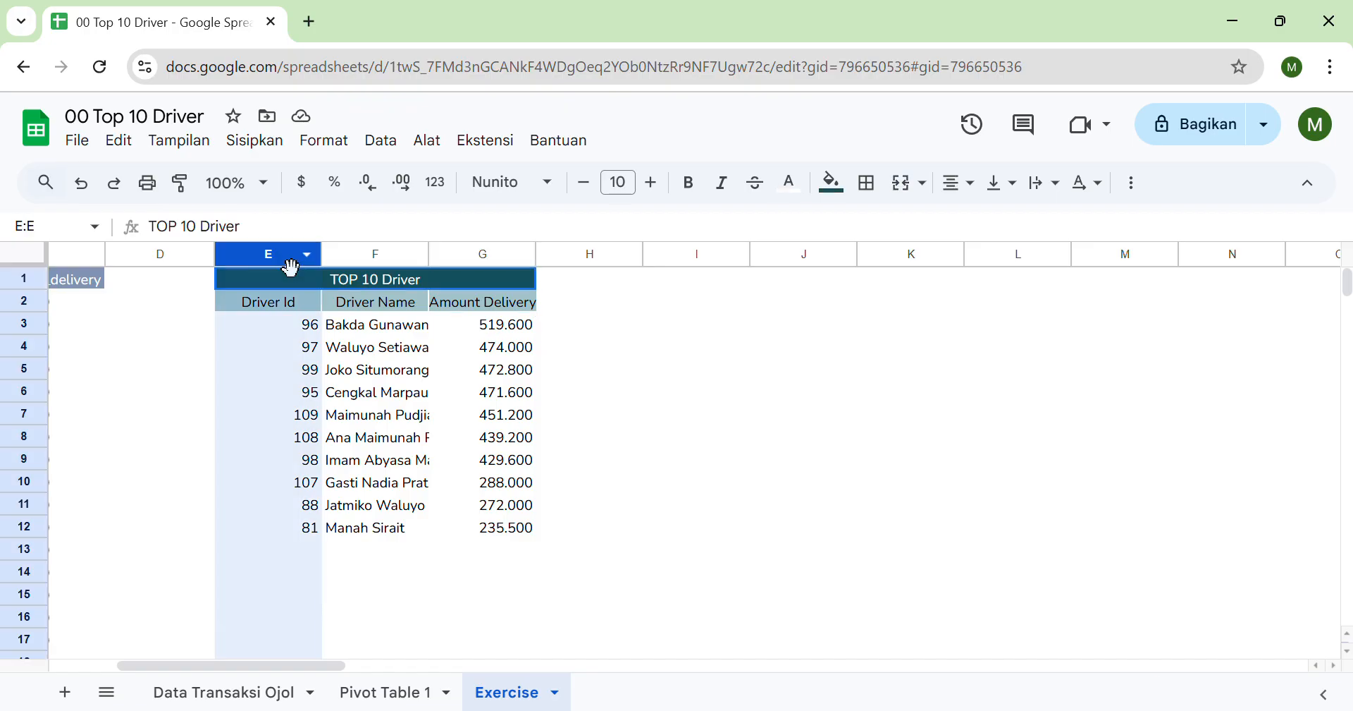
{"action": "double_click", "coordinate": [431, 255]}
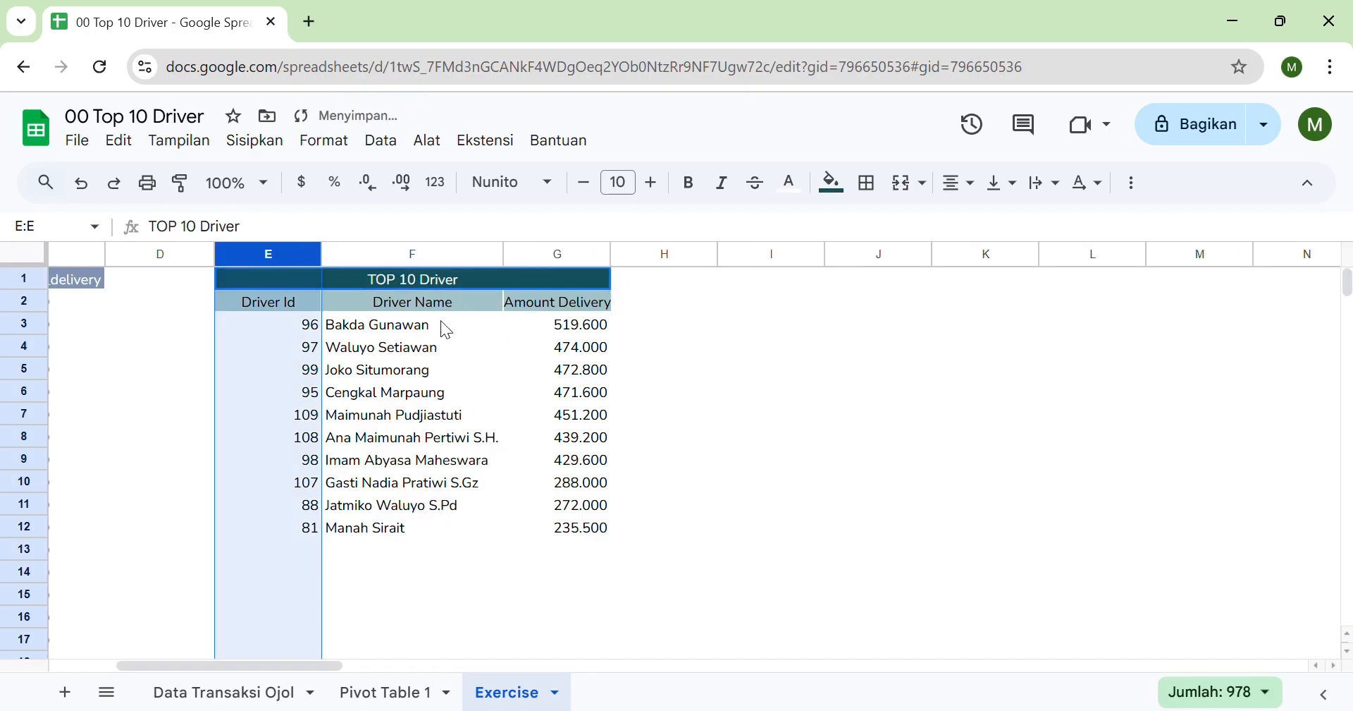
Left-align the driver IDs in E3:E12 of the TOP 10 Driver table.
{"action": "left_click", "coordinate": [958, 195]}
{"action": "left_click", "coordinate": [818, 303]}
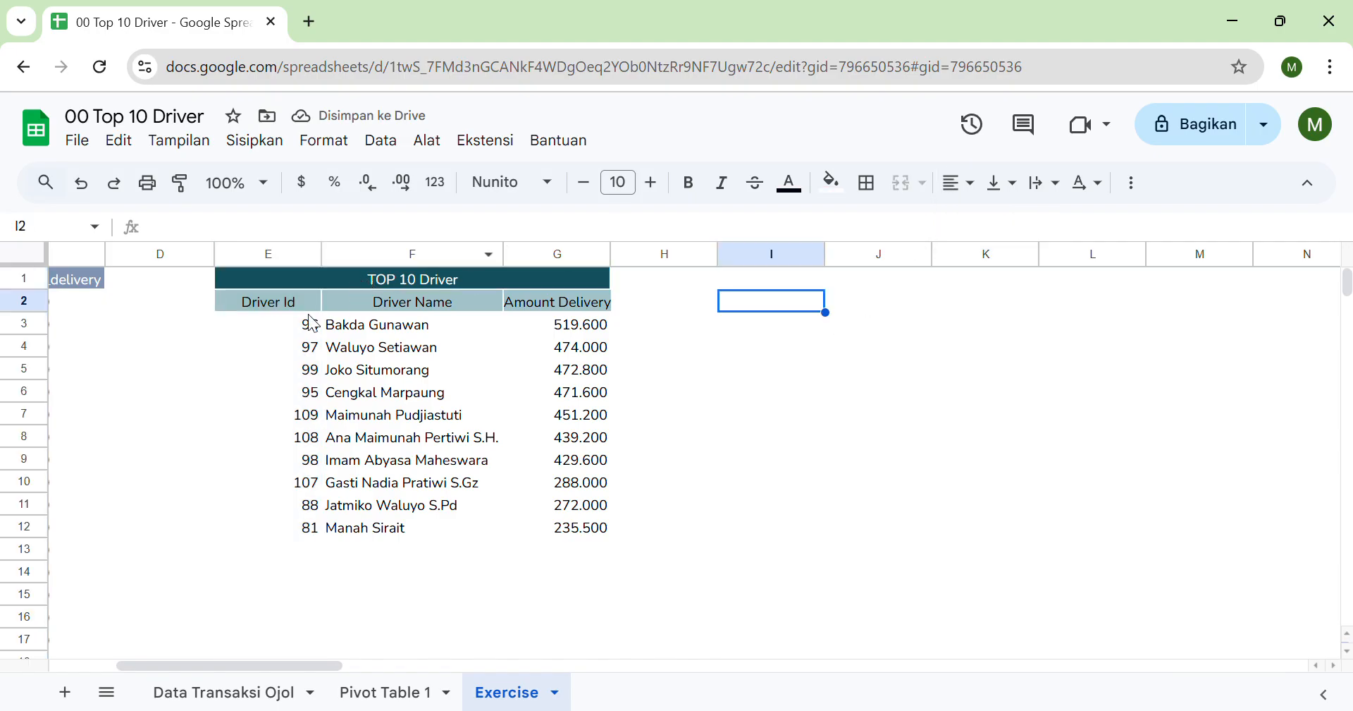
{"action": "left_click", "coordinate": [273, 332]}
{"action": "key", "text": "ctrl+shift+Down"}
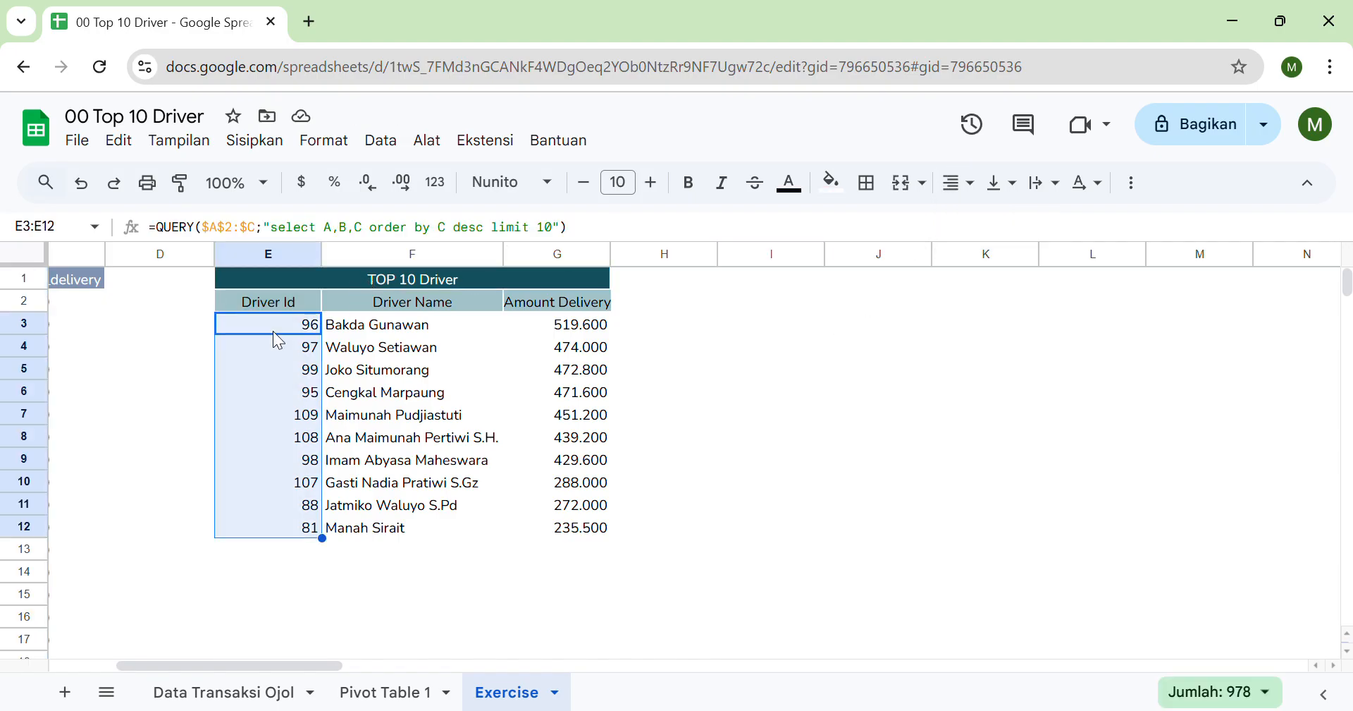
{"action": "left_click", "coordinate": [971, 189]}
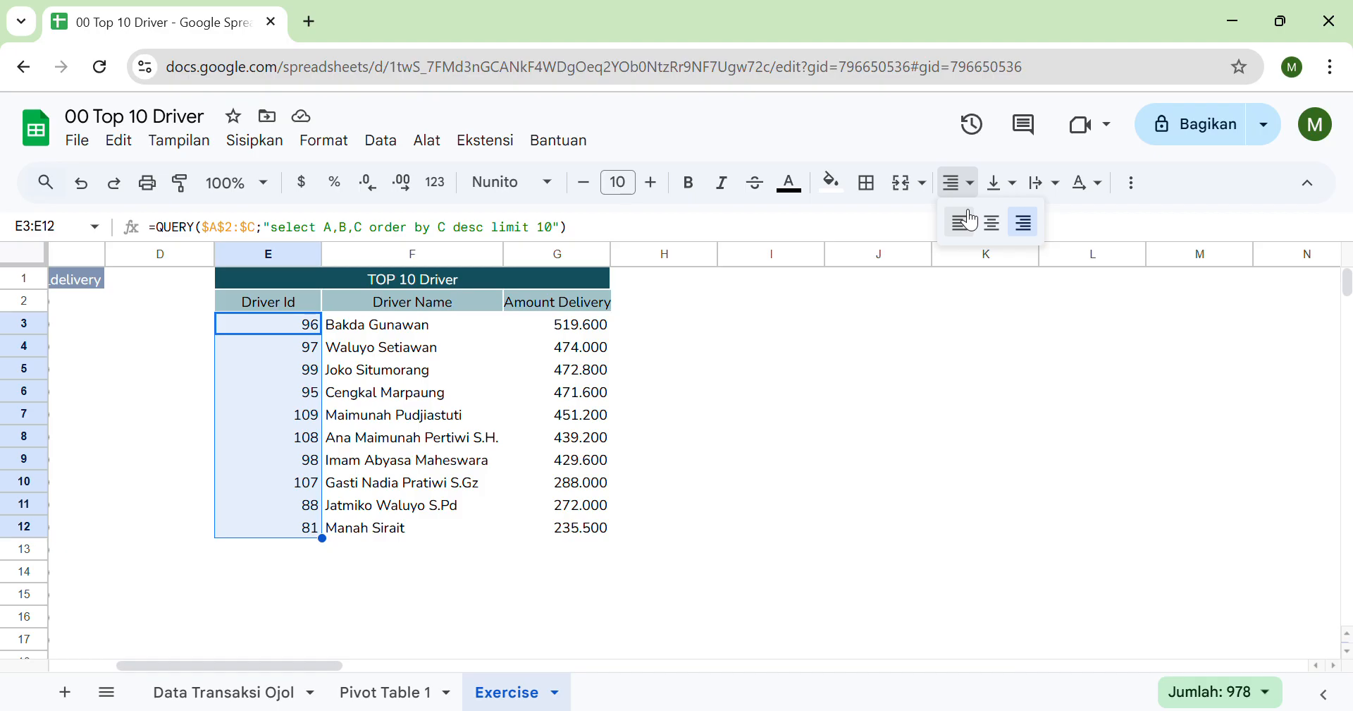
{"action": "left_click", "coordinate": [958, 220]}
{"action": "left_click", "coordinate": [794, 356]}
Insert a chart on the Exercise sheet with the empty cell I1 selected.
{"action": "scroll", "coordinate": [796, 365], "scroll_direction": "right", "scroll_amount": 2}
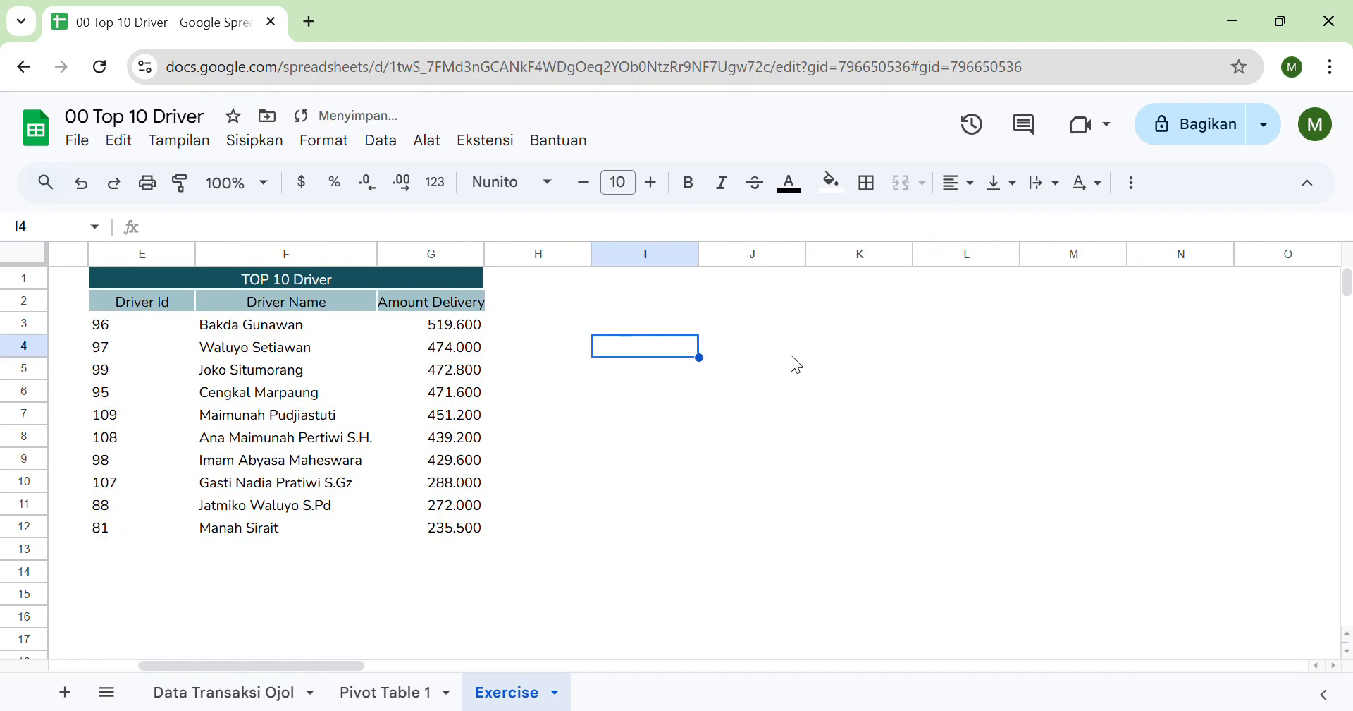
{"action": "left_click", "coordinate": [652, 282]}
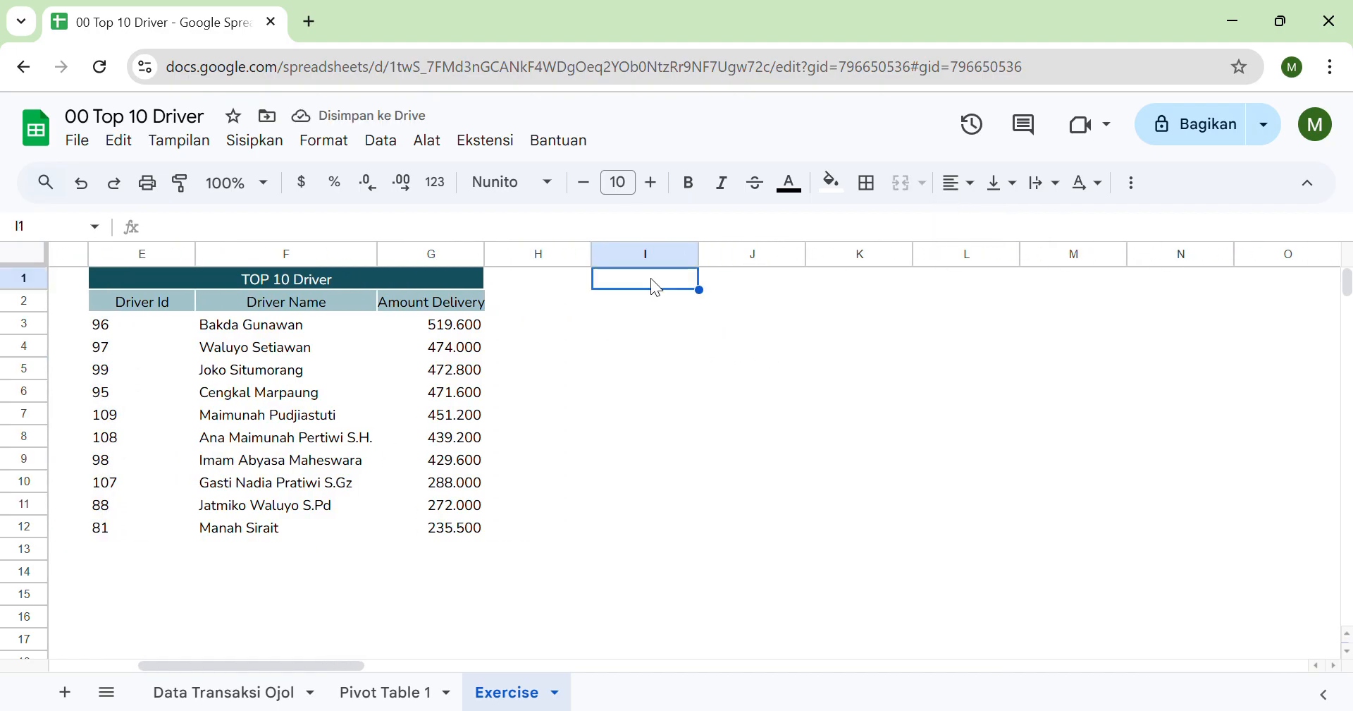
{"action": "left_click", "coordinate": [289, 159]}
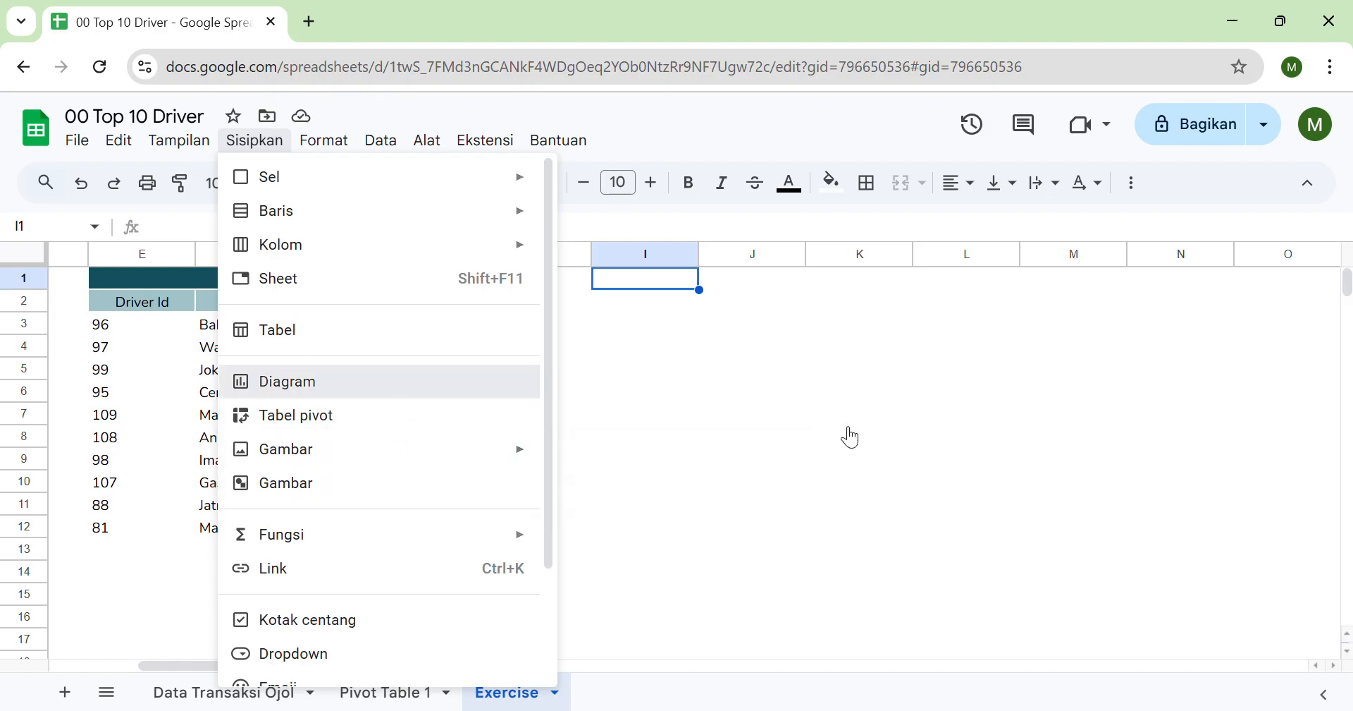
{"action": "left_click", "coordinate": [539, 382]}
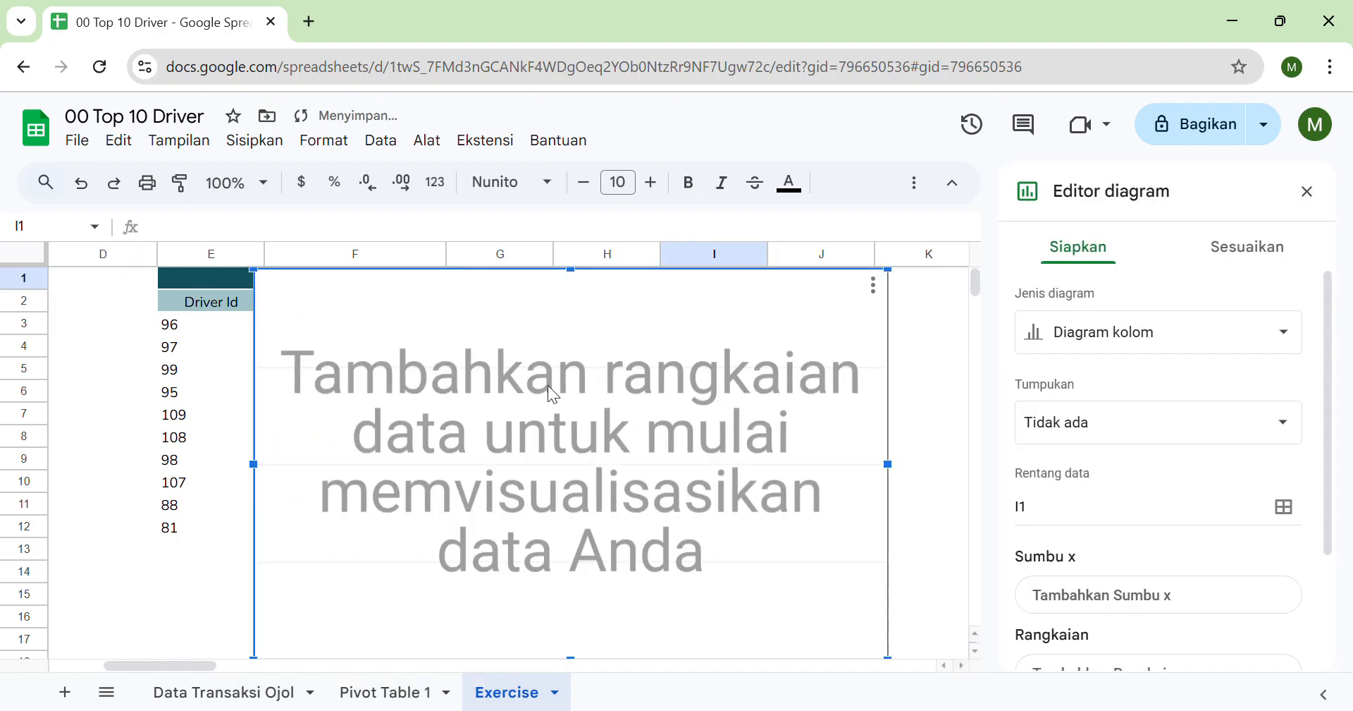
Change the new chart's type to a stacked bar chart (Diagram batang bertumpuk).
{"action": "left_click", "coordinate": [1114, 337]}
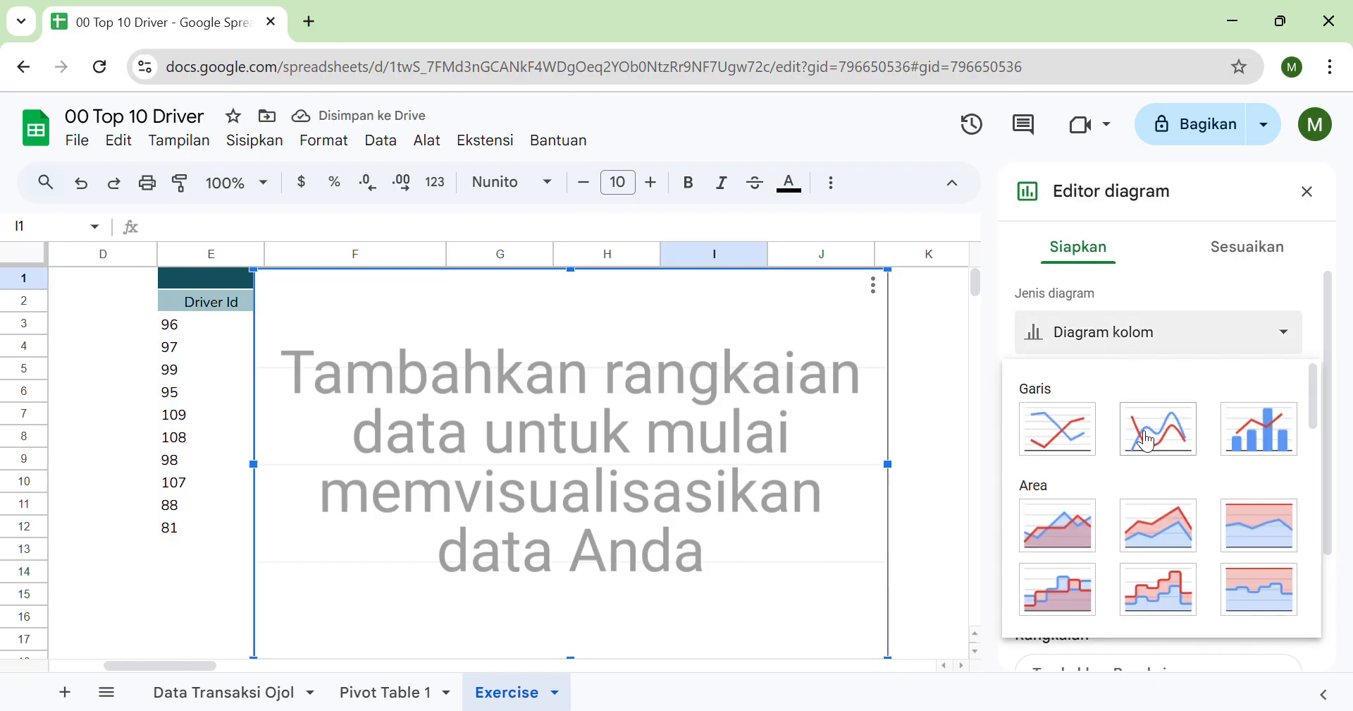
{"action": "scroll", "coordinate": [1142, 437], "scroll_direction": "down", "scroll_amount": 3}
{"action": "scroll", "coordinate": [1137, 433], "scroll_direction": "down", "scroll_amount": 3}
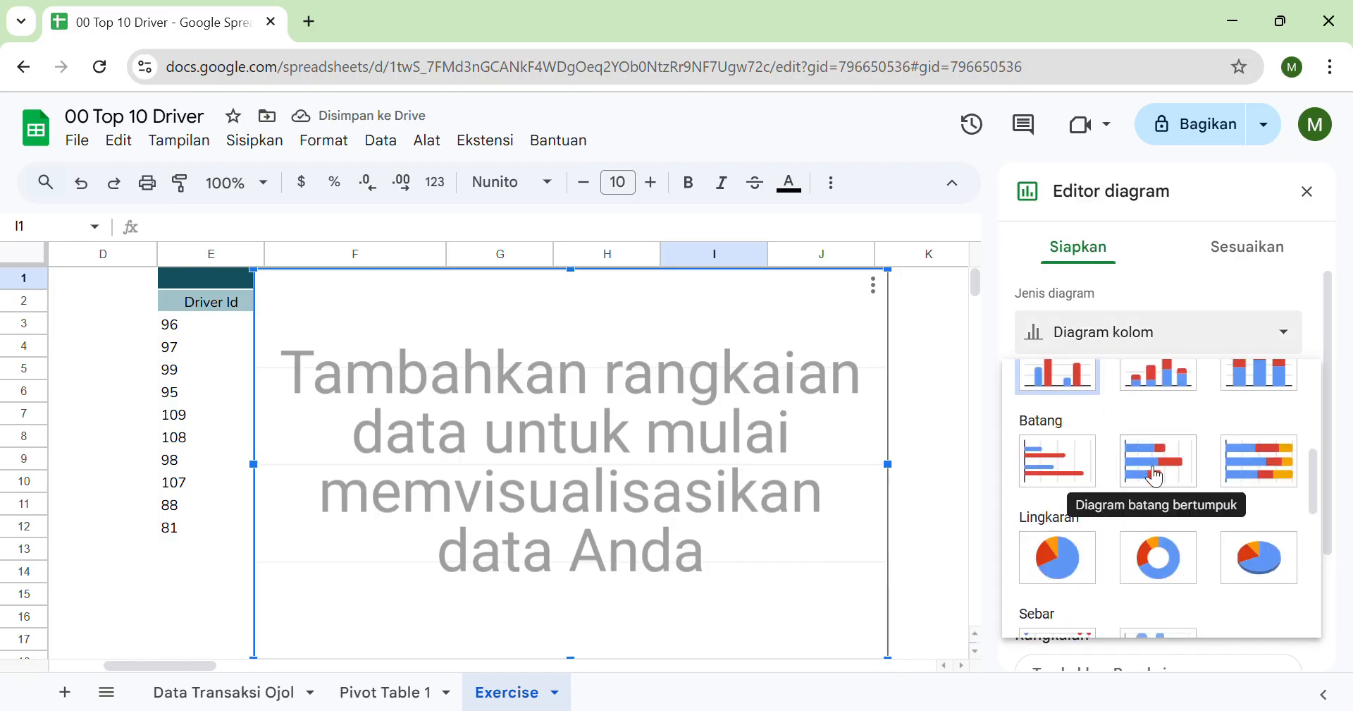
{"action": "left_click", "coordinate": [1154, 476]}
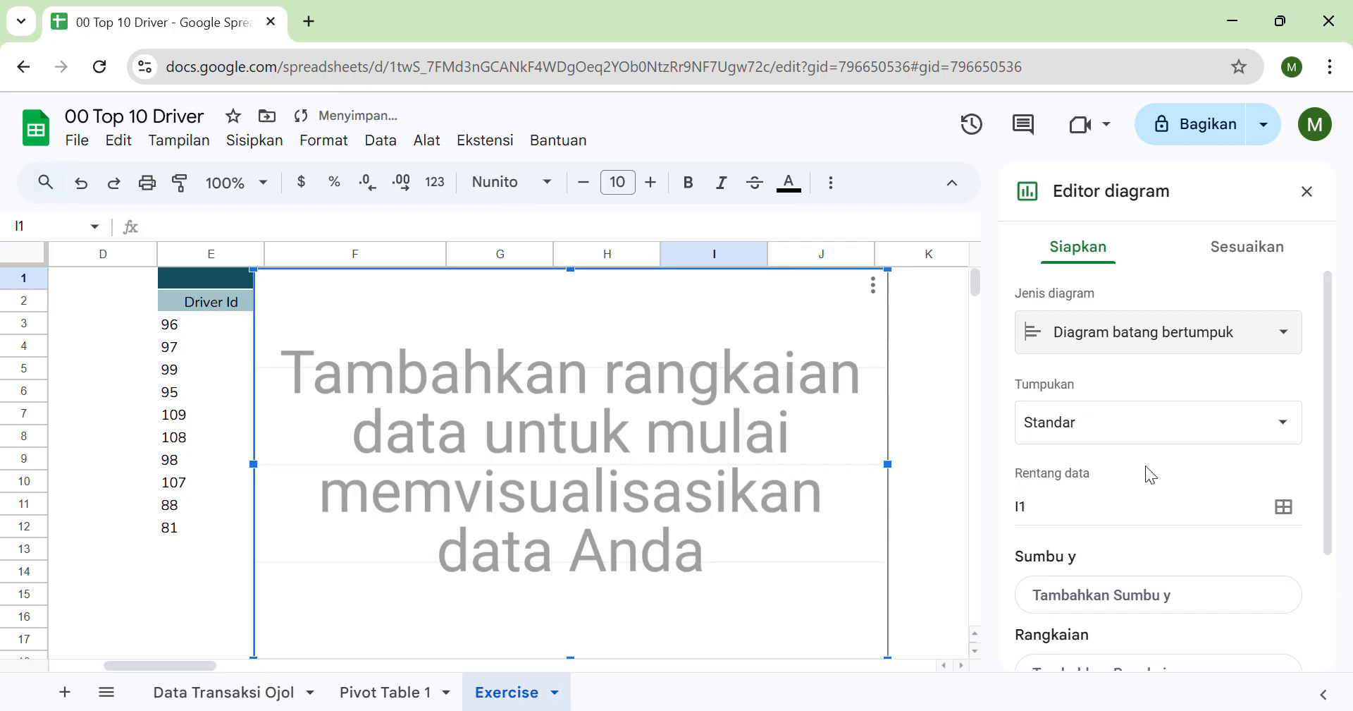
Set the chart's data range to E3:G12, the ten driver rows of the TOP 10 Driver table.
{"action": "scroll", "coordinate": [1099, 448], "scroll_direction": "down", "scroll_amount": 2}
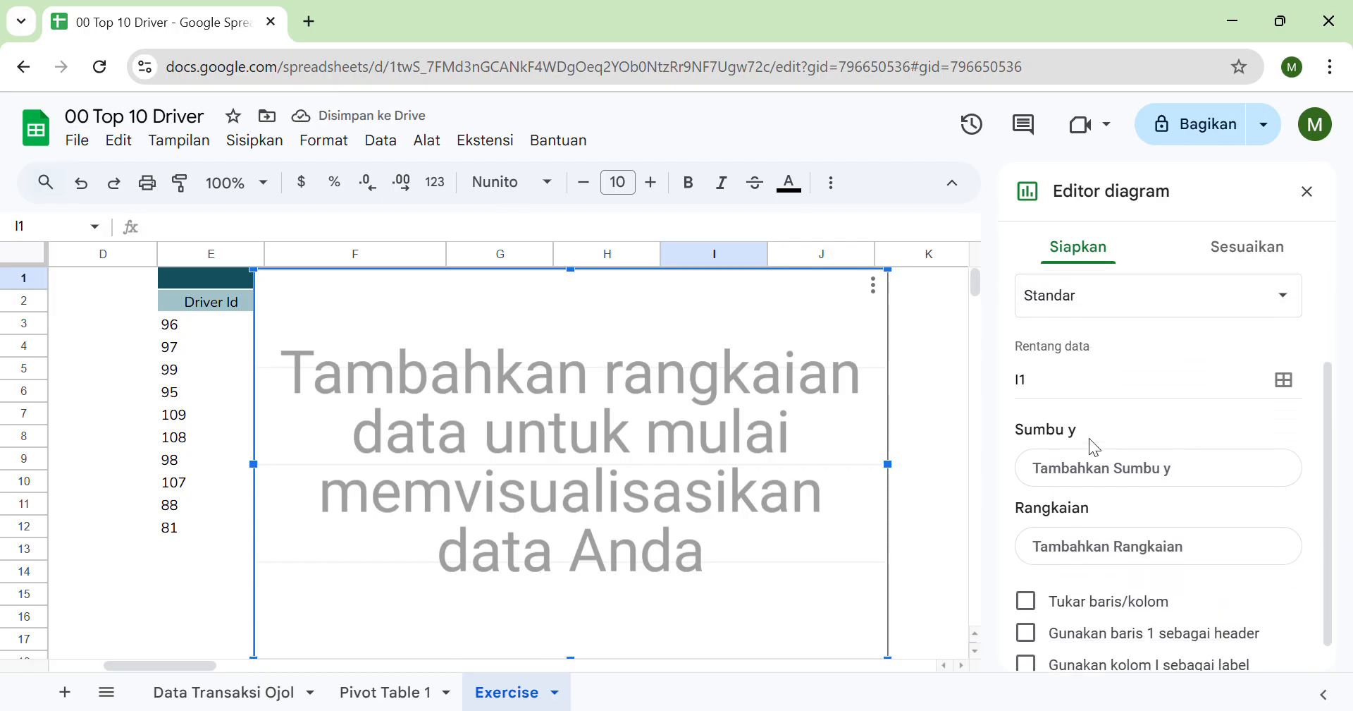
{"action": "left_click", "coordinate": [1284, 380]}
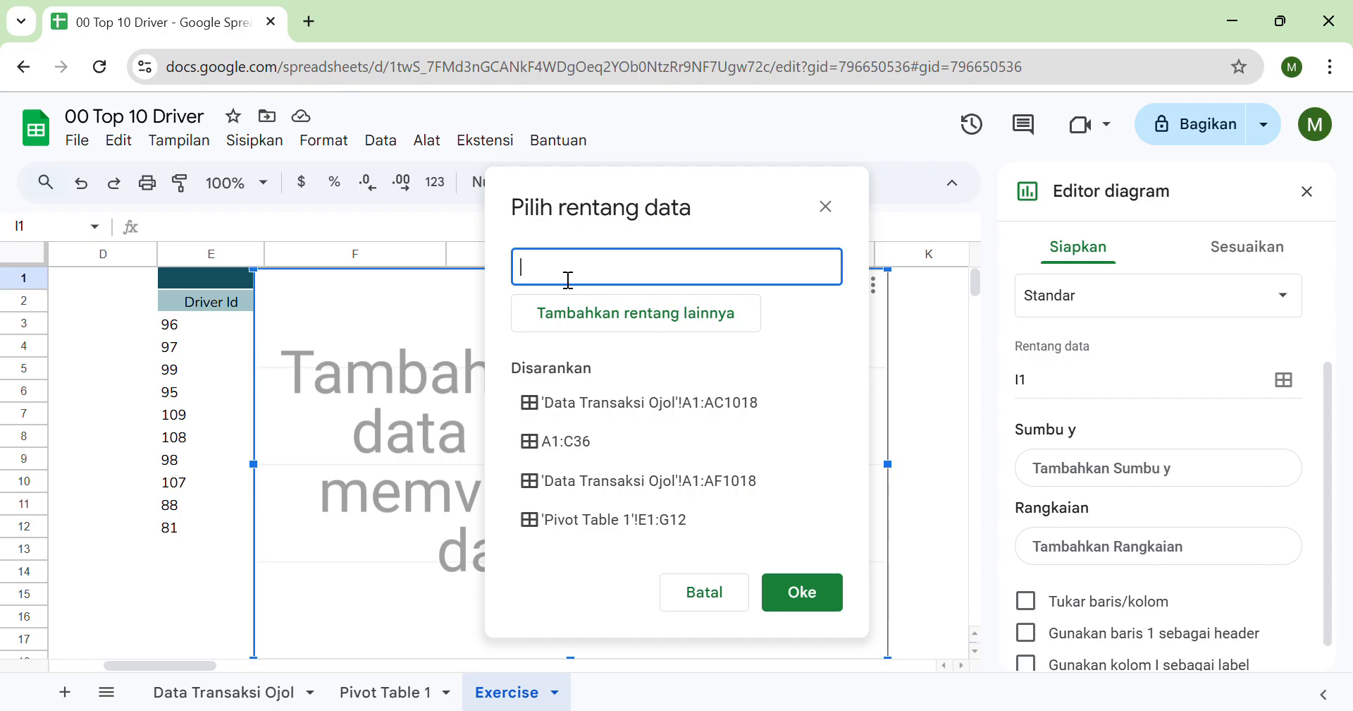
{"action": "left_click_drag", "start_coordinate": [206, 330], "coordinate": [485, 541]}
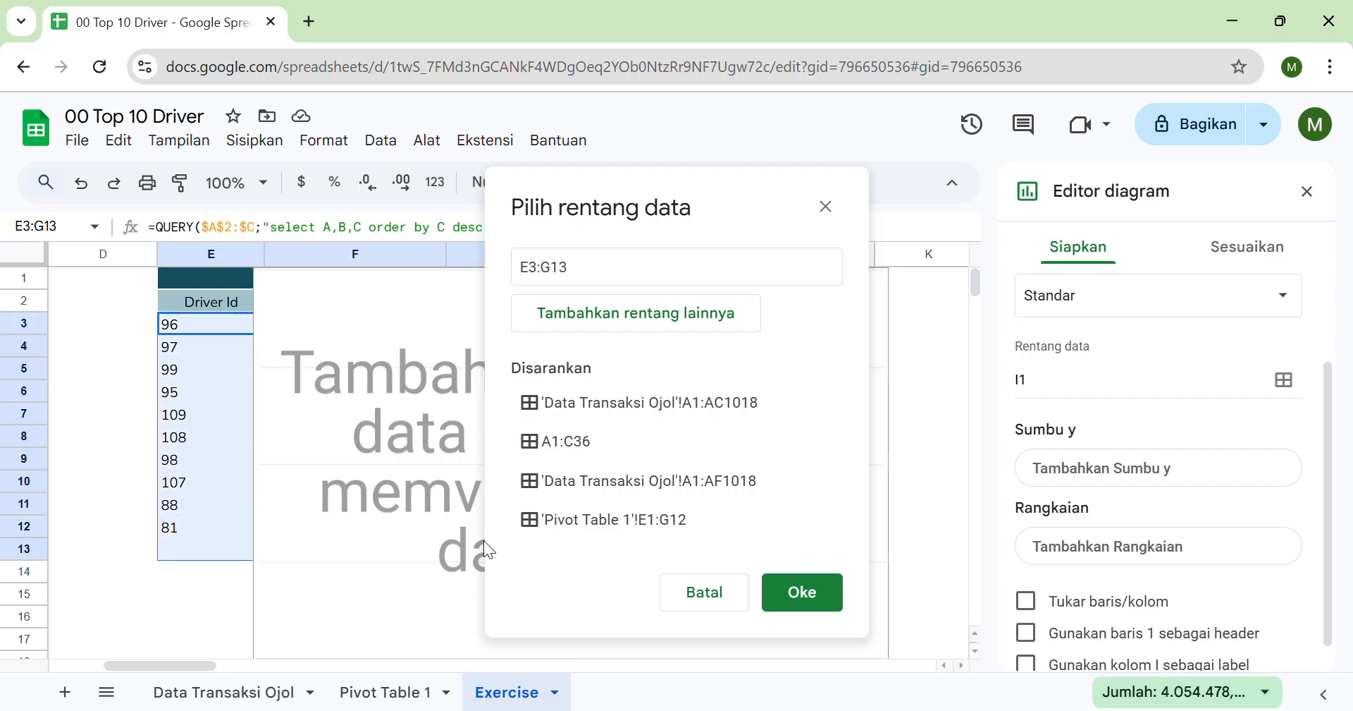
{"action": "left_click", "coordinate": [177, 389]}
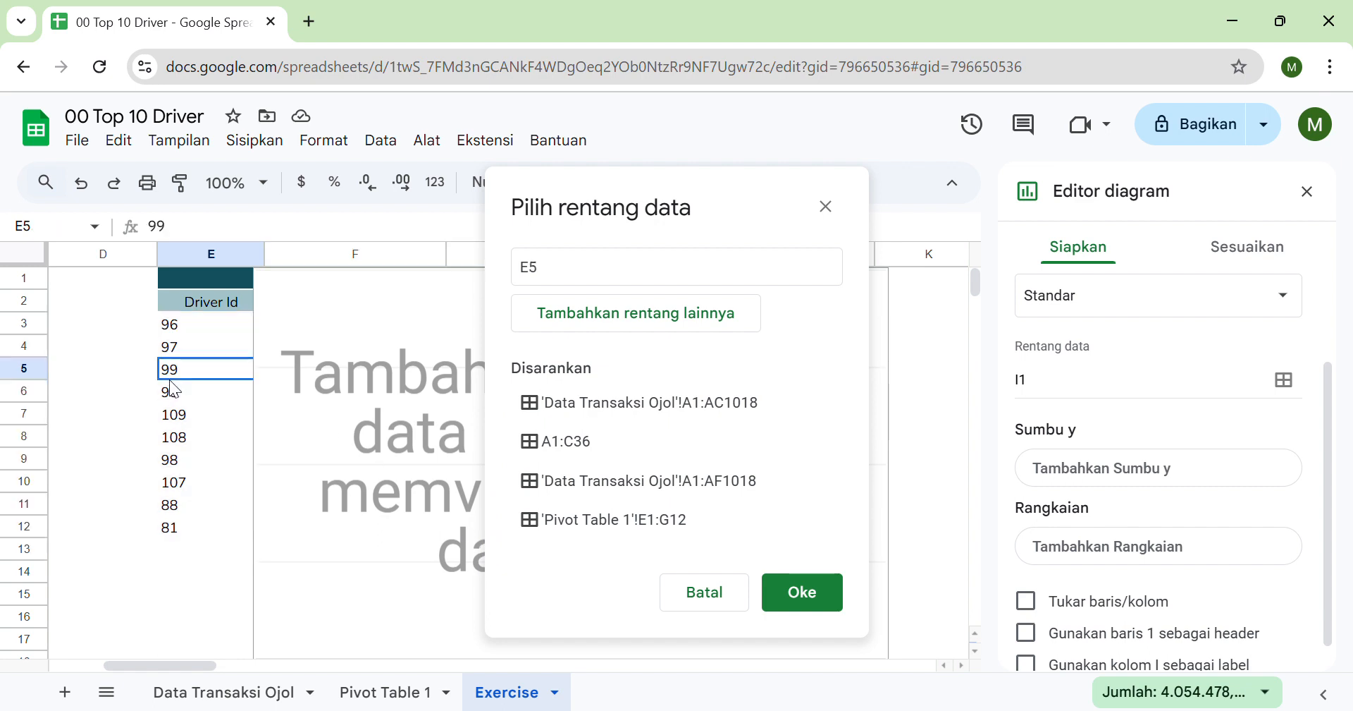
{"action": "left_click_drag", "start_coordinate": [189, 329], "coordinate": [466, 522]}
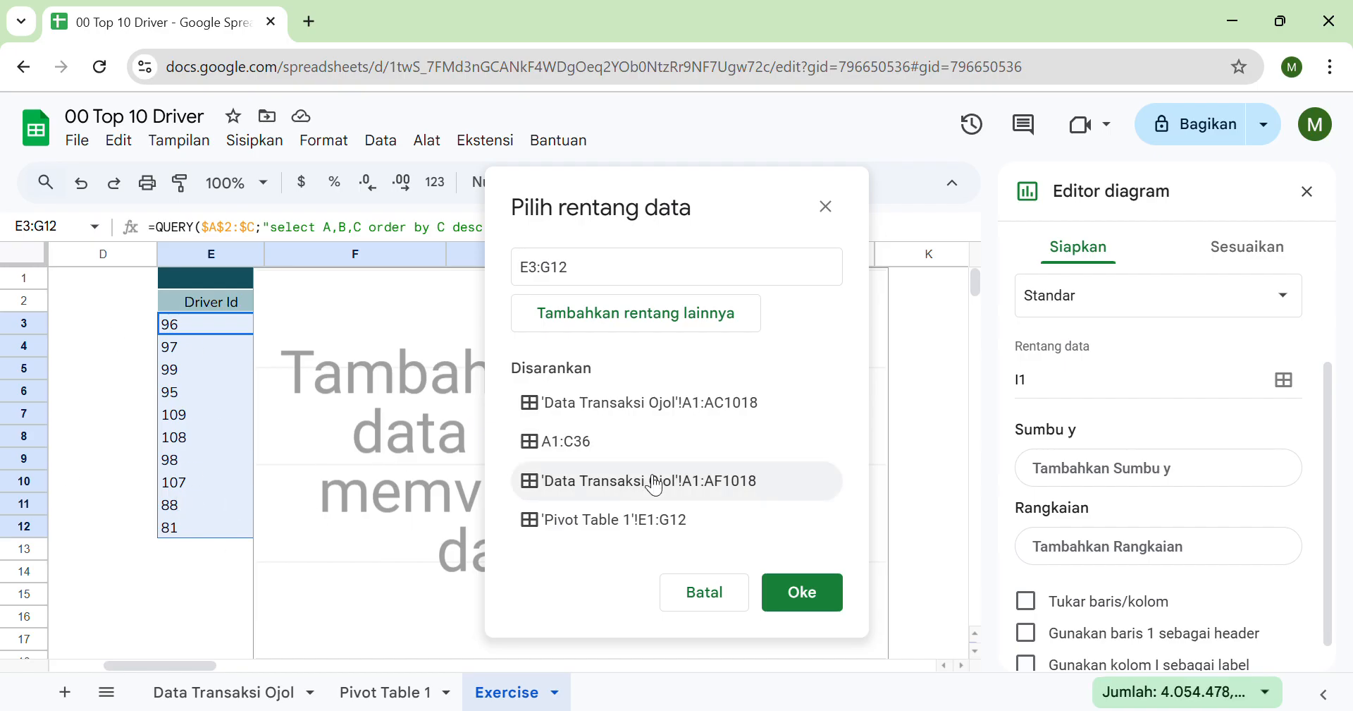
{"action": "left_click", "coordinate": [807, 592]}
Move the chart beside the TOP 10 Driver table so it no longer covers it, and fit column G's width to its contents.
{"action": "scroll", "coordinate": [701, 514], "scroll_direction": "left", "scroll_amount": 1}
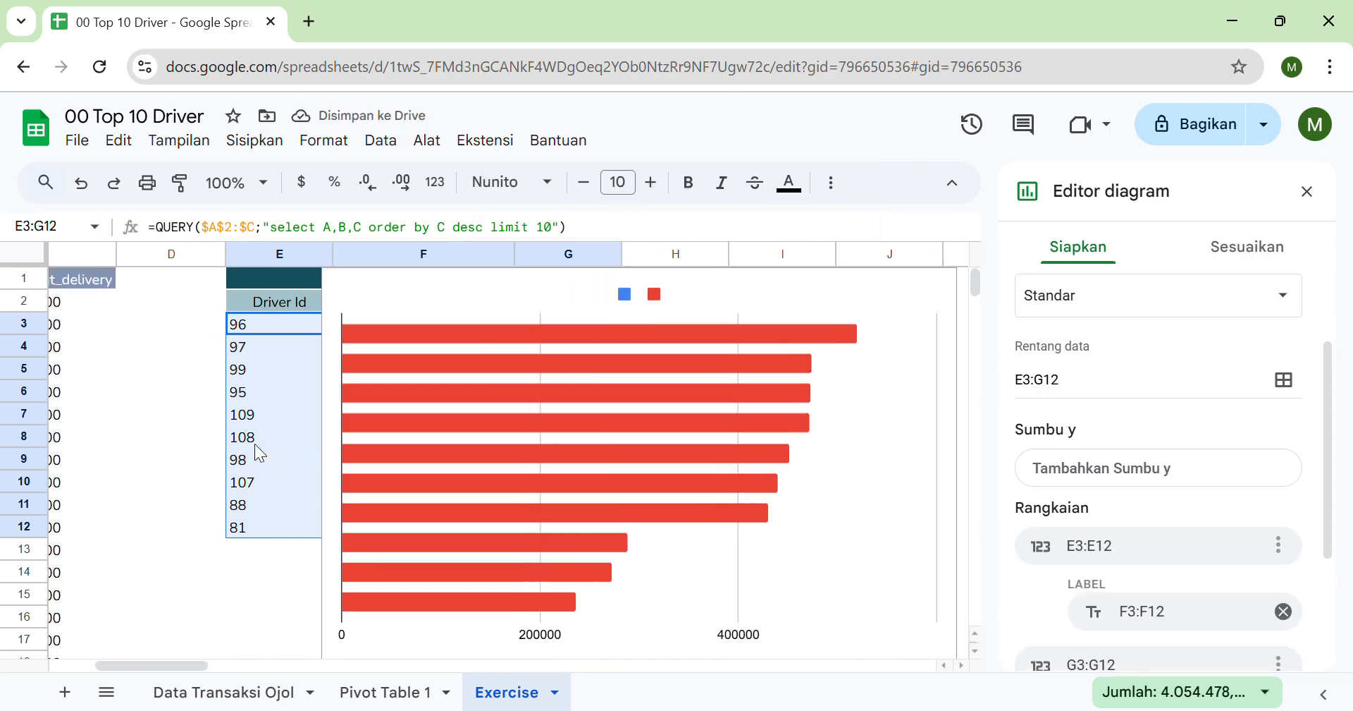
{"action": "scroll", "coordinate": [255, 443], "scroll_direction": "right", "scroll_amount": 2}
{"action": "scroll", "coordinate": [494, 476], "scroll_direction": "down", "scroll_amount": 1}
{"action": "scroll", "coordinate": [493, 476], "scroll_direction": "up", "scroll_amount": 1}
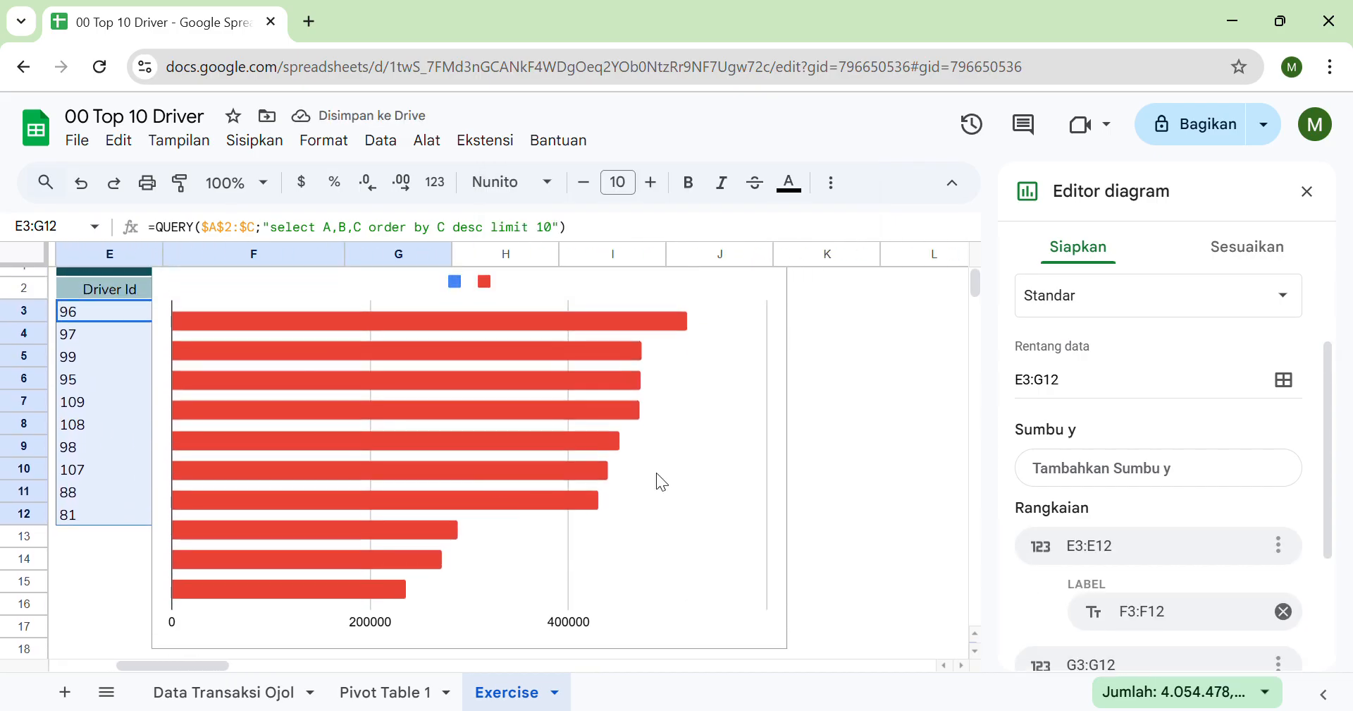
{"action": "scroll", "coordinate": [645, 464], "scroll_direction": "left", "scroll_amount": 1}
{"action": "left_click", "coordinate": [656, 475]}
{"action": "left_click_drag", "start_coordinate": [656, 476], "coordinate": [1008, 471]}
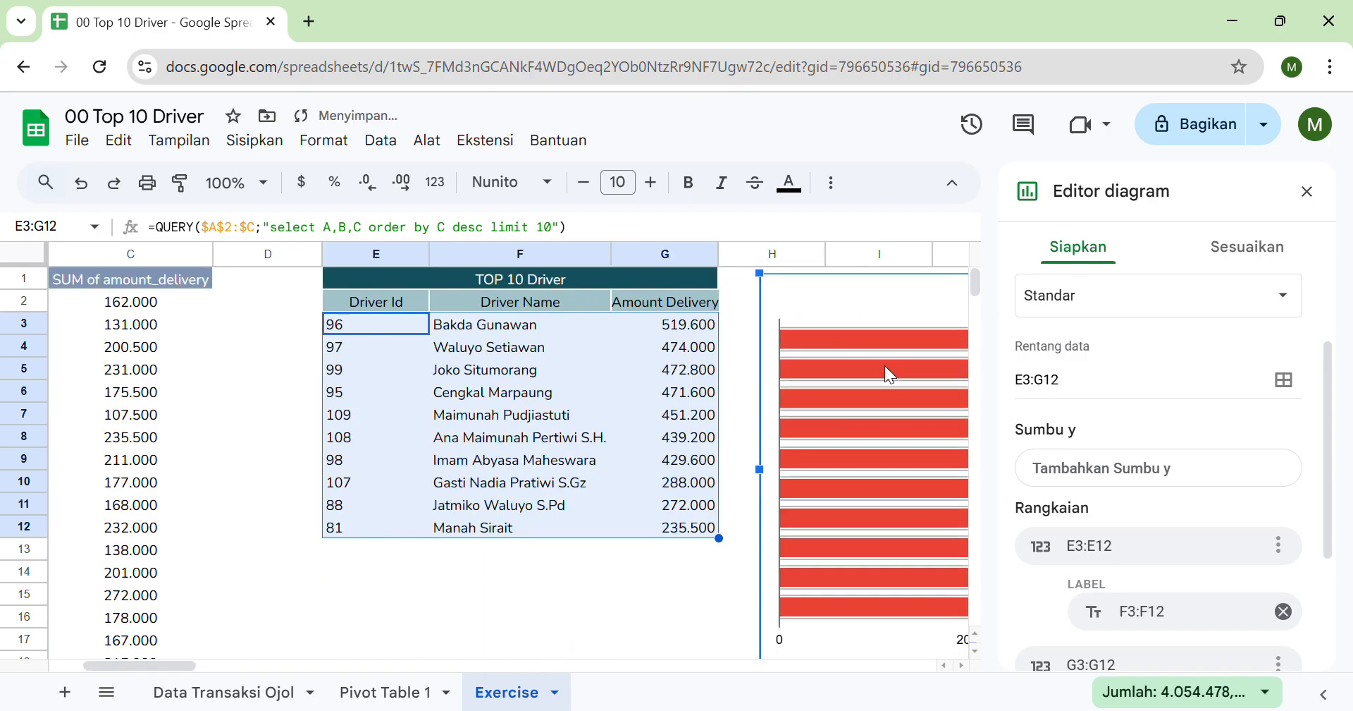
{"action": "double_click", "coordinate": [720, 258]}
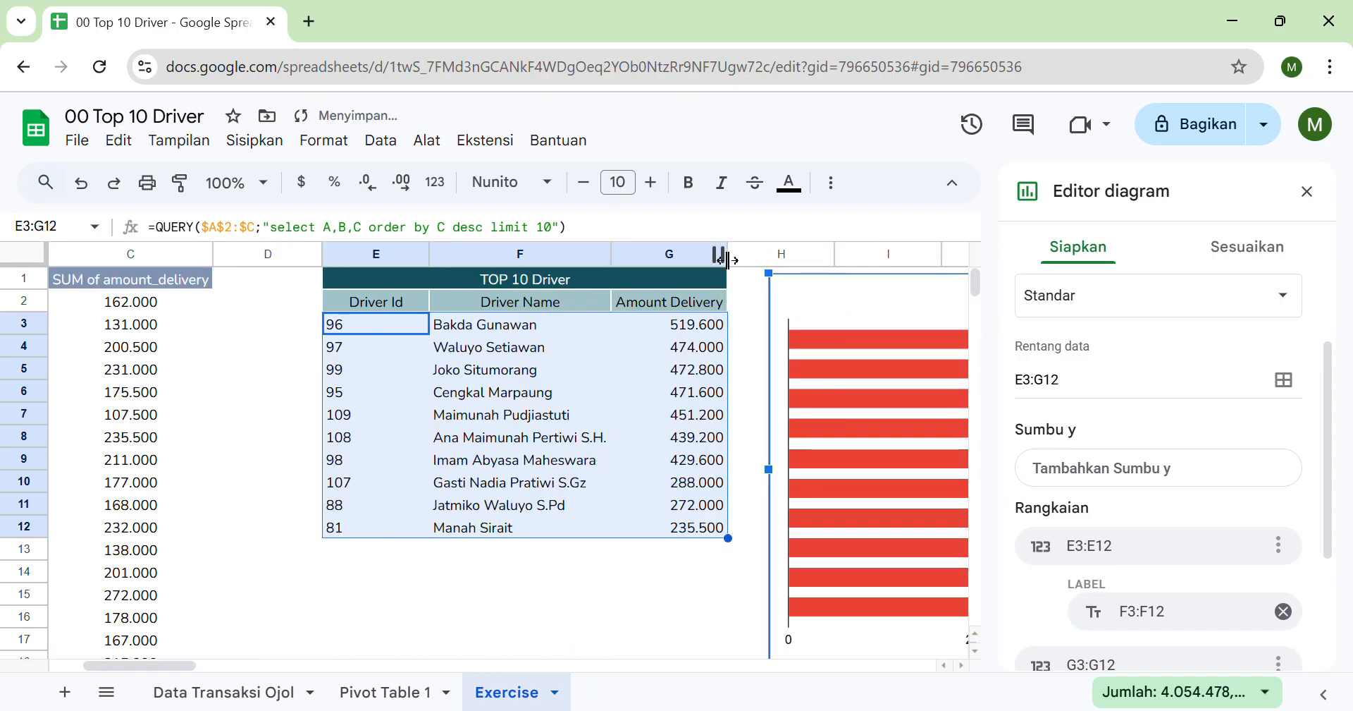
Review the chart's data setup and turn on the option to use column E as labels (Gunakan kolom E sebagai label).
{"action": "scroll", "coordinate": [764, 401], "scroll_direction": "right", "scroll_amount": 3}
{"action": "scroll", "coordinate": [725, 361], "scroll_direction": "right", "scroll_amount": 3}
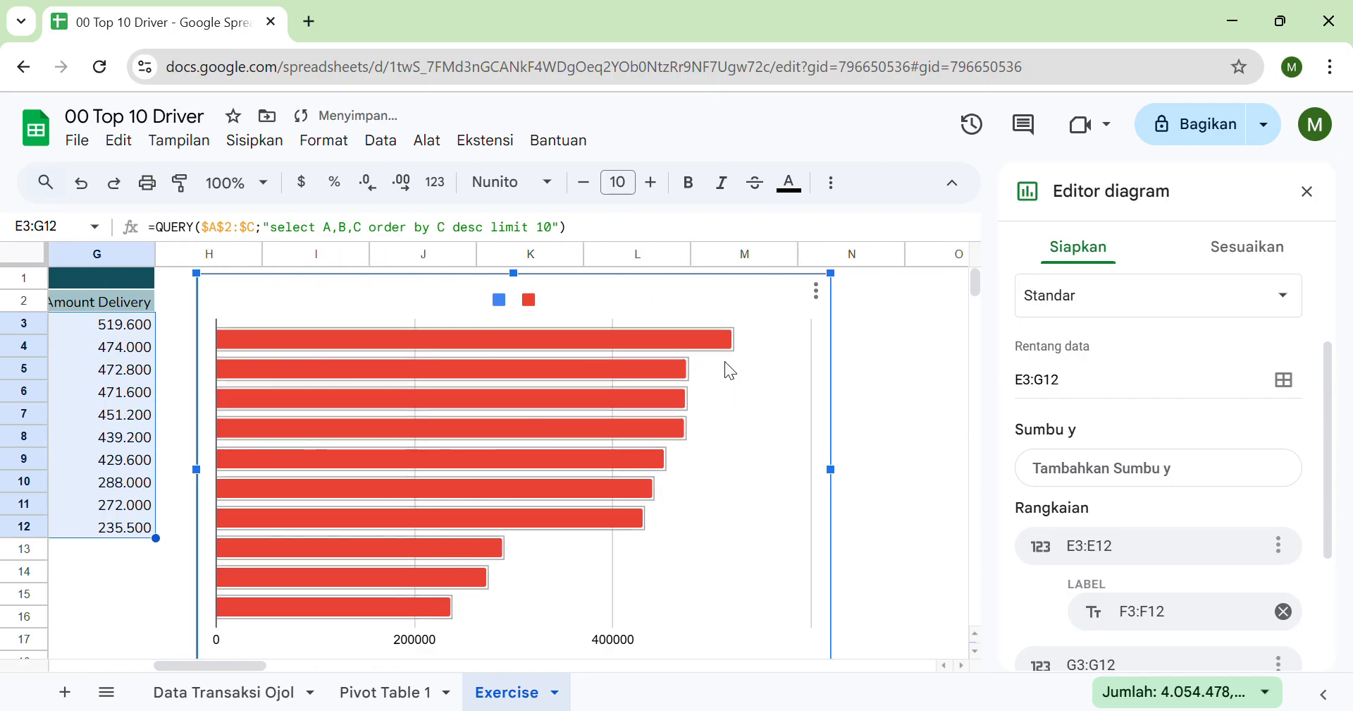
{"action": "scroll", "coordinate": [1008, 386], "scroll_direction": "up", "scroll_amount": 2}
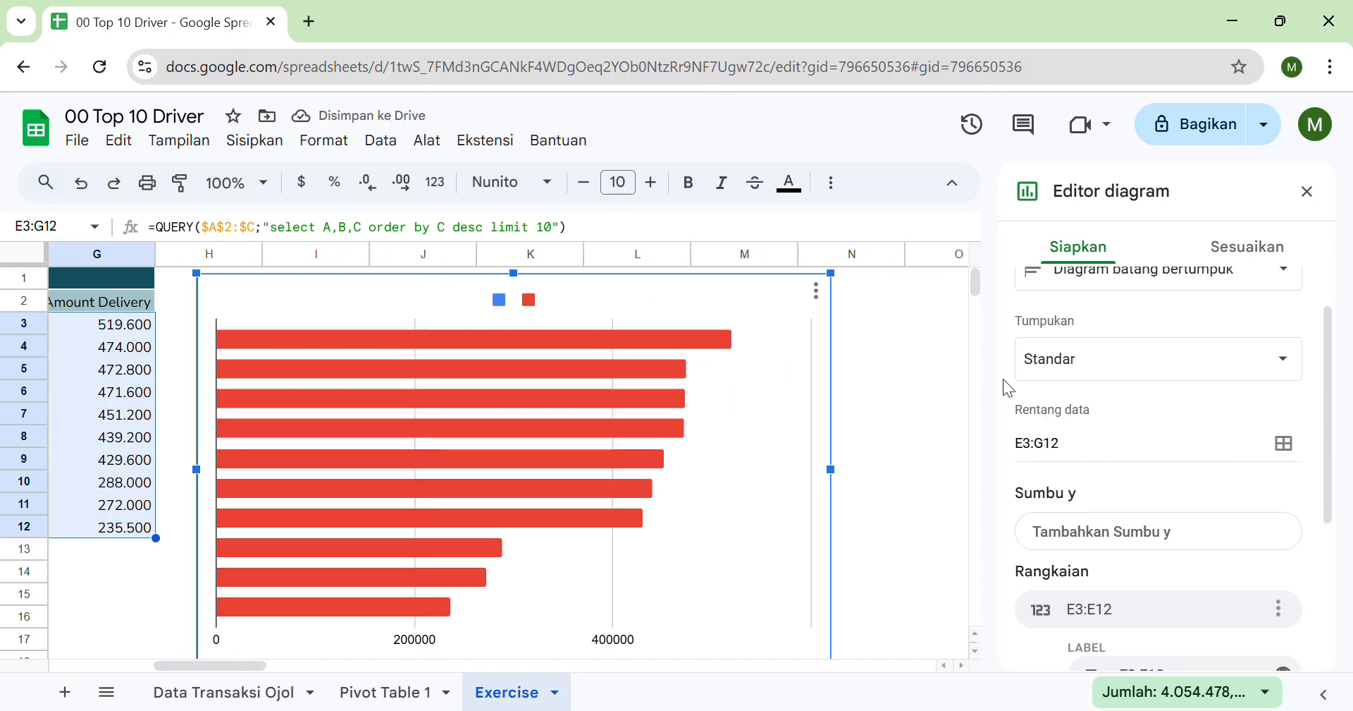
{"action": "scroll", "coordinate": [1071, 447], "scroll_direction": "down", "scroll_amount": 3}
{"action": "scroll", "coordinate": [1071, 447], "scroll_direction": "down", "scroll_amount": 1}
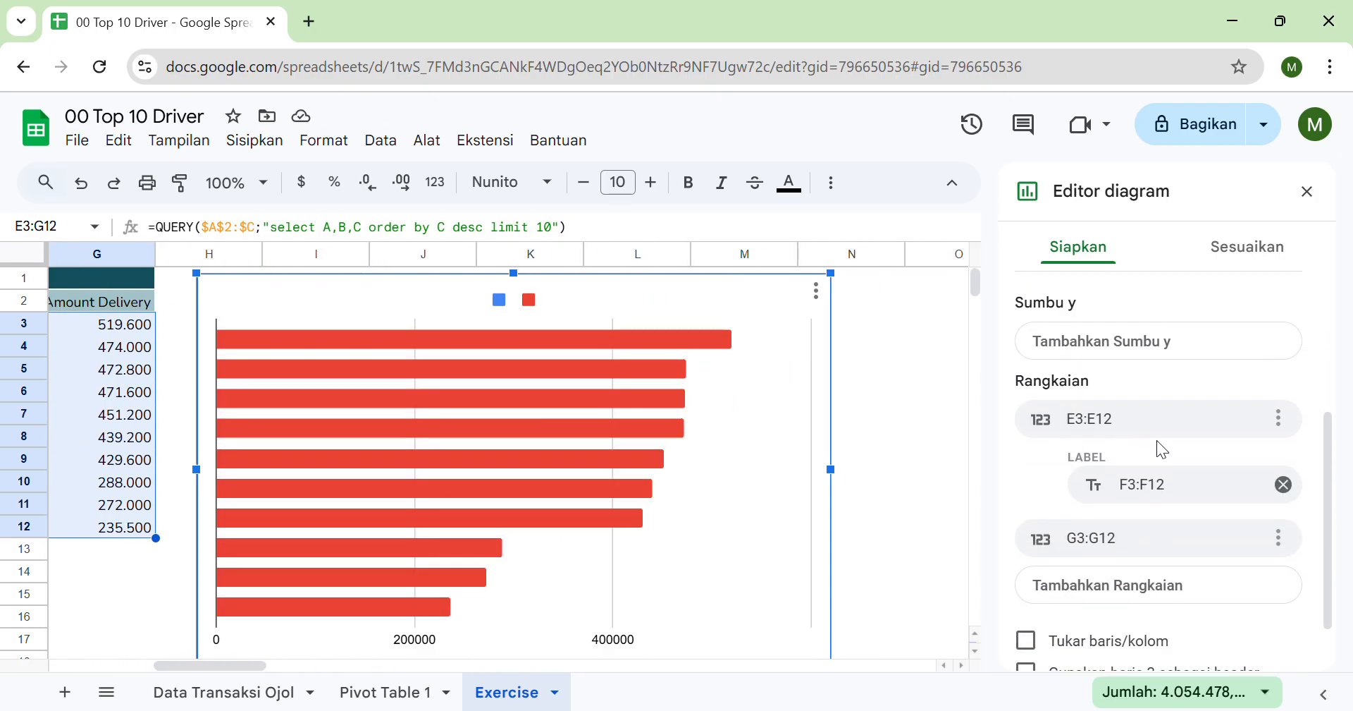
{"action": "scroll", "coordinate": [1172, 456], "scroll_direction": "down", "scroll_amount": 1}
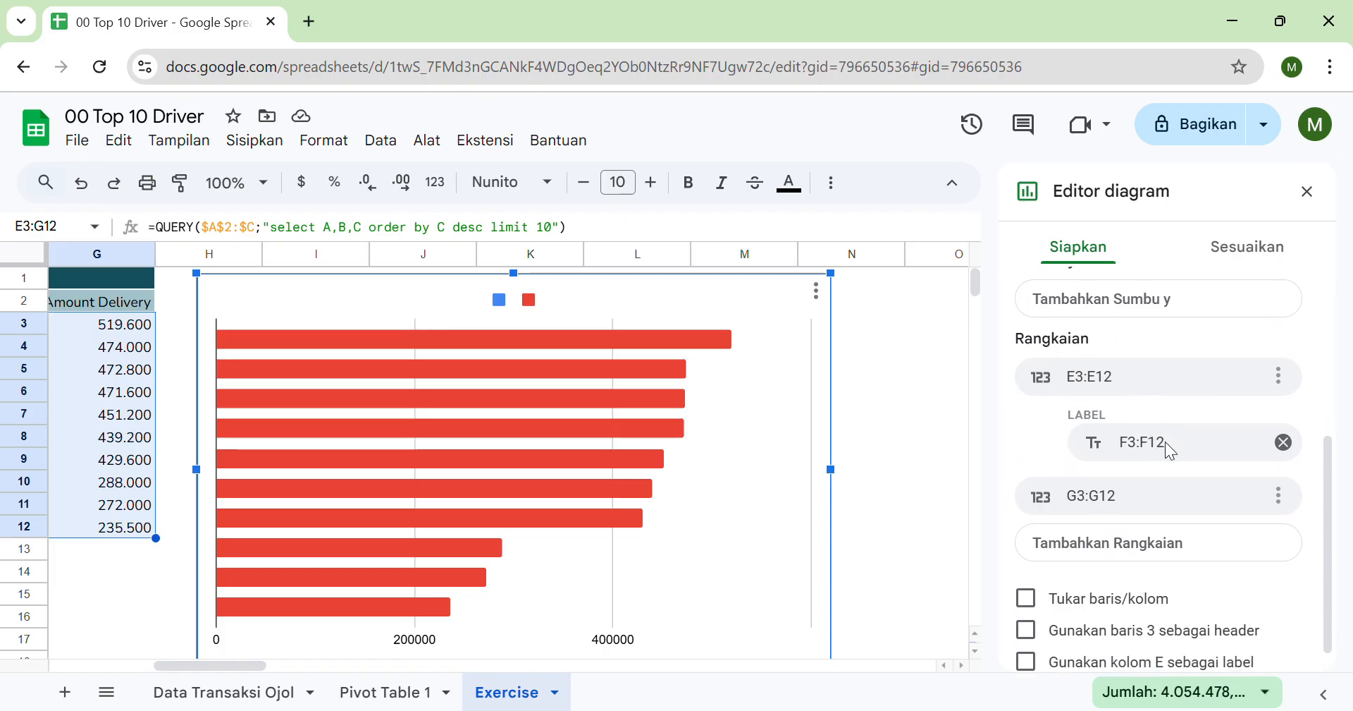
{"action": "scroll", "coordinate": [1173, 451], "scroll_direction": "down", "scroll_amount": 1}
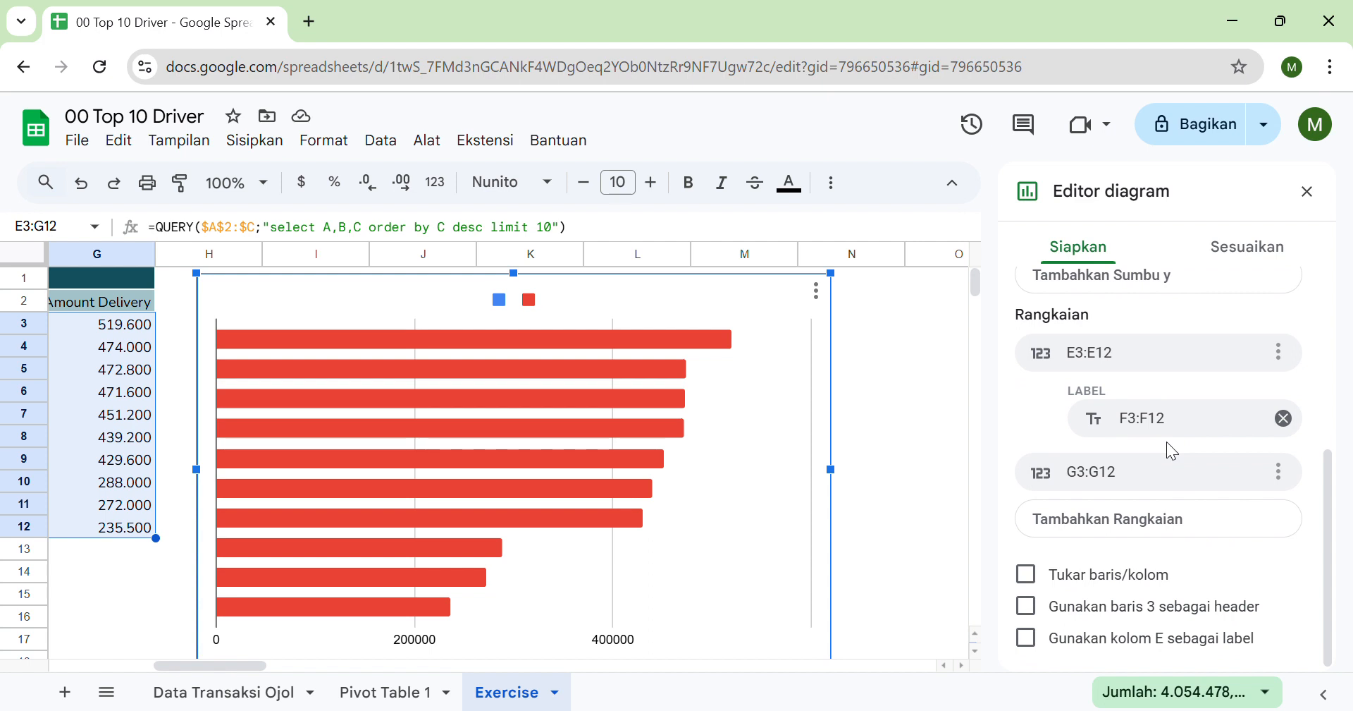
{"action": "scroll", "coordinate": [1172, 451], "scroll_direction": "up", "scroll_amount": 3}
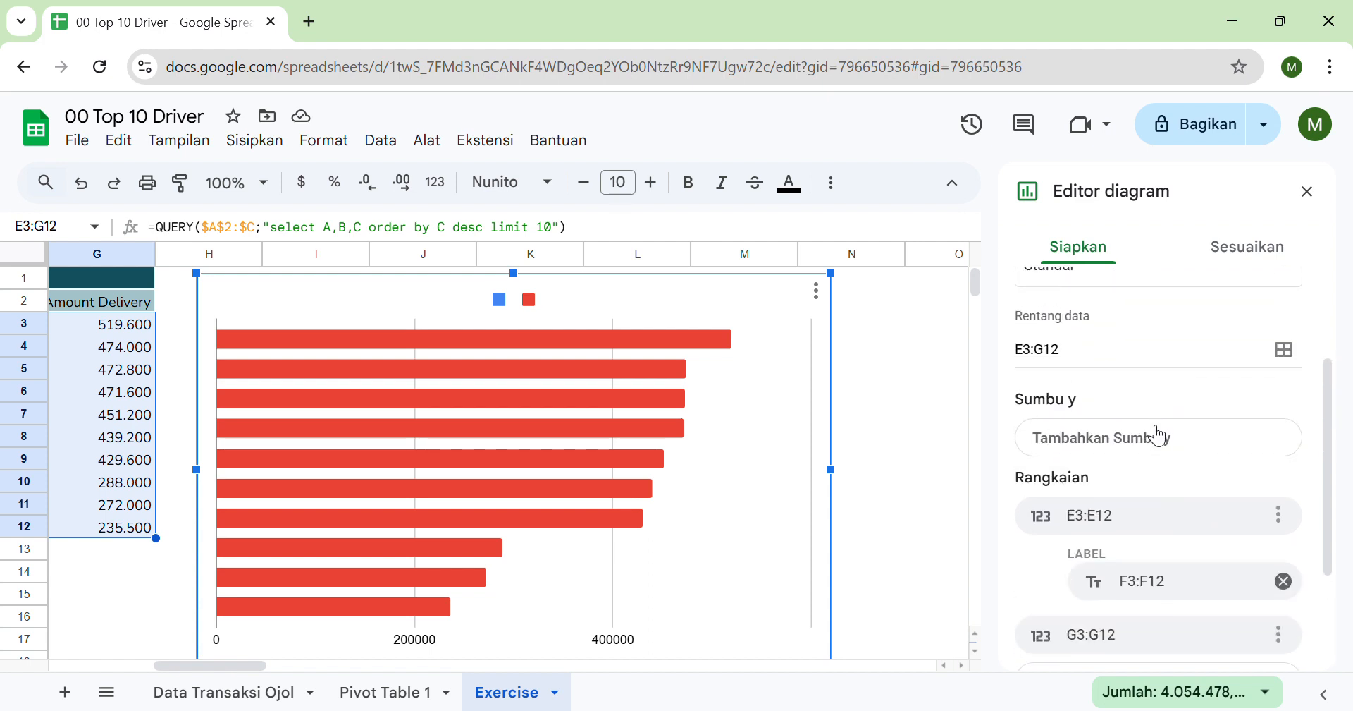
{"action": "scroll", "coordinate": [1140, 545], "scroll_direction": "down", "scroll_amount": 3}
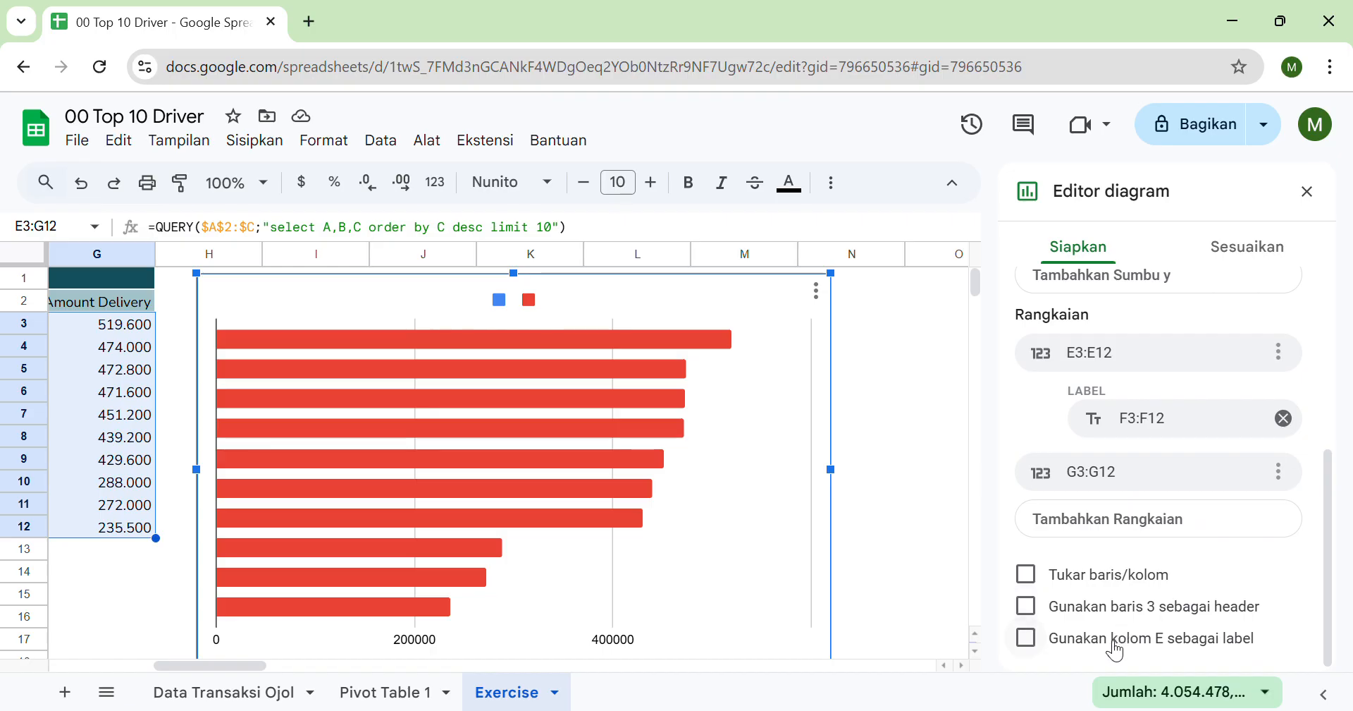
{"action": "left_click", "coordinate": [1115, 638]}
{"action": "scroll", "coordinate": [1116, 649], "scroll_direction": "down", "scroll_amount": 2}
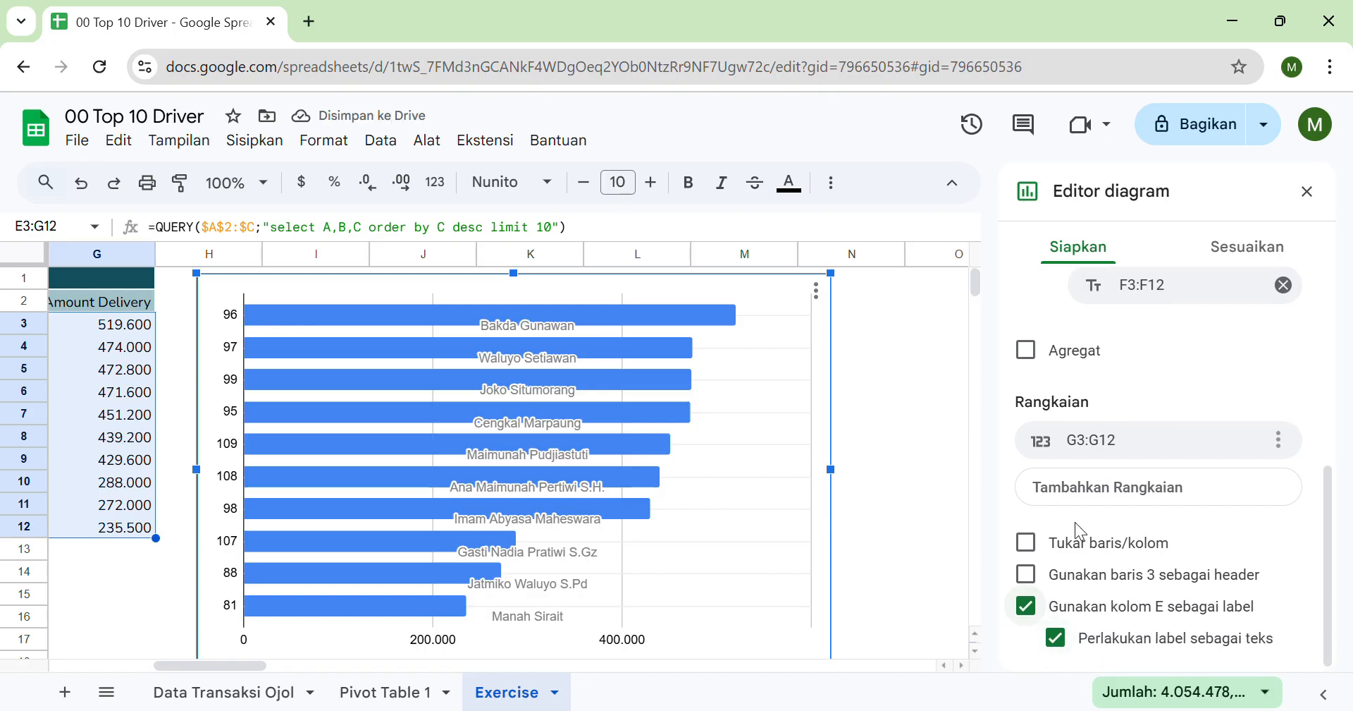
Remove the F3:F12 label from the chart's Y axis (Sumbu y).
{"action": "scroll", "coordinate": [1107, 475], "scroll_direction": "up", "scroll_amount": 1}
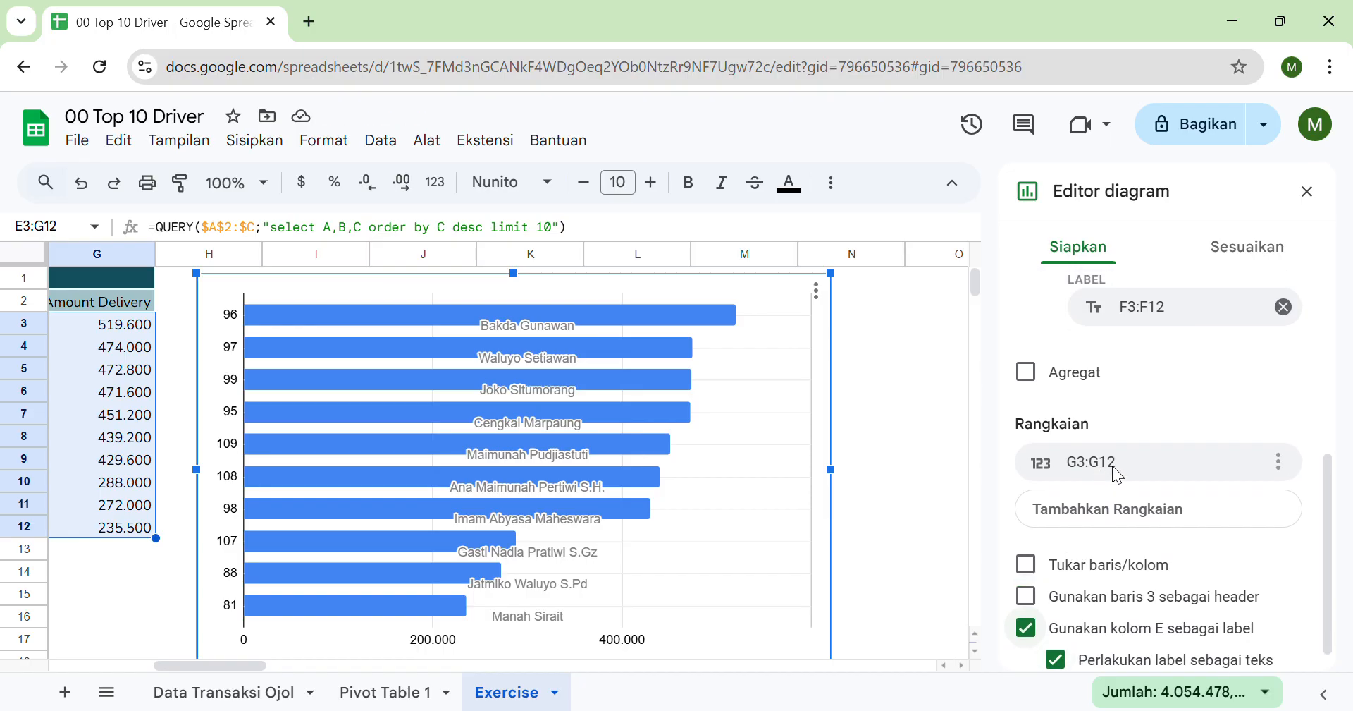
{"action": "scroll", "coordinate": [1110, 469], "scroll_direction": "up", "scroll_amount": 10}
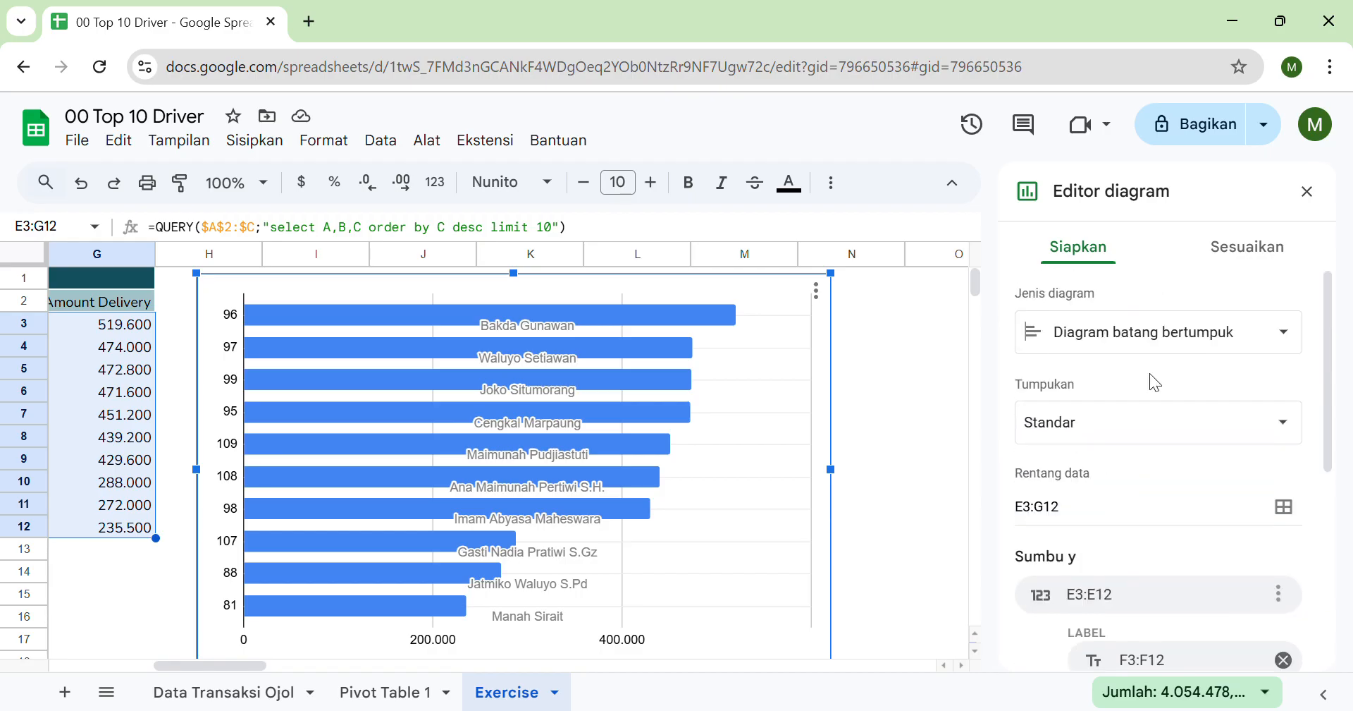
{"action": "scroll", "coordinate": [1156, 420], "scroll_direction": "down", "scroll_amount": 4}
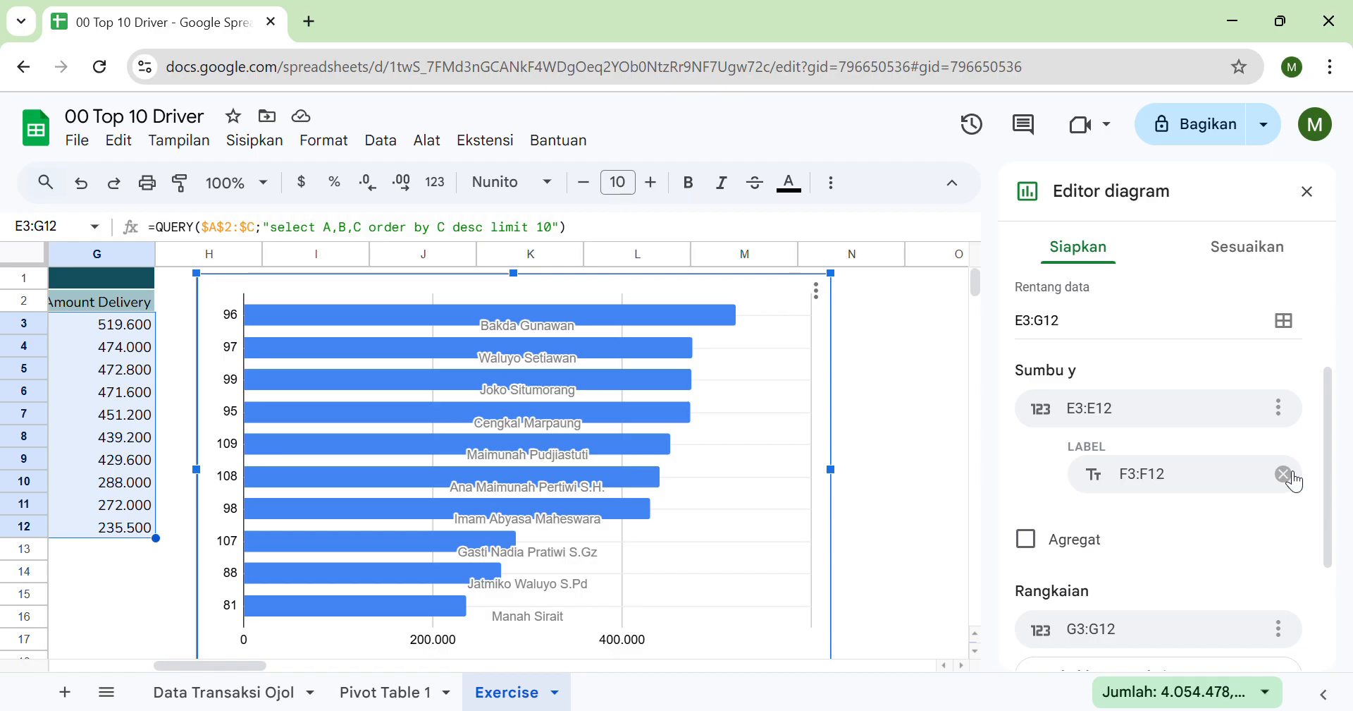
{"action": "left_click", "coordinate": [1284, 474]}
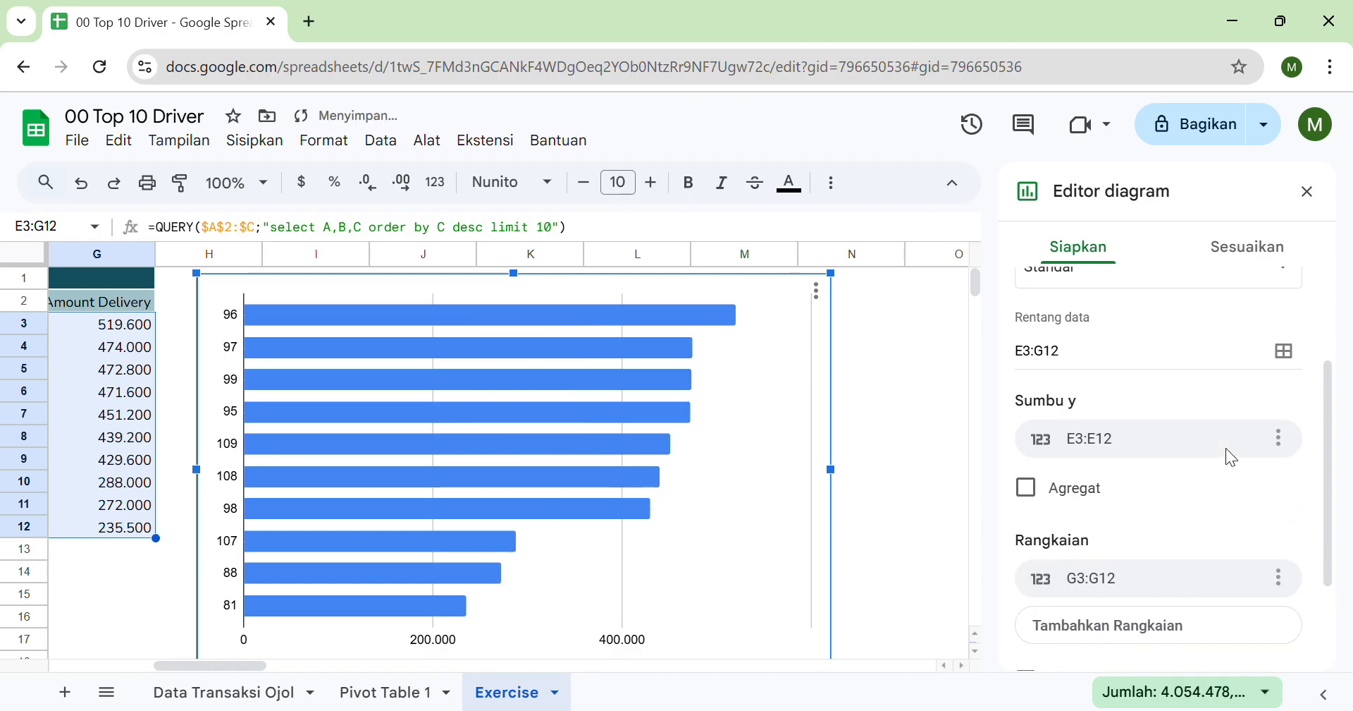
Try the chart options for switching rows/columns and using row 3 as header, turning each one back off.
{"action": "scroll", "coordinate": [1237, 458], "scroll_direction": "down", "scroll_amount": 2}
{"action": "scroll", "coordinate": [667, 451], "scroll_direction": "left", "scroll_amount": 1}
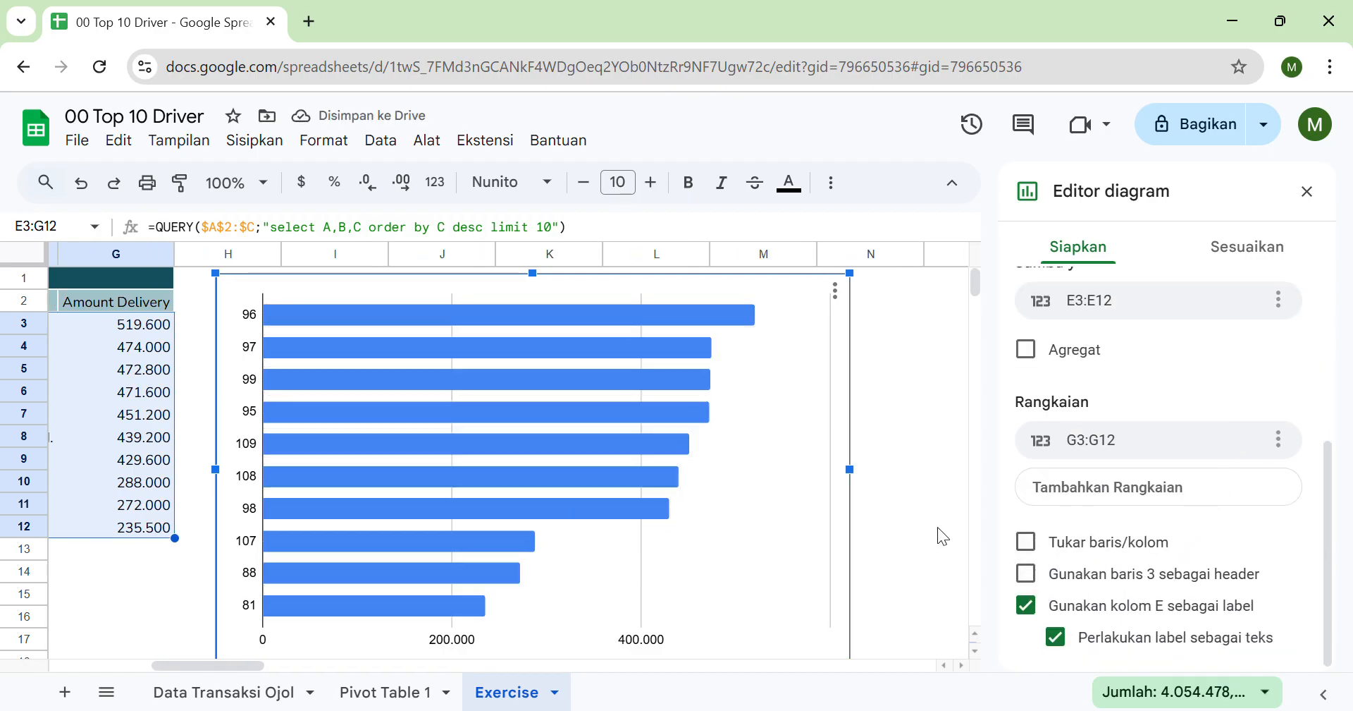
{"action": "left_click", "coordinate": [1026, 541]}
{"action": "left_click", "coordinate": [1026, 541]}
{"action": "left_click", "coordinate": [1056, 570]}
{"action": "left_click", "coordinate": [1057, 570]}
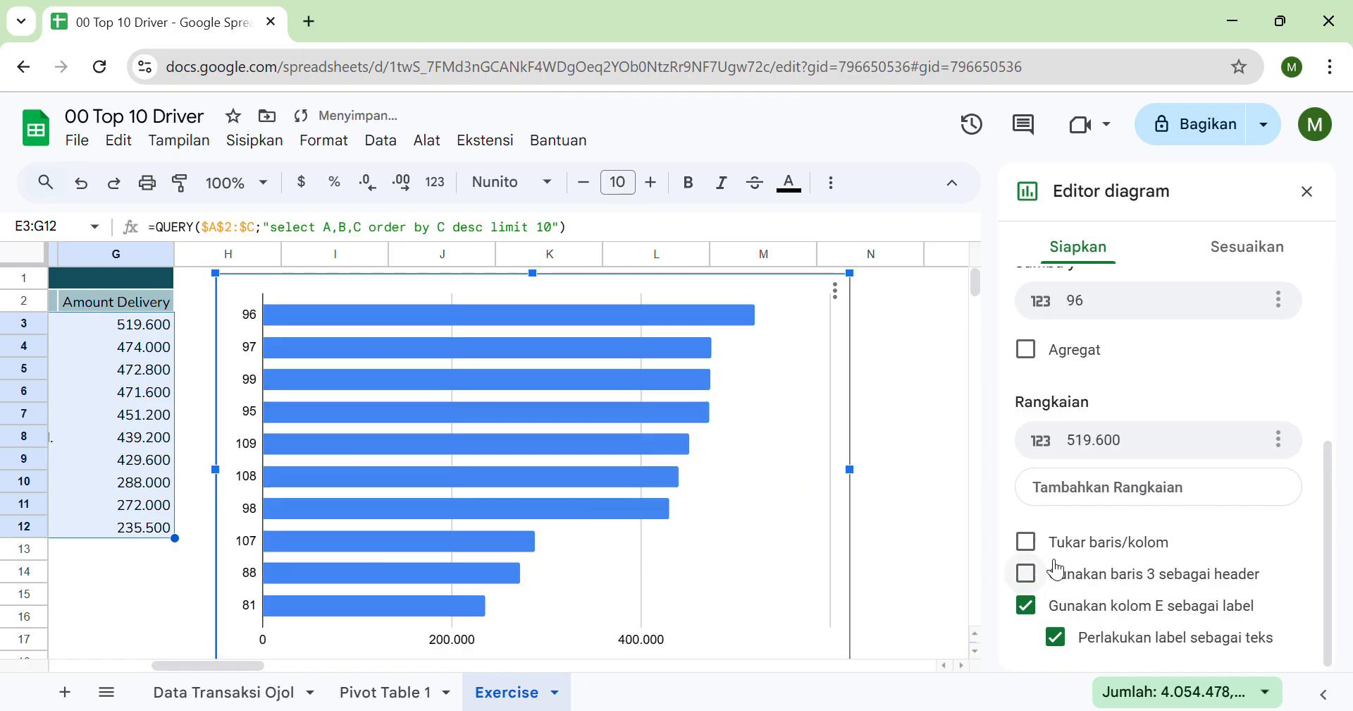
Replace the chart's Y axis range E3:E12 with the driver names in F3:F12.
{"action": "scroll", "coordinate": [1053, 568], "scroll_direction": "up", "scroll_amount": 4}
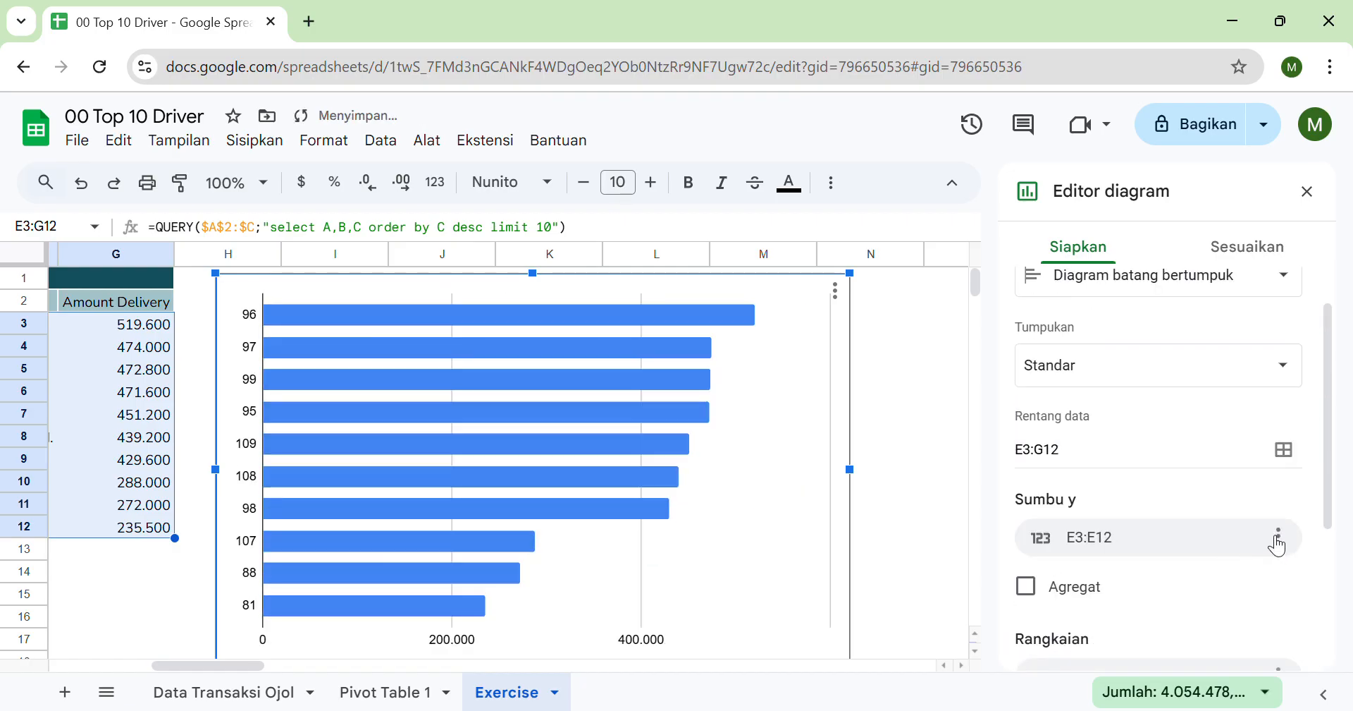
{"action": "left_click", "coordinate": [1278, 540]}
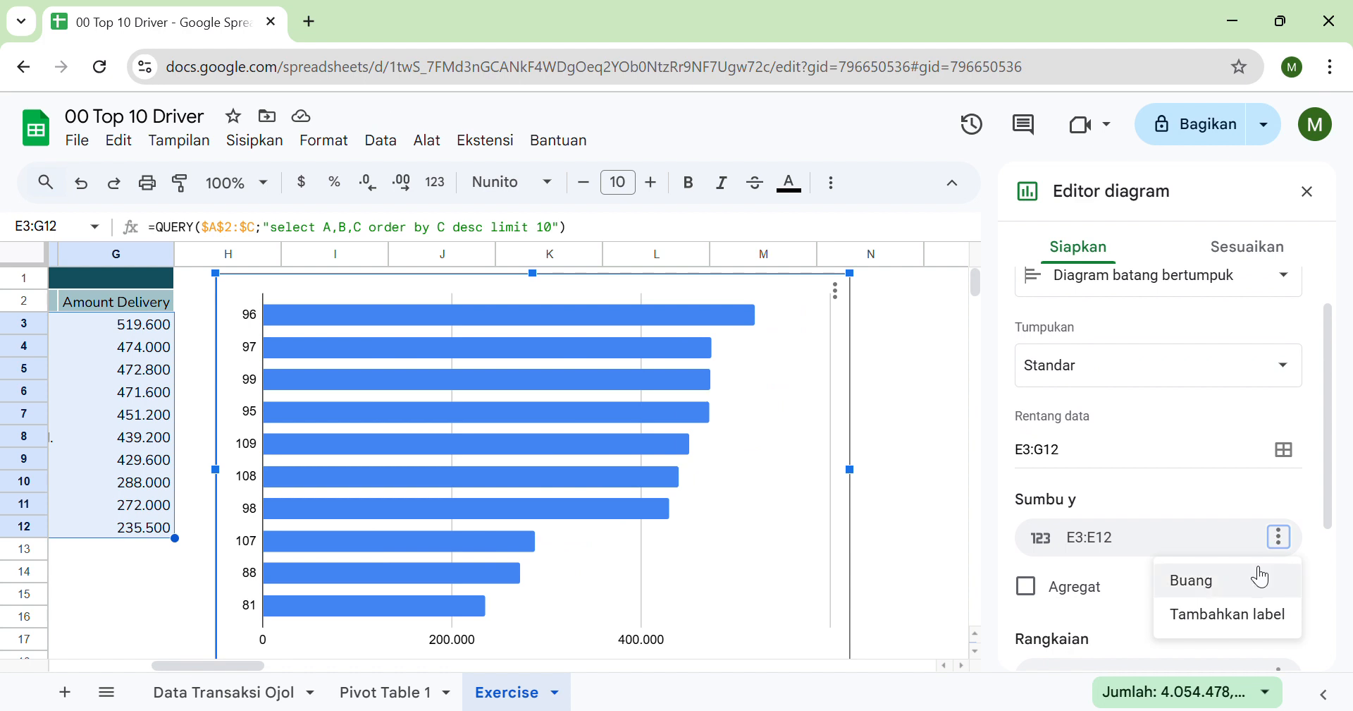
{"action": "left_click", "coordinate": [1187, 580]}
{"action": "left_click", "coordinate": [1115, 535]}
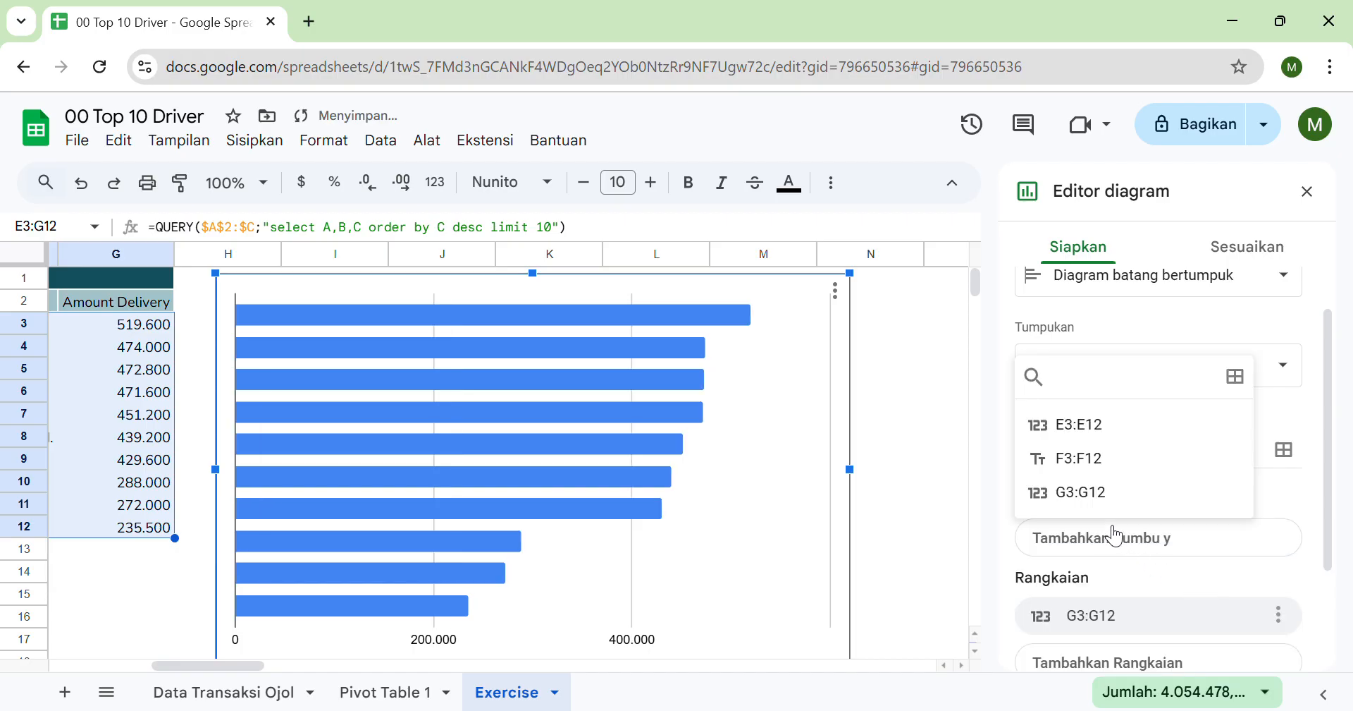
{"action": "scroll", "coordinate": [466, 441], "scroll_direction": "left", "scroll_amount": 3}
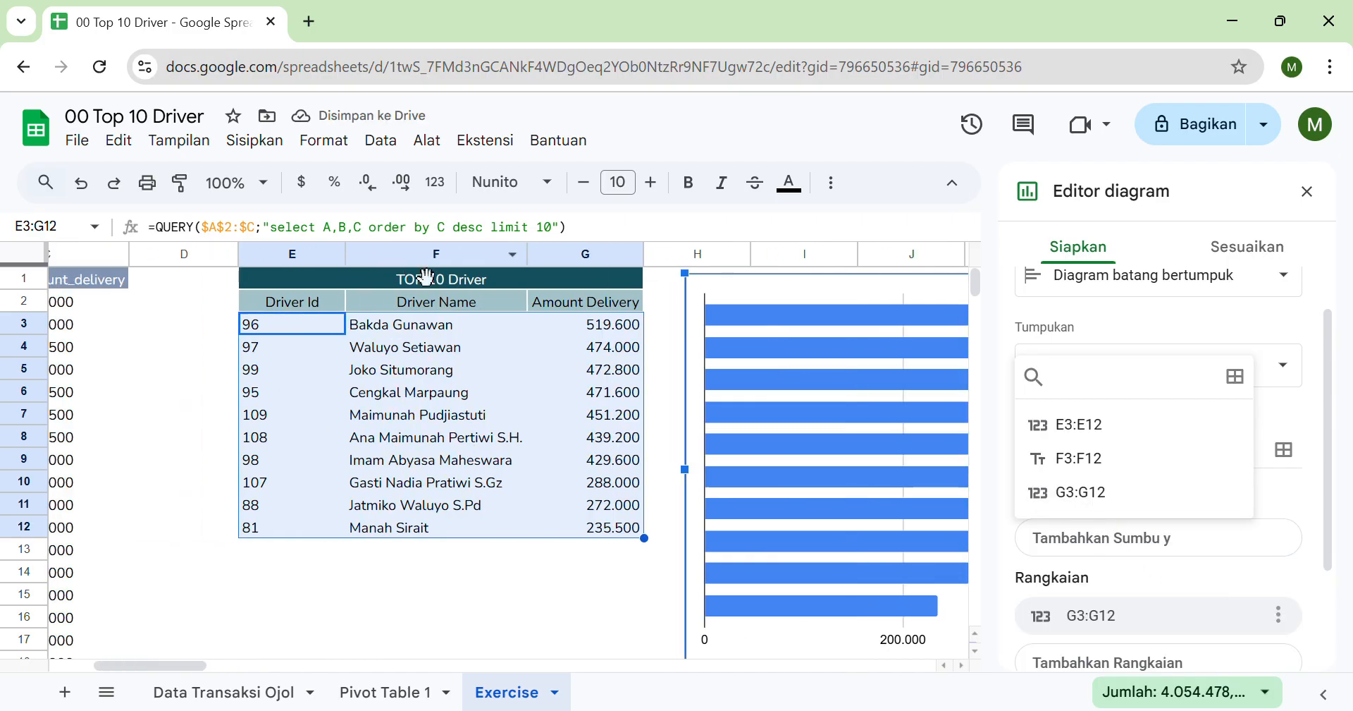
{"action": "scroll", "coordinate": [465, 444], "scroll_direction": "right", "scroll_amount": 2}
{"action": "scroll", "coordinate": [458, 448], "scroll_direction": "right", "scroll_amount": 3}
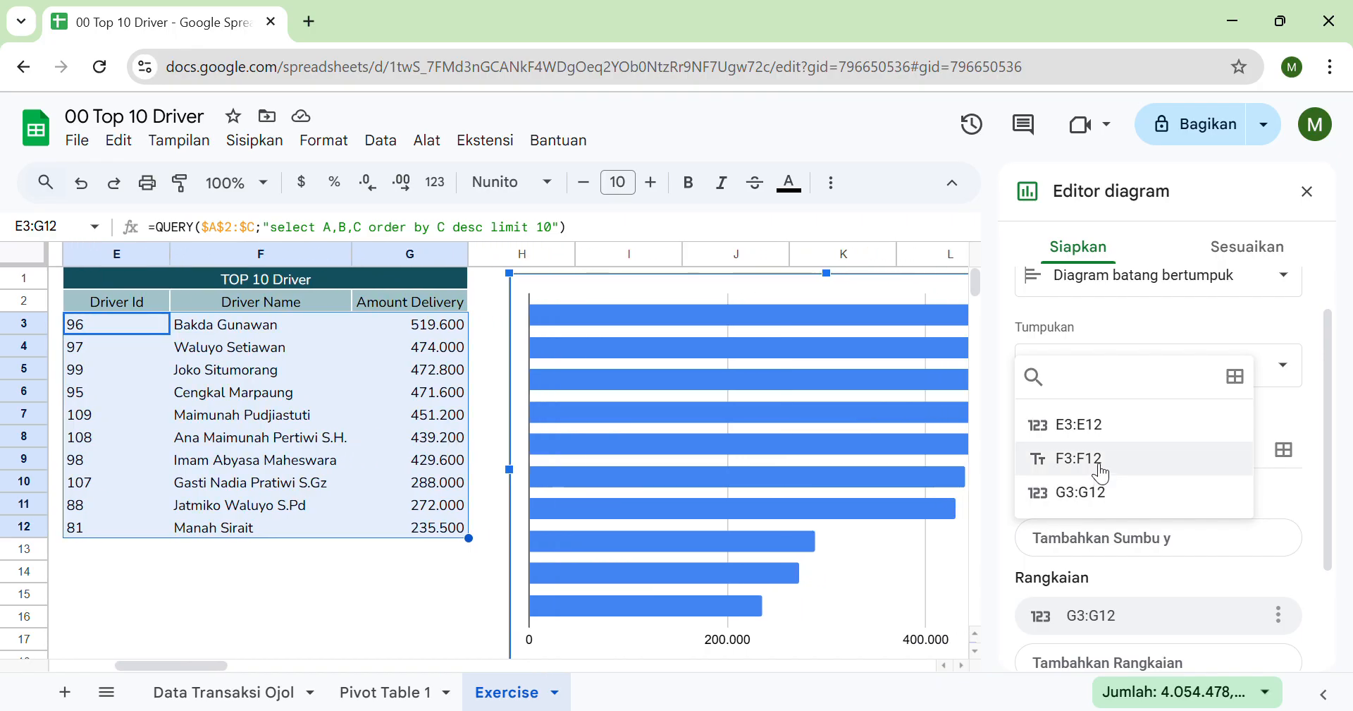
{"action": "left_click", "coordinate": [1078, 458]}
{"action": "scroll", "coordinate": [666, 397], "scroll_direction": "right", "scroll_amount": 3}
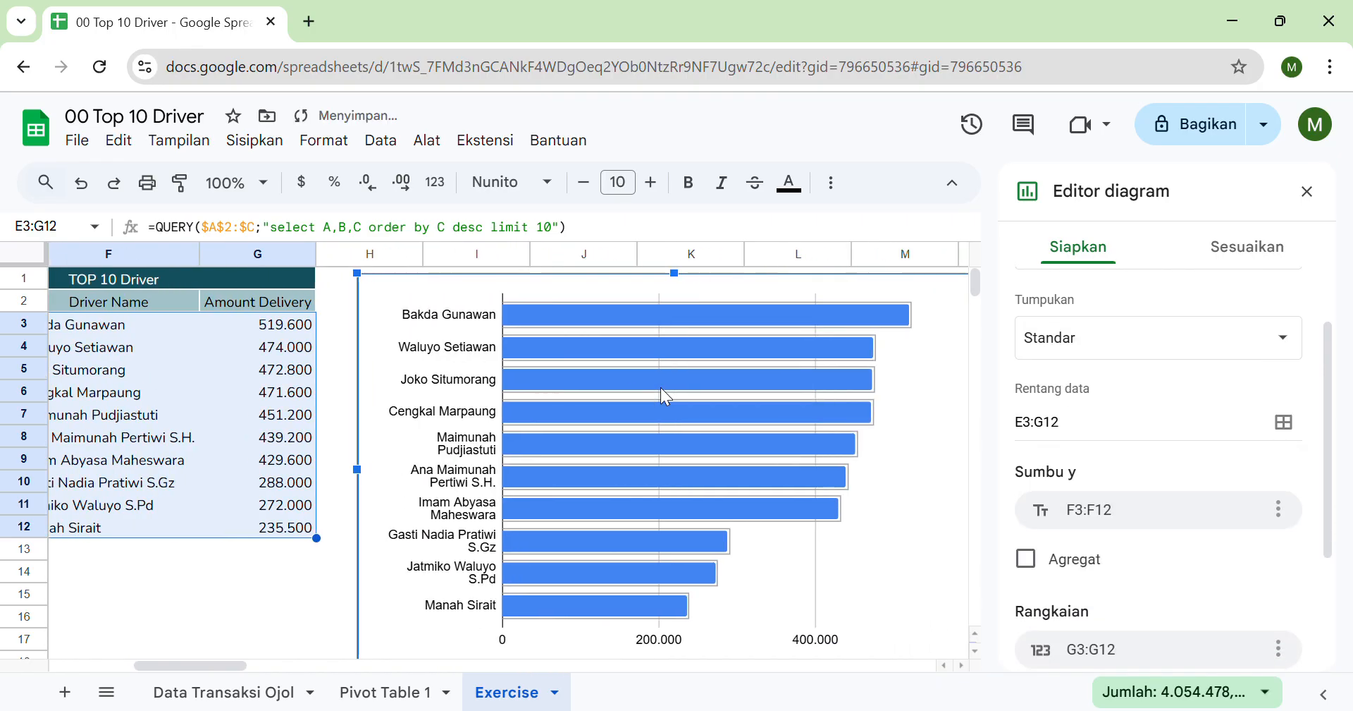
{"action": "scroll", "coordinate": [666, 397], "scroll_direction": "right", "scroll_amount": 4}
Title the chart "Top 10 Driver" and make the title bold.
{"action": "scroll", "coordinate": [1228, 440], "scroll_direction": "down", "scroll_amount": 2}
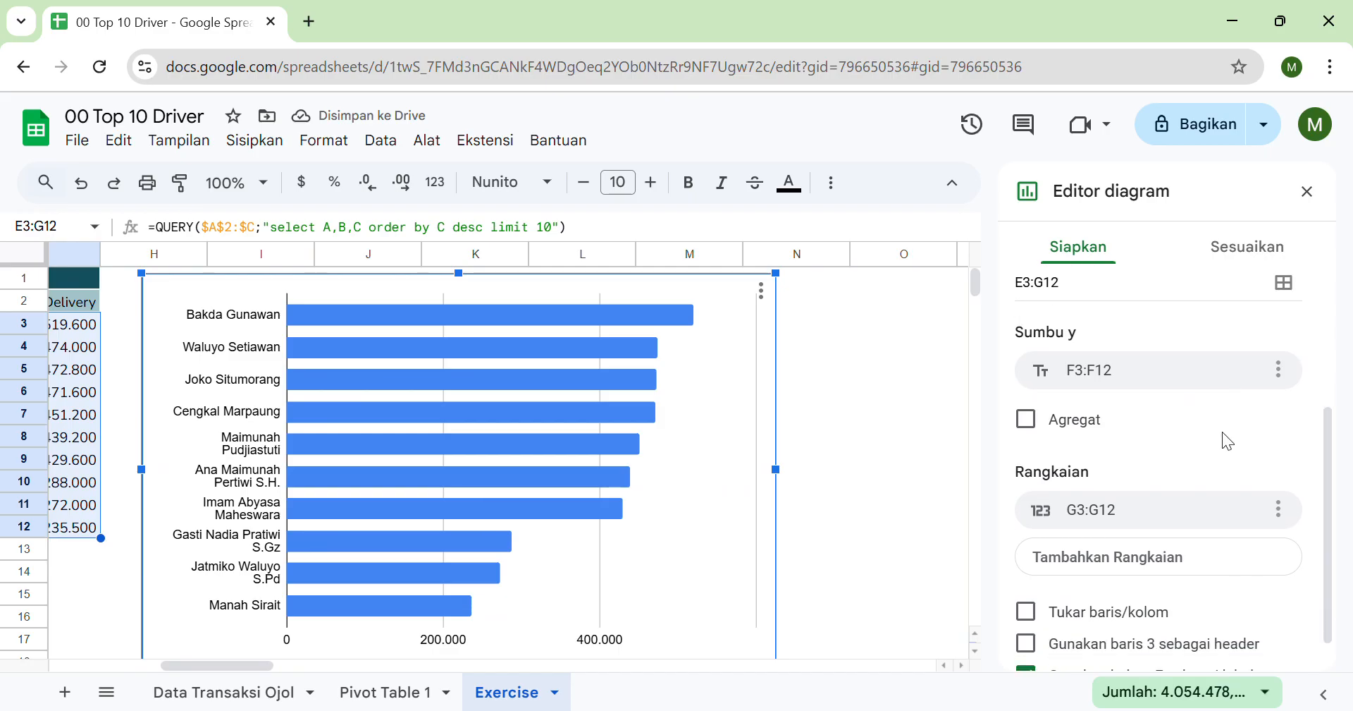
{"action": "scroll", "coordinate": [1088, 518], "scroll_direction": "up", "scroll_amount": 3}
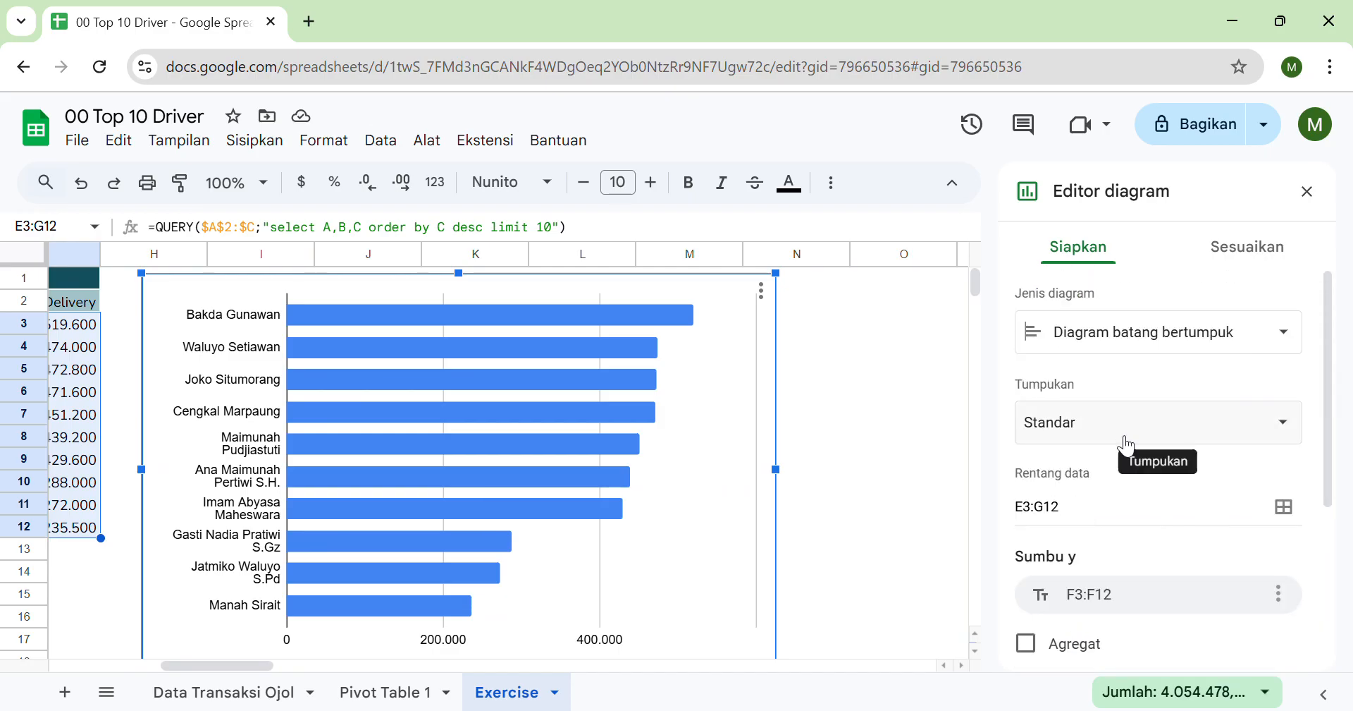
{"action": "left_click", "coordinate": [1237, 243]}
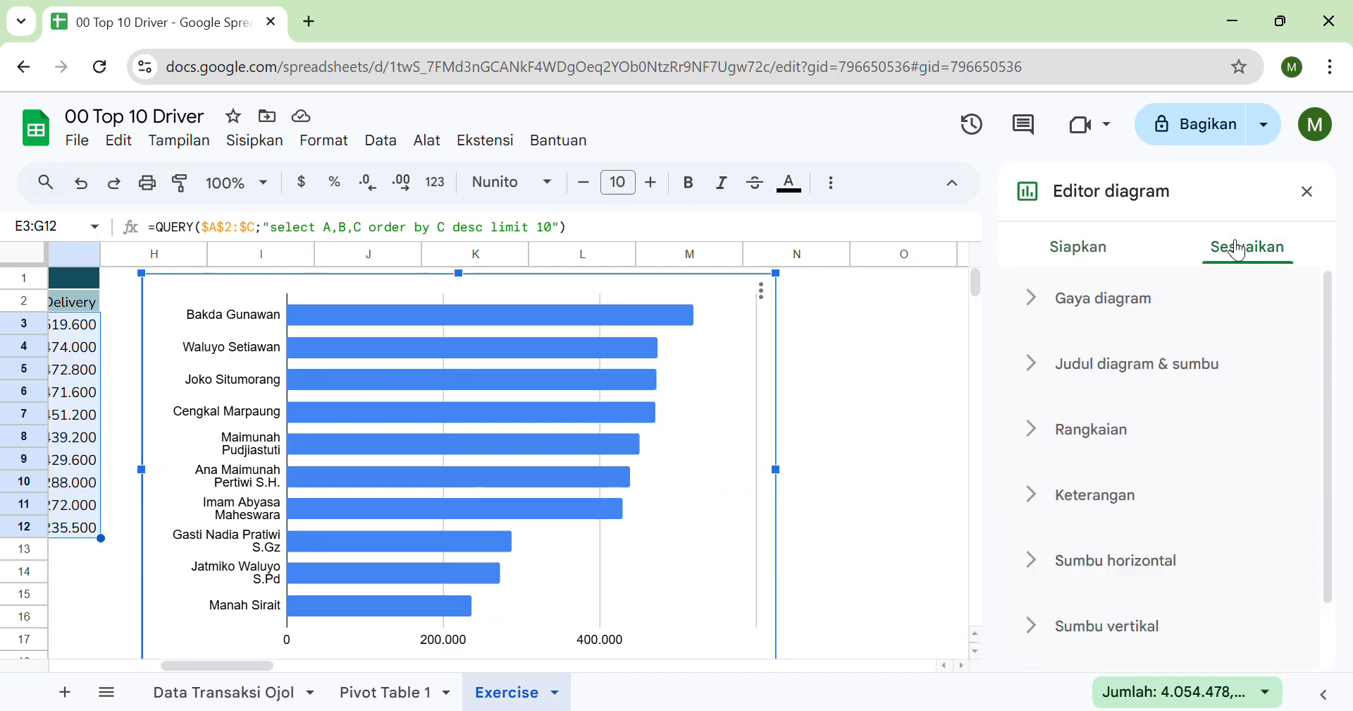
{"action": "left_click", "coordinate": [1169, 361]}
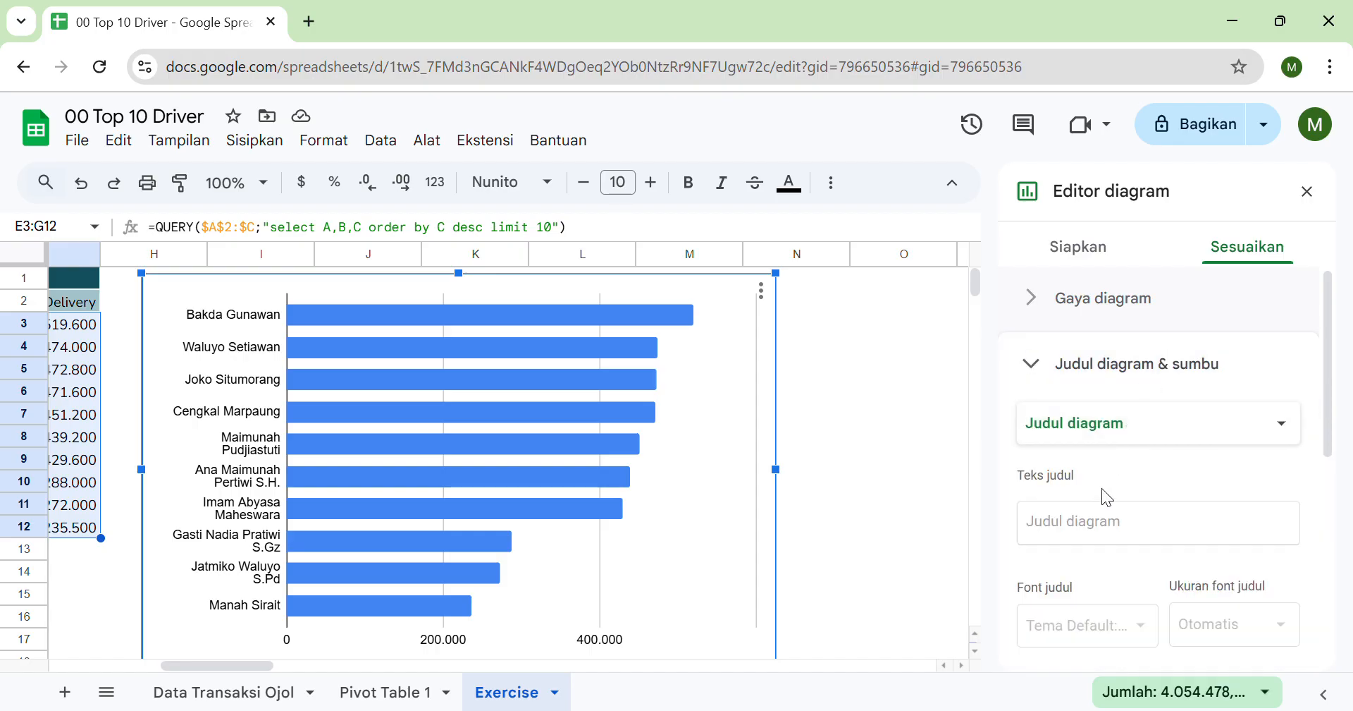
{"action": "left_click", "coordinate": [1111, 519]}
{"action": "type", "text": "To"}
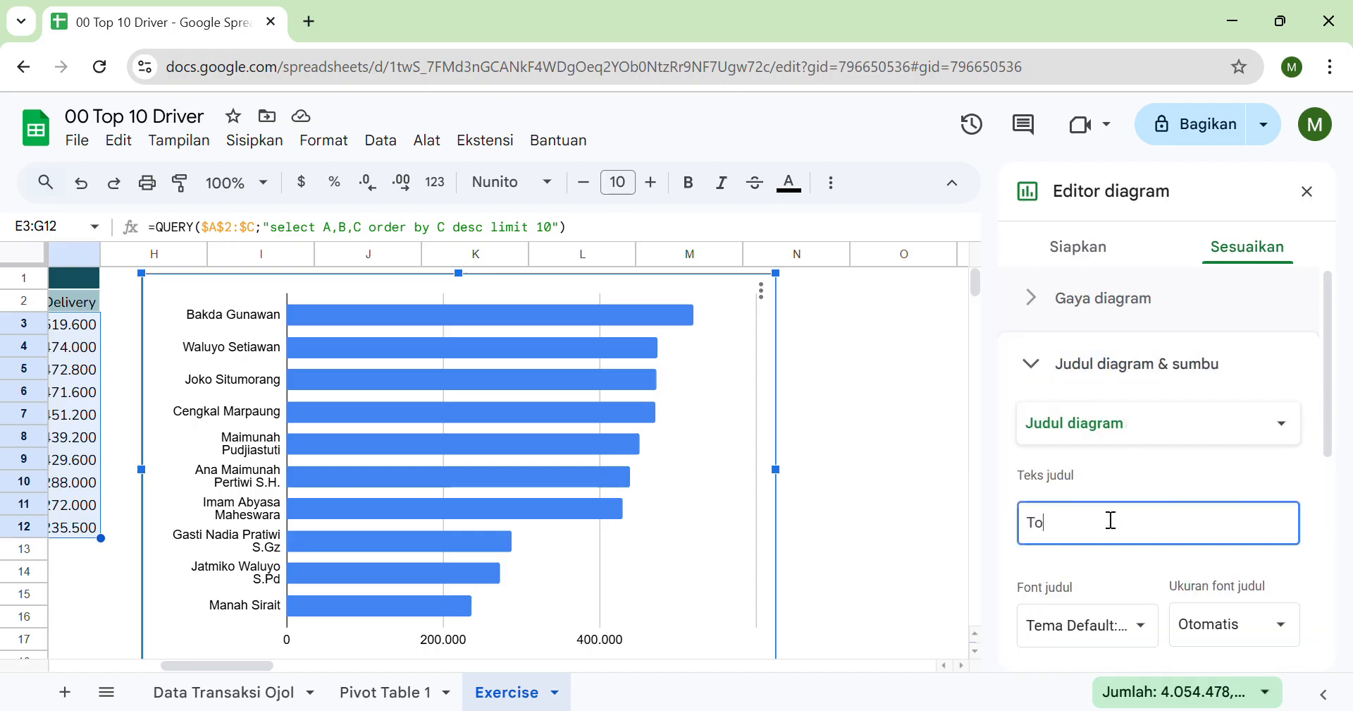
{"action": "type", "text": "p 10 "}
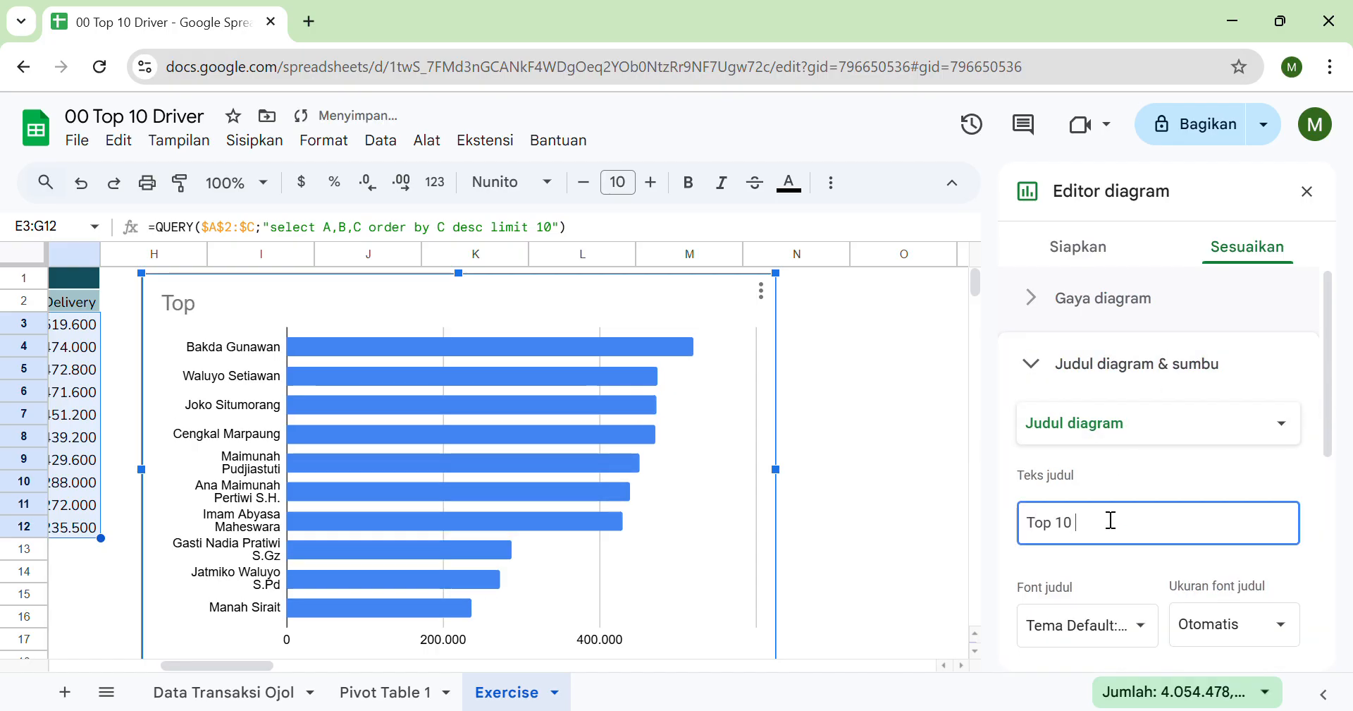
{"action": "type", "text": "Driver"}
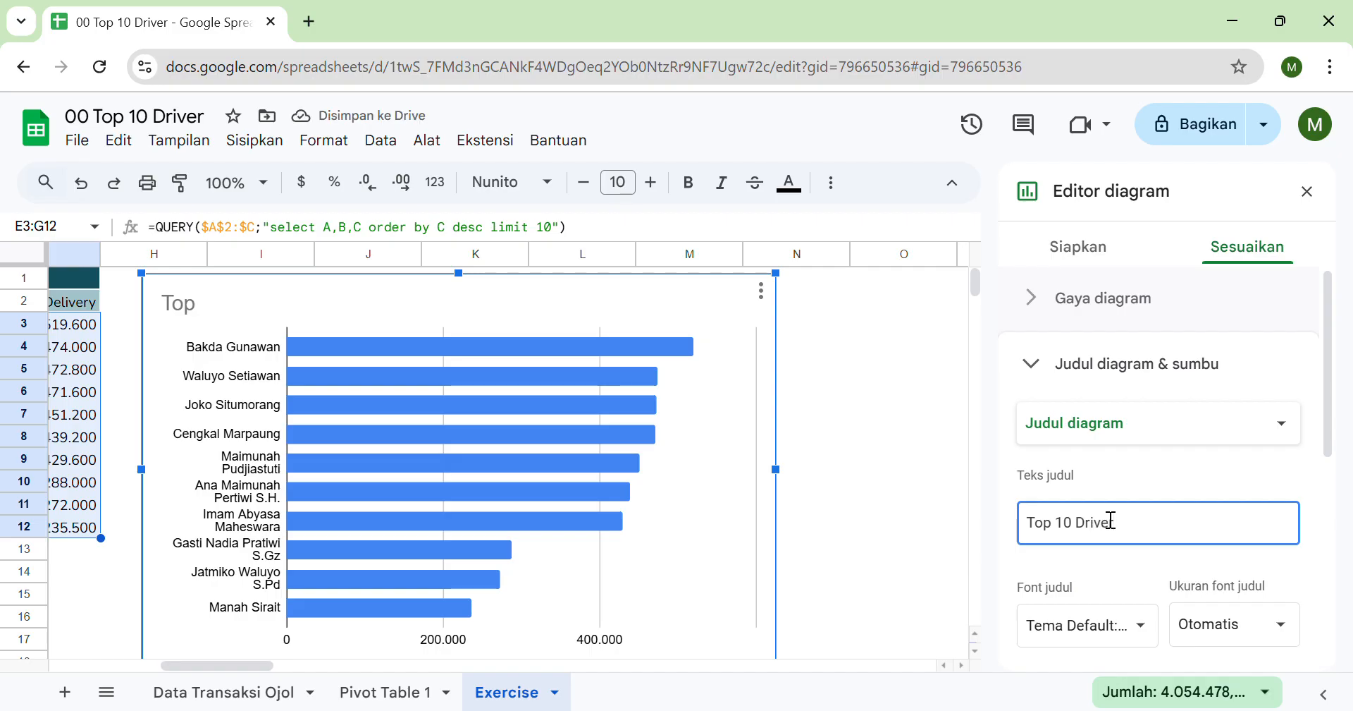
{"action": "scroll", "coordinate": [1080, 526], "scroll_direction": "down", "scroll_amount": 2}
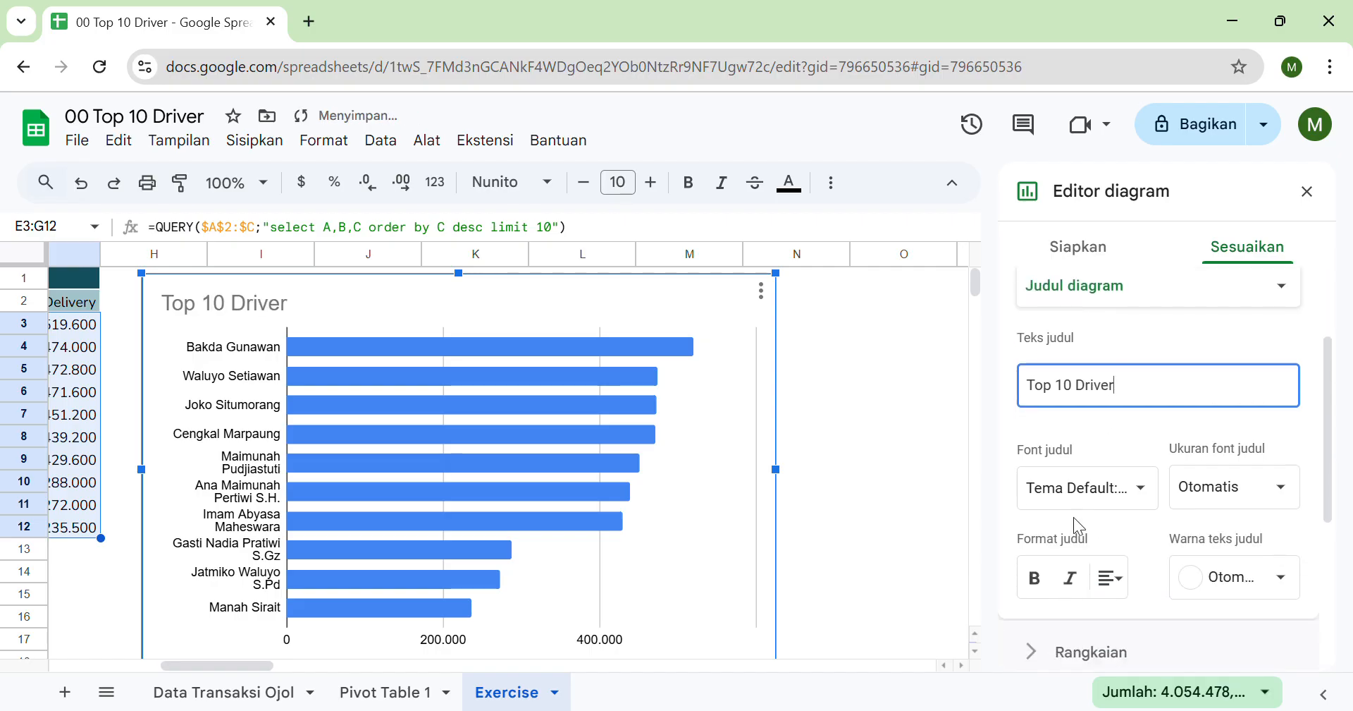
{"action": "left_click", "coordinate": [1034, 578]}
{"action": "scroll", "coordinate": [1098, 563], "scroll_direction": "down", "scroll_amount": 1}
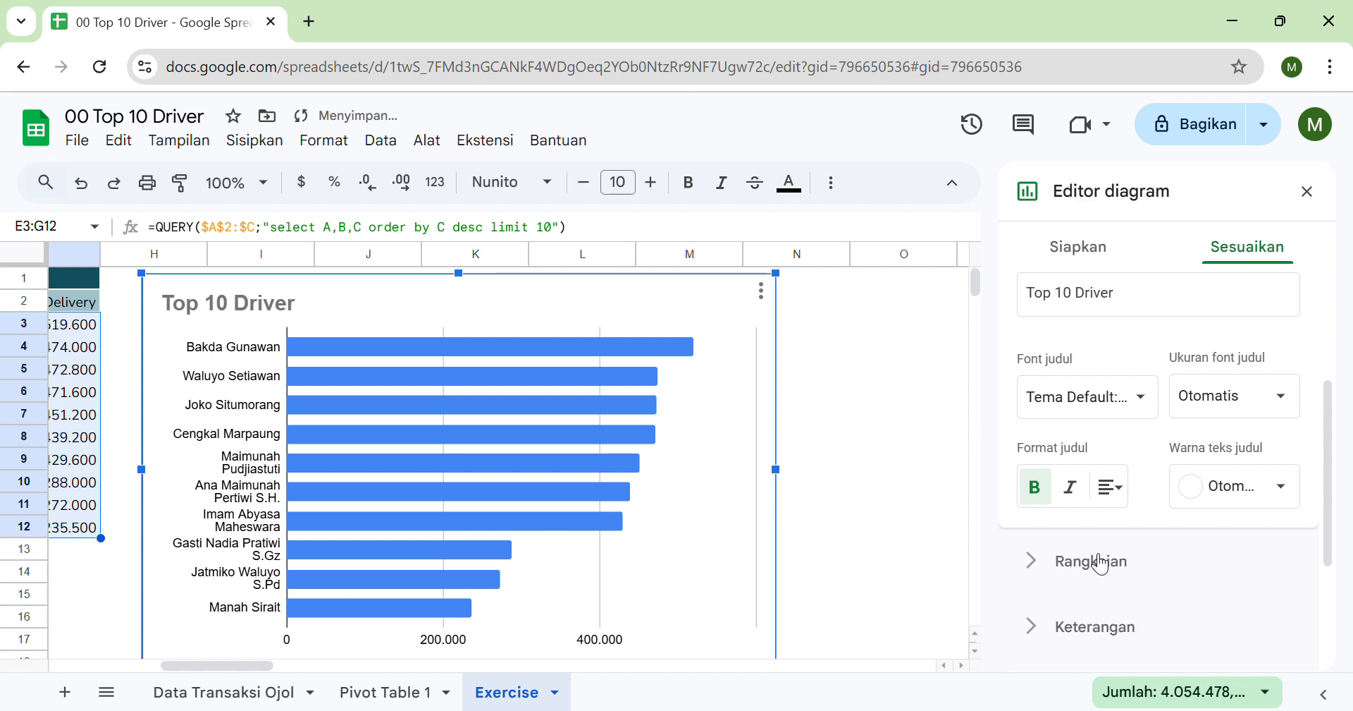
Try the Maksimalkan option in the chart style settings (Gaya diagram) and turn it back off.
{"action": "scroll", "coordinate": [1101, 563], "scroll_direction": "down", "scroll_amount": 1}
{"action": "scroll", "coordinate": [1101, 563], "scroll_direction": "down", "scroll_amount": 1}
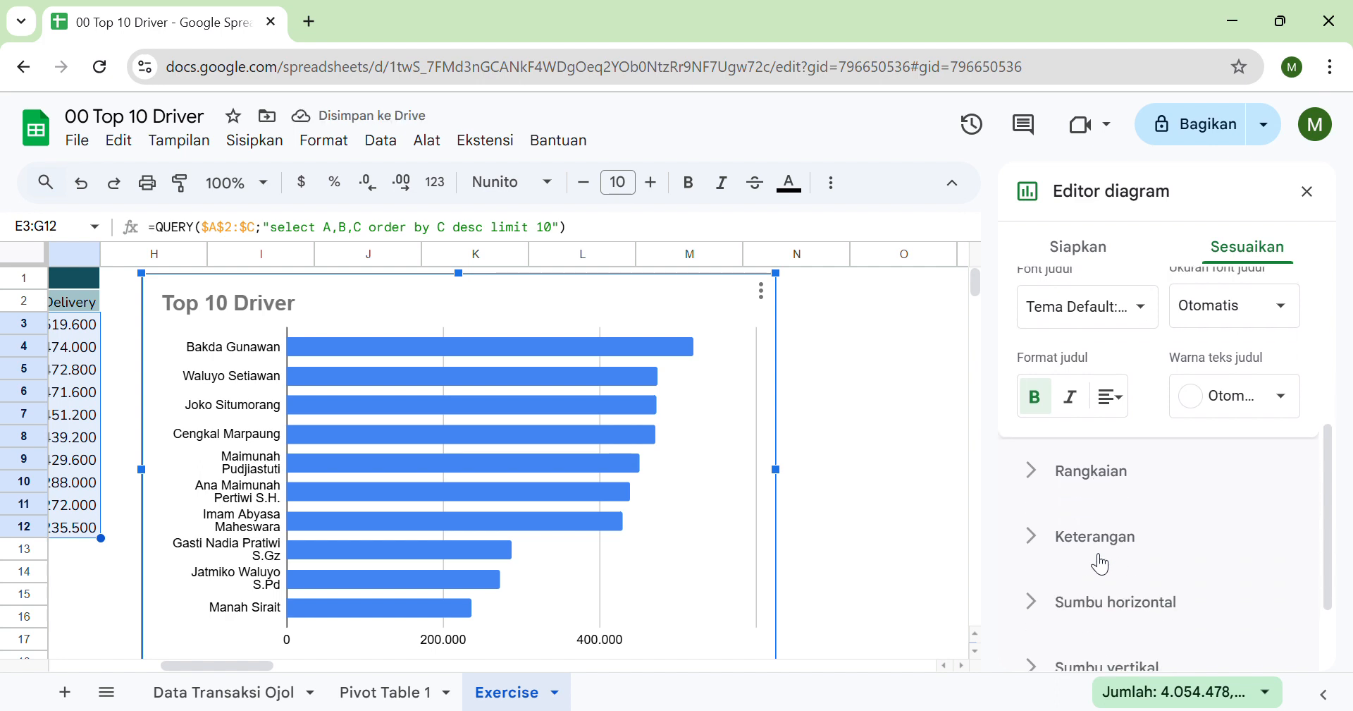
{"action": "scroll", "coordinate": [1102, 563], "scroll_direction": "up", "scroll_amount": 4}
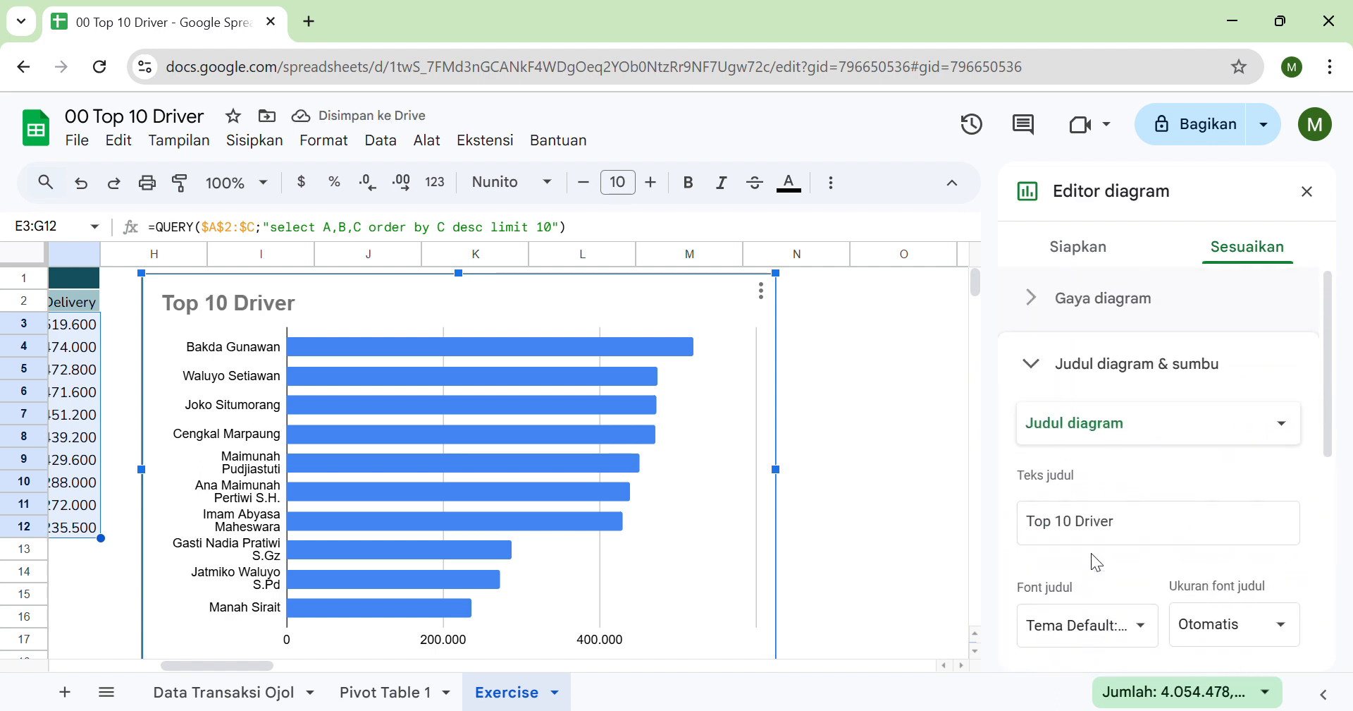
{"action": "scroll", "coordinate": [1095, 560], "scroll_direction": "down", "scroll_amount": 3}
{"action": "scroll", "coordinate": [1100, 560], "scroll_direction": "up", "scroll_amount": 3}
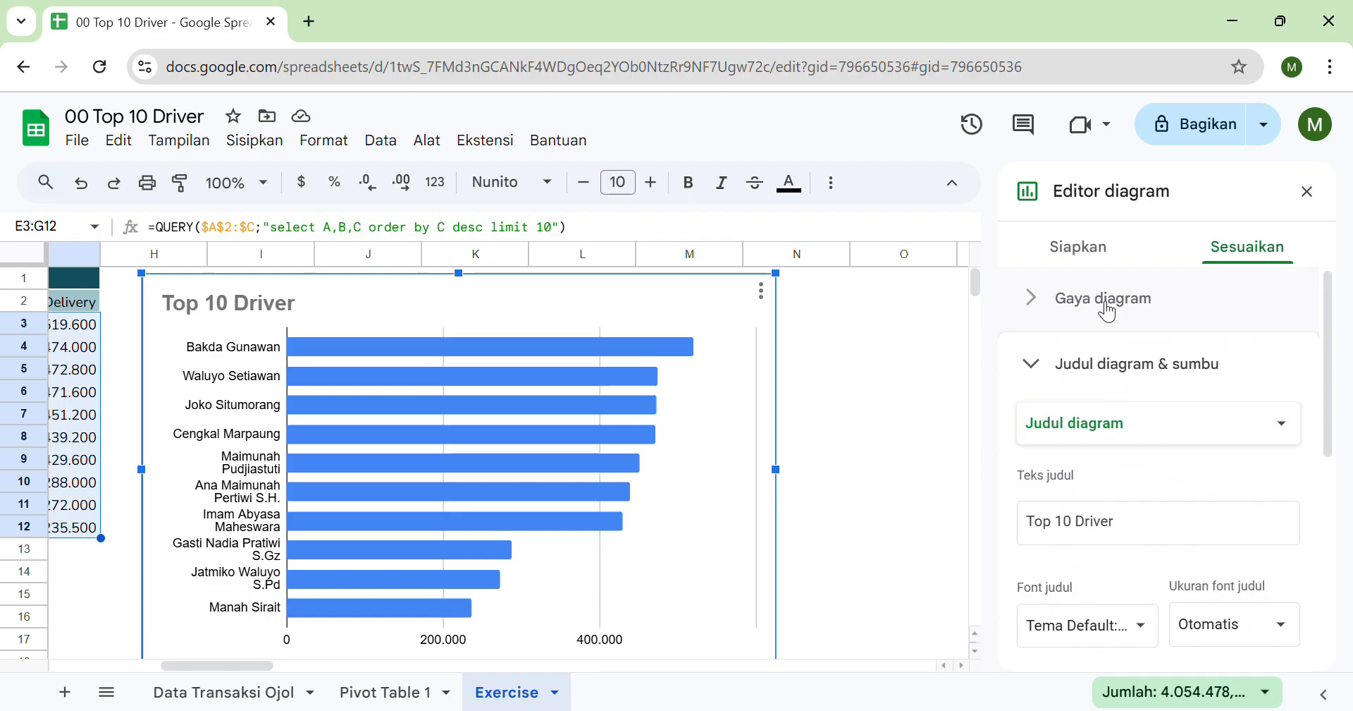
{"action": "left_click", "coordinate": [1109, 303]}
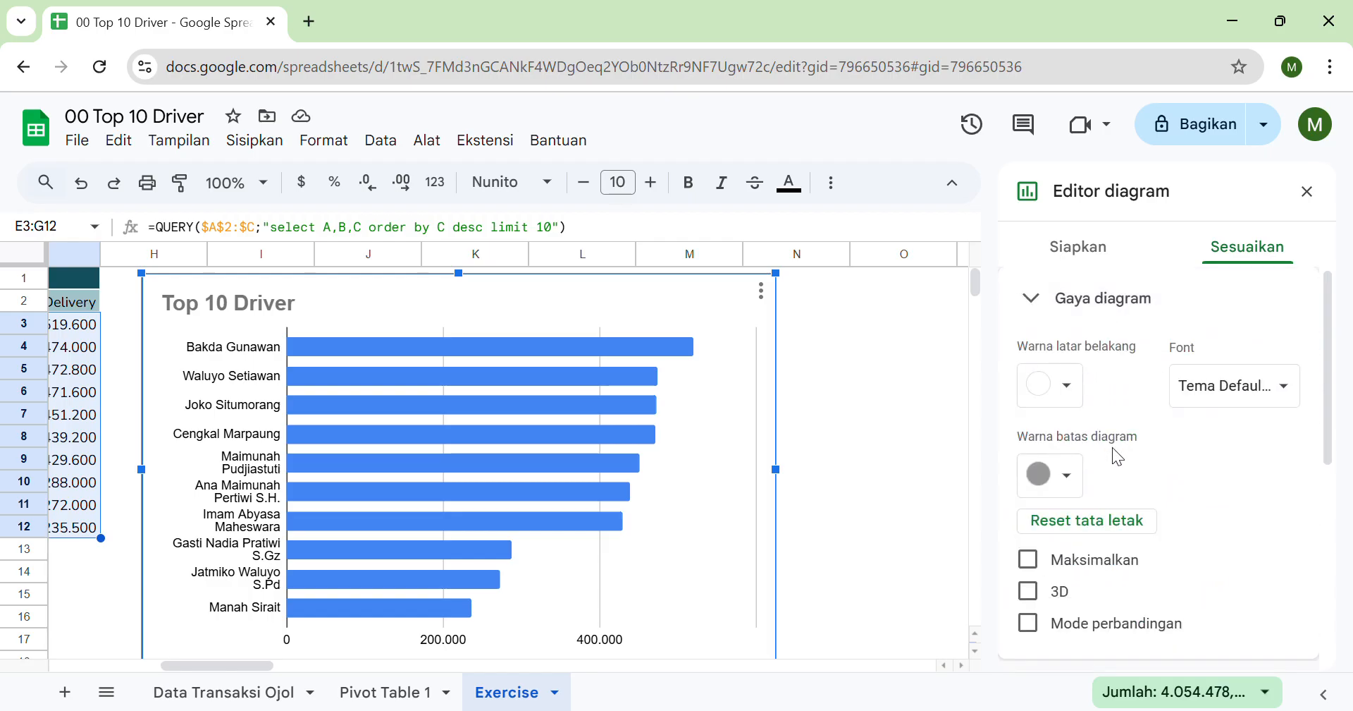
{"action": "scroll", "coordinate": [1118, 456], "scroll_direction": "down", "scroll_amount": 2}
{"action": "scroll", "coordinate": [1117, 456], "scroll_direction": "up", "scroll_amount": 2}
{"action": "scroll", "coordinate": [1118, 457], "scroll_direction": "down", "scroll_amount": 1}
{"action": "scroll", "coordinate": [1118, 457], "scroll_direction": "down", "scroll_amount": 1}
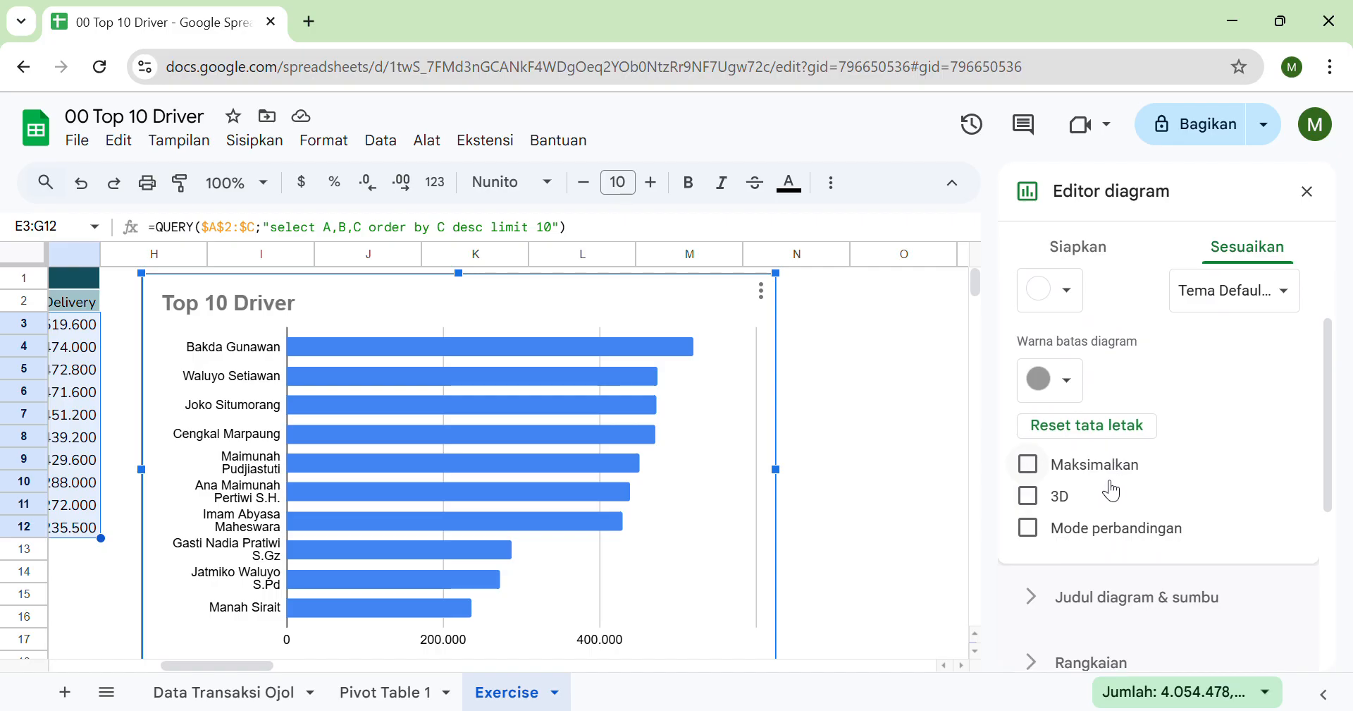
{"action": "left_click", "coordinate": [1103, 470]}
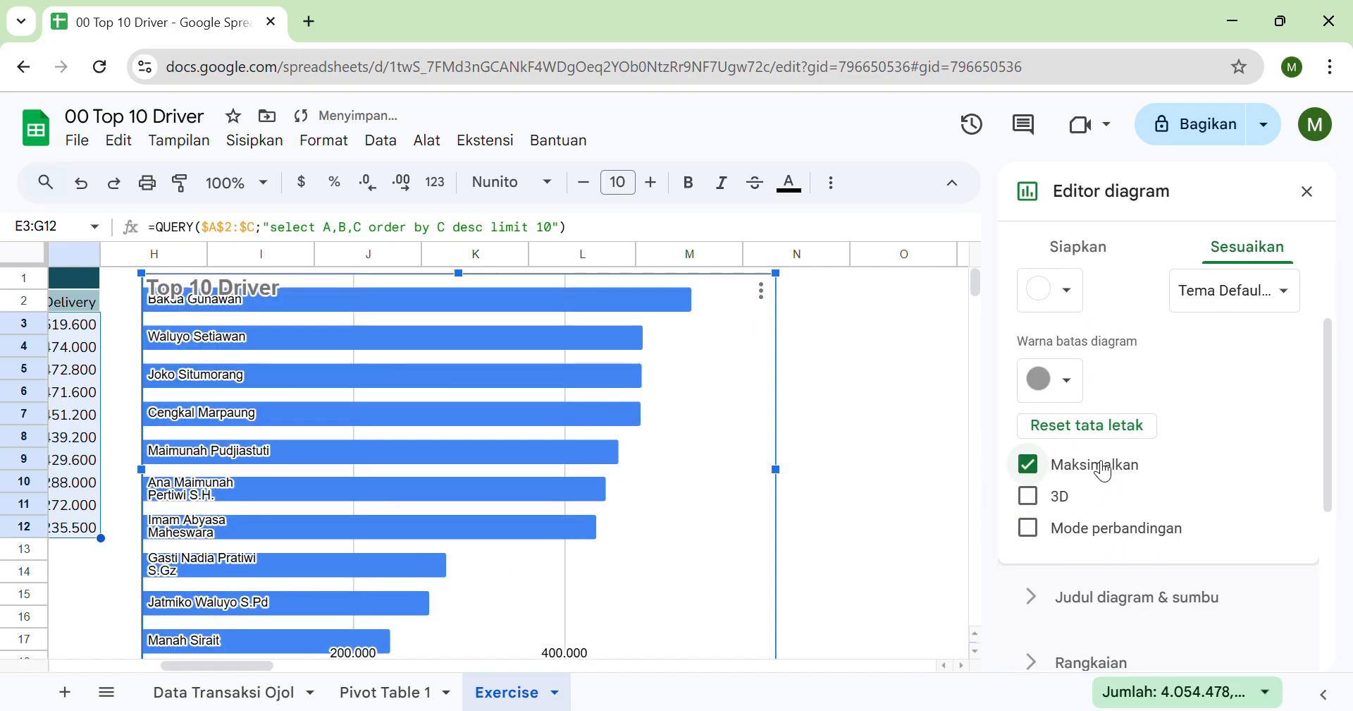
{"action": "left_click", "coordinate": [1104, 471]}
Try the 3D and Mode perbandingan chart style options, turning both back off.
{"action": "left_click", "coordinate": [1082, 496]}
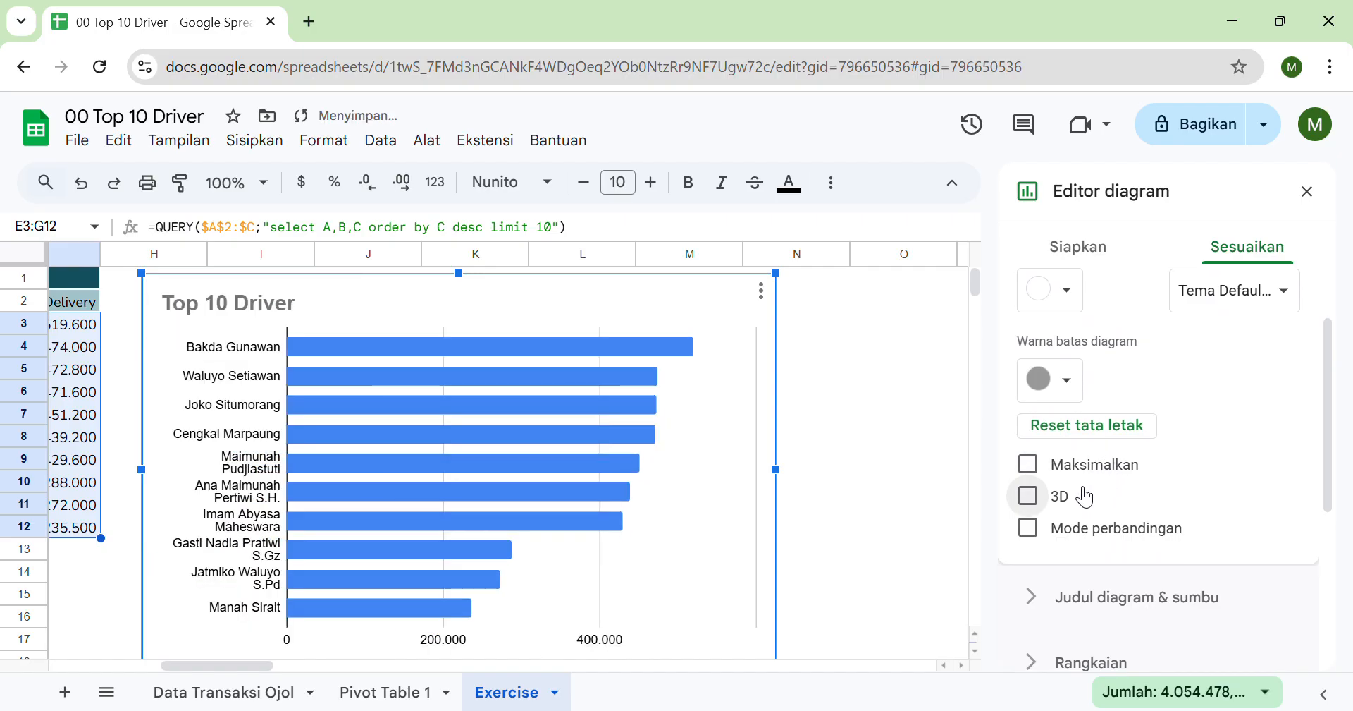
{"action": "left_click", "coordinate": [1085, 497]}
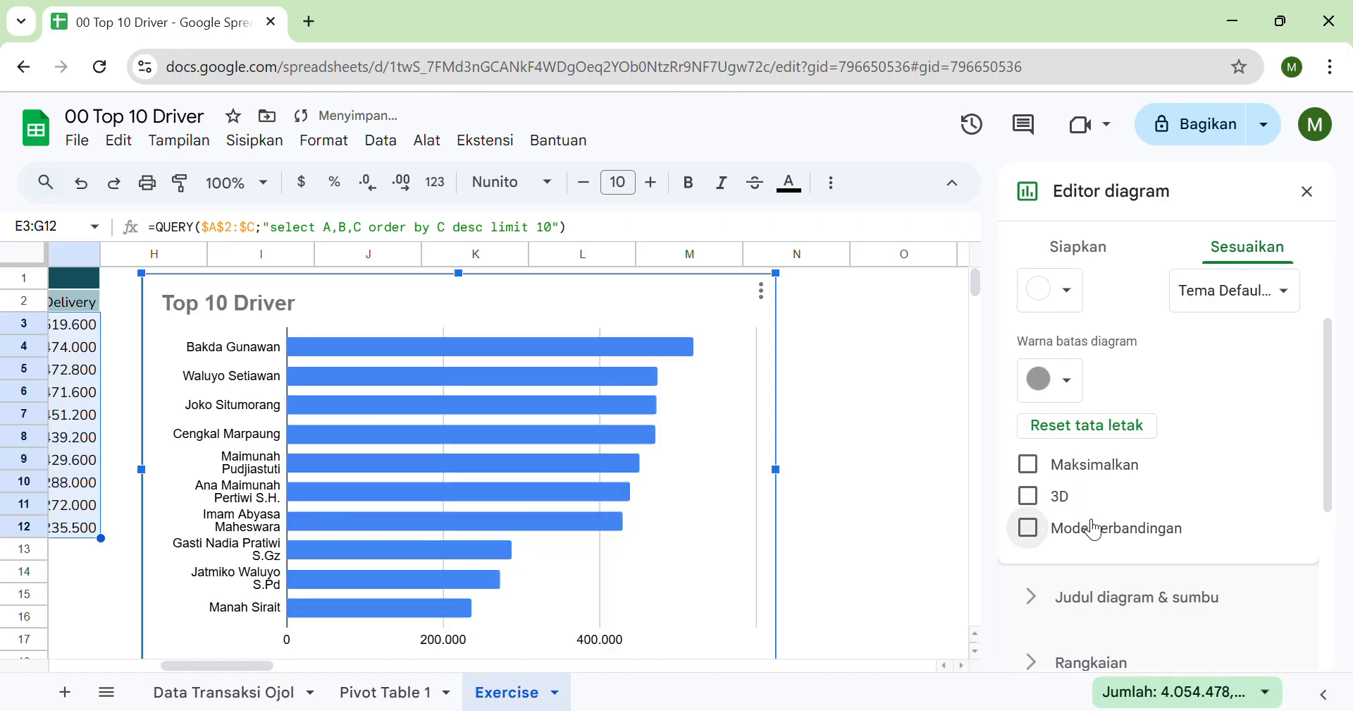
{"action": "left_click", "coordinate": [1076, 506]}
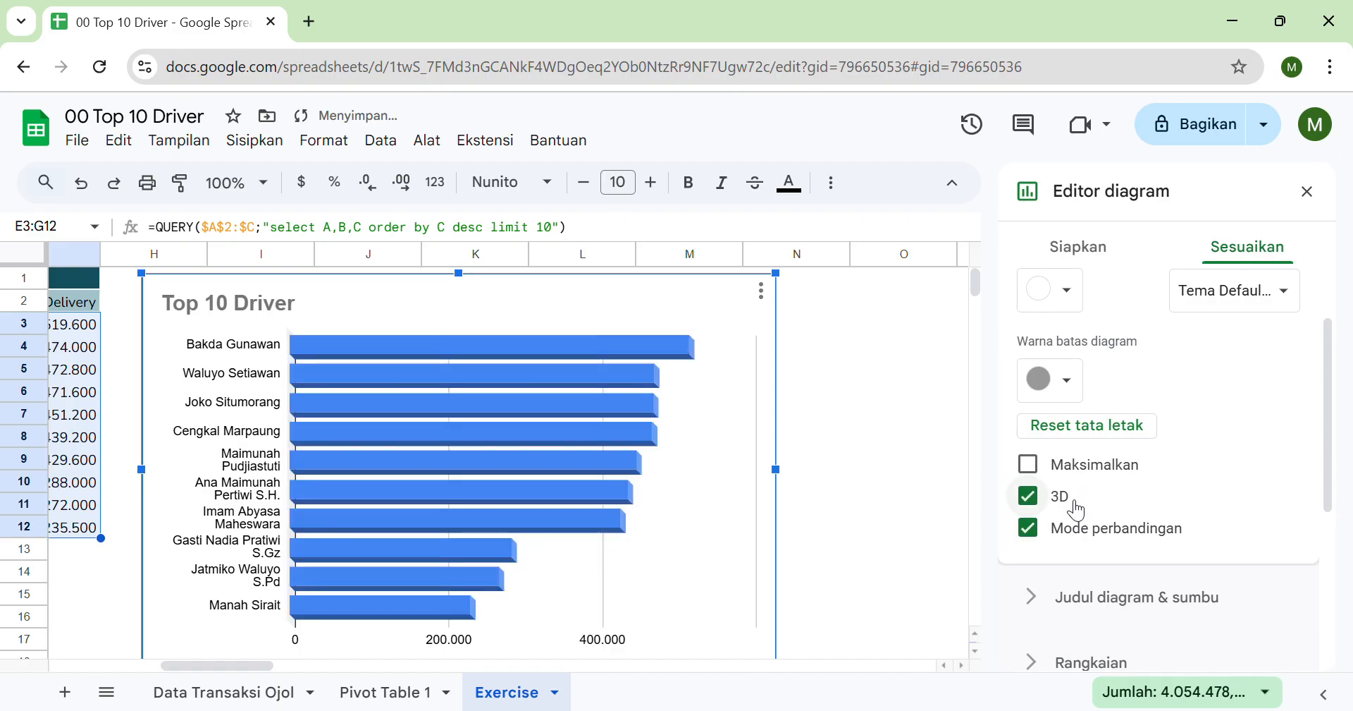
{"action": "left_click", "coordinate": [1074, 507]}
{"action": "left_click", "coordinate": [1075, 530]}
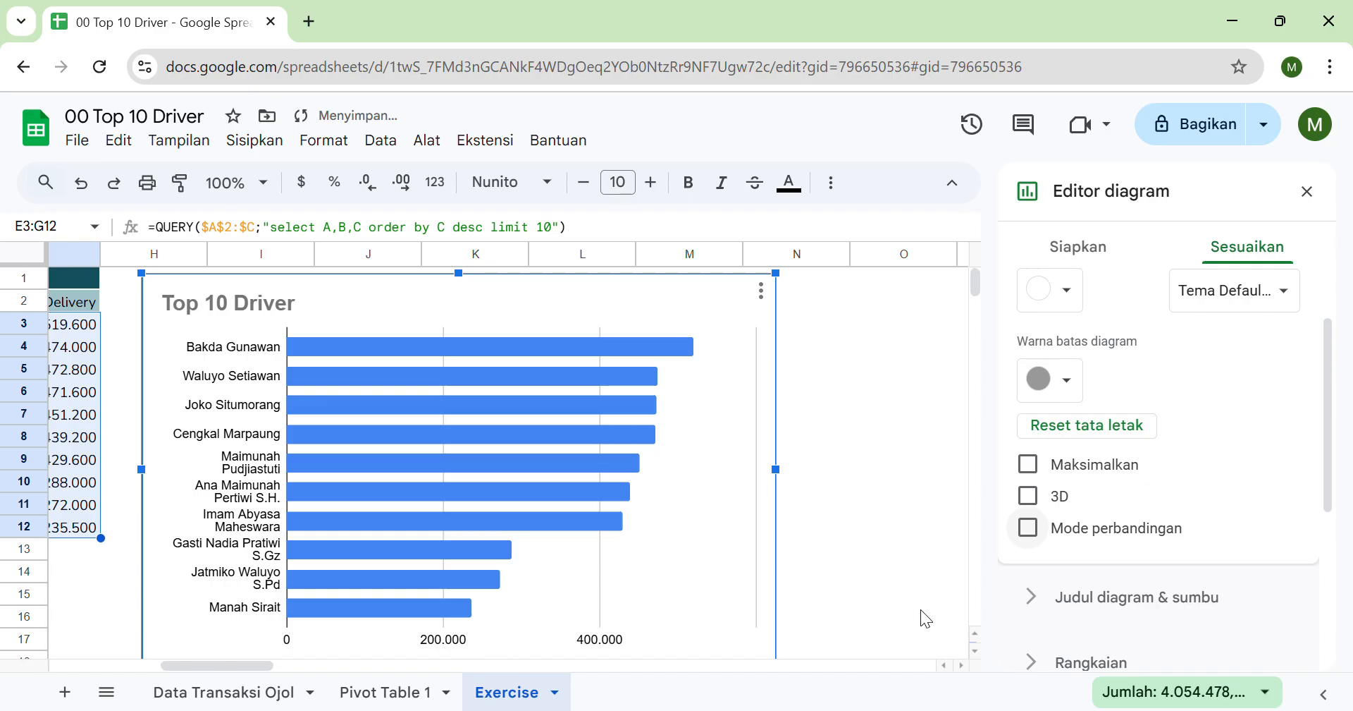
Set the fill colour (Warna isi) of the chart's bar series to a muted teal.
{"action": "scroll", "coordinate": [924, 617], "scroll_direction": "down", "scroll_amount": 3}
{"action": "scroll", "coordinate": [834, 547], "scroll_direction": "up", "scroll_amount": 3}
{"action": "scroll", "coordinate": [835, 550], "scroll_direction": "right", "scroll_amount": 1}
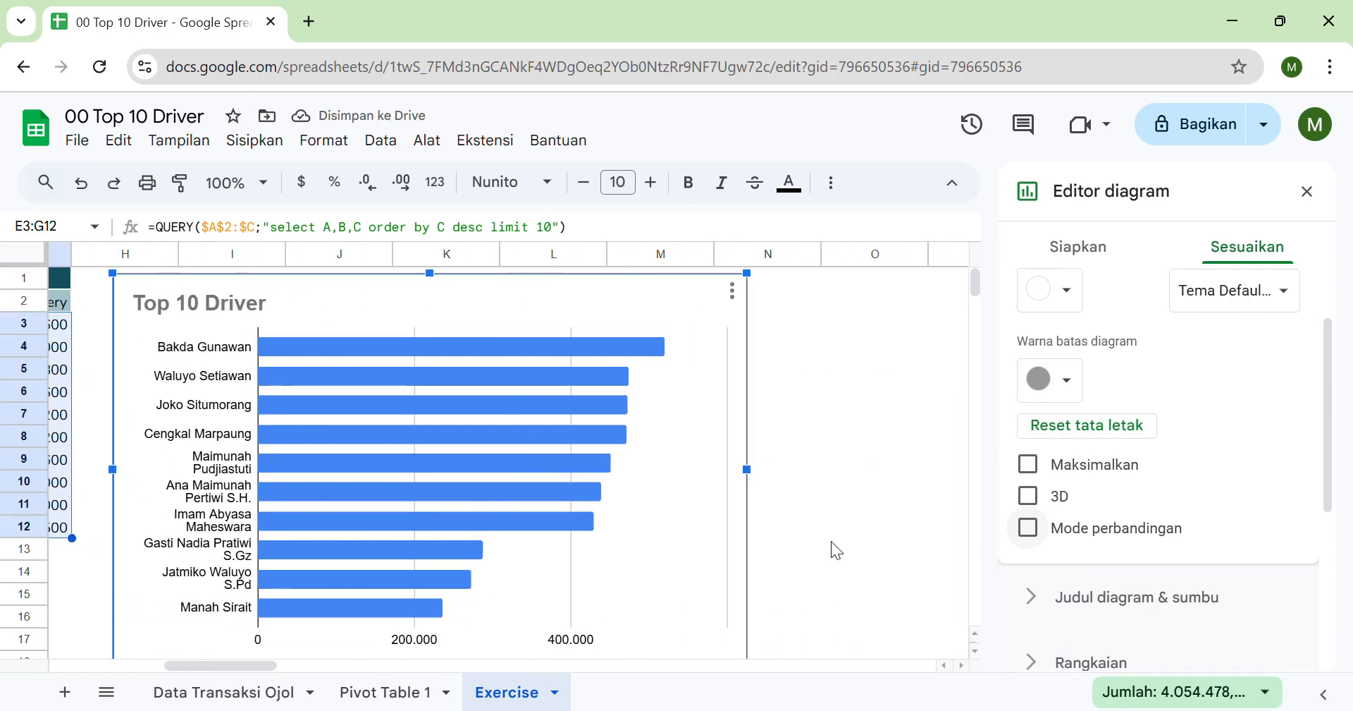
{"action": "scroll", "coordinate": [1317, 423], "scroll_direction": "down", "scroll_amount": 3}
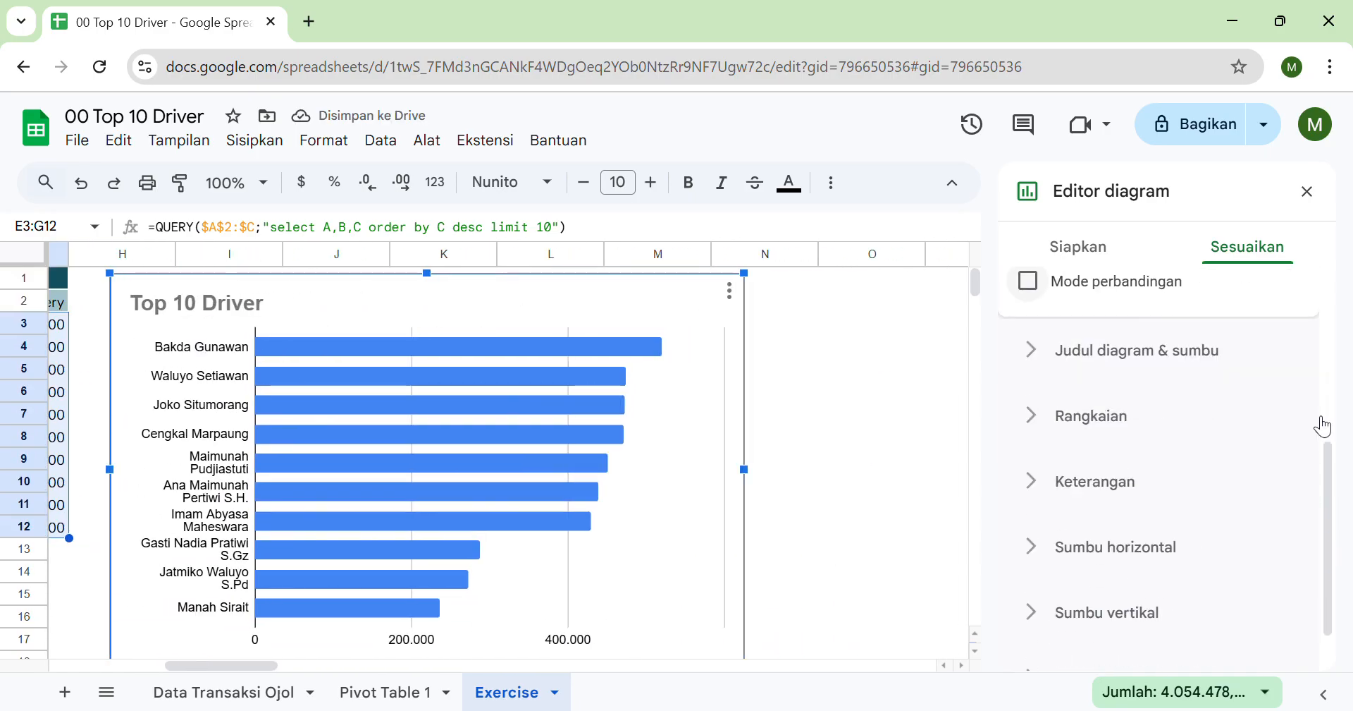
{"action": "scroll", "coordinate": [1323, 425], "scroll_direction": "down", "scroll_amount": 1}
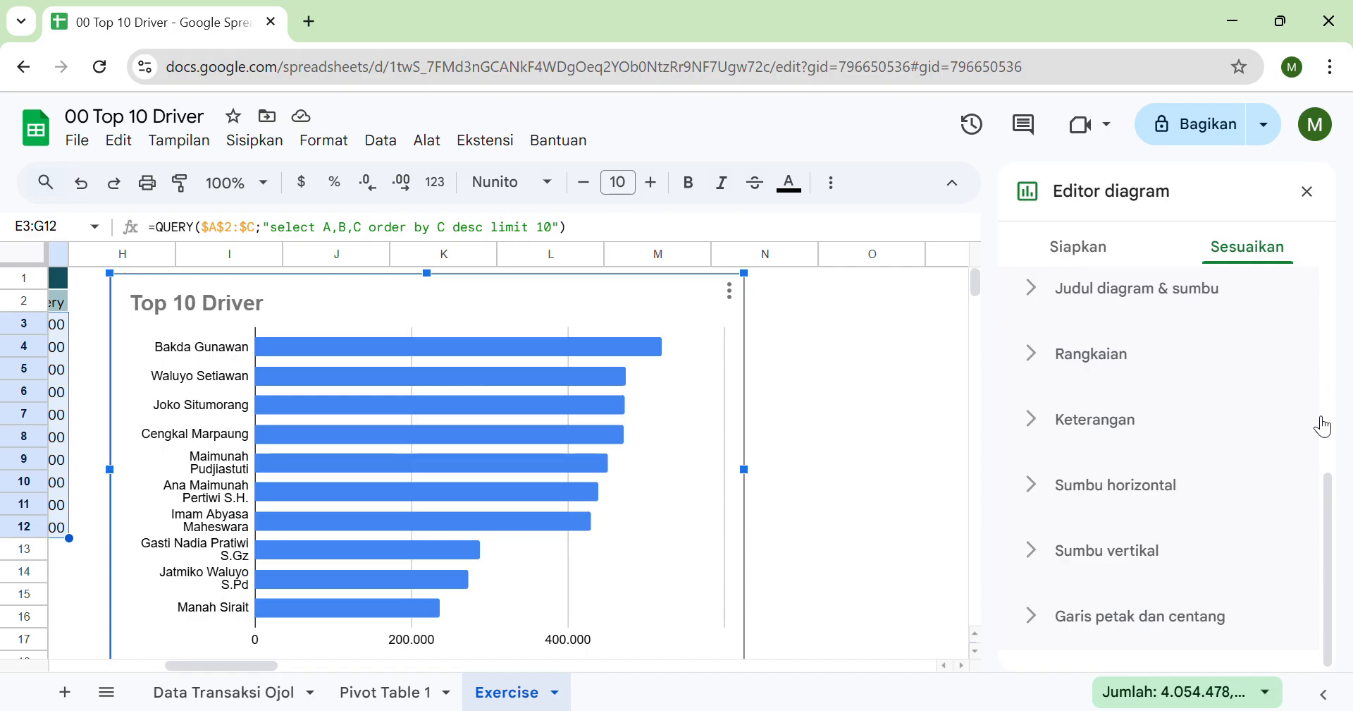
{"action": "left_click", "coordinate": [1143, 358]}
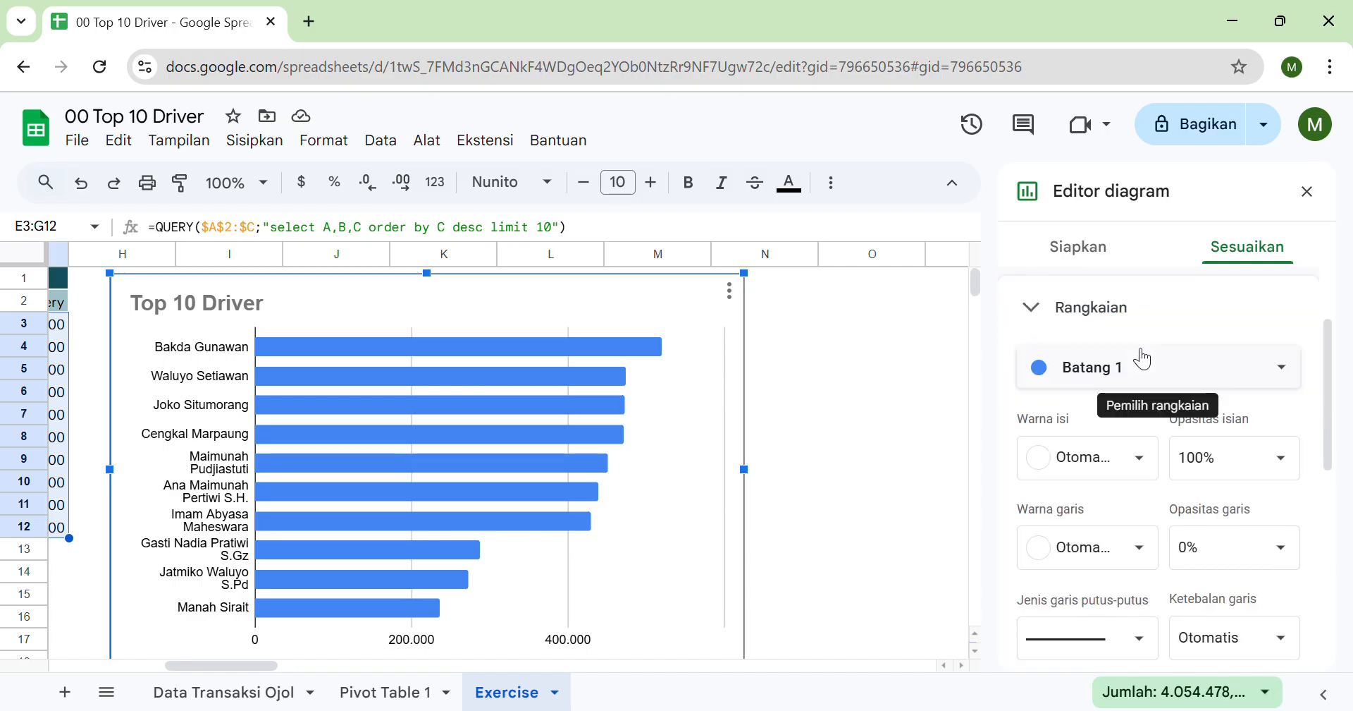
{"action": "scroll", "coordinate": [1138, 395], "scroll_direction": "down", "scroll_amount": 1}
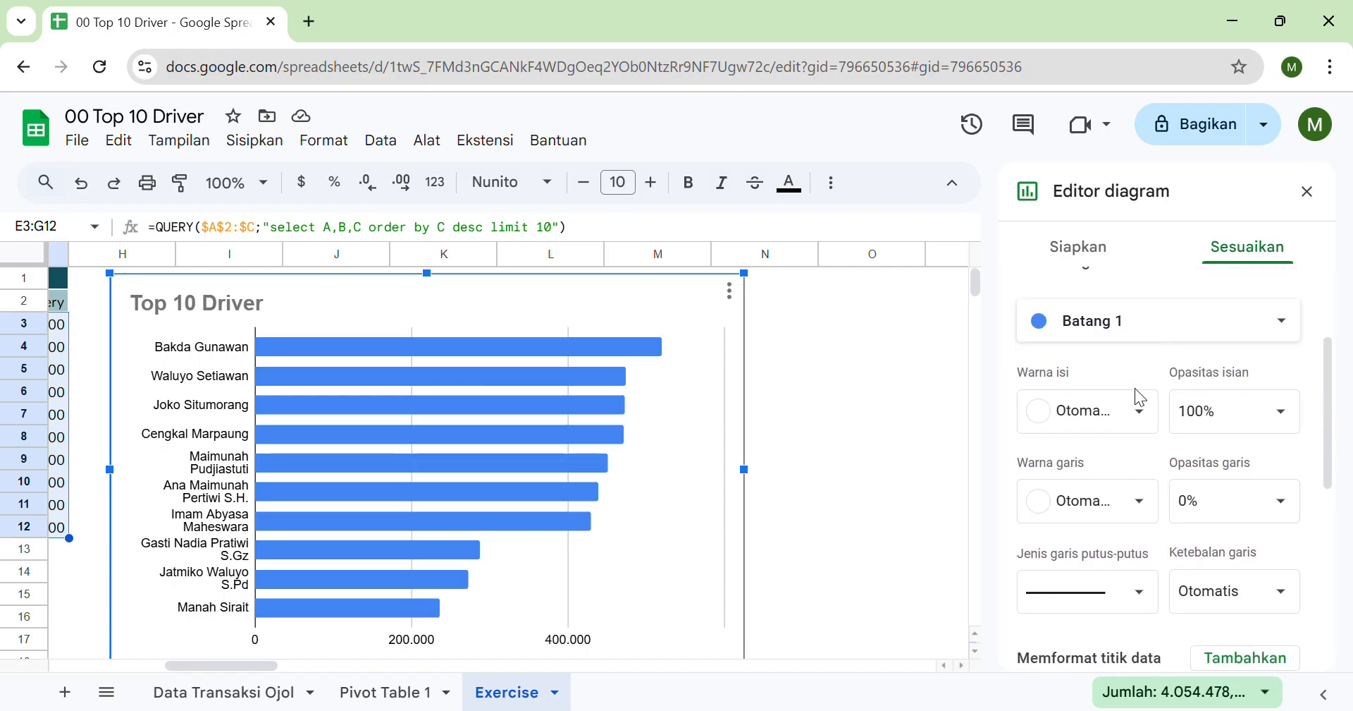
{"action": "left_click", "coordinate": [1113, 319]}
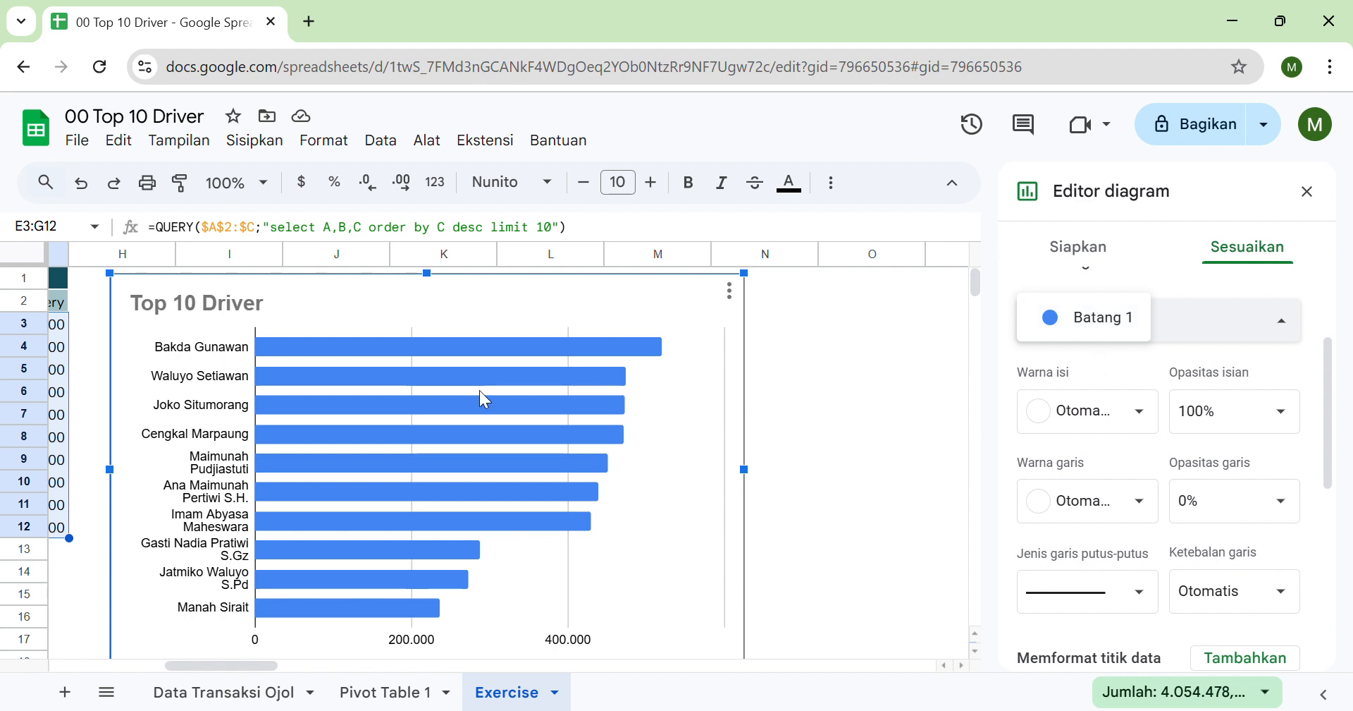
{"action": "scroll", "coordinate": [463, 416], "scroll_direction": "left", "scroll_amount": 3}
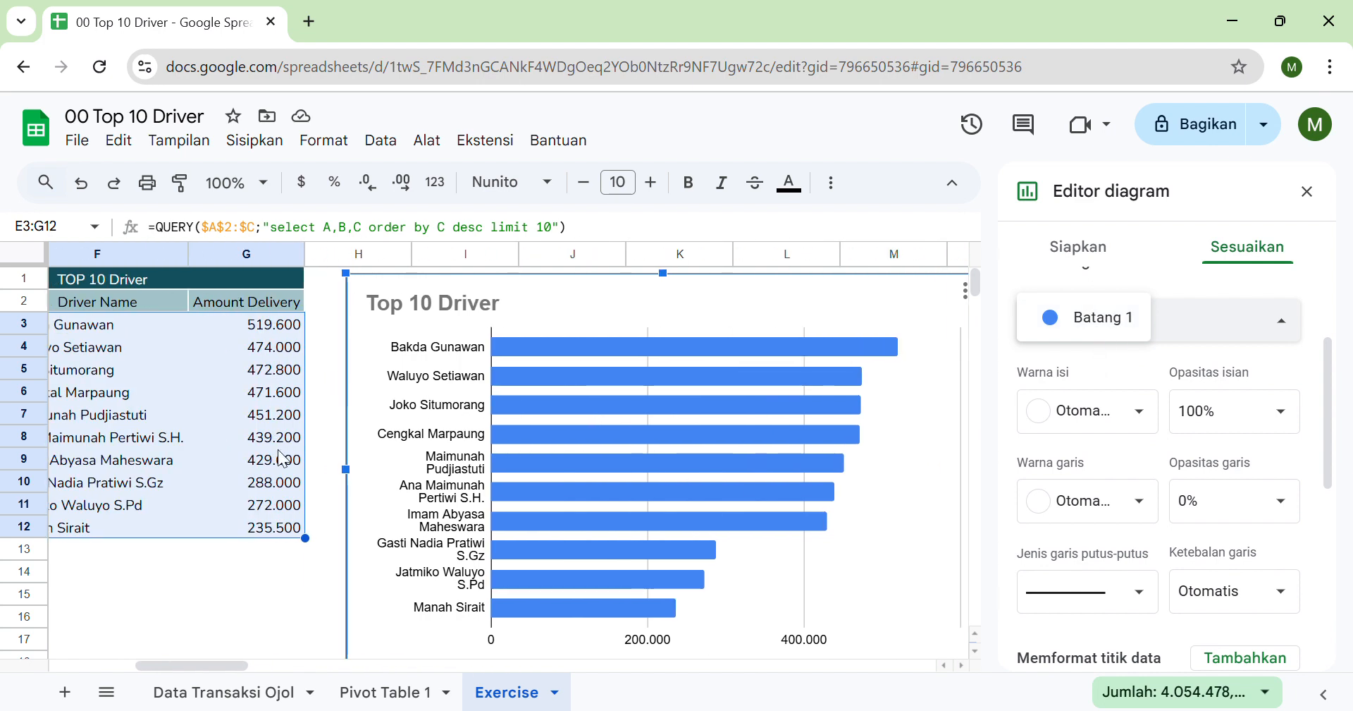
{"action": "scroll", "coordinate": [489, 454], "scroll_direction": "right", "scroll_amount": 5}
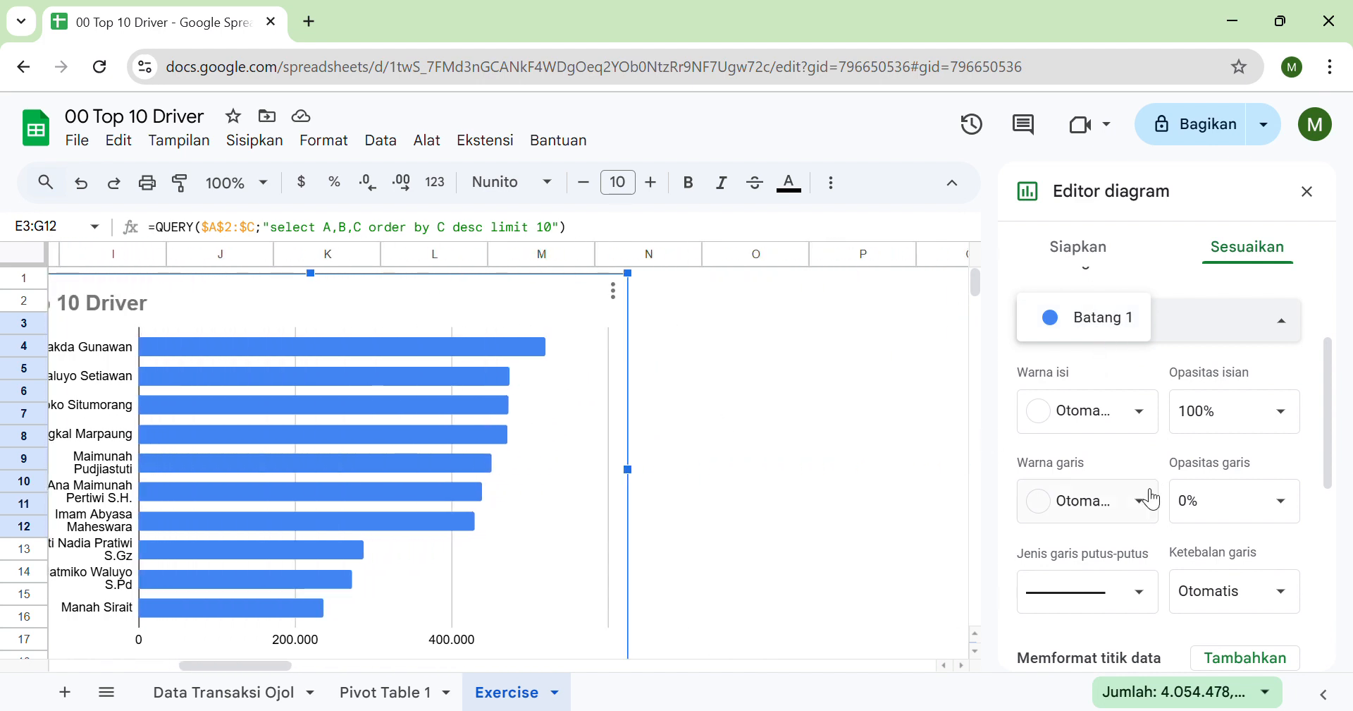
{"action": "scroll", "coordinate": [1128, 441], "scroll_direction": "down", "scroll_amount": 2}
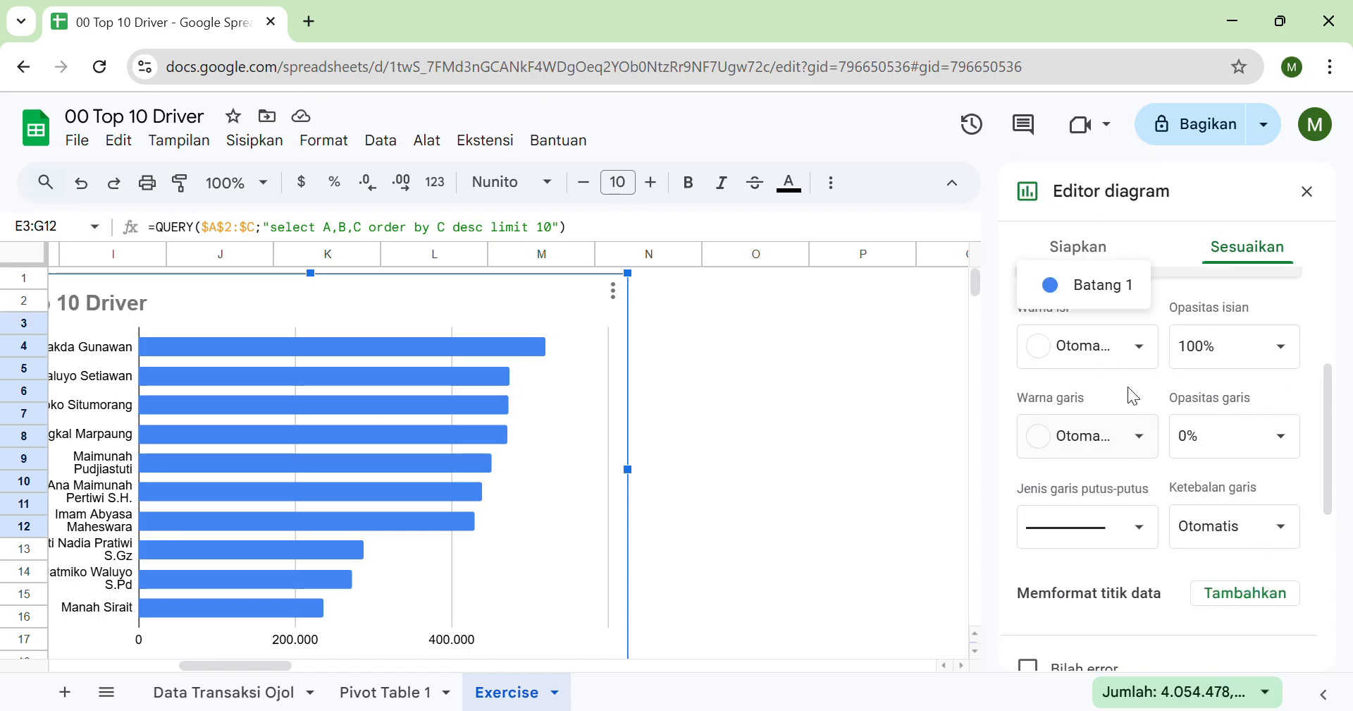
{"action": "left_click", "coordinate": [1141, 346]}
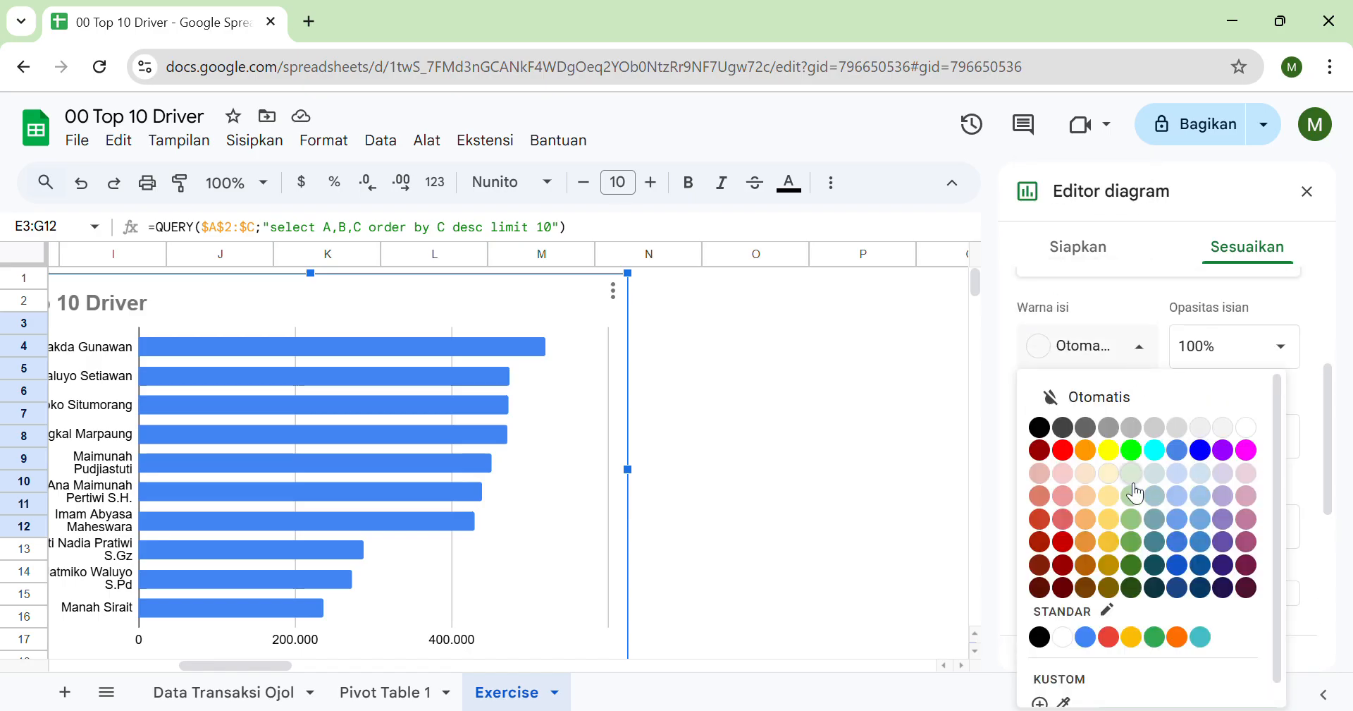
{"action": "left_click", "coordinate": [1155, 519]}
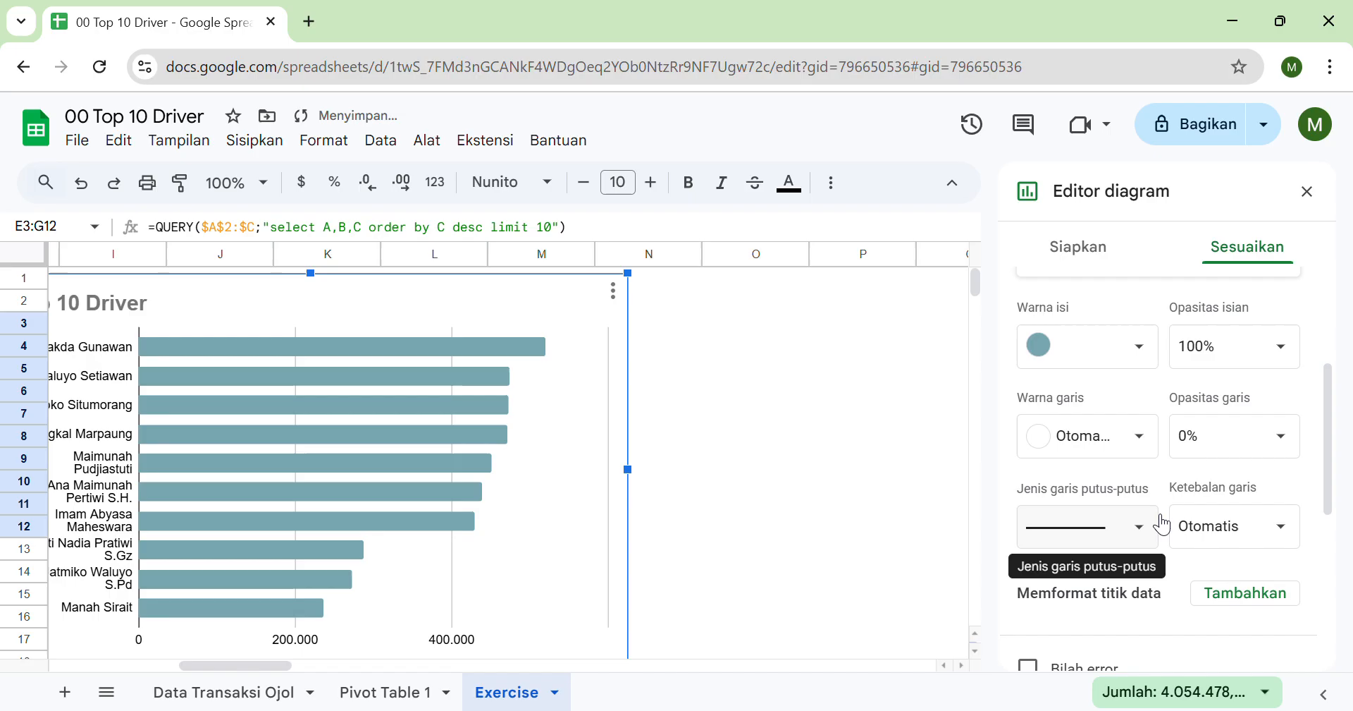
Turn on data labels (Label data) for the bars and set their text colour to white.
{"action": "scroll", "coordinate": [1163, 524], "scroll_direction": "down", "scroll_amount": 4}
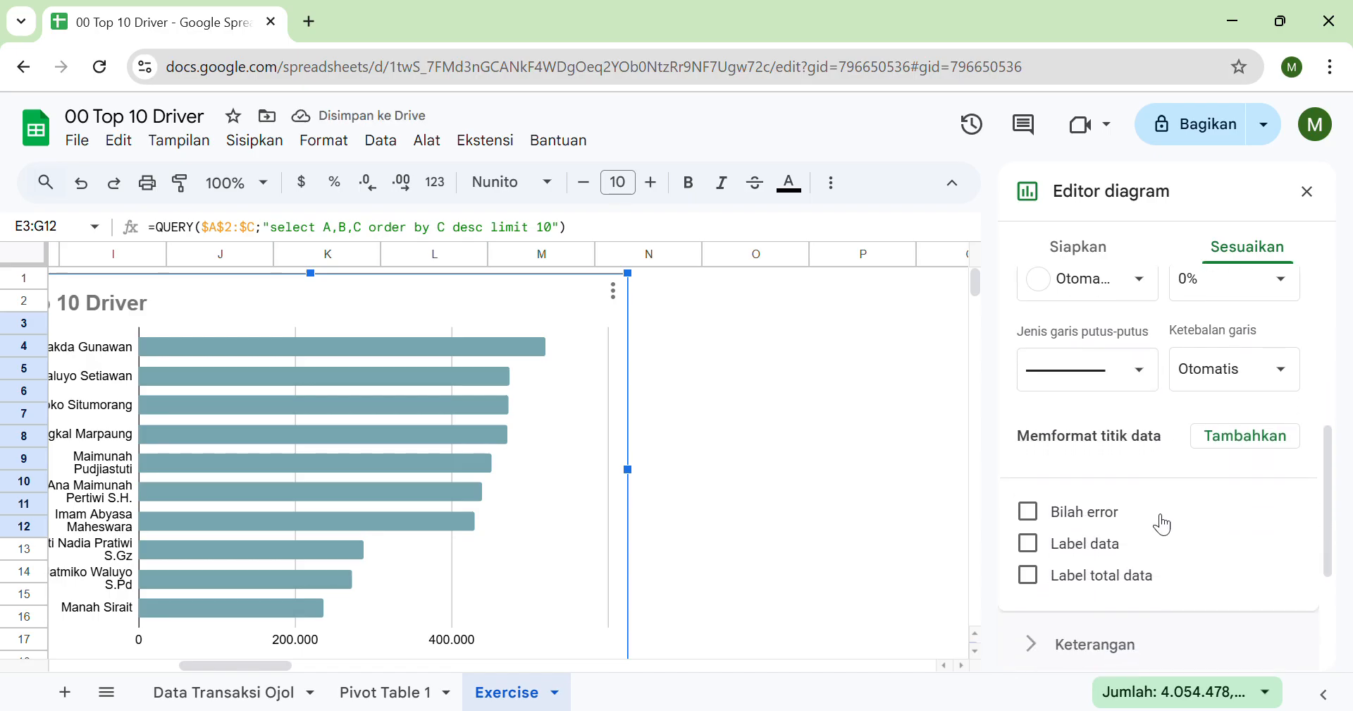
{"action": "left_click", "coordinate": [1108, 546]}
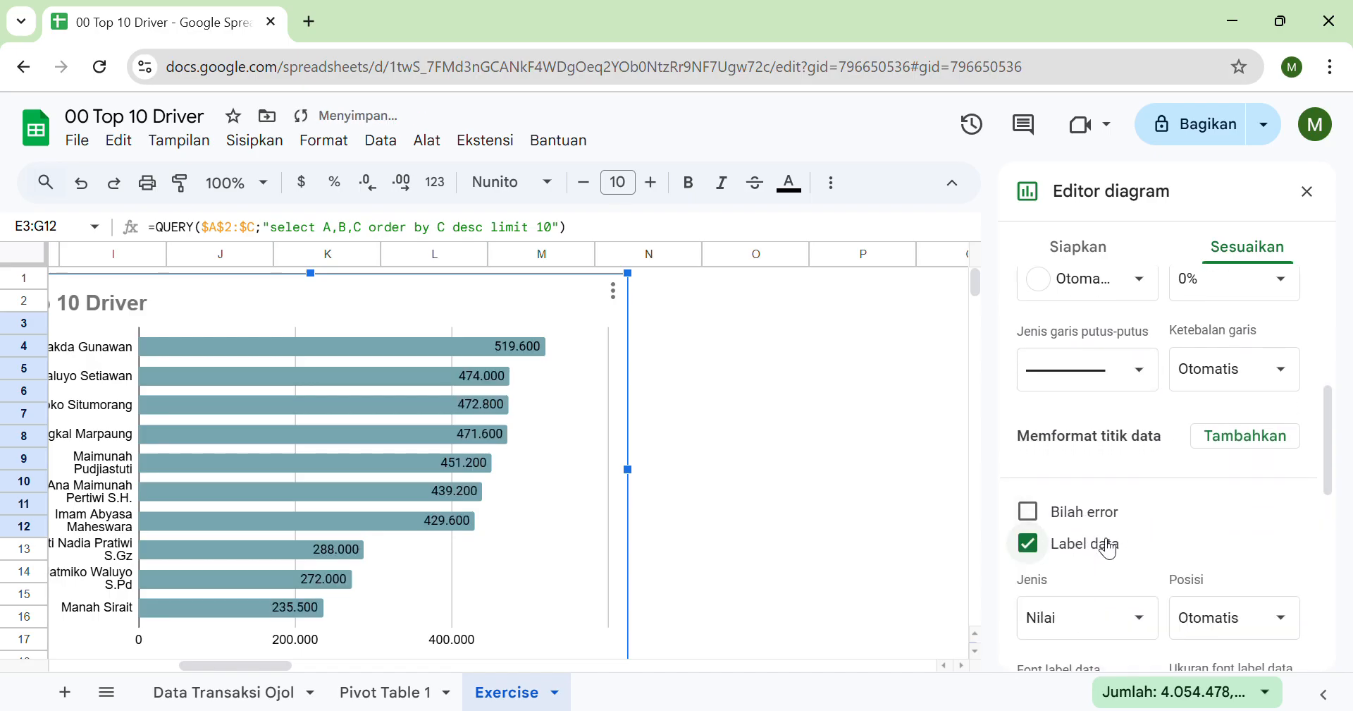
{"action": "scroll", "coordinate": [1108, 547], "scroll_direction": "down", "scroll_amount": 4}
{"action": "scroll", "coordinate": [1128, 555], "scroll_direction": "down", "scroll_amount": 2}
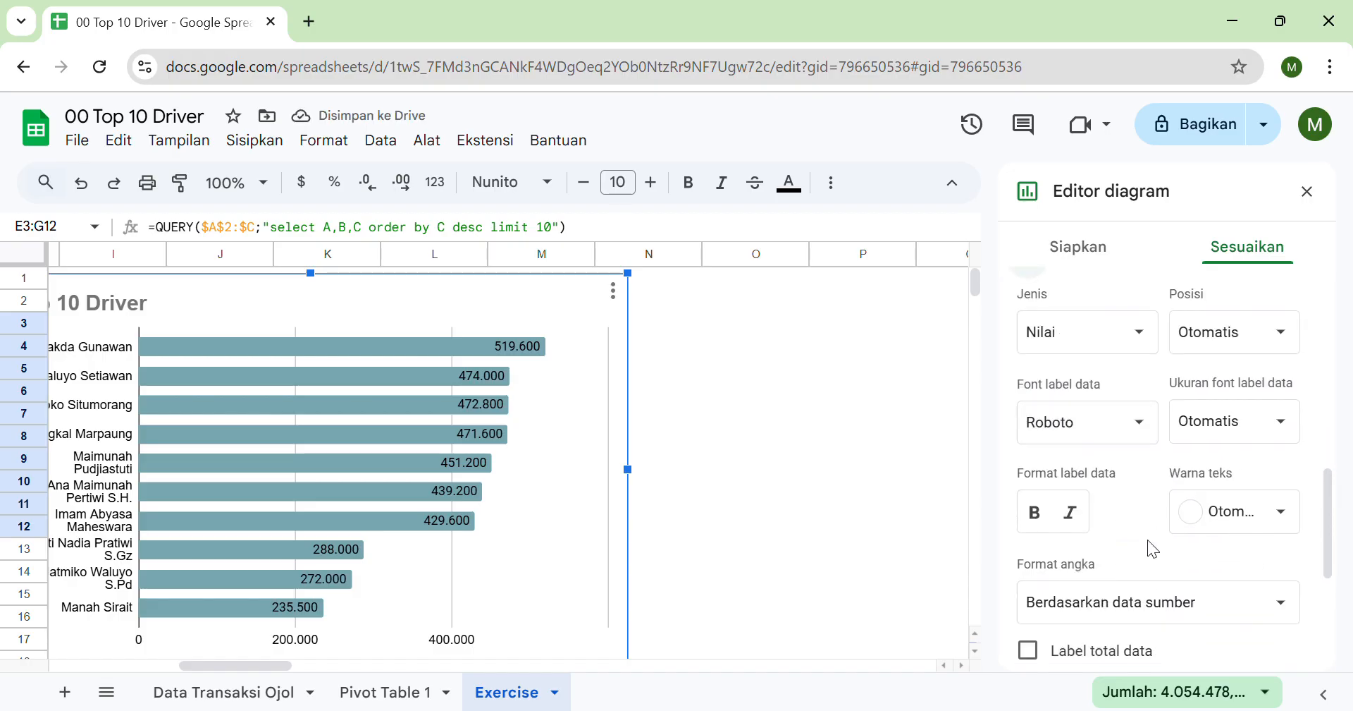
{"action": "left_click", "coordinate": [1278, 515]}
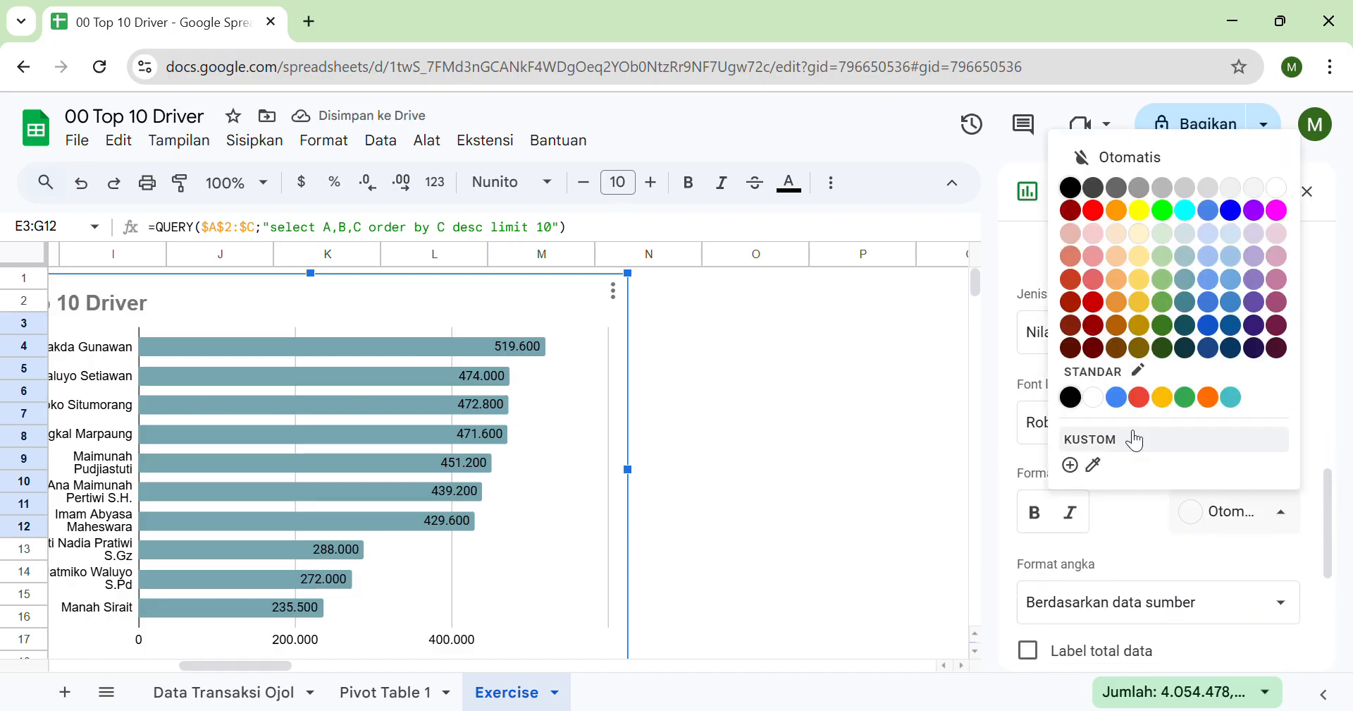
{"action": "left_click", "coordinate": [1097, 400]}
{"action": "scroll", "coordinate": [1106, 412], "scroll_direction": "down", "scroll_amount": 3}
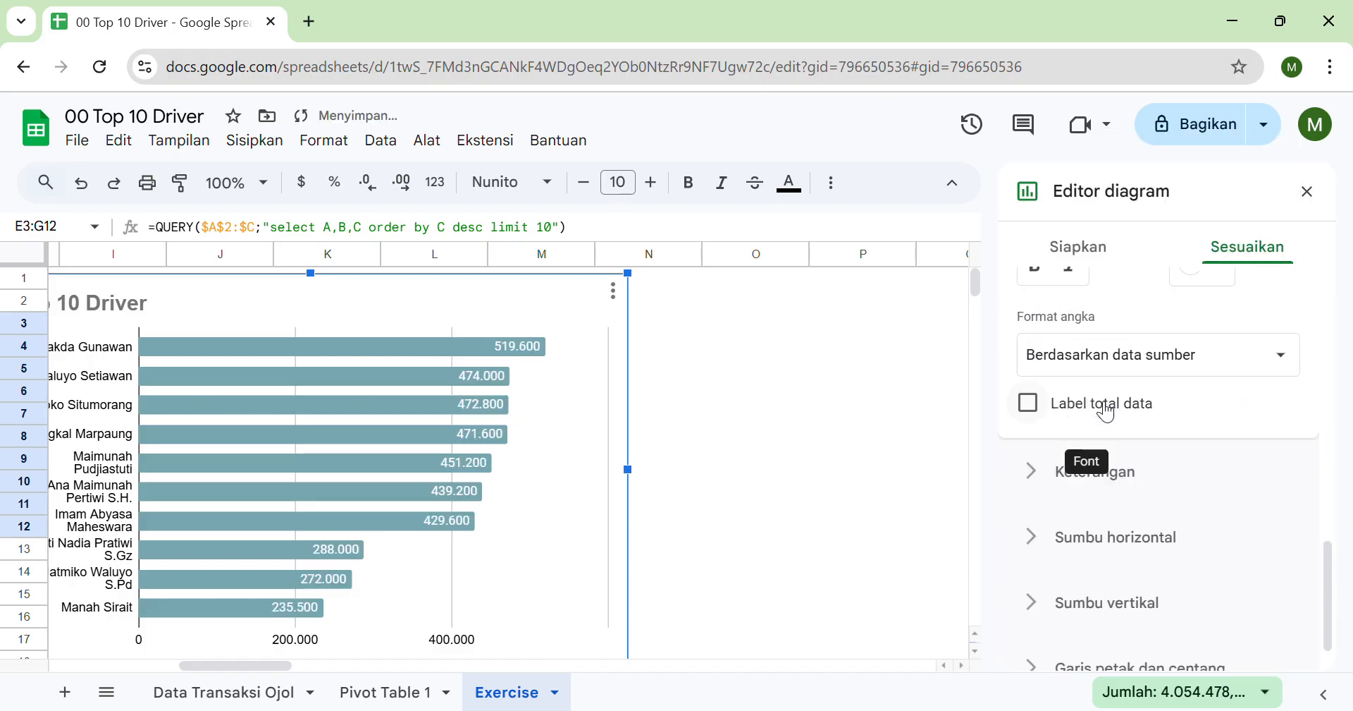
Set the font size of the chart's data labels (Ukuran font label data) to 10 and close the chart editor.
{"action": "scroll", "coordinate": [1103, 409], "scroll_direction": "up", "scroll_amount": 2}
{"action": "scroll", "coordinate": [1097, 402], "scroll_direction": "up", "scroll_amount": 3}
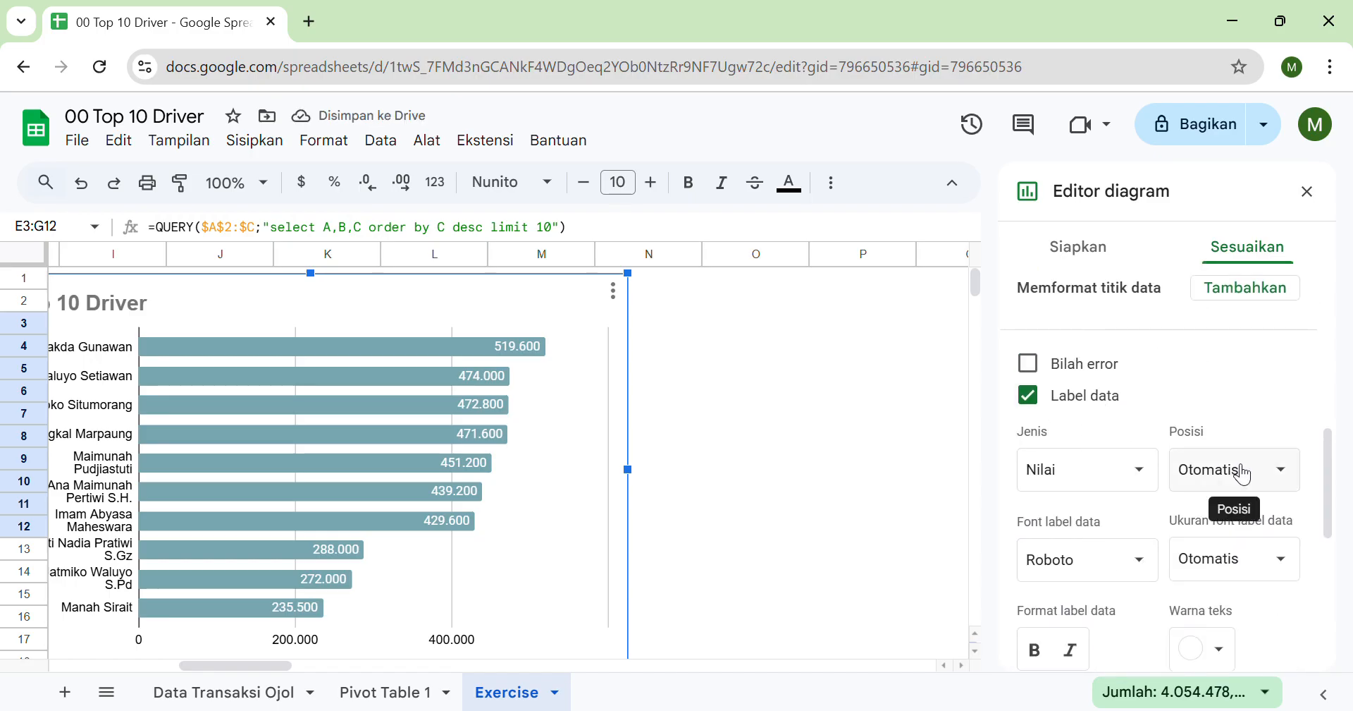
{"action": "left_click", "coordinate": [1249, 564]}
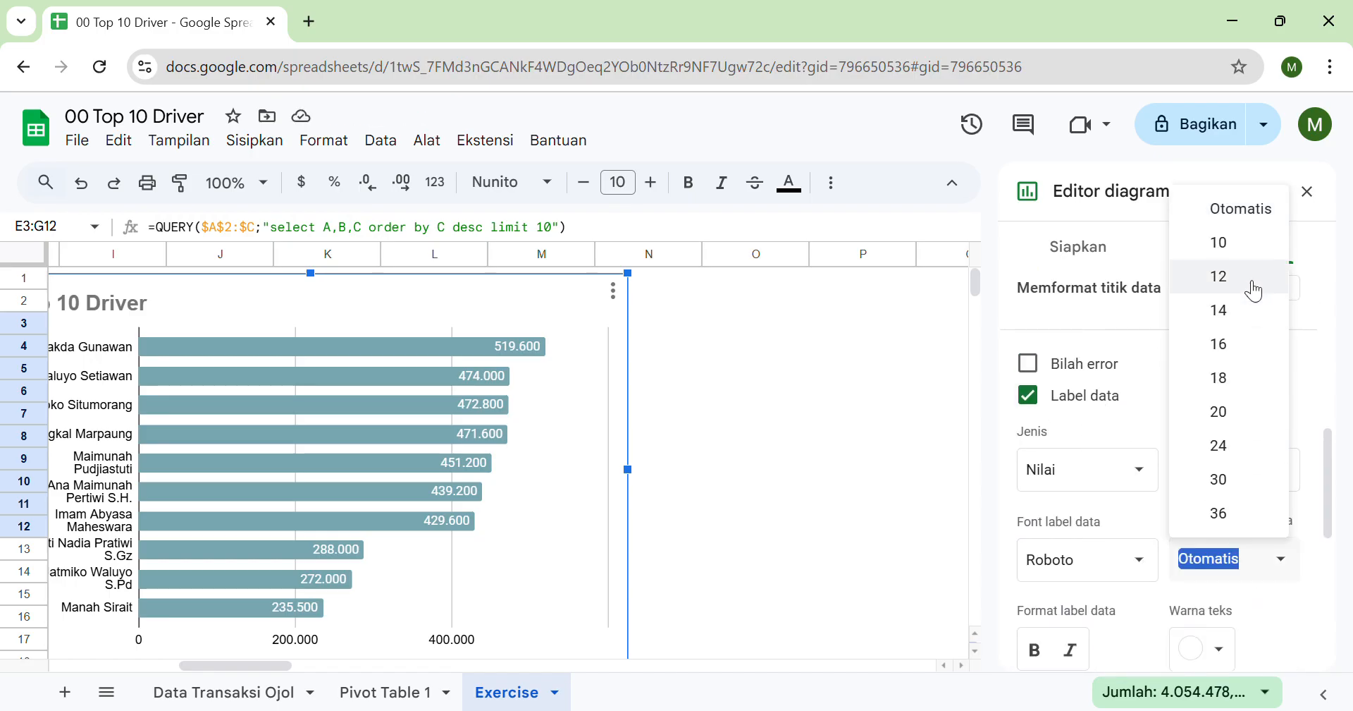
{"action": "left_click", "coordinate": [1242, 250]}
{"action": "scroll", "coordinate": [1221, 373], "scroll_direction": "down", "scroll_amount": 3}
{"action": "scroll", "coordinate": [1221, 374], "scroll_direction": "down", "scroll_amount": 3}
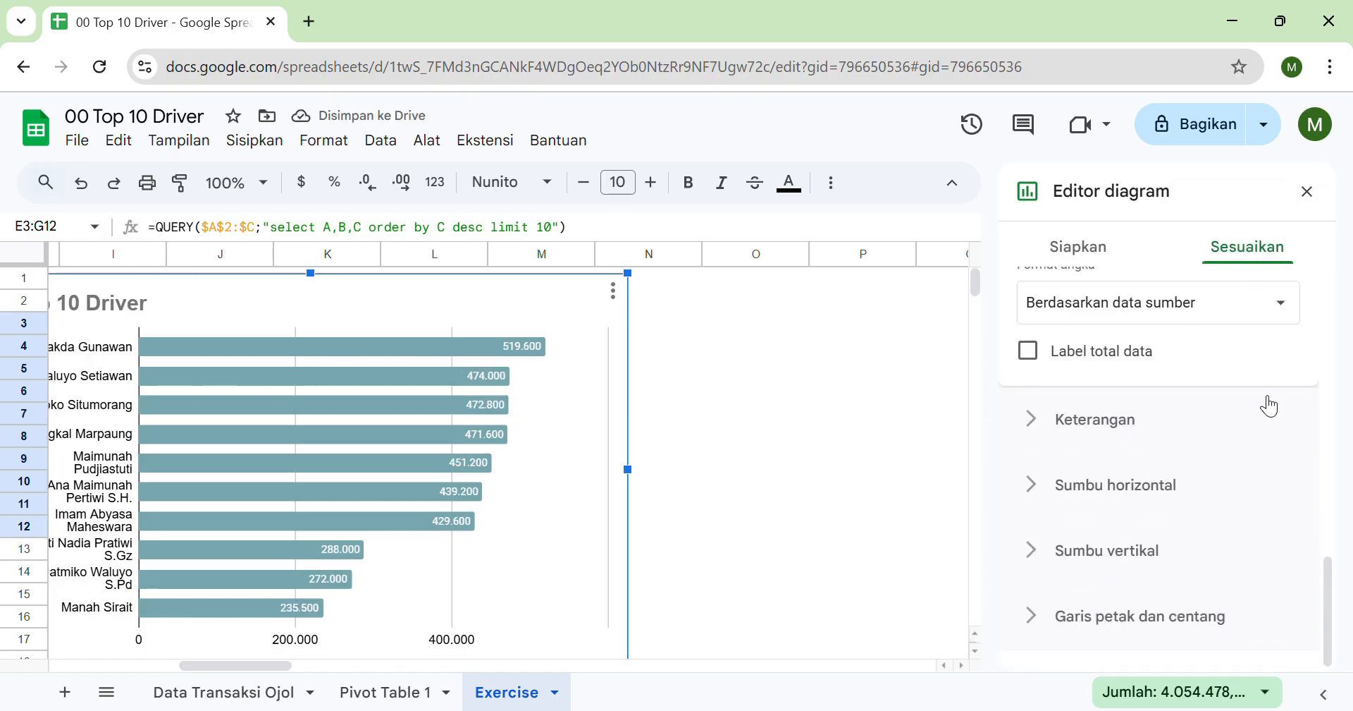
{"action": "left_click", "coordinate": [1307, 192]}
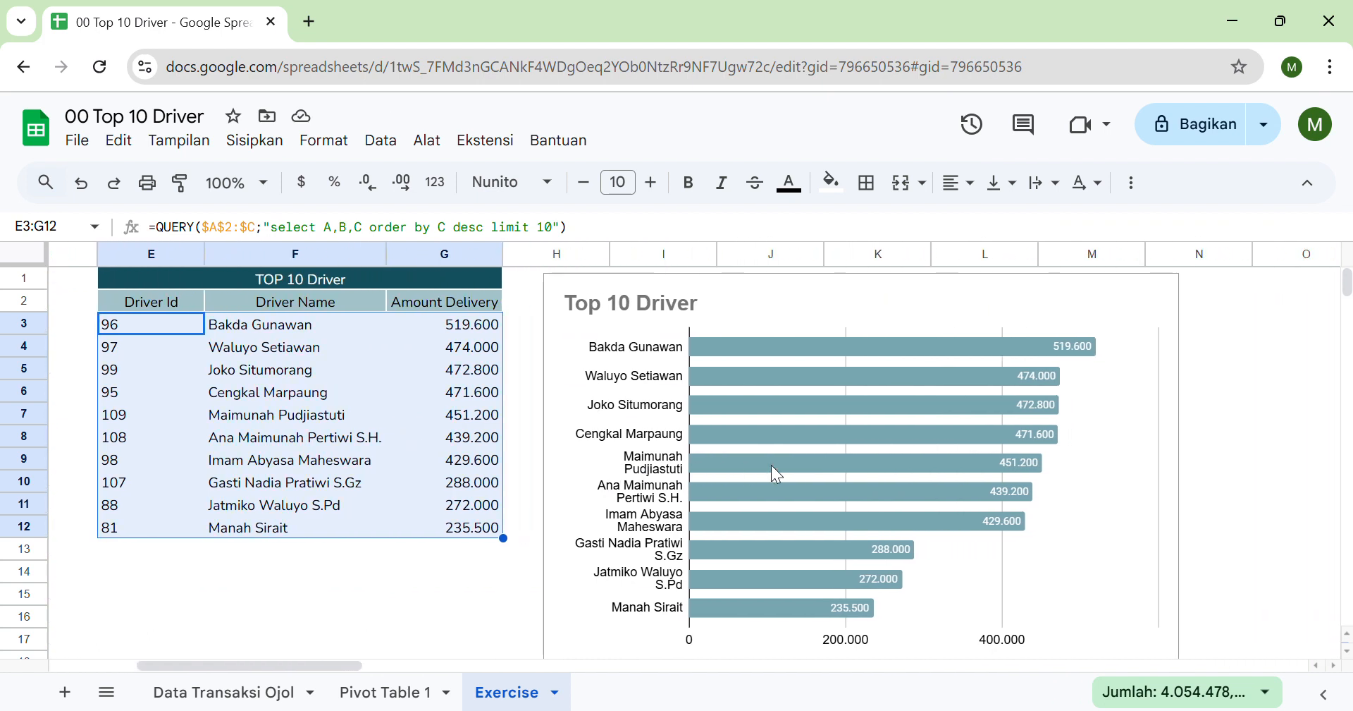
Review the finished Top 10 Driver chart beside its ranking table, glancing at the source data on the Data Transaksi Ojol sheet.
{"action": "scroll", "coordinate": [772, 466], "scroll_direction": "right", "scroll_amount": 2}
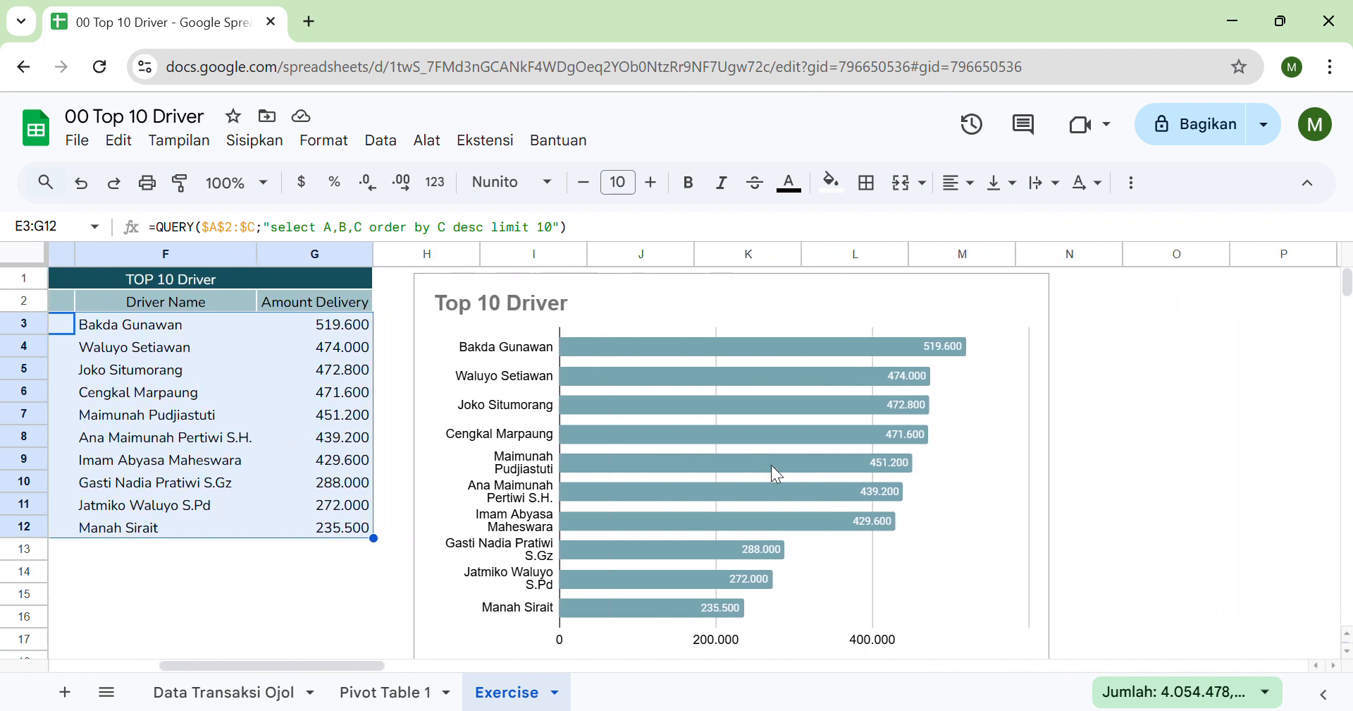
{"action": "scroll", "coordinate": [773, 466], "scroll_direction": "down", "scroll_amount": 1}
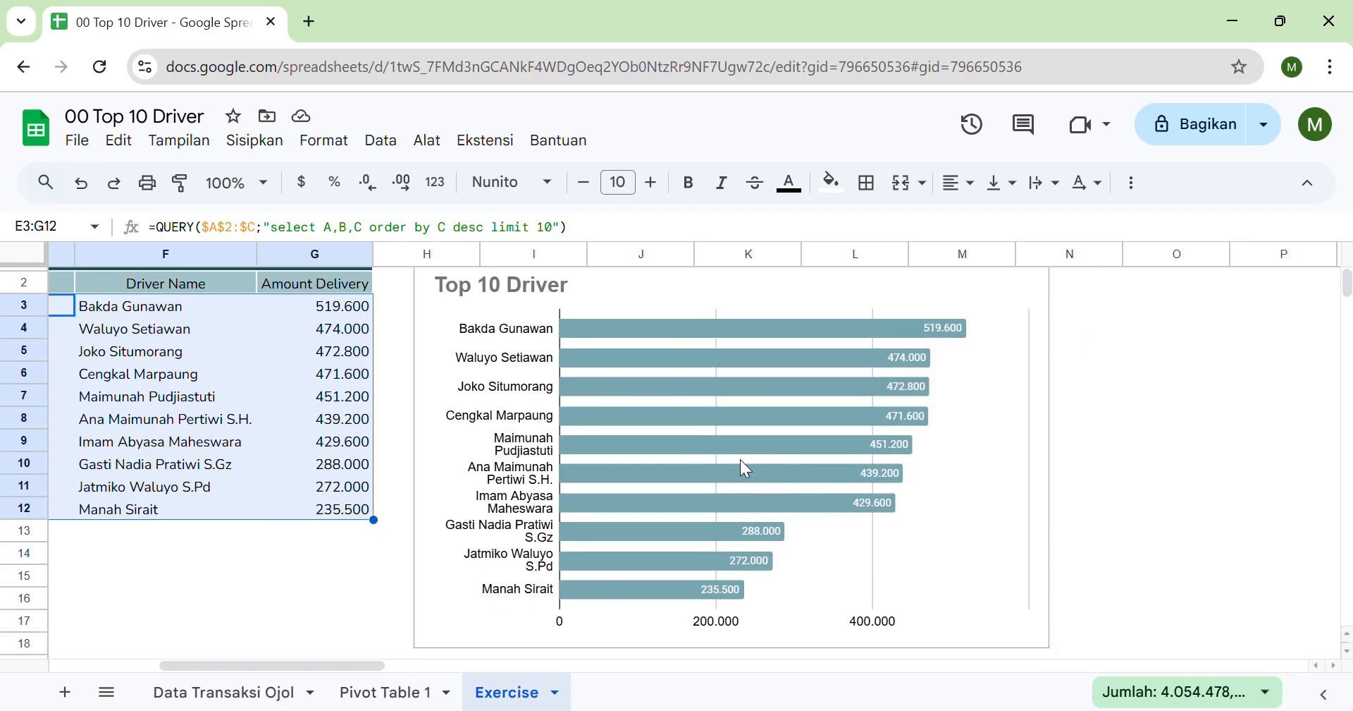
{"action": "scroll", "coordinate": [740, 461], "scroll_direction": "up", "scroll_amount": 1}
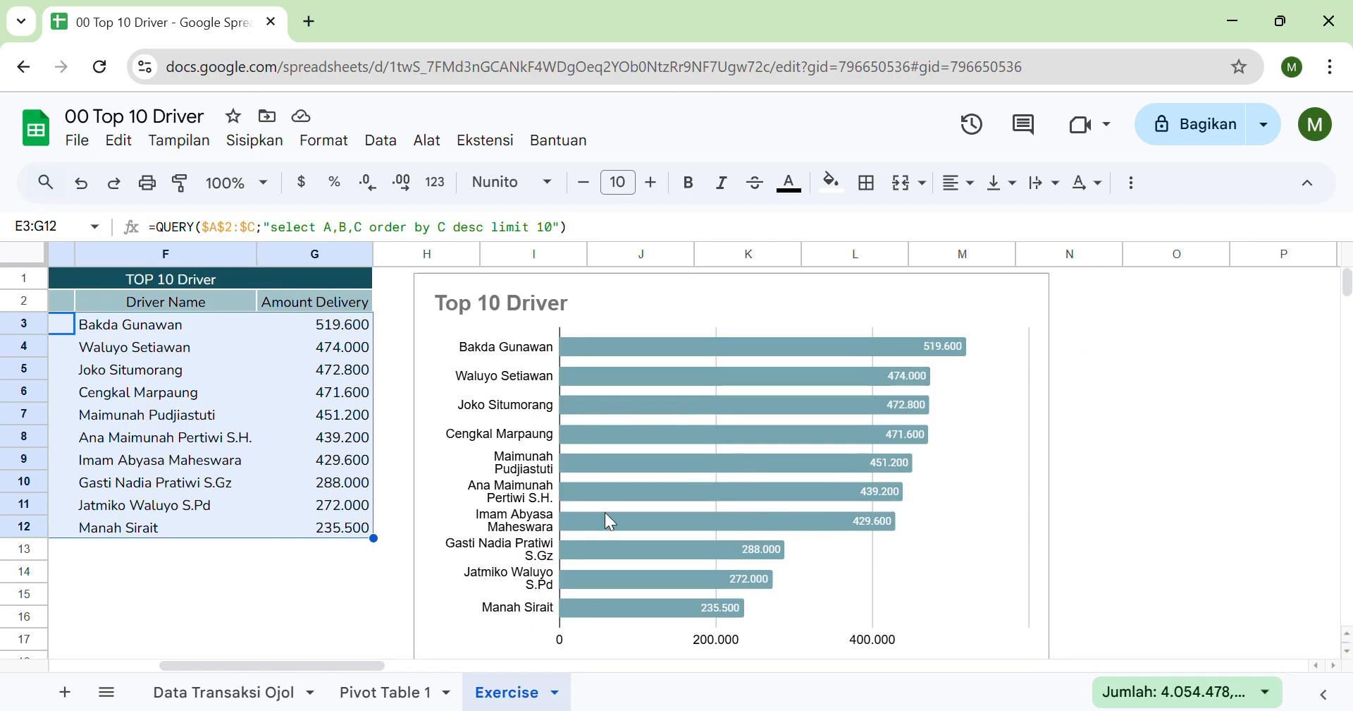
{"action": "left_click", "coordinate": [211, 691]}
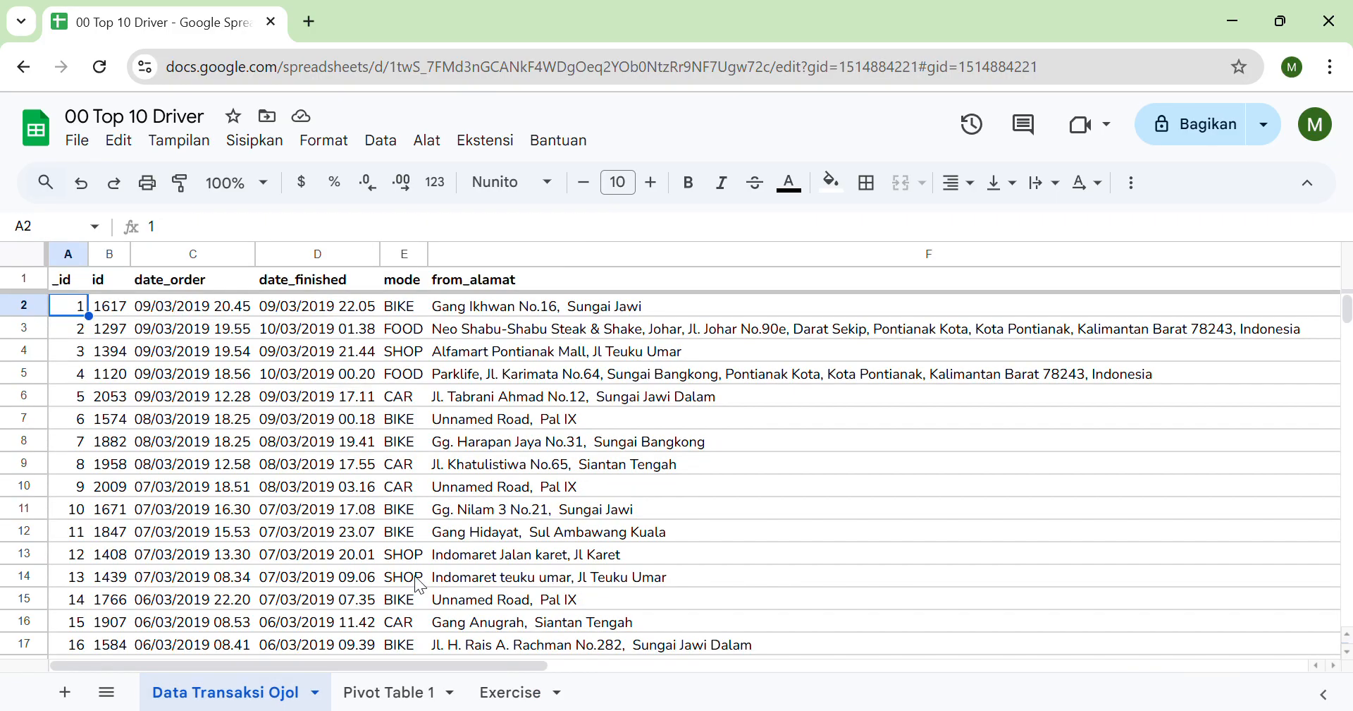
{"action": "left_click", "coordinate": [513, 691]}
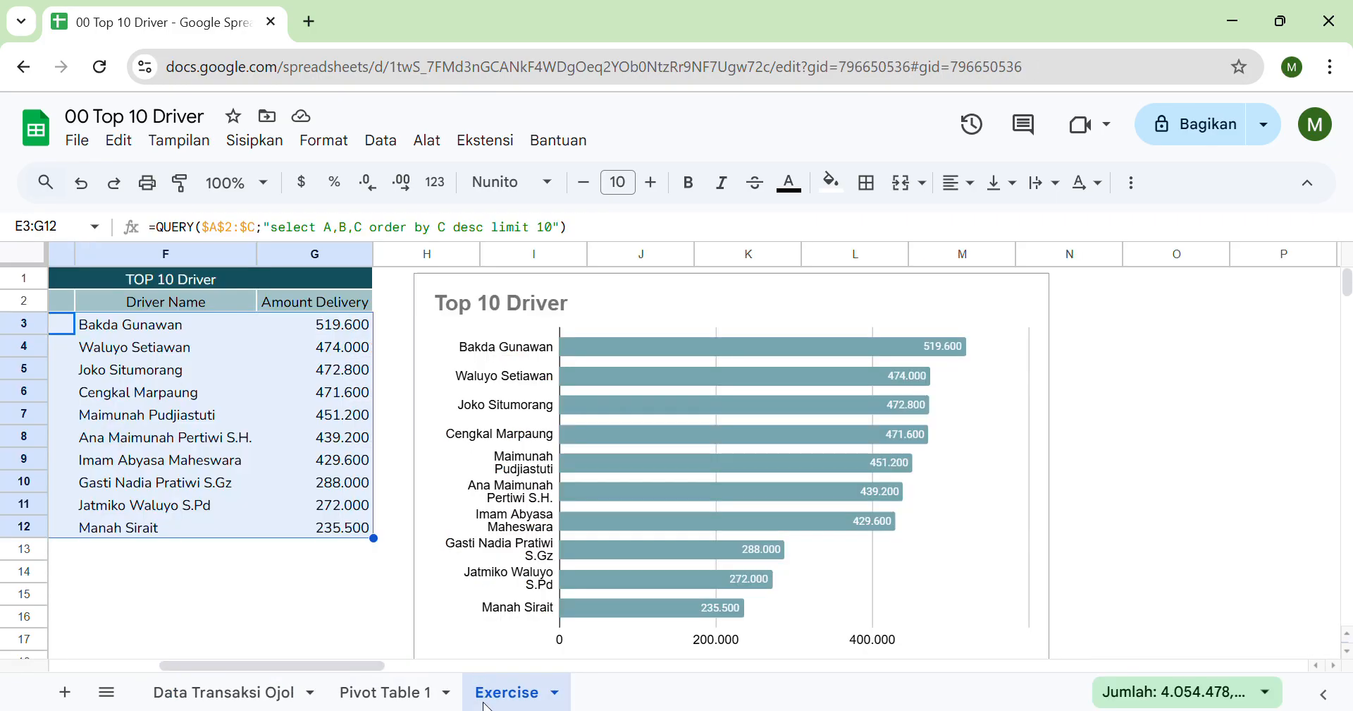
{"action": "scroll", "coordinate": [606, 535], "scroll_direction": "right", "scroll_amount": 1}
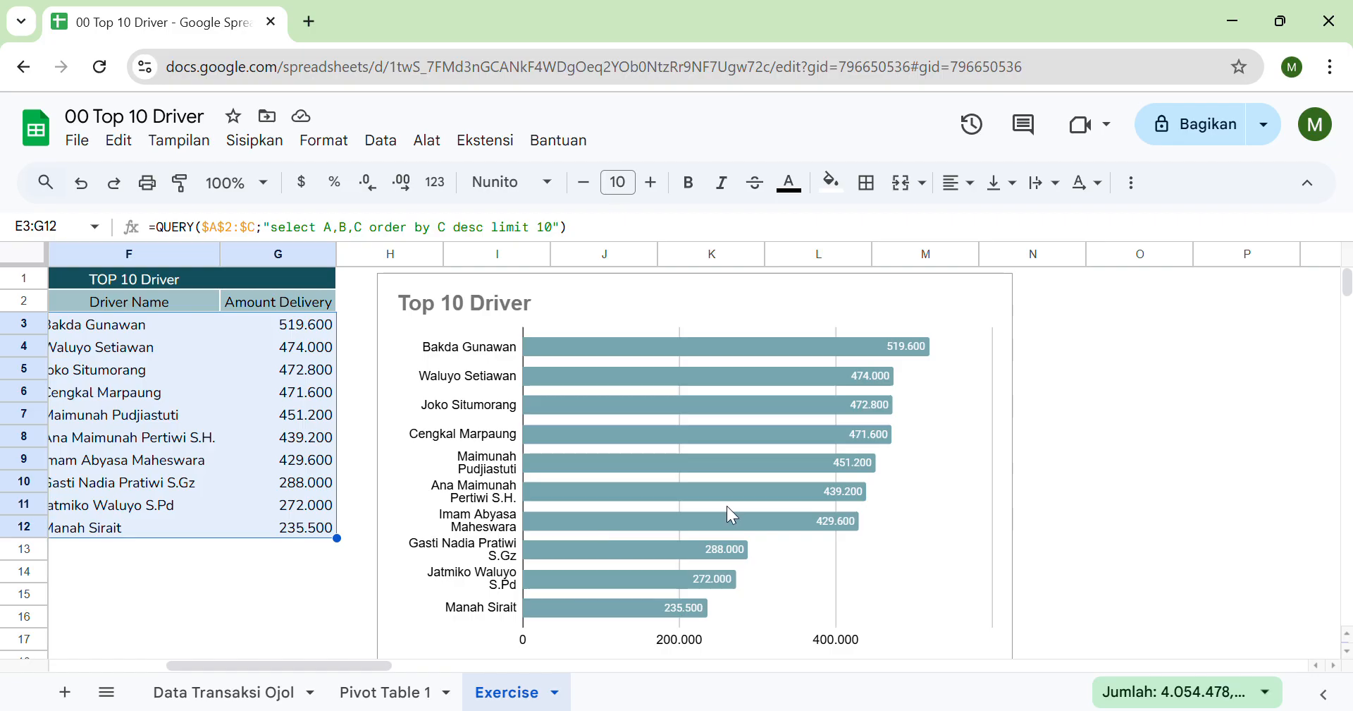
{"action": "scroll", "coordinate": [728, 506], "scroll_direction": "left", "scroll_amount": 2}
{"action": "scroll", "coordinate": [727, 507], "scroll_direction": "left", "scroll_amount": 3}
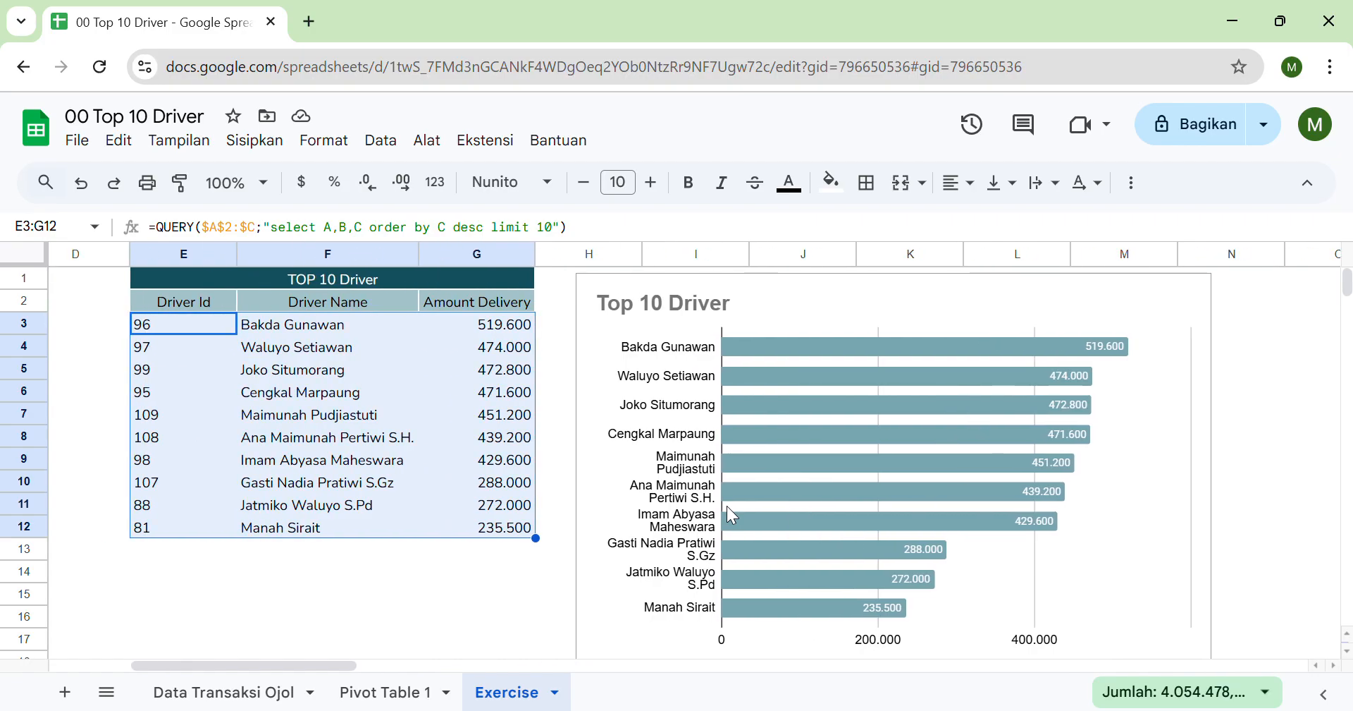